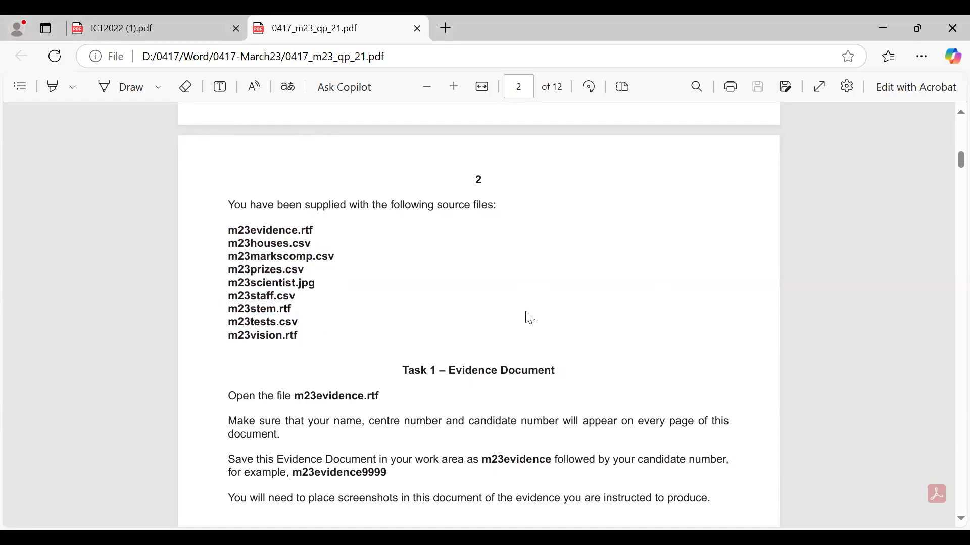
Read the exam paper's Task 1 instruction to open m23evidence.rtf from the source files.
scroll(486, 344, down, 2)
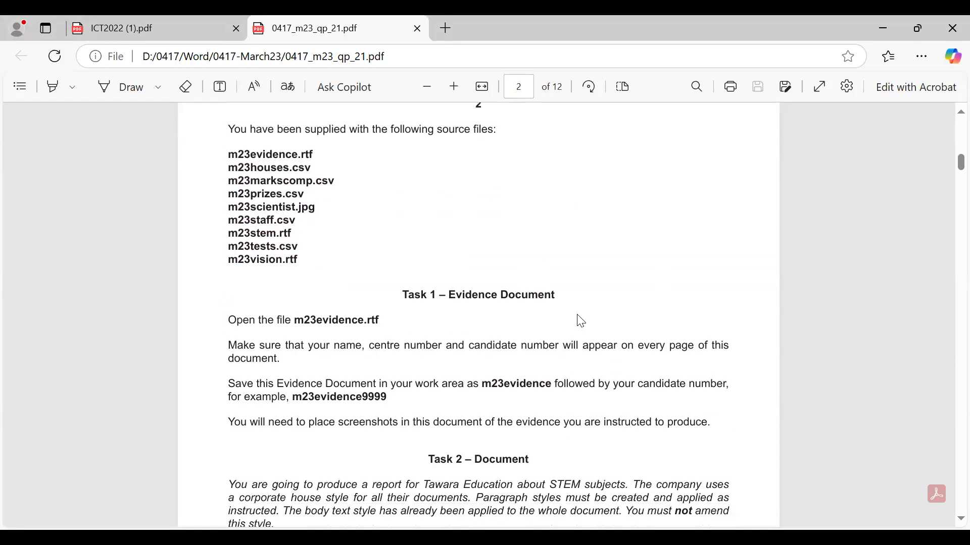
drag(402, 294, 574, 299)
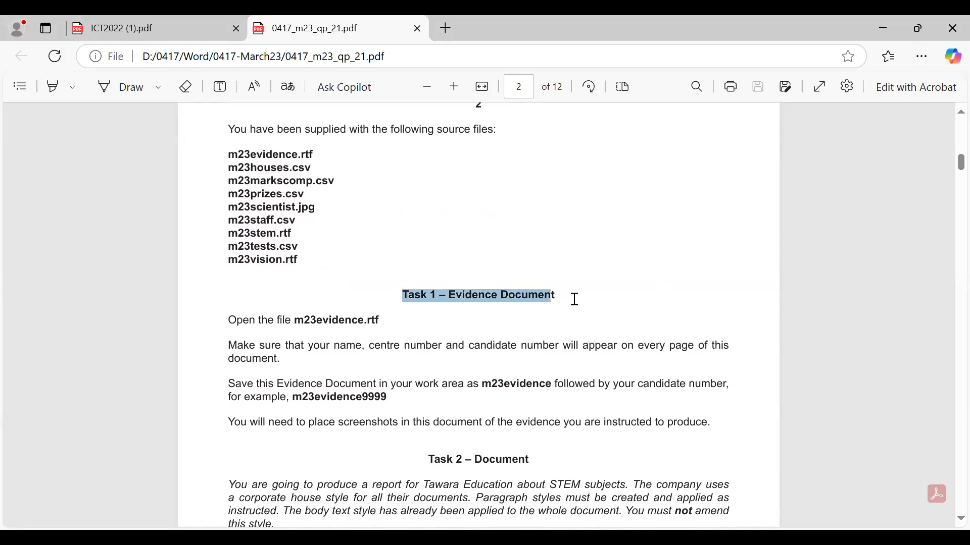
click(326, 325)
drag(228, 322, 359, 323)
click(335, 331)
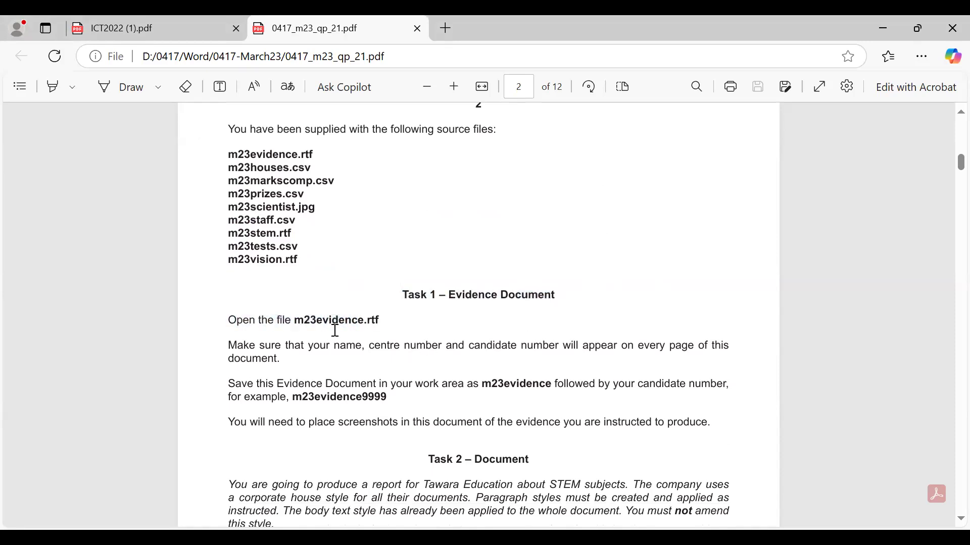
drag(286, 320, 379, 320)
click(325, 336)
drag(230, 154, 321, 154)
click(356, 268)
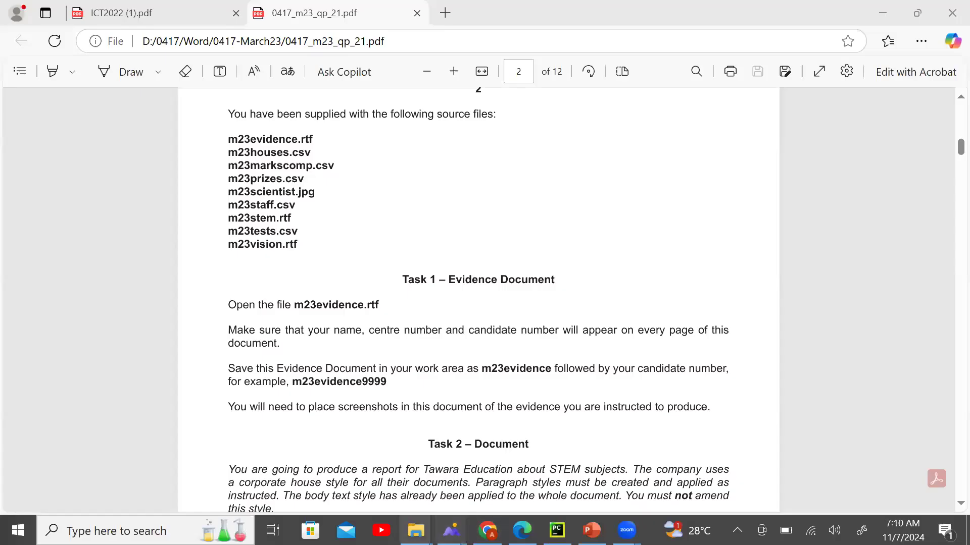
Select m23evidence in the 0417-March23 folder and recheck the exam paper's open instruction.
mouse_move(415, 530)
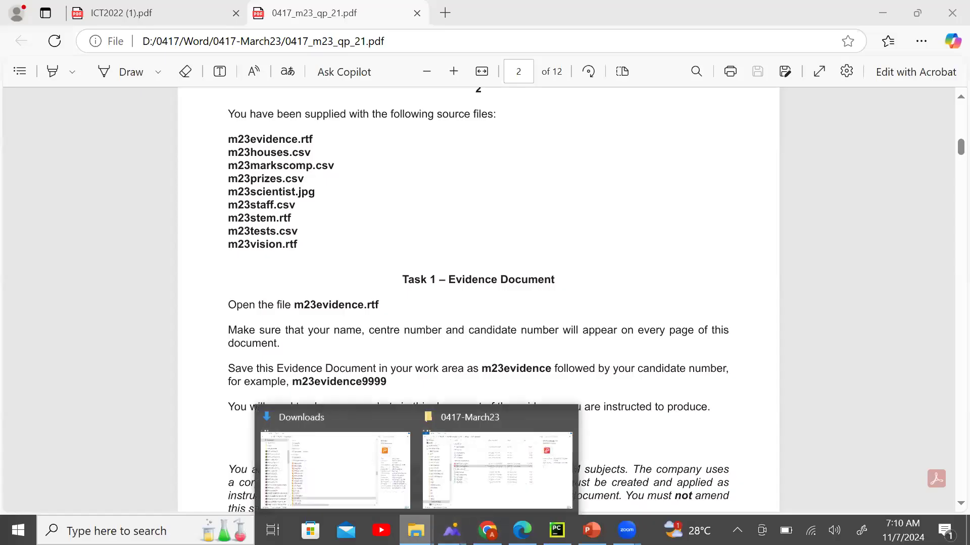
click(498, 472)
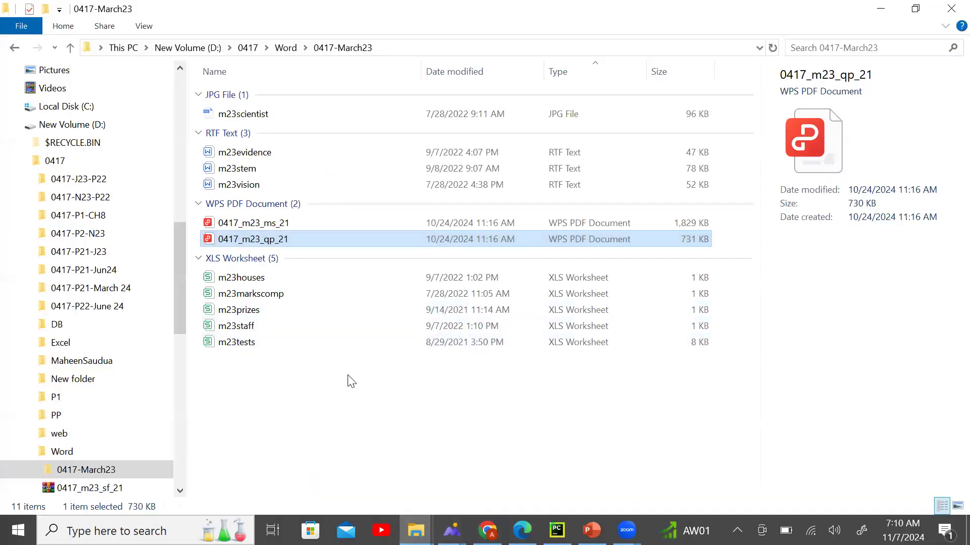
double_click(309, 157)
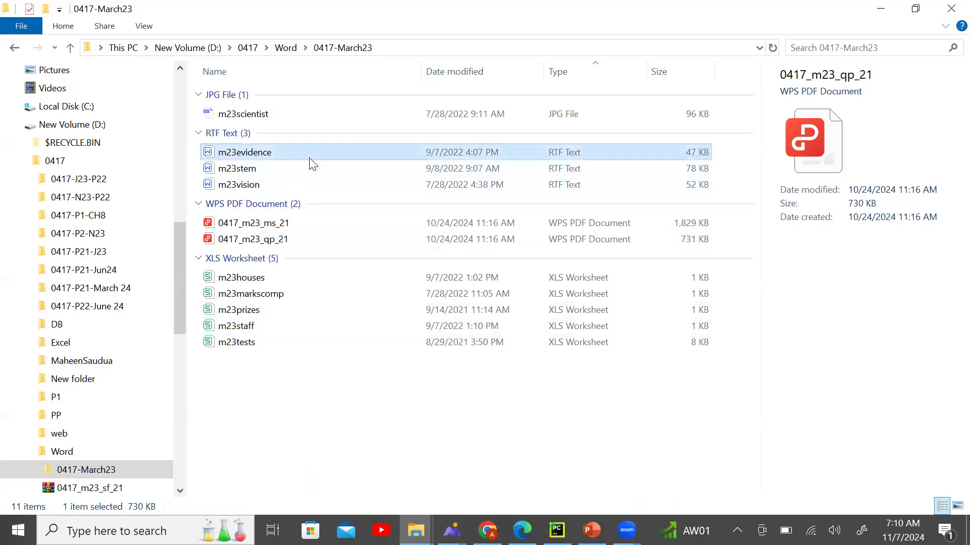
right_click(309, 158)
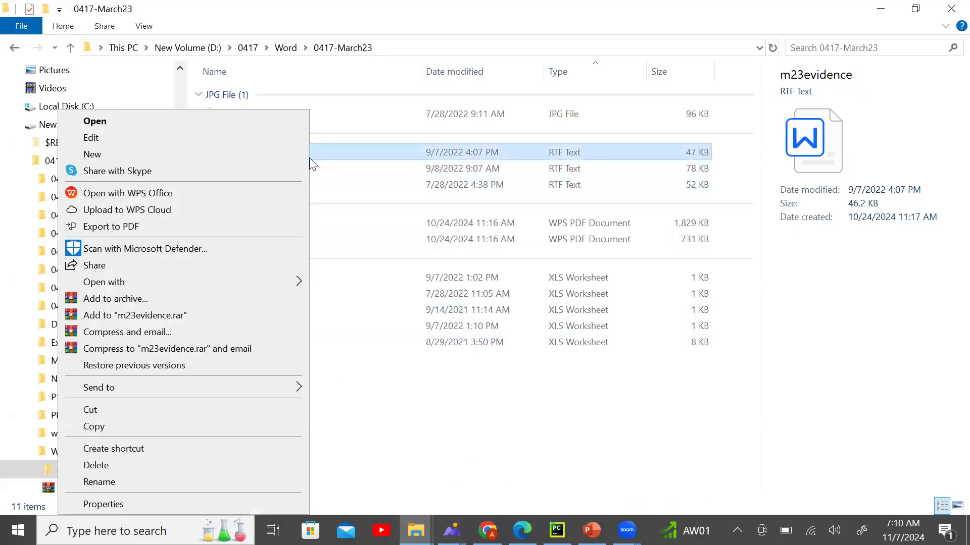
click(390, 446)
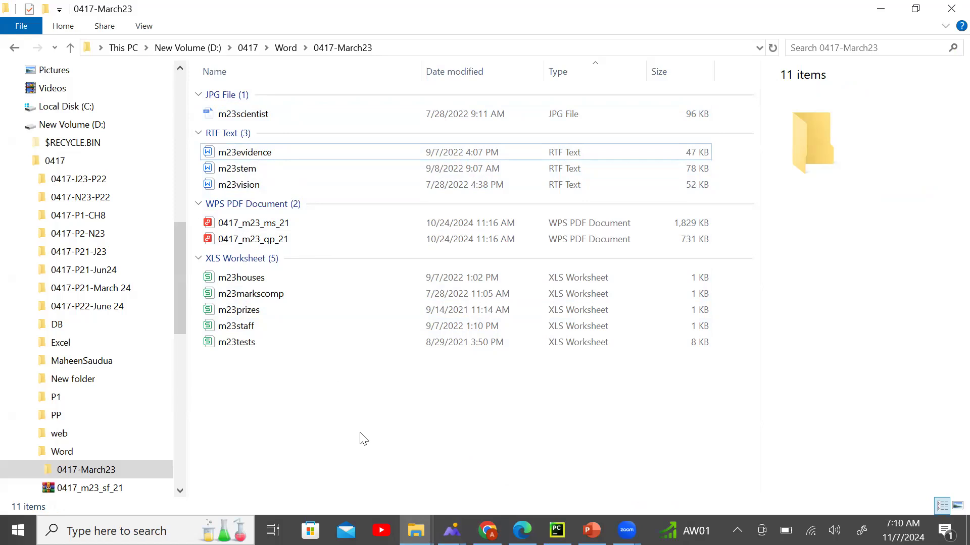
click(286, 151)
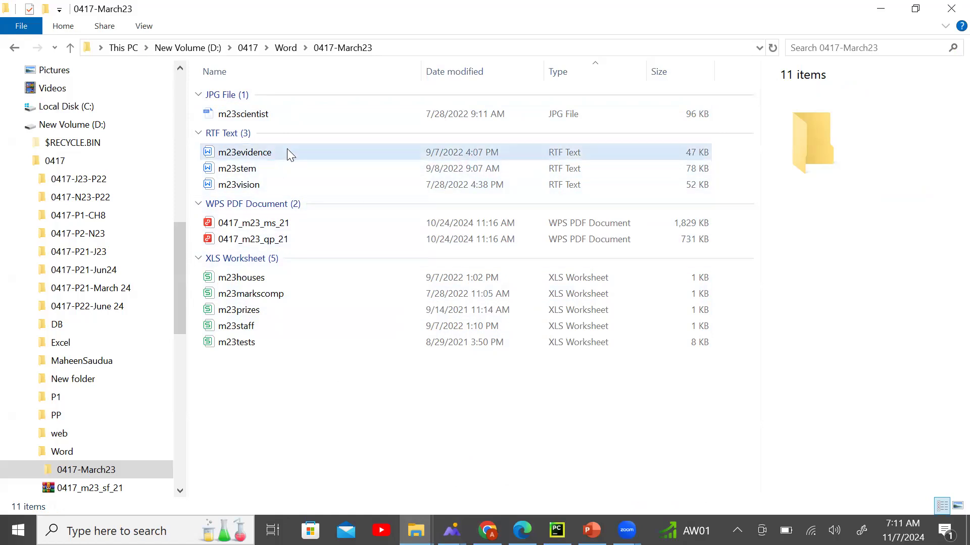
click(521, 530)
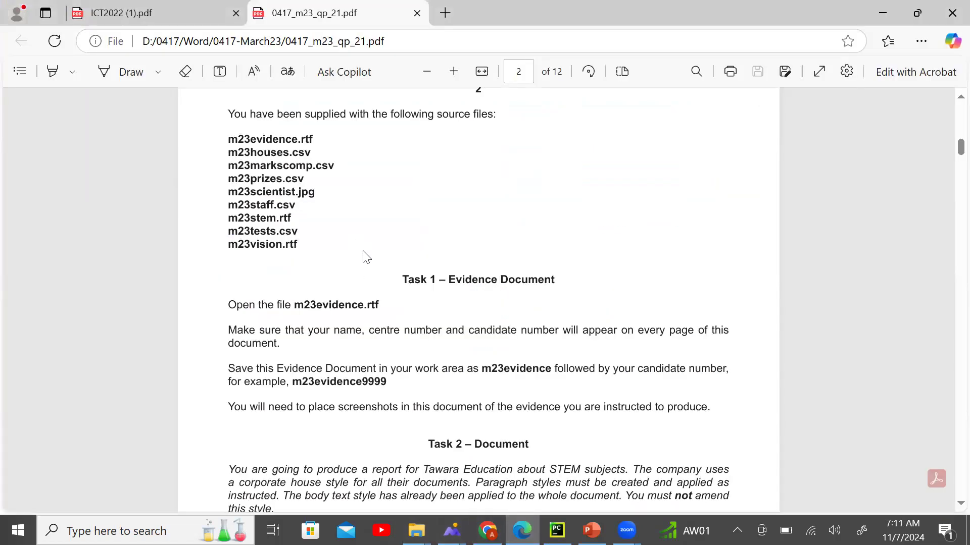
drag(228, 305, 387, 305)
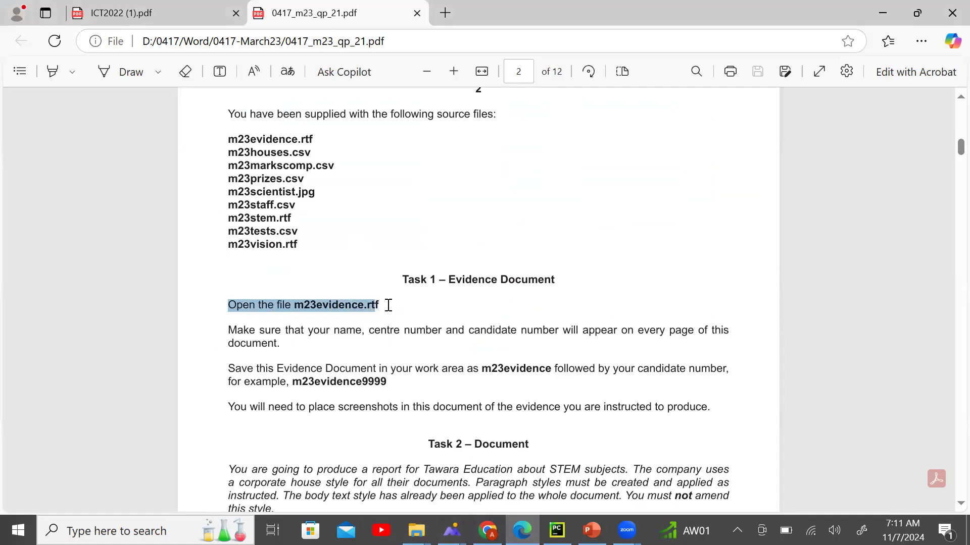
Close the Downloads window and open m23evidence with Word.
mouse_move(416, 530)
click(482, 469)
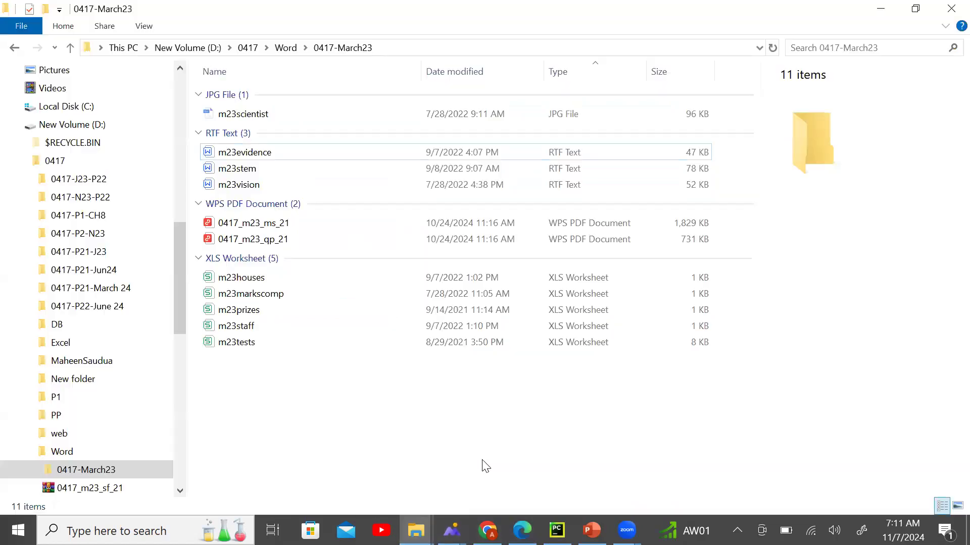
click(401, 415)
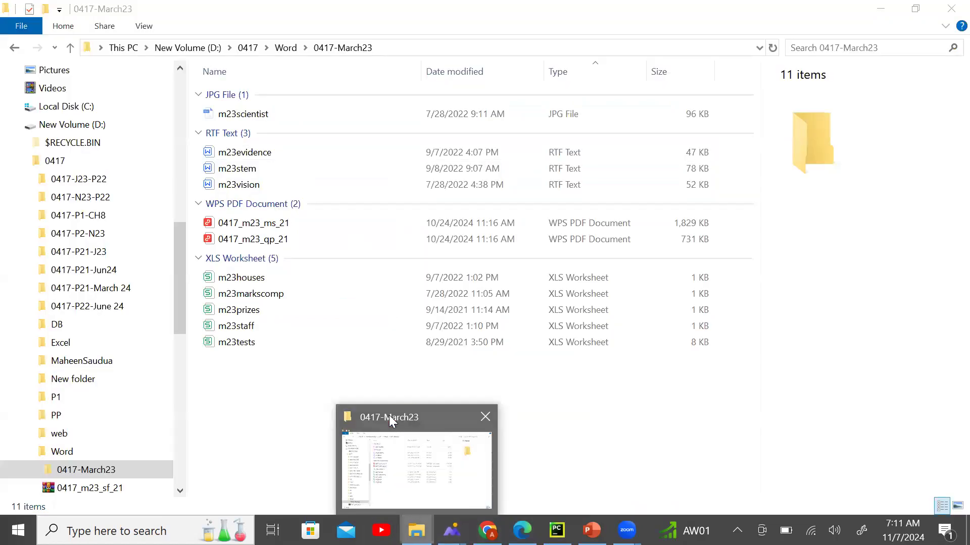
click(316, 161)
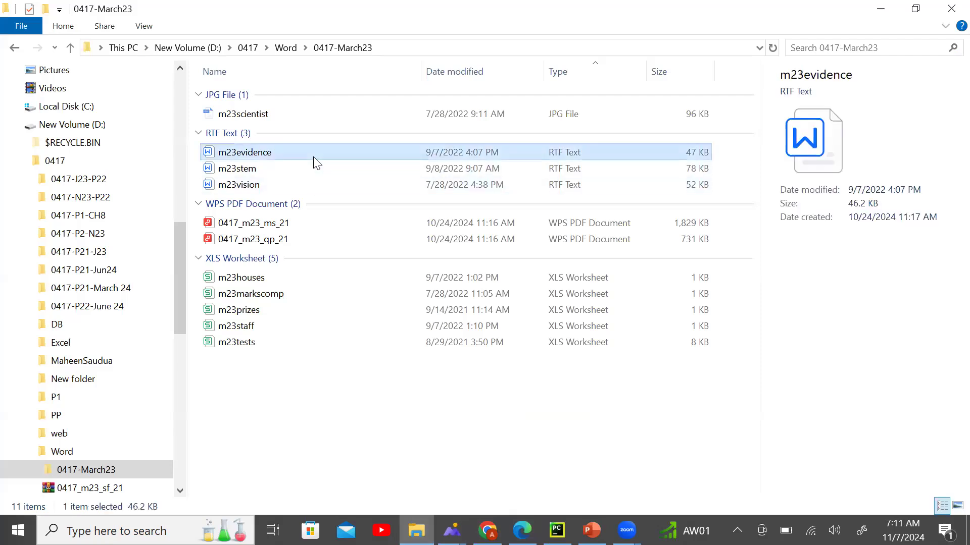
right_click(314, 160)
mouse_move(253, 282)
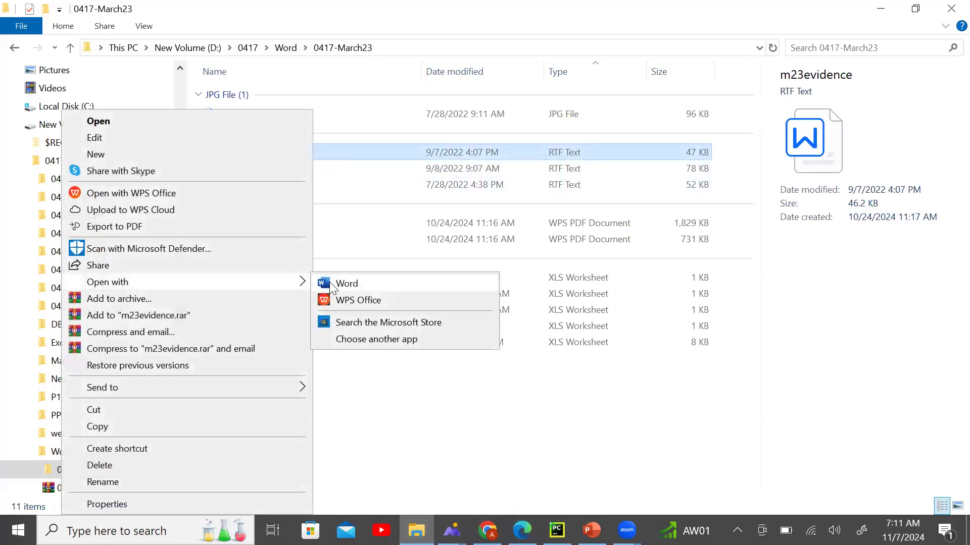
click(343, 282)
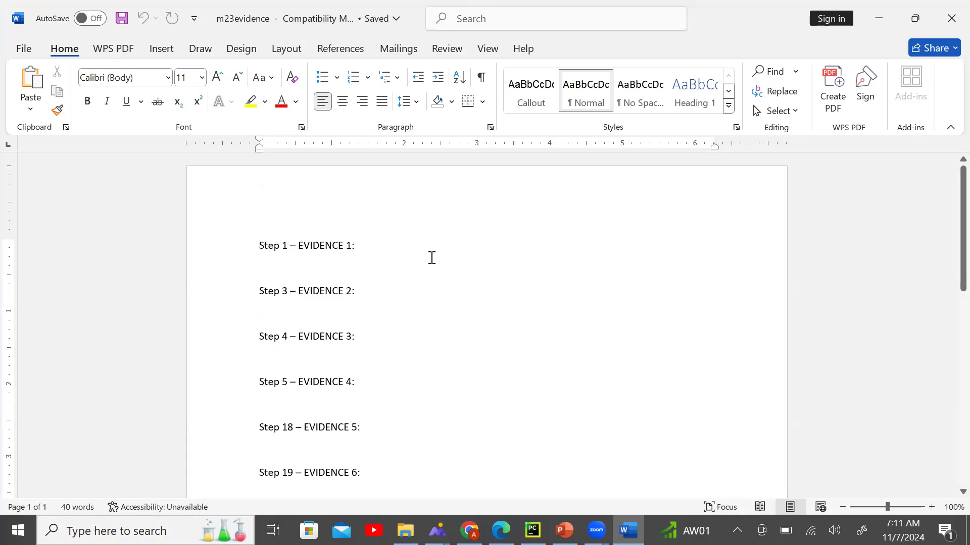
click(500, 530)
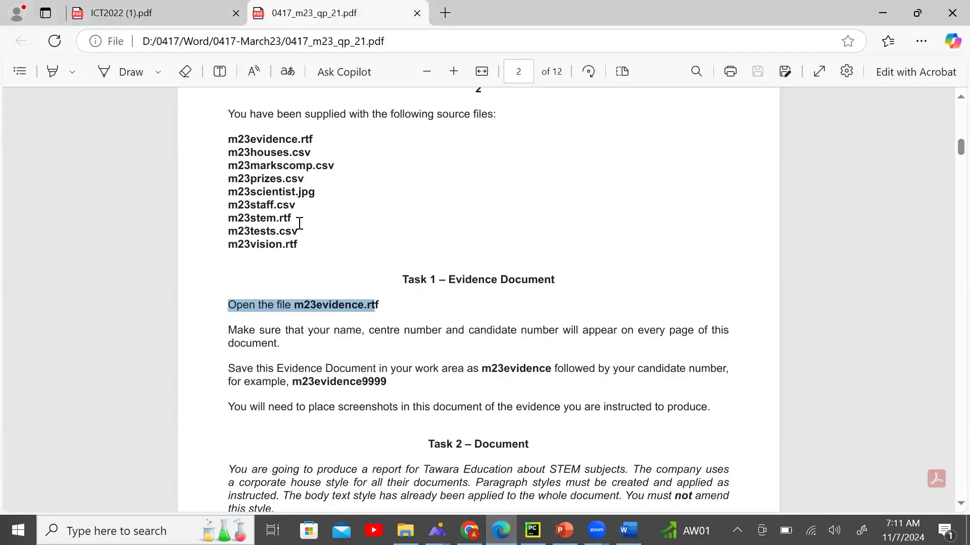
drag(227, 323, 326, 338)
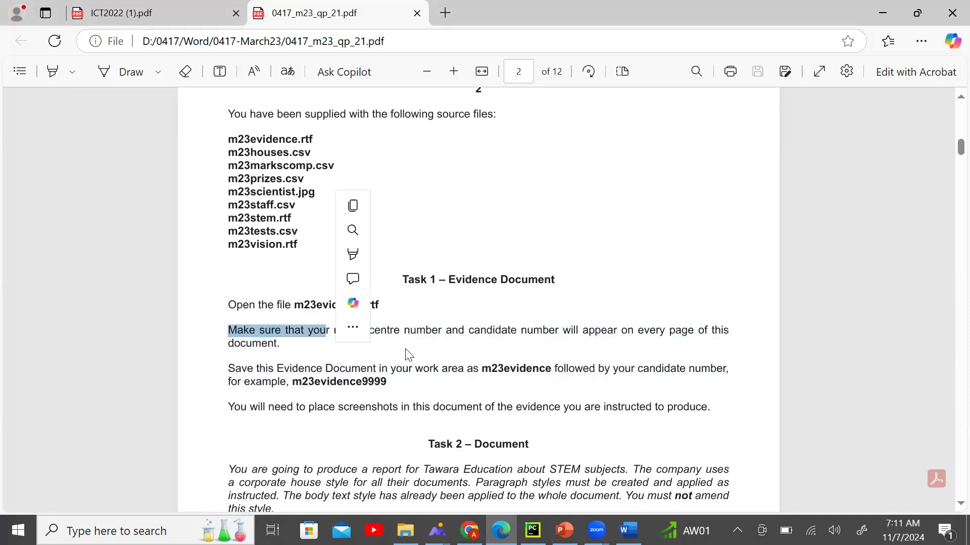
click(476, 356)
click(628, 531)
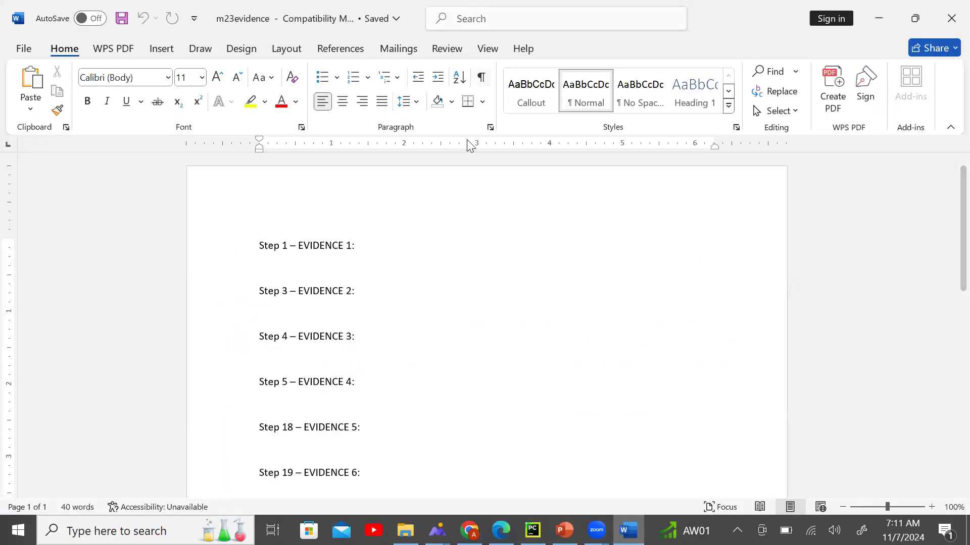
Insert a three-part header layout and type the candidate's name in the left placeholder.
click(162, 49)
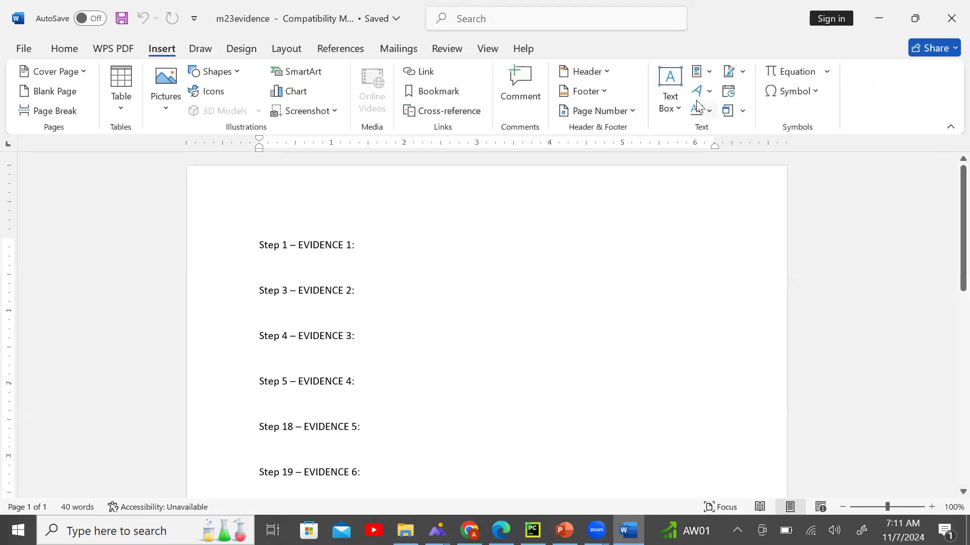
click(608, 72)
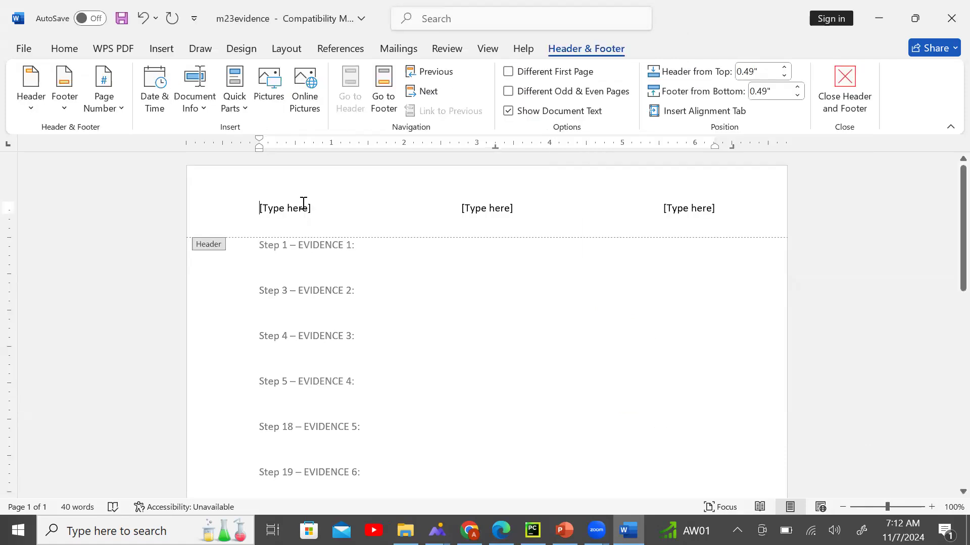
click(314, 204)
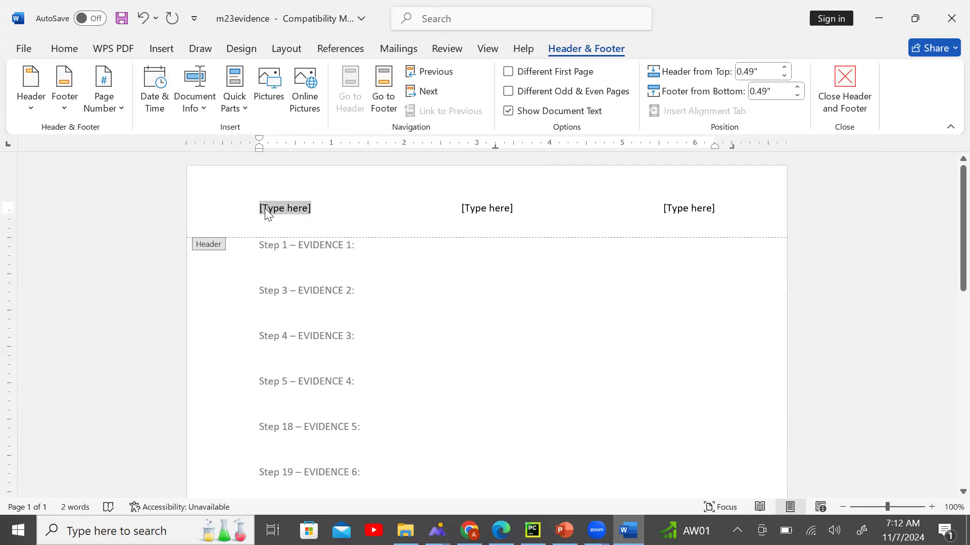
text(a)
key(BackSpace)
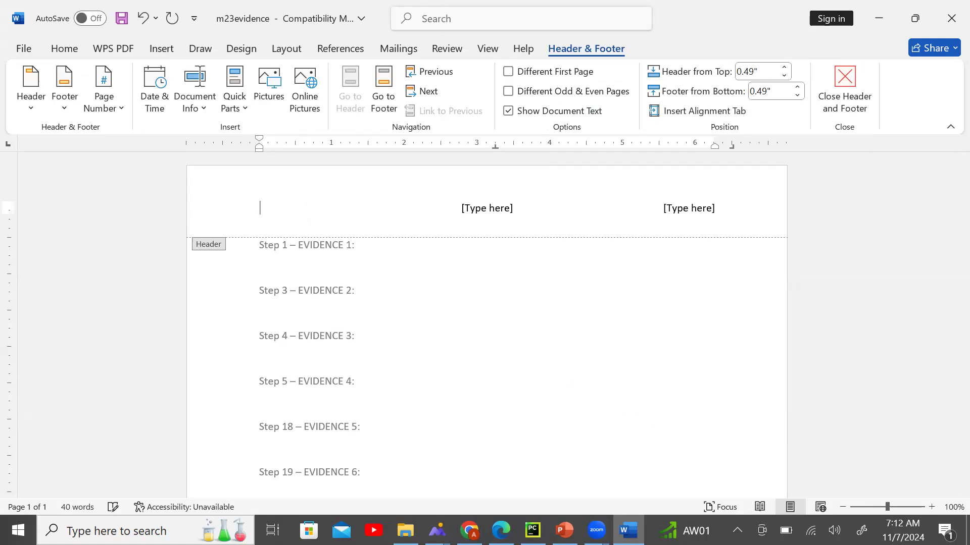
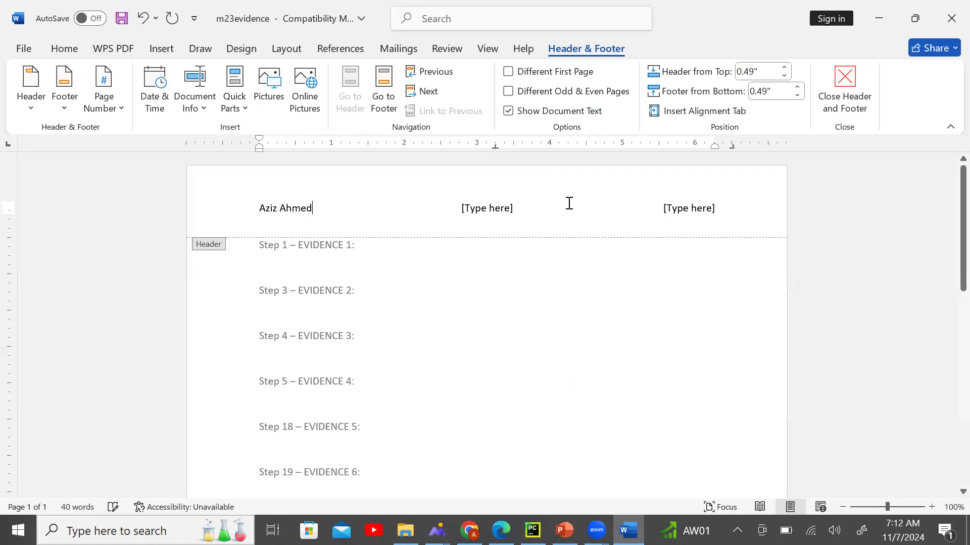
Add centre number 1234 and candidate number 9999 to the header, then close the header.
click(524, 206)
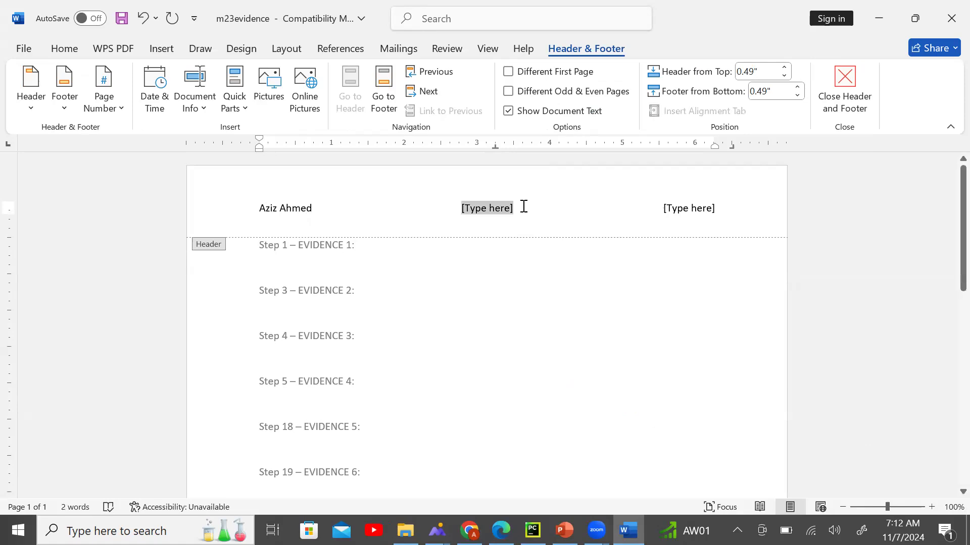
click(499, 530)
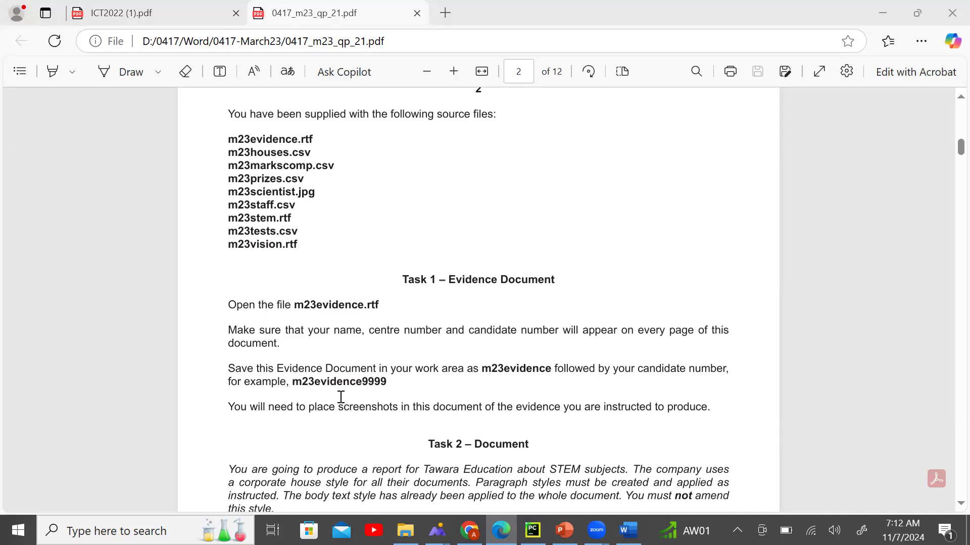
click(628, 530)
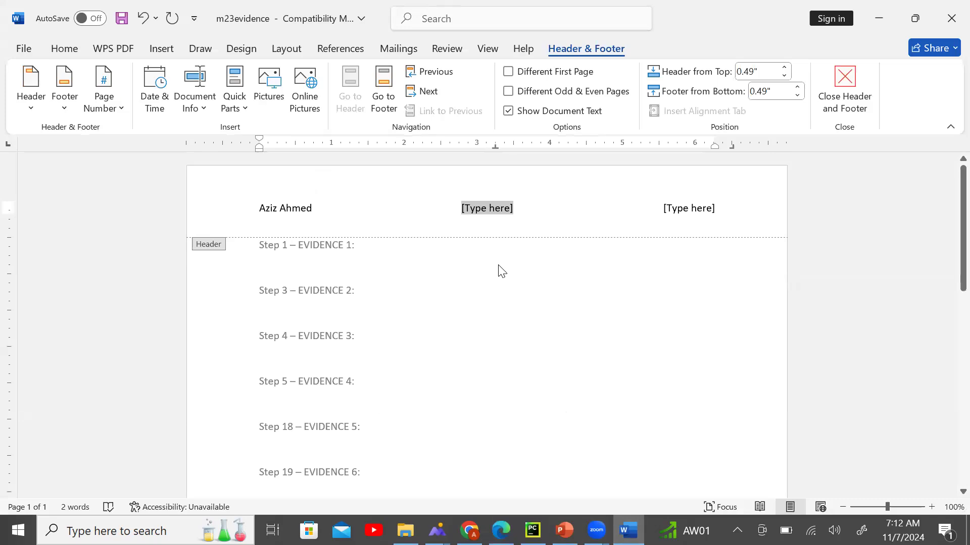
text(1234)
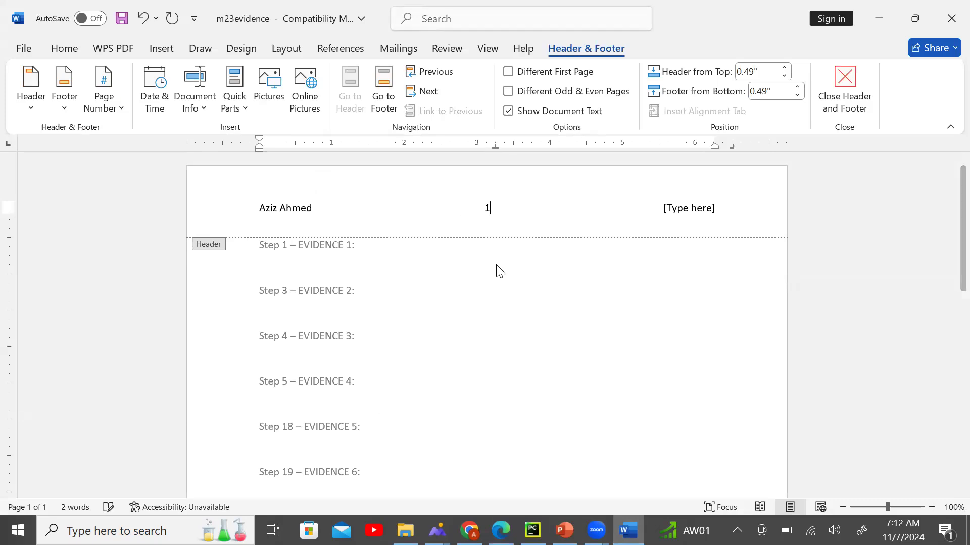
click(673, 221)
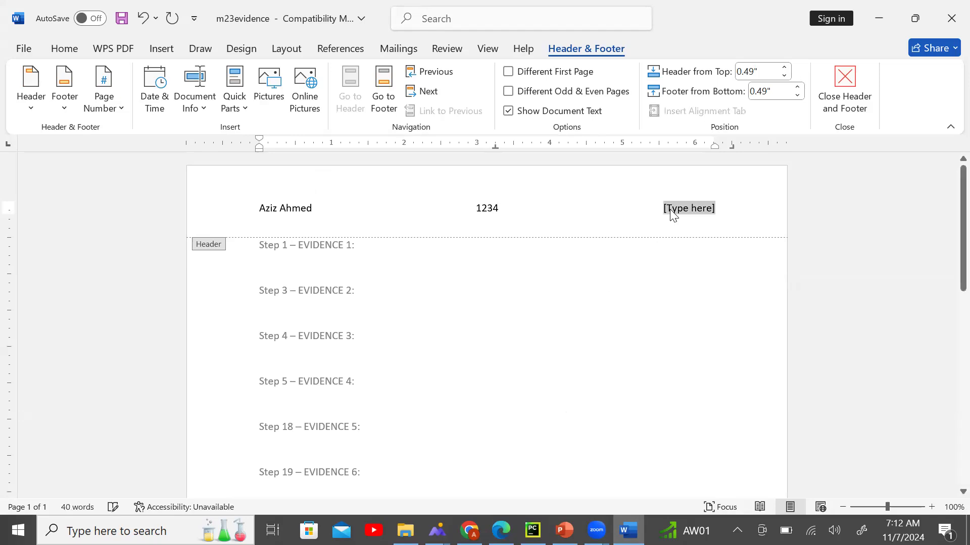
text(9999)
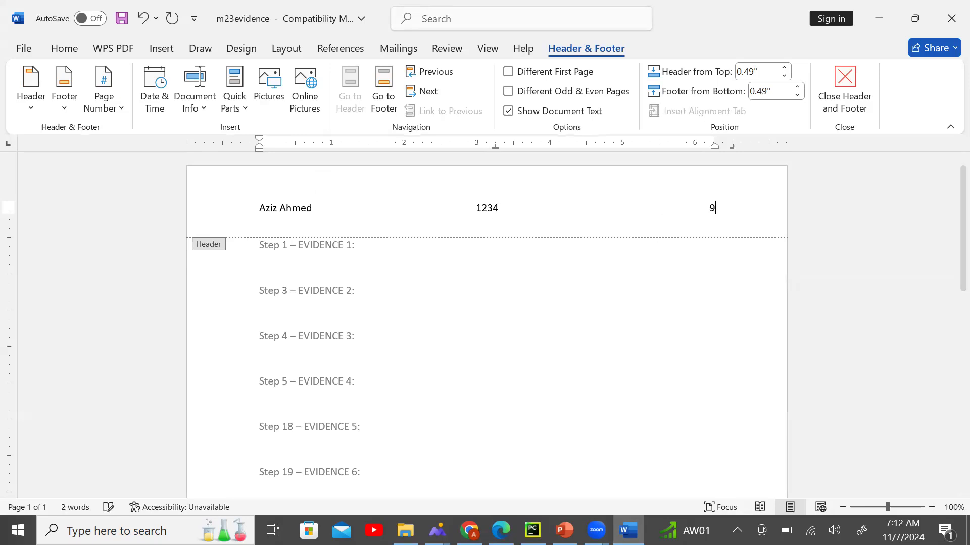
double_click(625, 313)
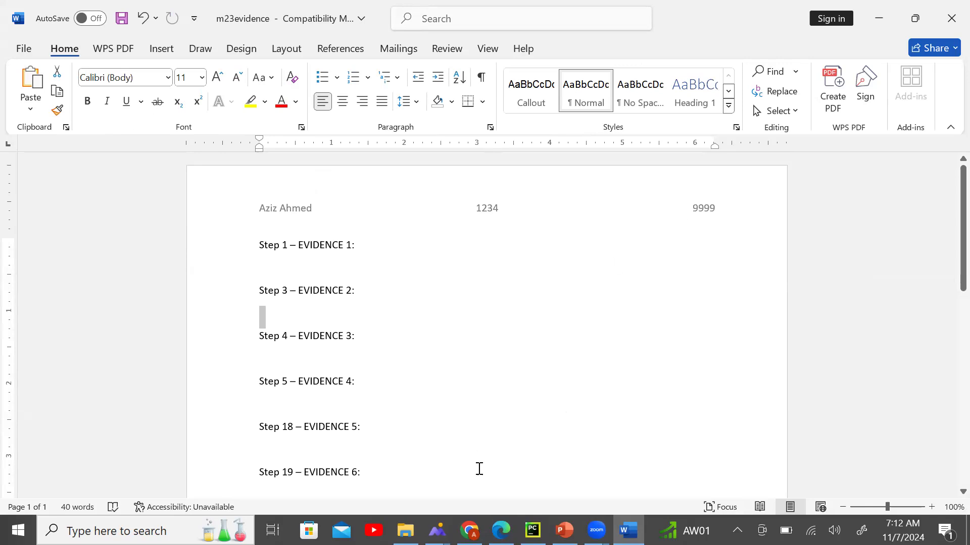
key(alt+Tab)
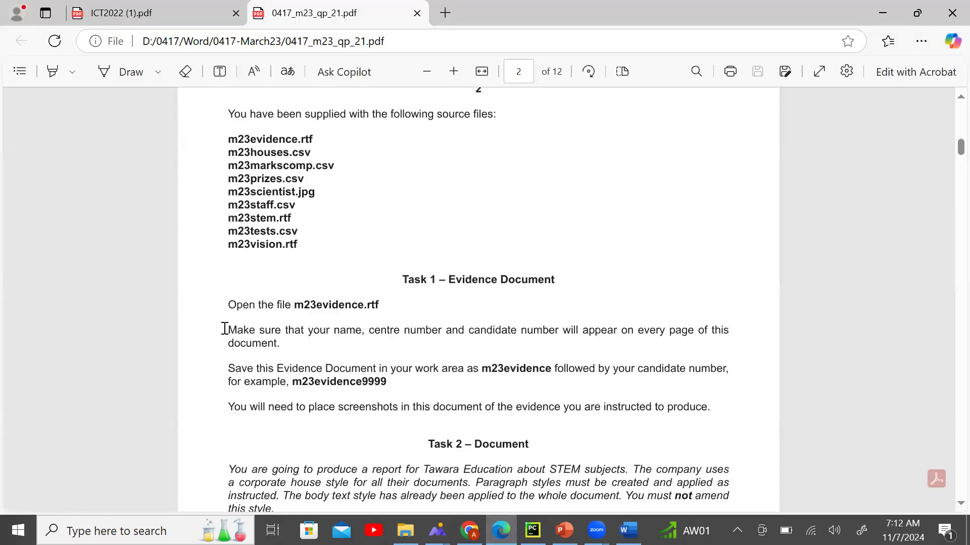
Read the exam paper's lines on adding name and candidate number and saving the evidence document.
drag(336, 338, 582, 347)
right_click(625, 336)
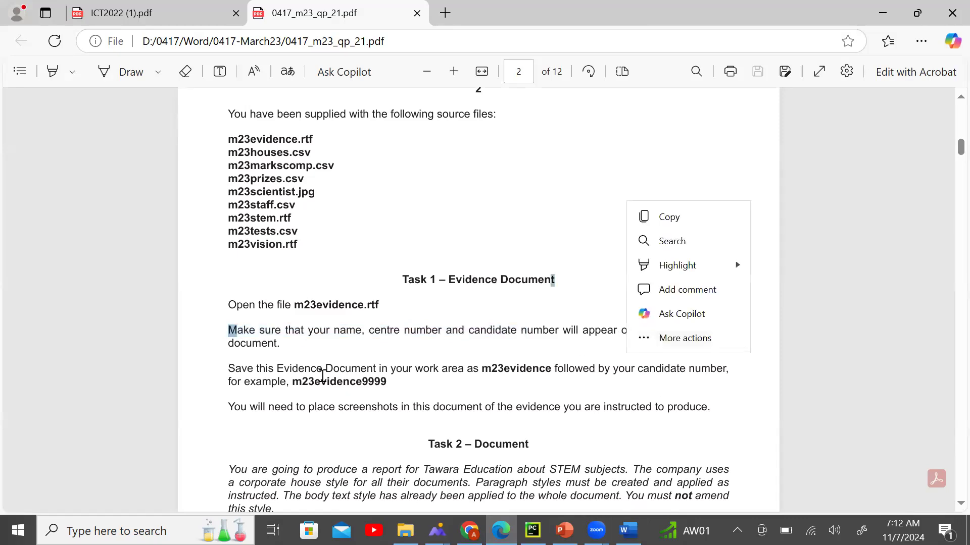
key(Escape)
scroll(298, 388, down, 2)
drag(228, 293, 582, 303)
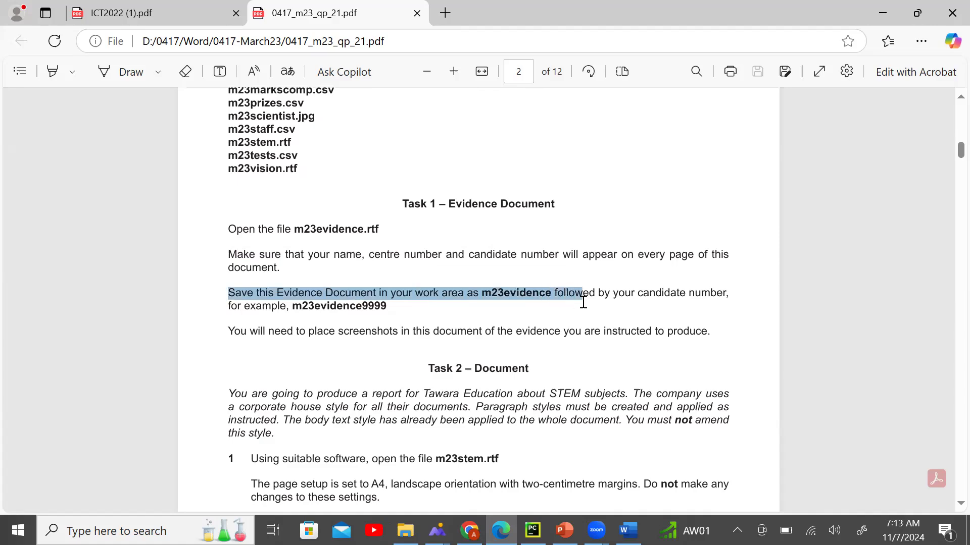
click(533, 321)
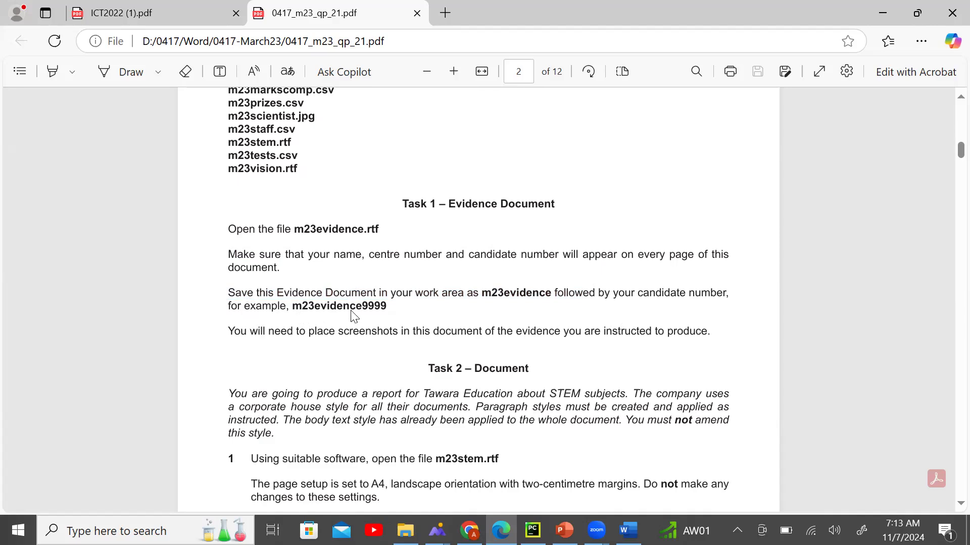
click(629, 530)
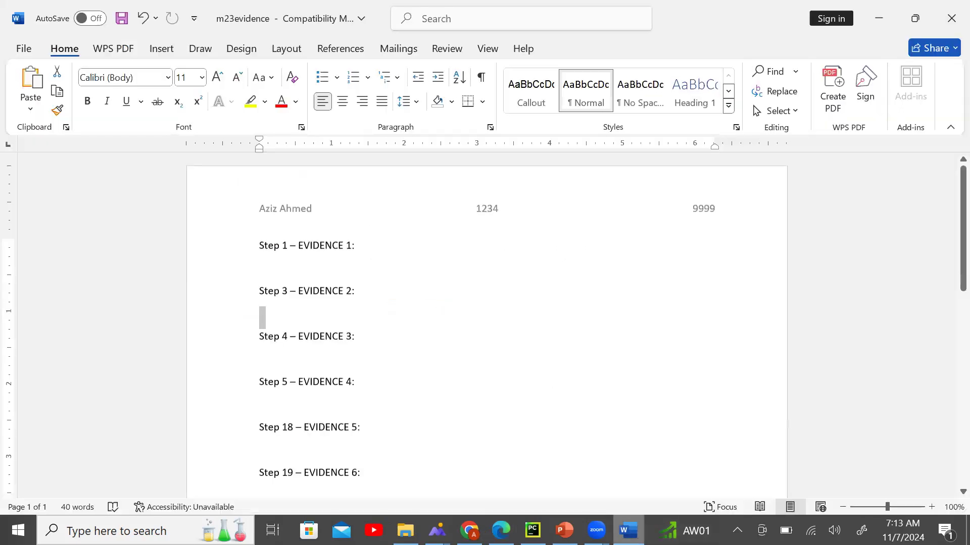
In Save As, append 9999 to the file name to make m23evidence9999.
click(21, 49)
click(82, 284)
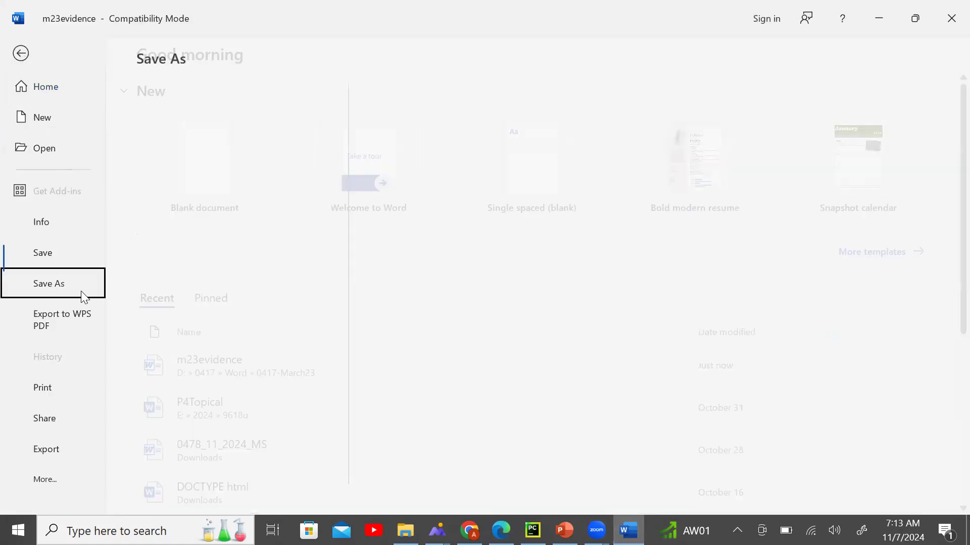
click(238, 374)
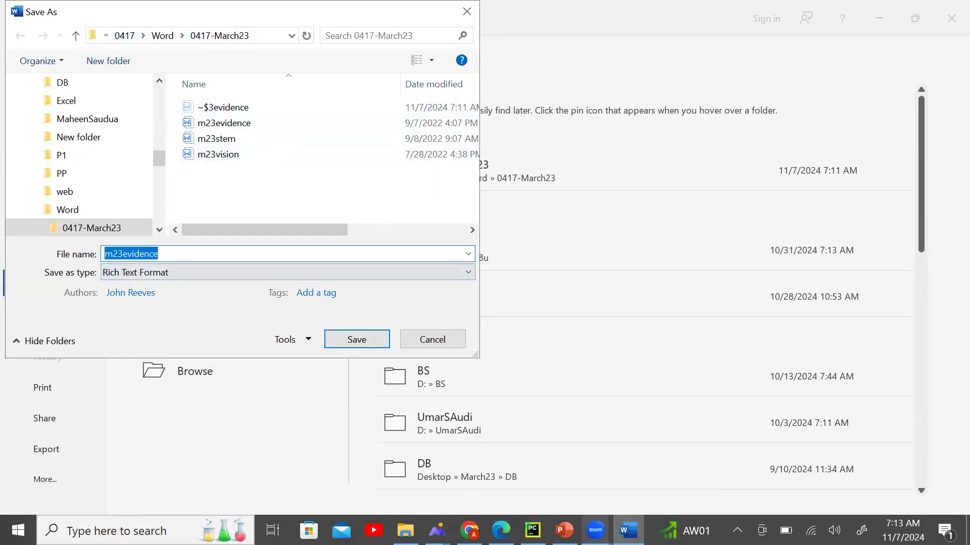
click(500, 531)
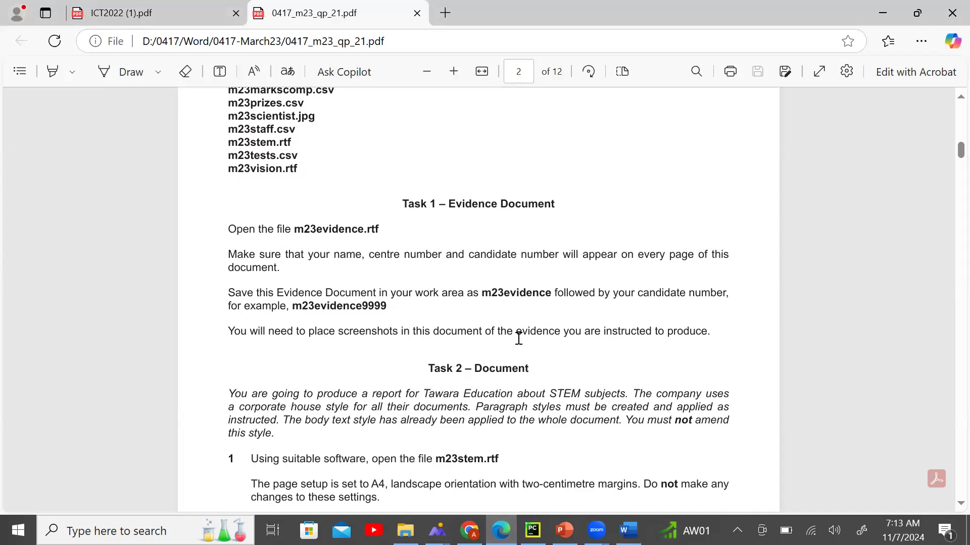
drag(293, 306, 355, 306)
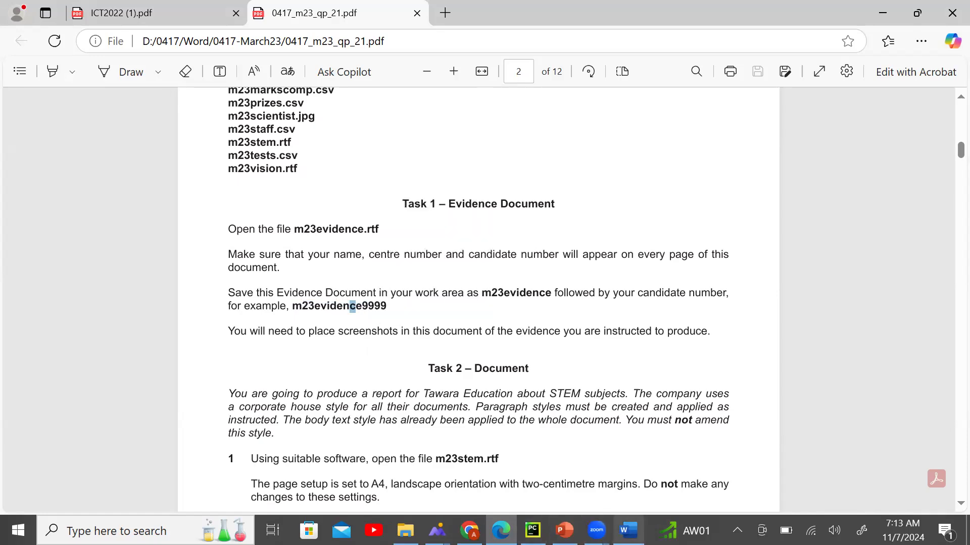
click(627, 530)
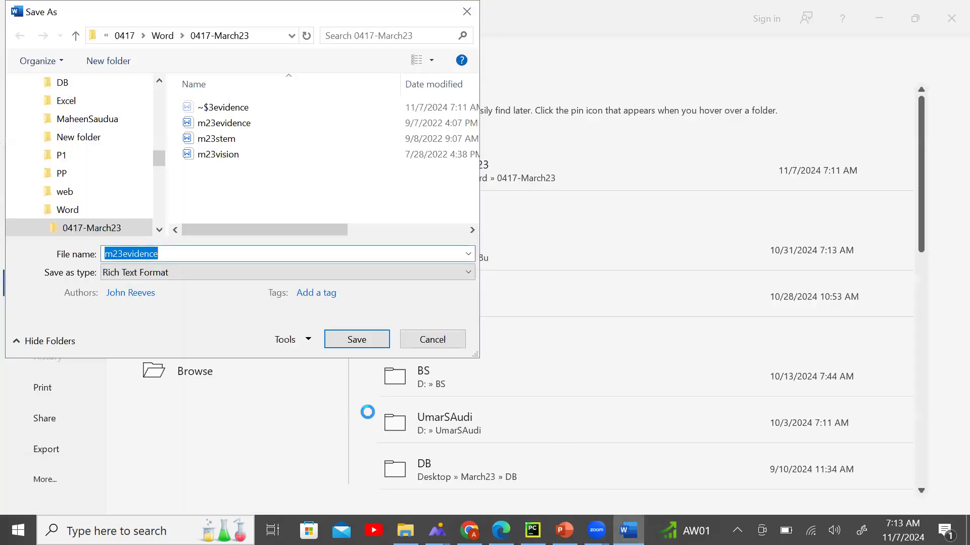
click(209, 253)
text(9999)
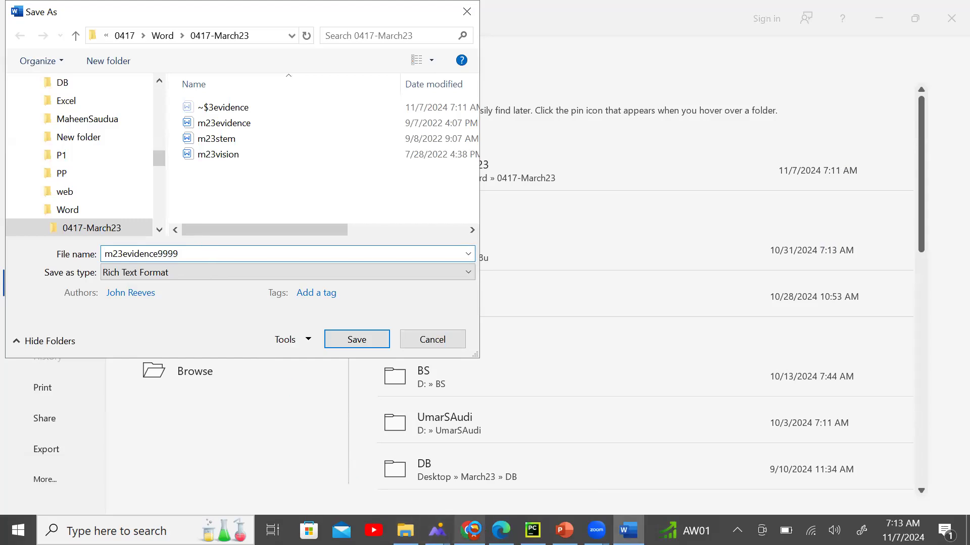
Save the file as a Word Document, accepting the upgrade to the newest format.
click(495, 525)
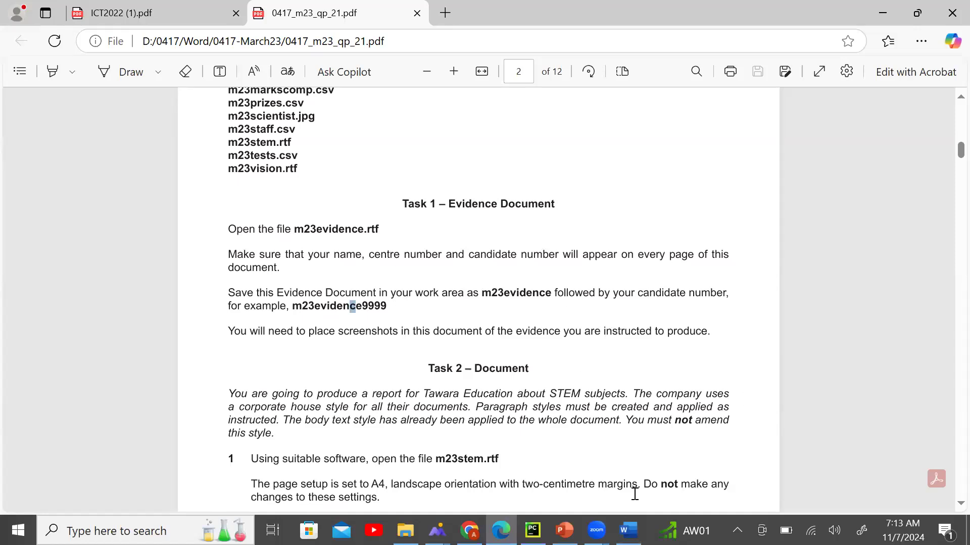
click(629, 531)
click(223, 271)
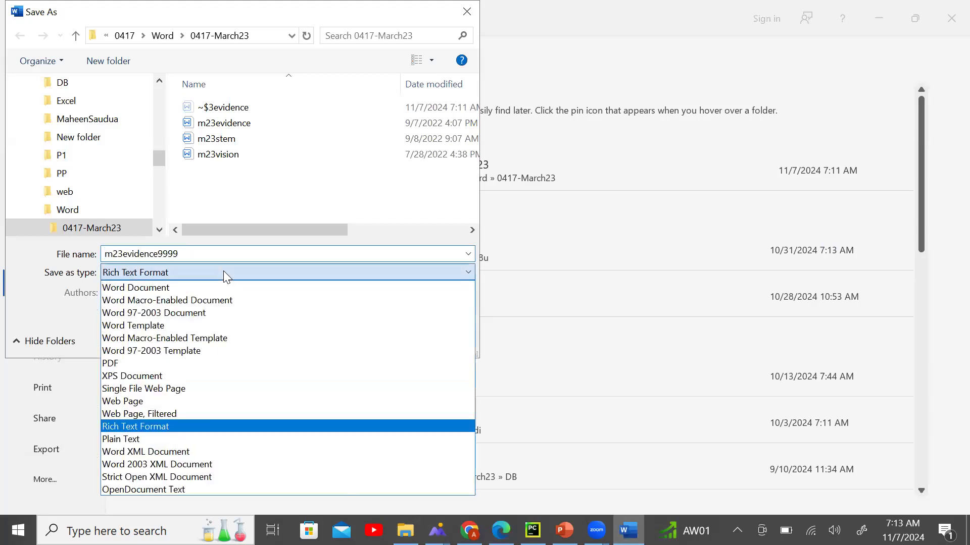
click(226, 287)
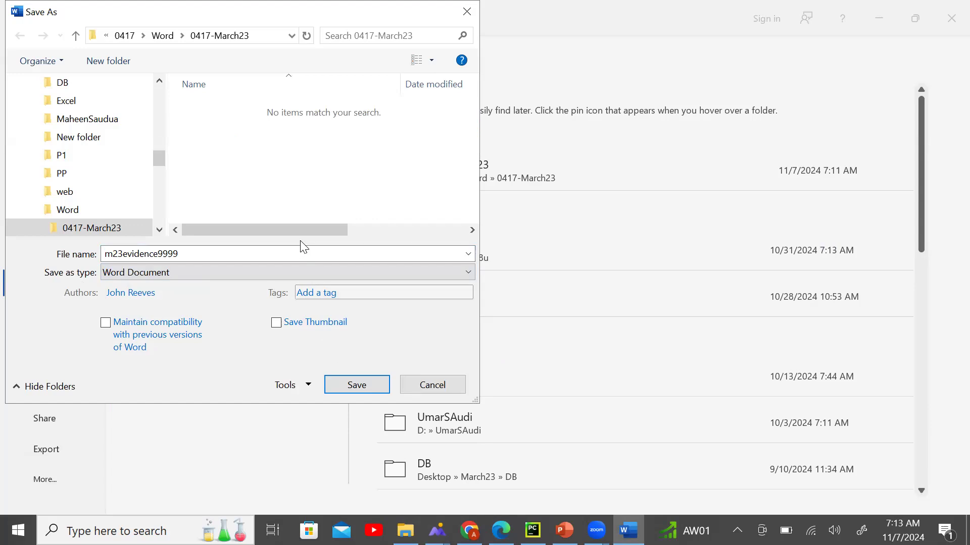
click(353, 384)
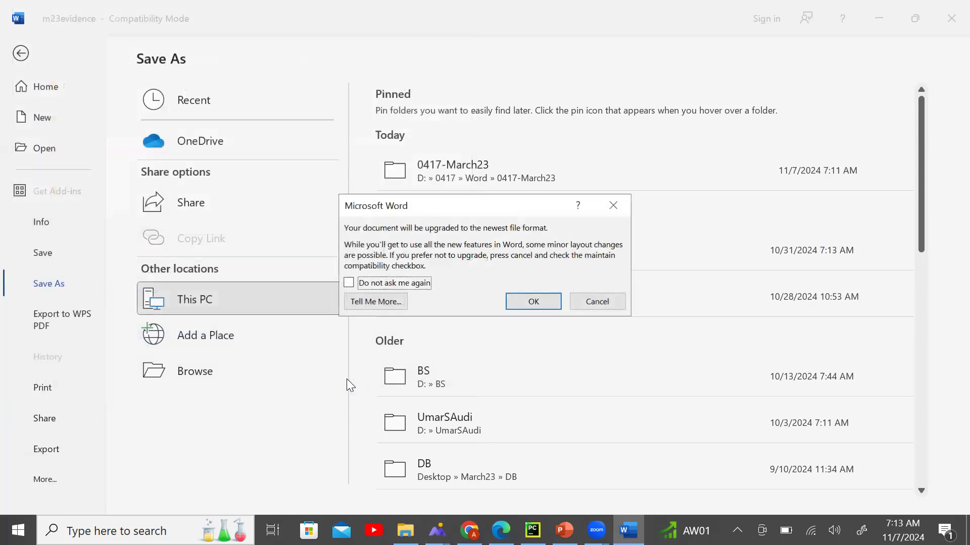
click(518, 297)
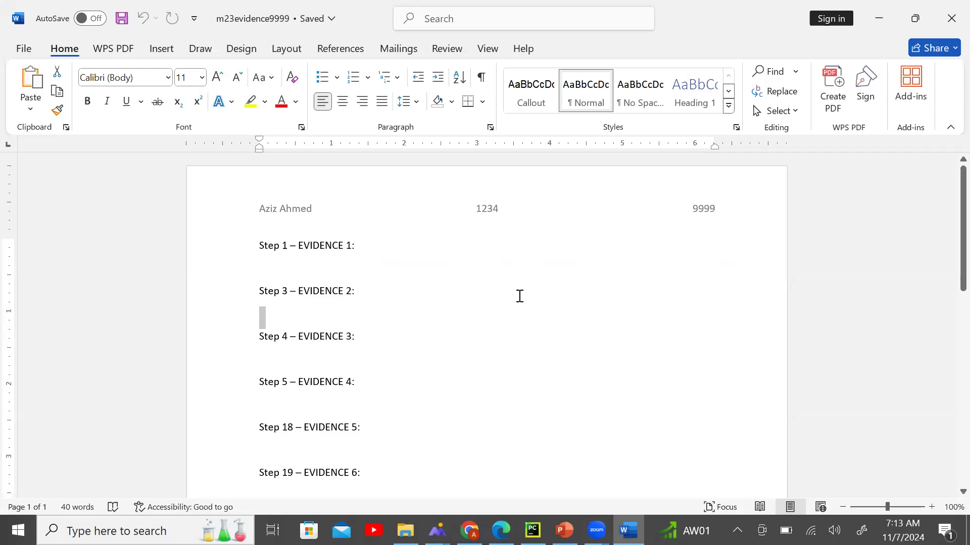
Scroll the exam paper down to Task 2 about opening m23stem.rtf and saving it as stemnews.
key(alt+Tab)
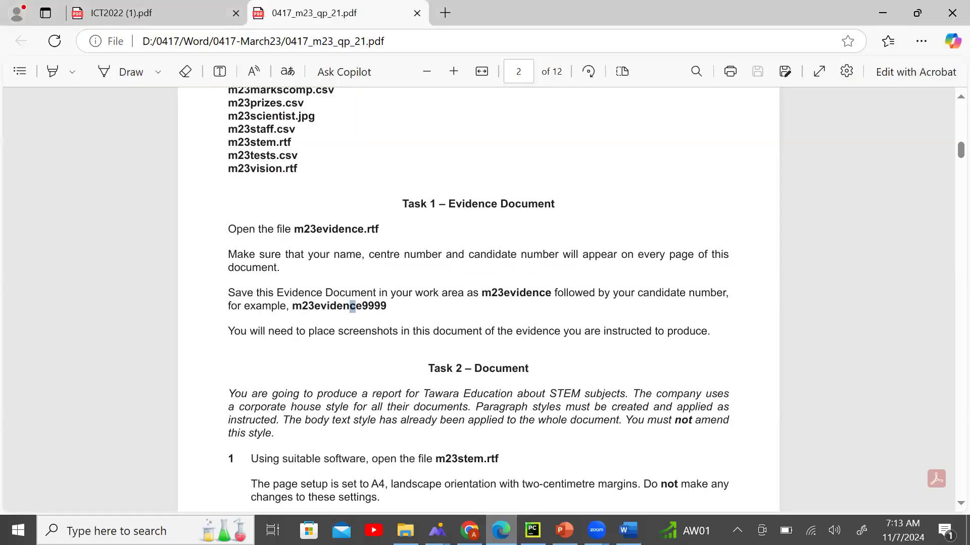
click(451, 316)
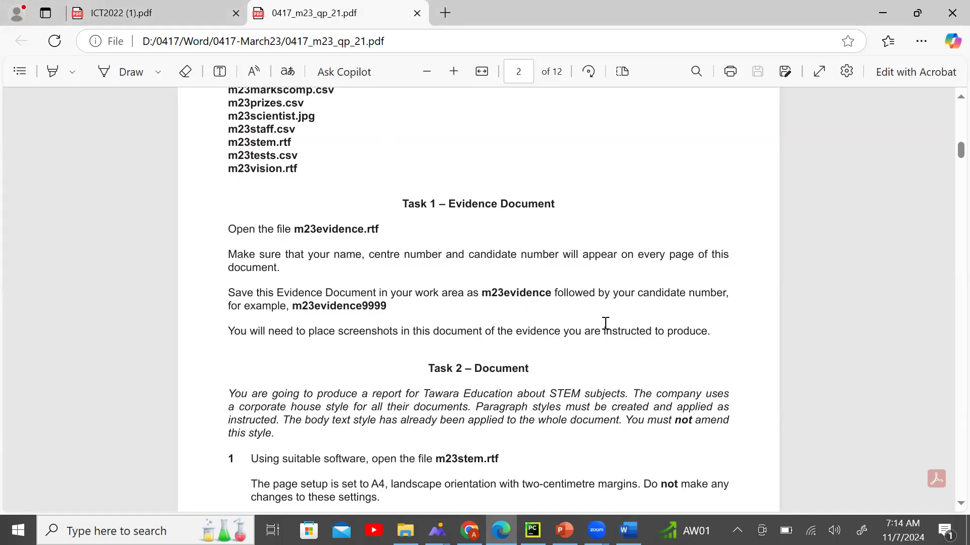
scroll(561, 314, down, 3)
scroll(555, 311, down, 2)
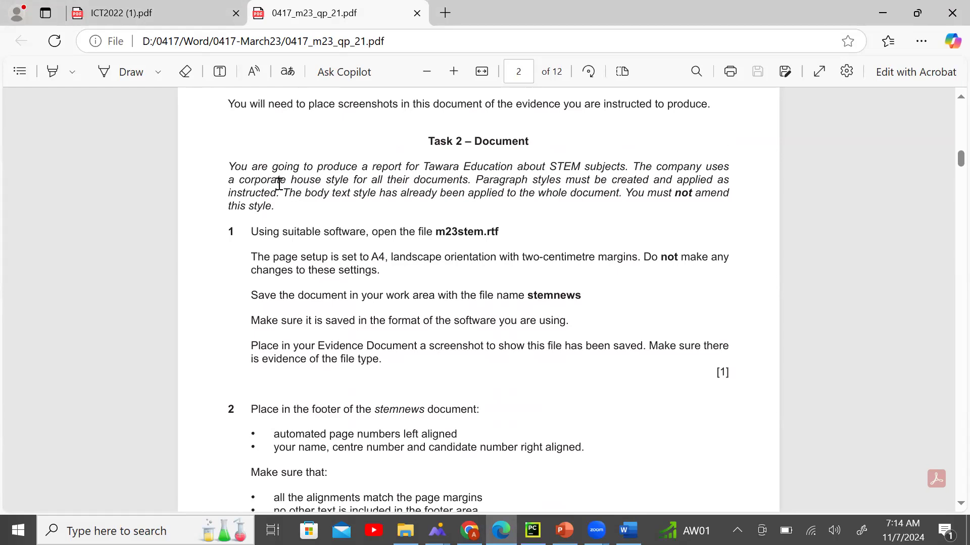
Read Task 2's corporate house-style introduction and step 1 about opening m23stem.rtf.
drag(237, 181, 349, 180)
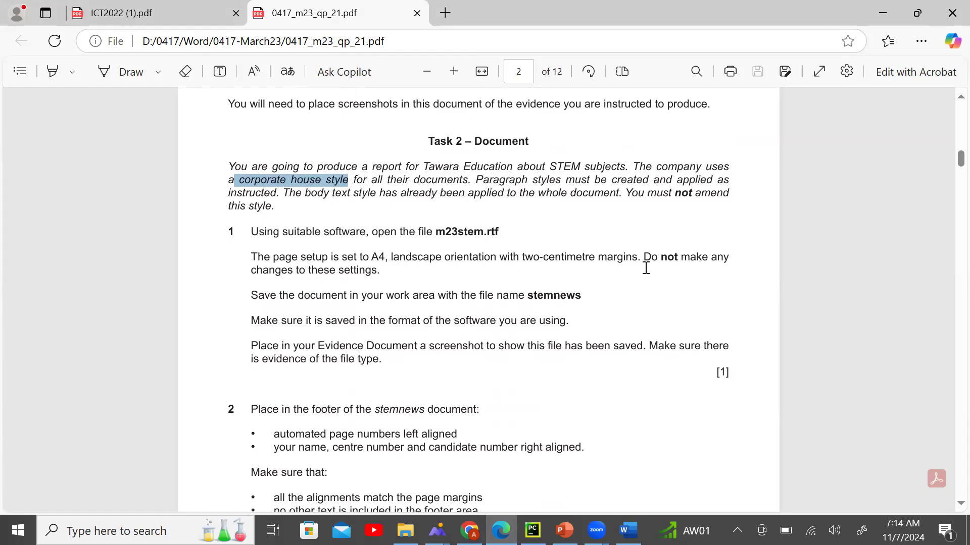
click(379, 174)
drag(356, 179, 314, 209)
click(484, 189)
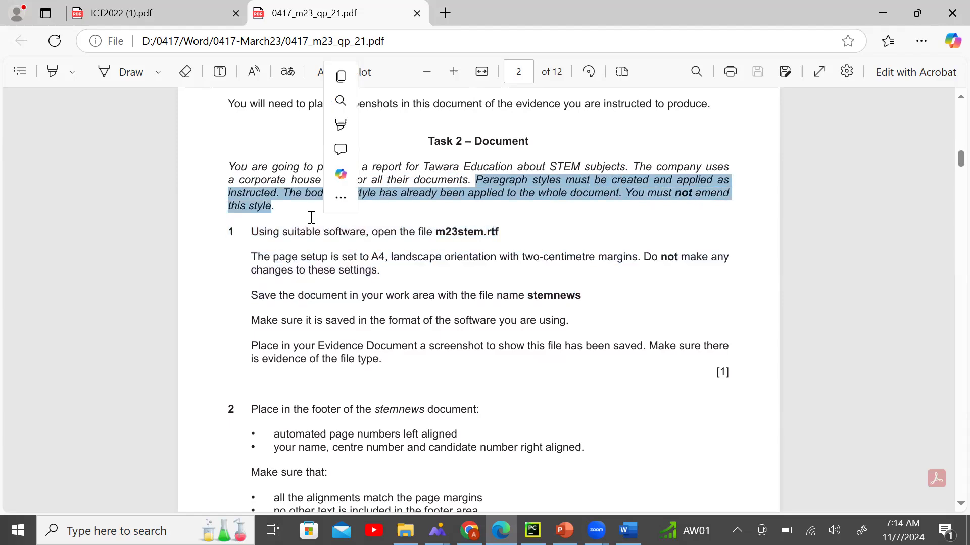
click(373, 218)
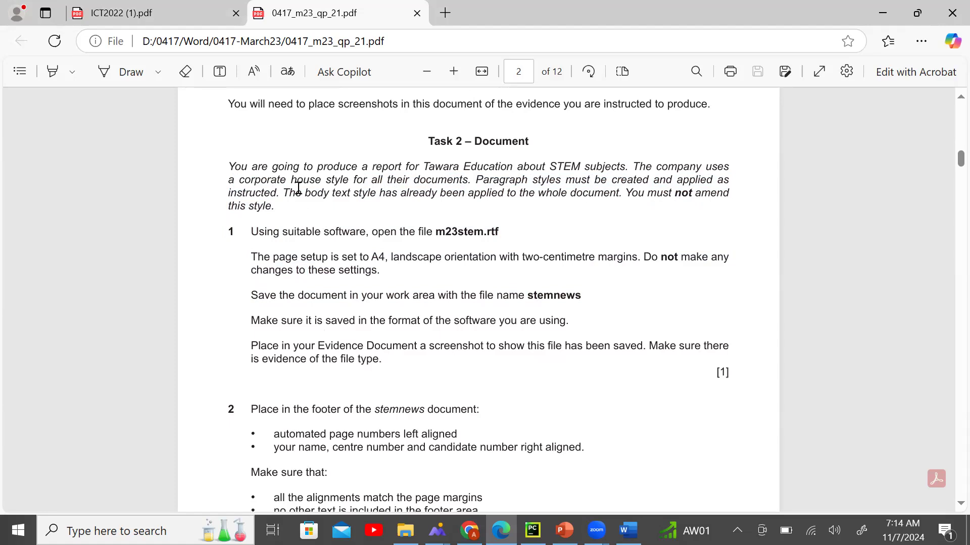
drag(230, 167, 282, 197)
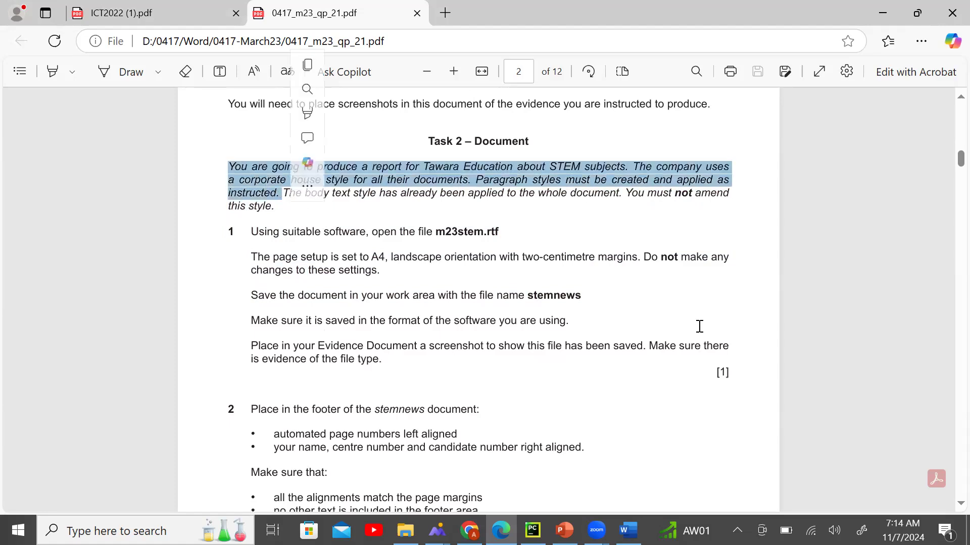
click(480, 230)
drag(252, 231, 503, 238)
click(561, 340)
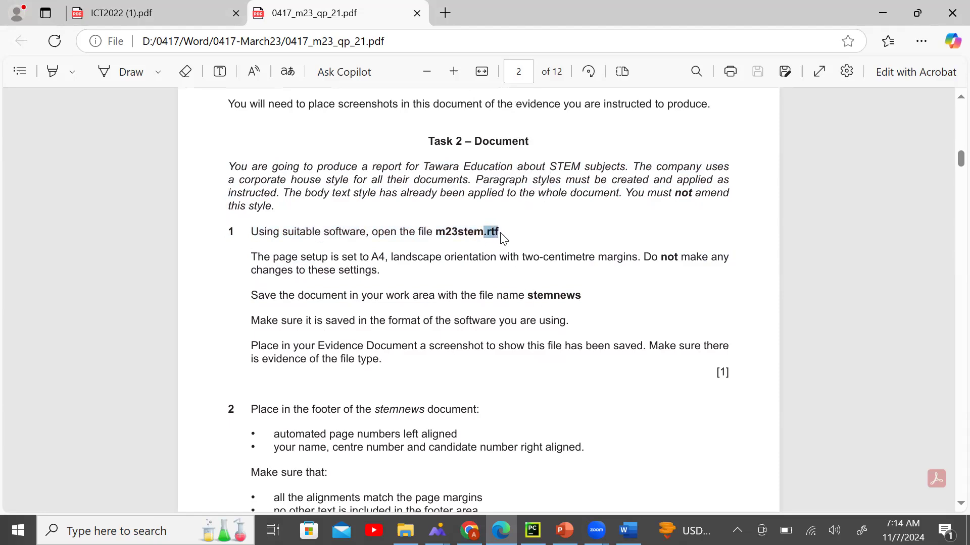
click(545, 280)
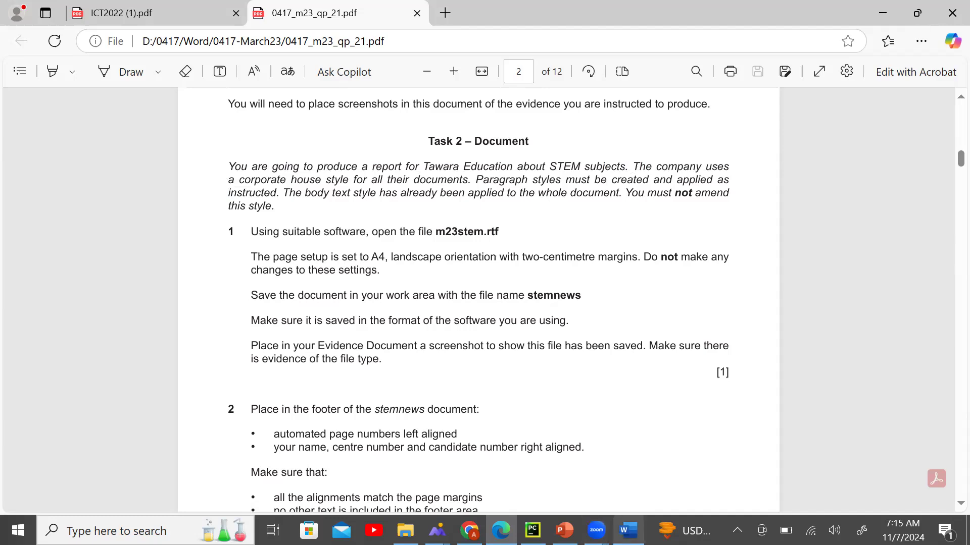
click(629, 530)
Browse to the 0417-March23 folder and open m23stem.
click(22, 53)
click(24, 52)
click(23, 52)
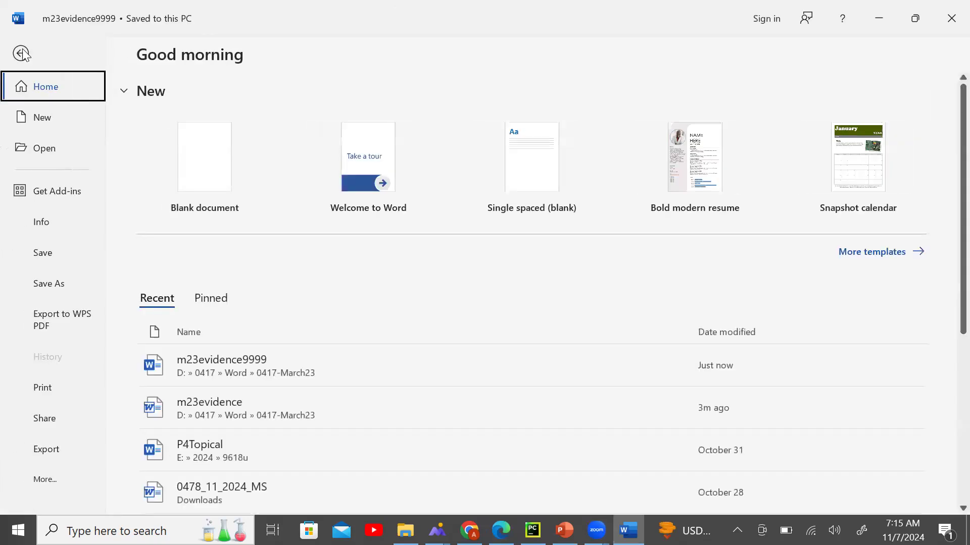
click(71, 154)
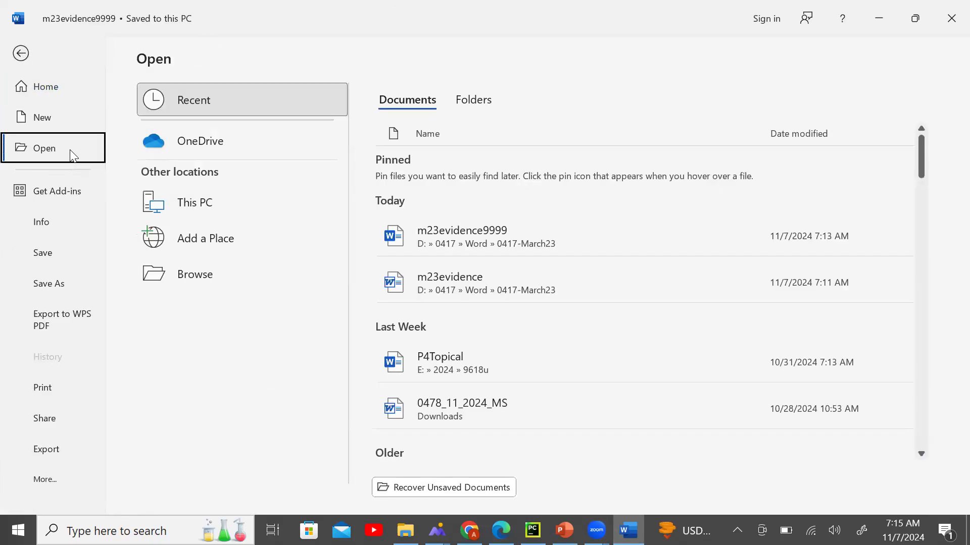
click(205, 276)
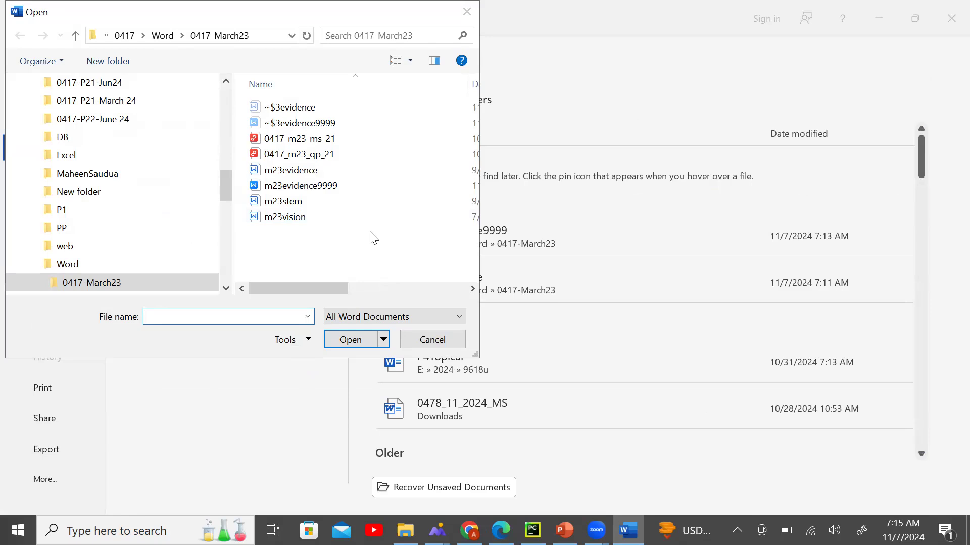
click(360, 200)
click(352, 339)
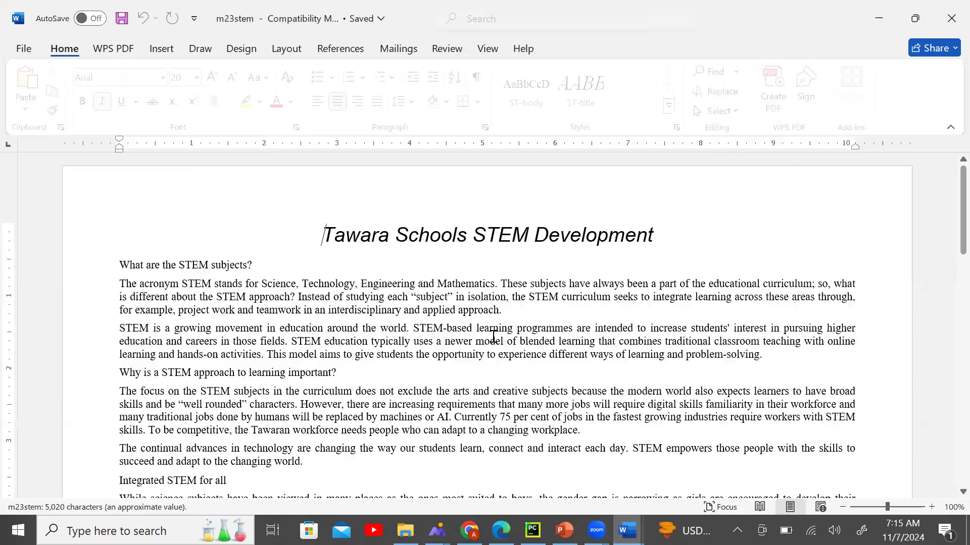
click(501, 530)
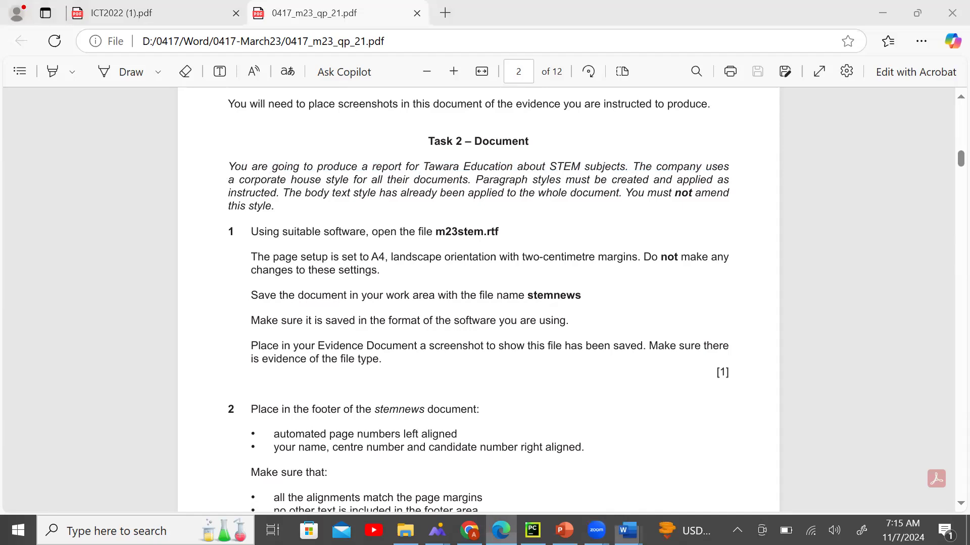
drag(436, 231, 507, 232)
click(628, 530)
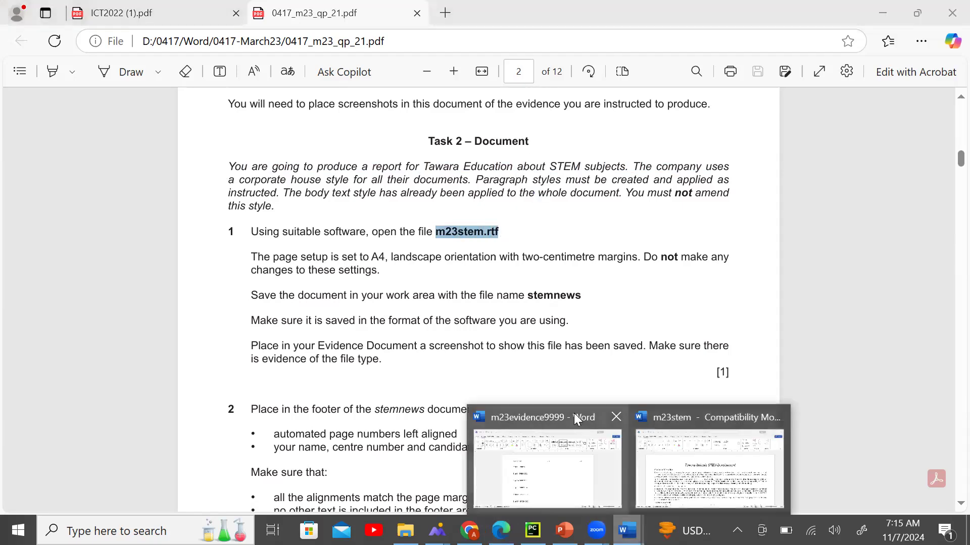
click(681, 422)
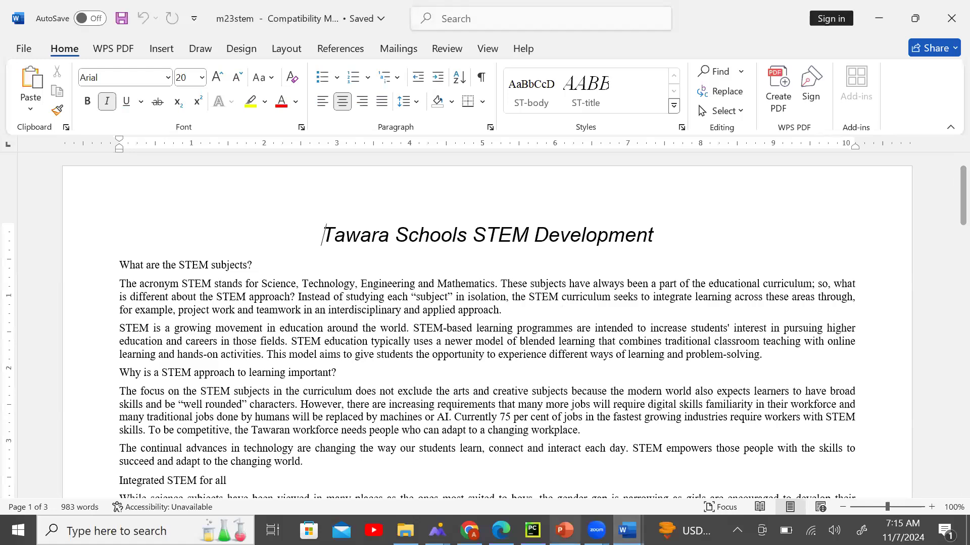
click(501, 530)
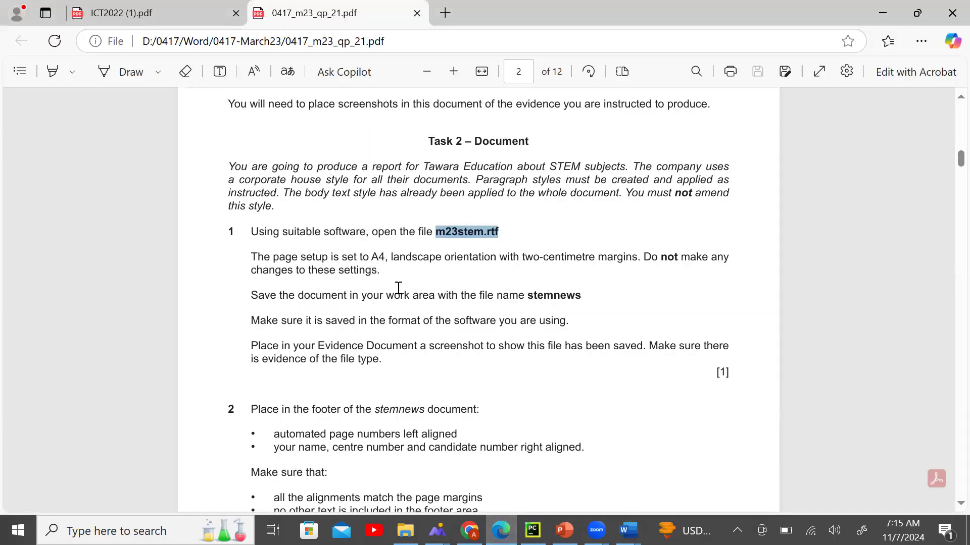
drag(251, 259, 638, 268)
click(433, 294)
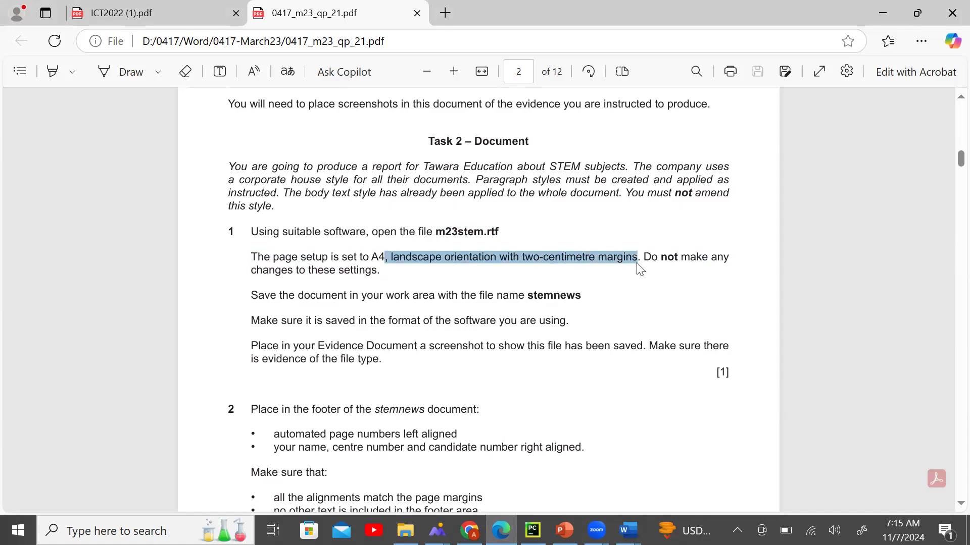
click(512, 283)
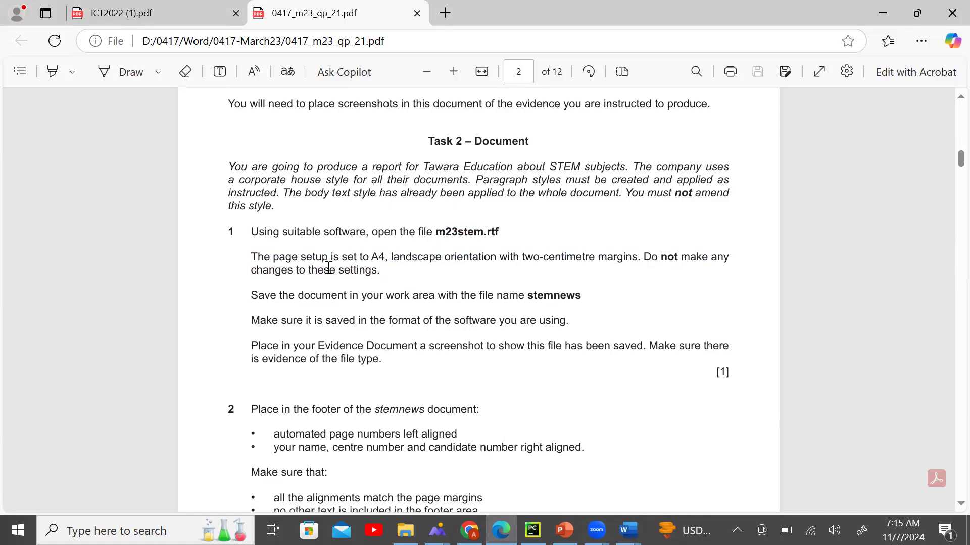
drag(380, 271, 238, 267)
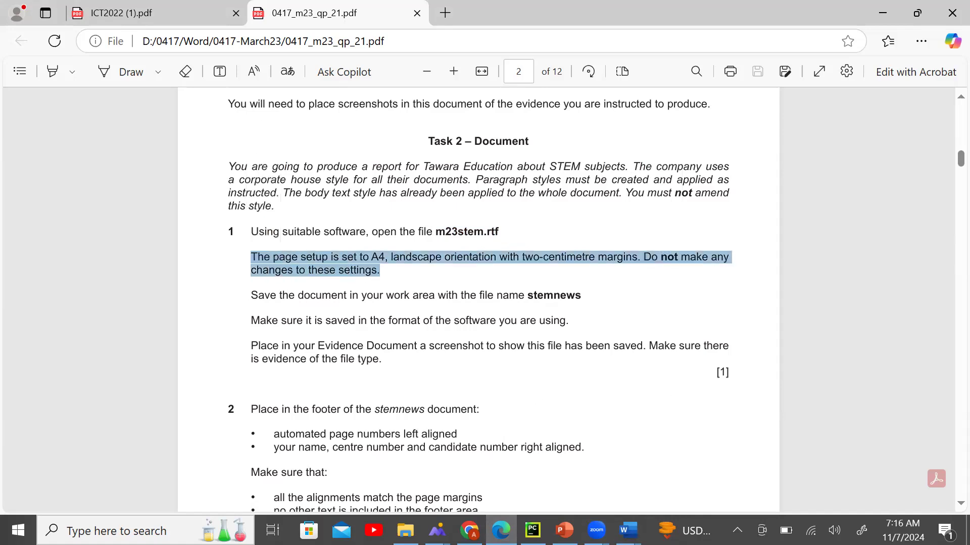
click(628, 530)
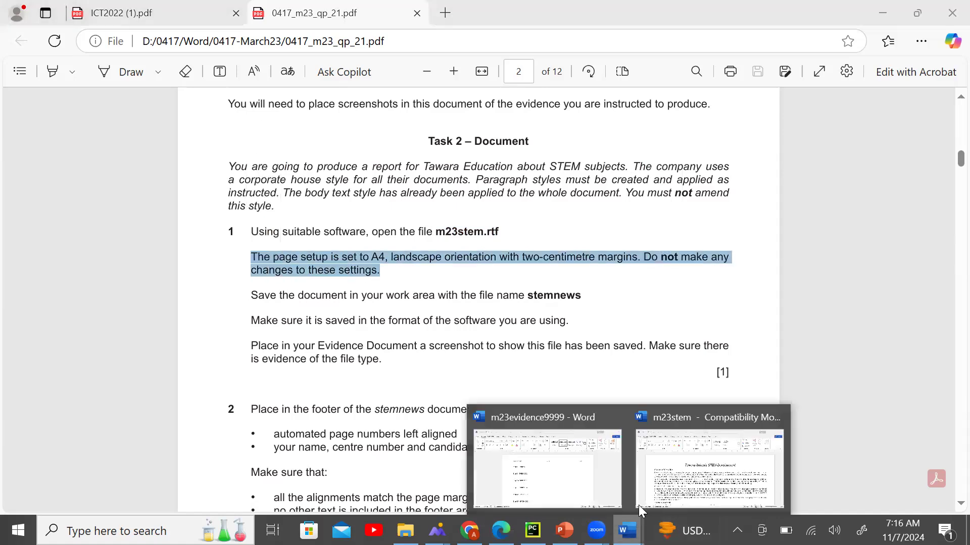
click(640, 511)
click(627, 530)
click(547, 470)
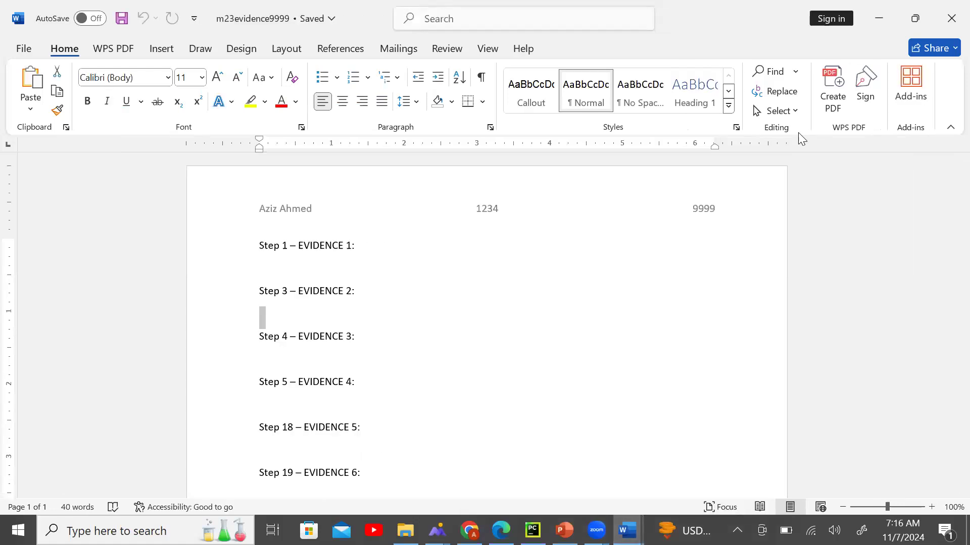
click(628, 530)
click(701, 507)
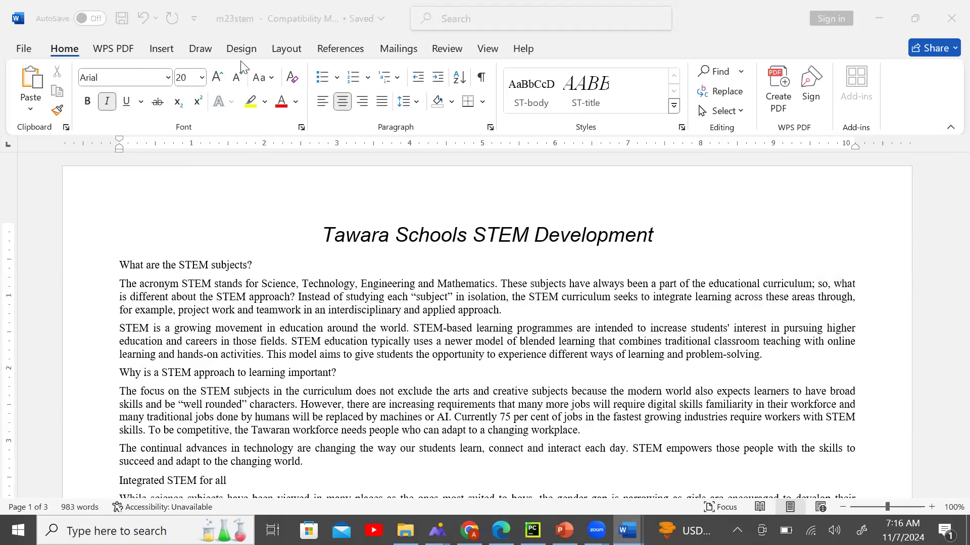
Make the m23stem page landscape, after checking the margin and paper size presets.
click(278, 50)
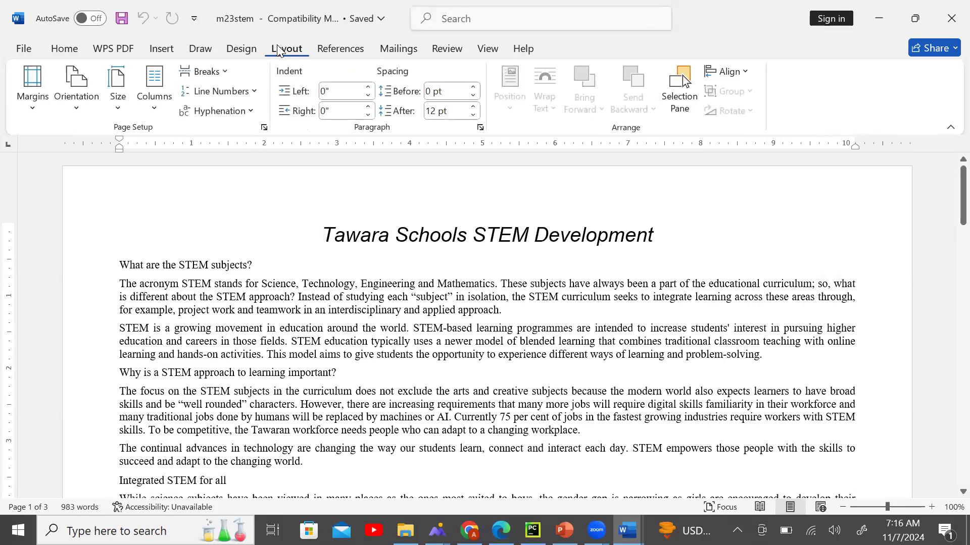
click(33, 114)
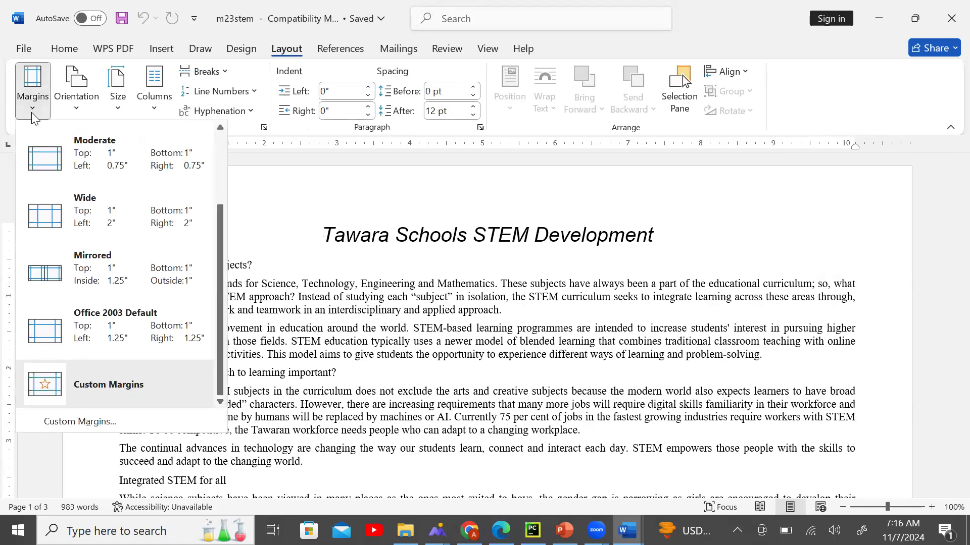
click(80, 113)
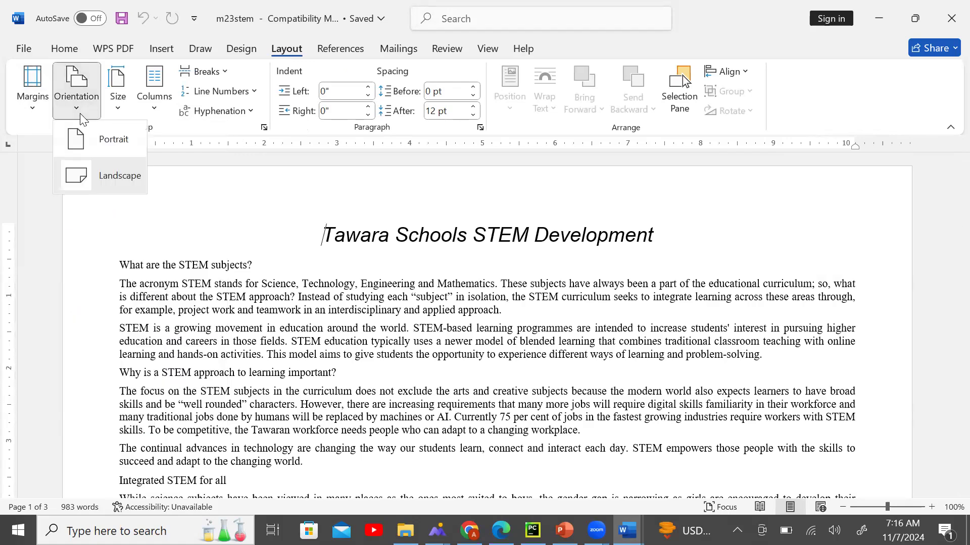
click(112, 188)
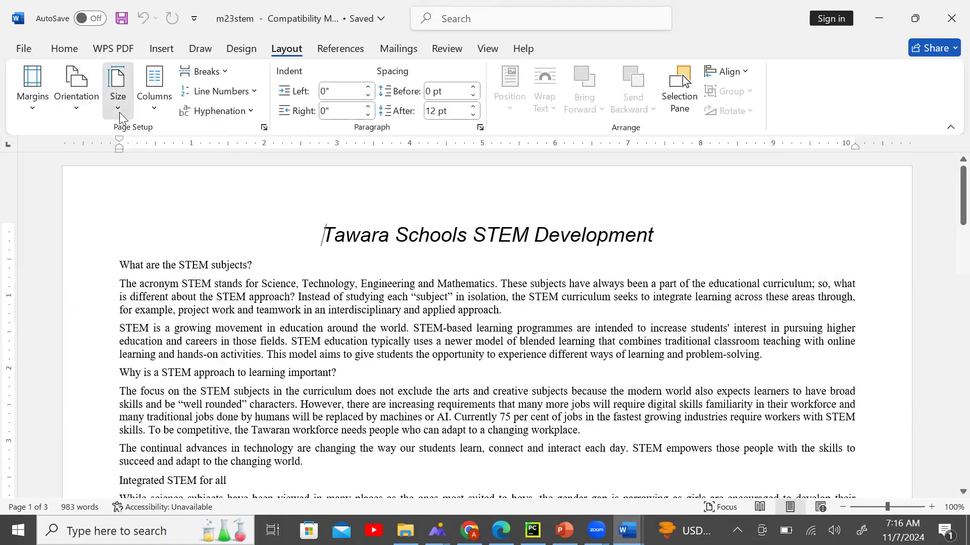
click(119, 112)
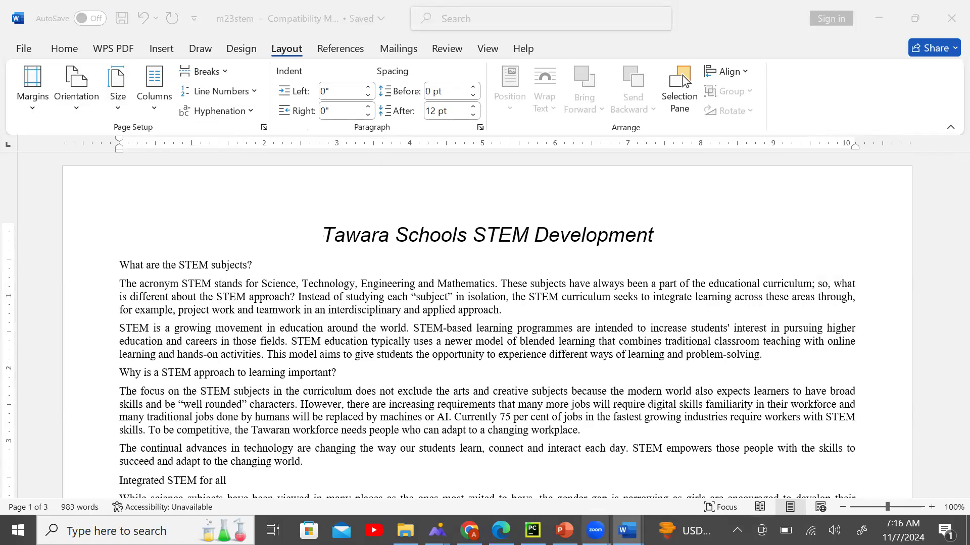
click(501, 530)
click(497, 282)
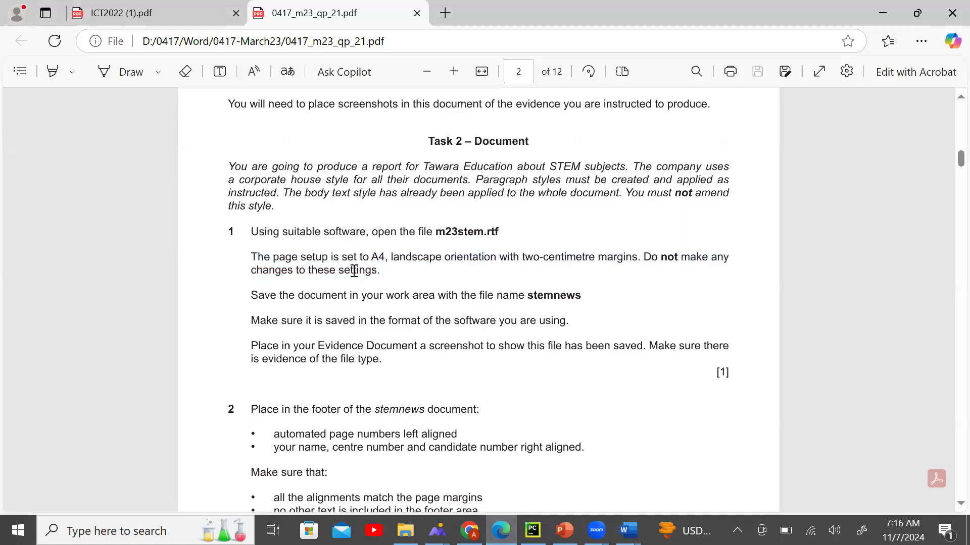
Reread the A4 landscape requirement and the instruction to save the file as stemnews.
drag(371, 263, 388, 259)
click(390, 265)
drag(392, 258, 469, 260)
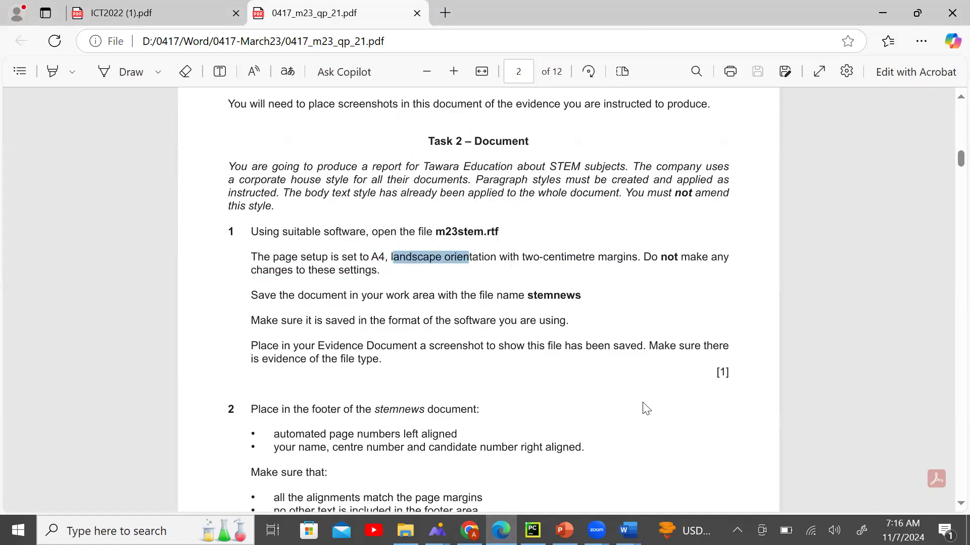
double_click(252, 275)
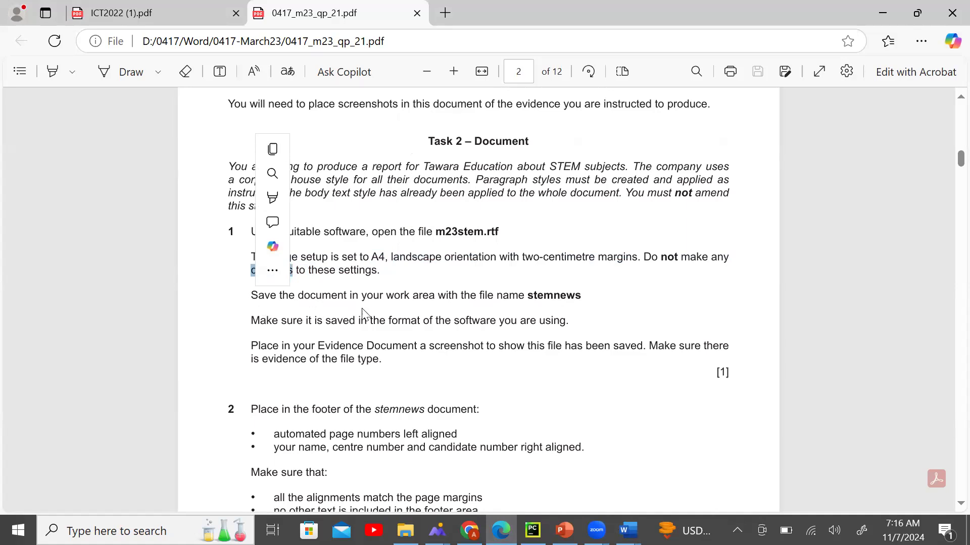
drag(386, 297, 394, 297)
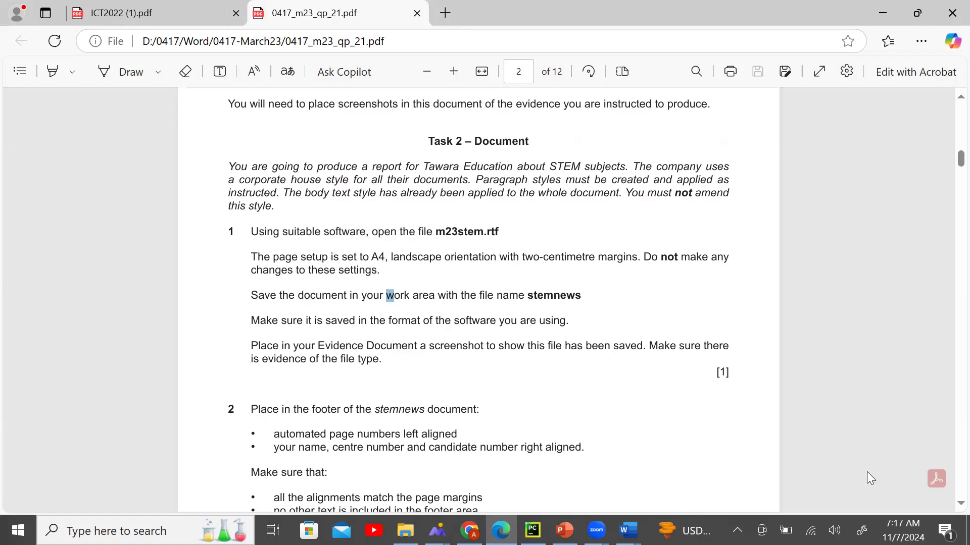
drag(354, 282, 272, 309)
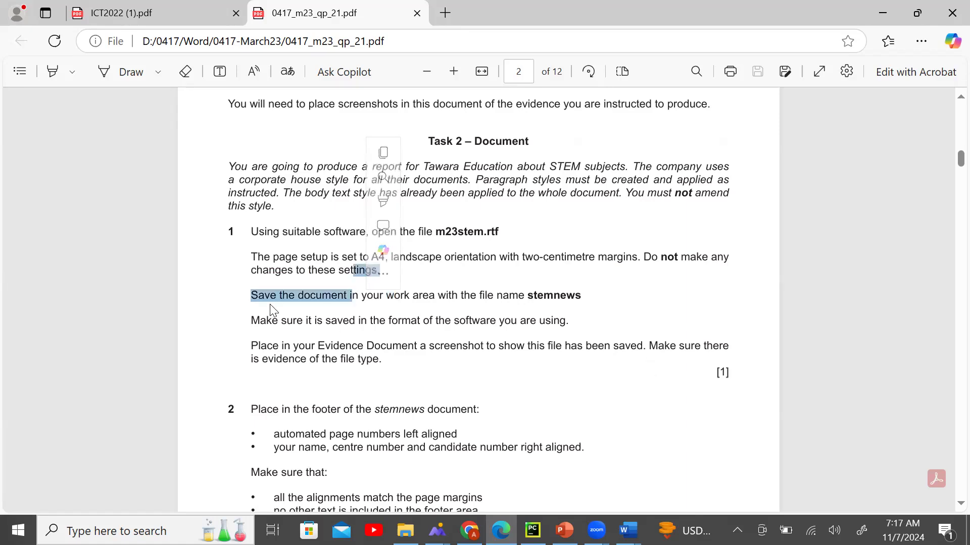
click(381, 315)
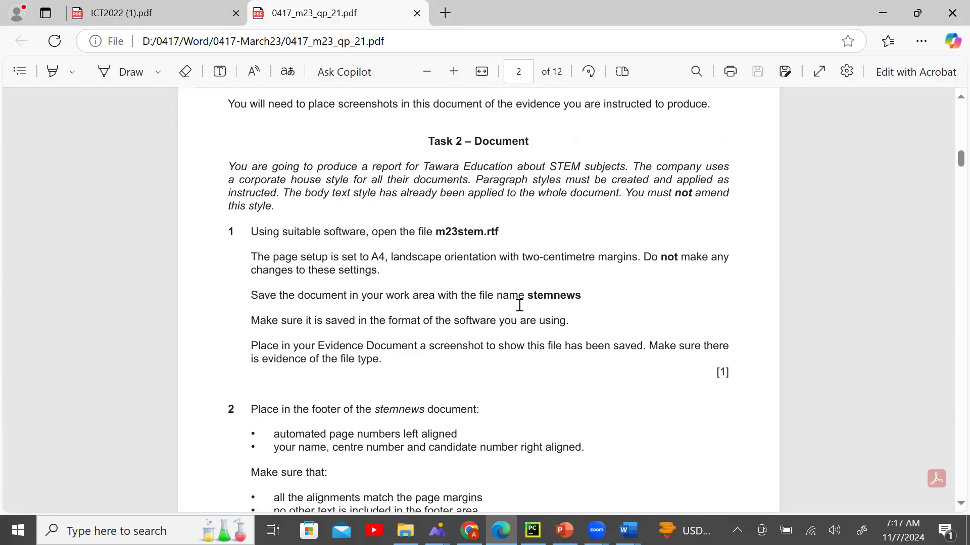
drag(528, 299, 586, 298)
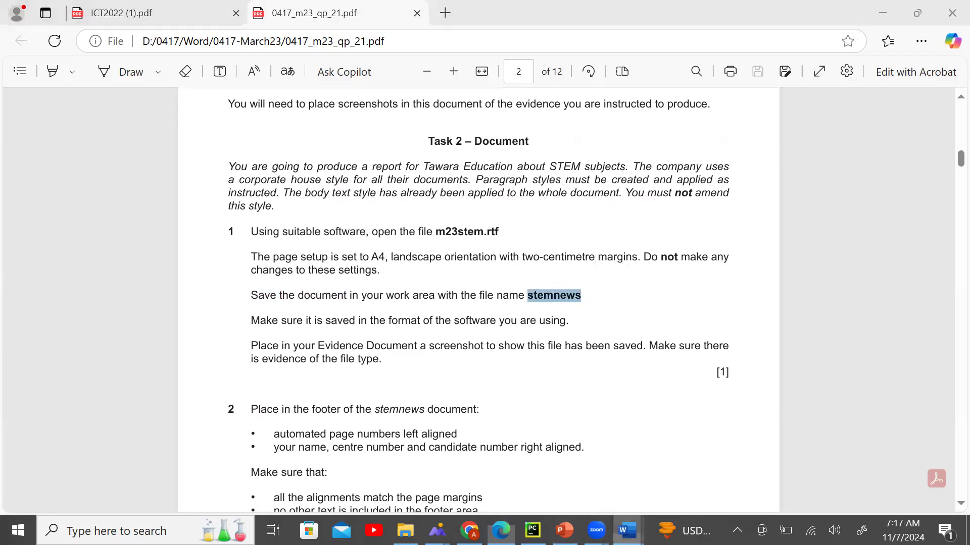
click(666, 475)
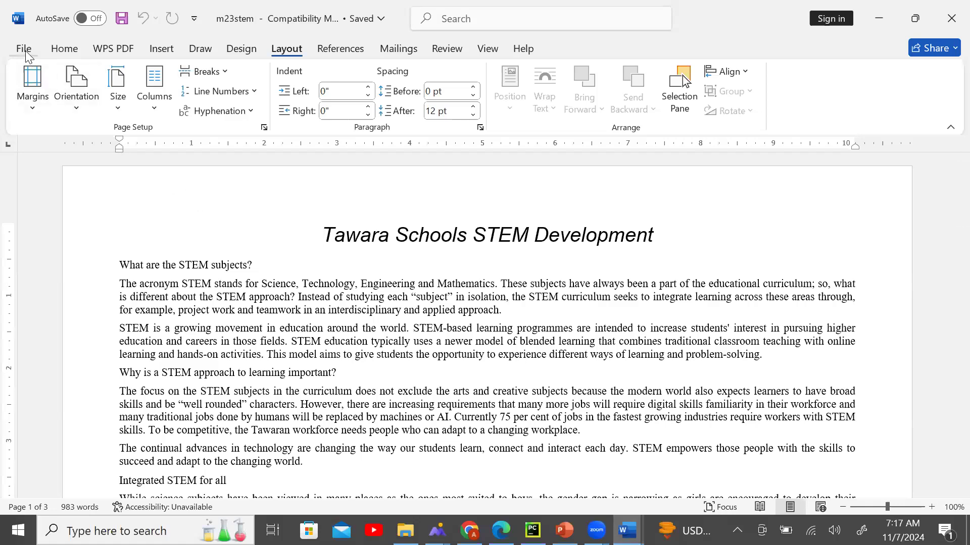
Set up Save As with file name stemnews and the Word Document format.
click(24, 48)
click(76, 283)
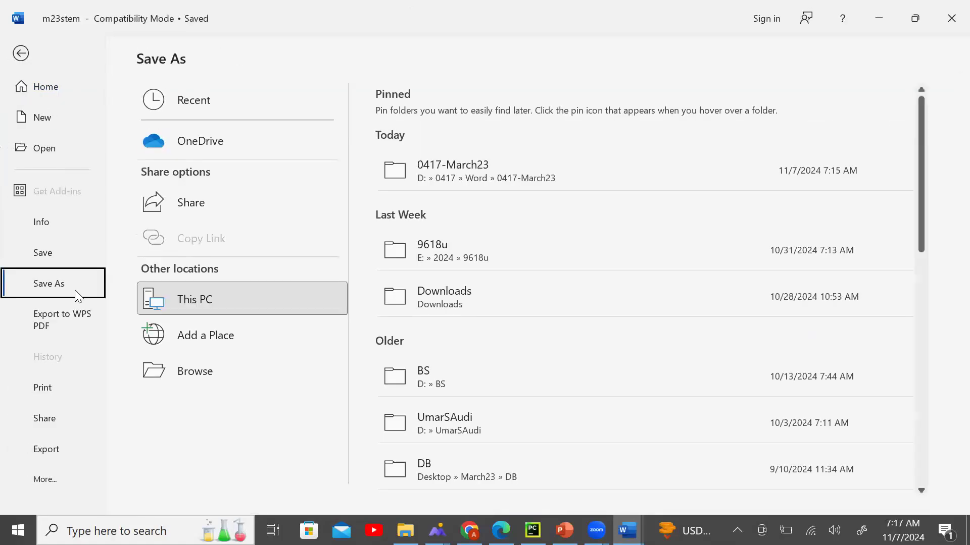
click(217, 377)
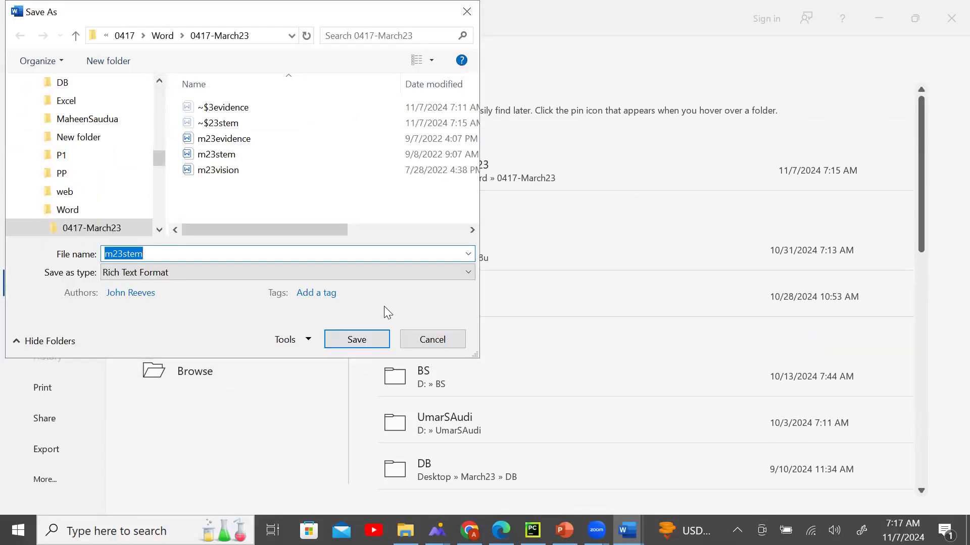
text(stemnews)
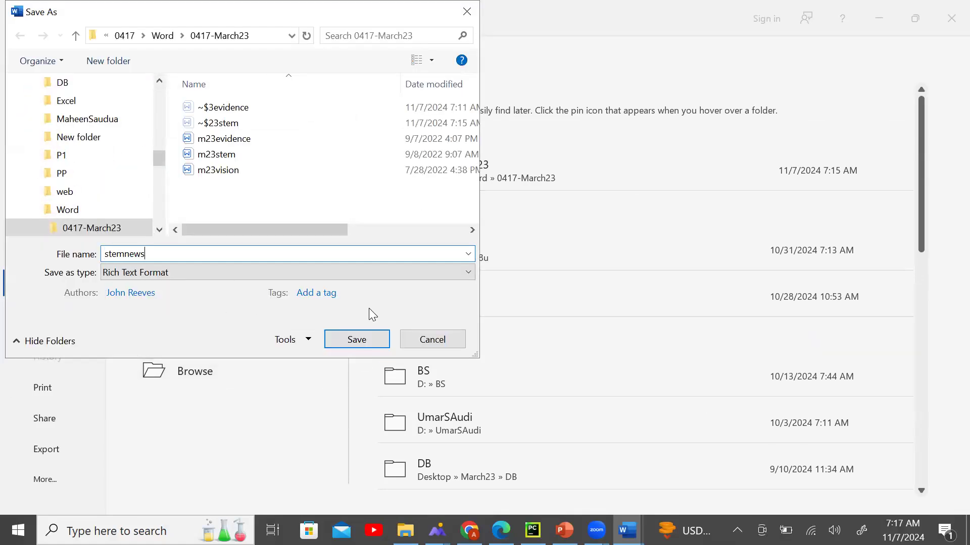
click(264, 272)
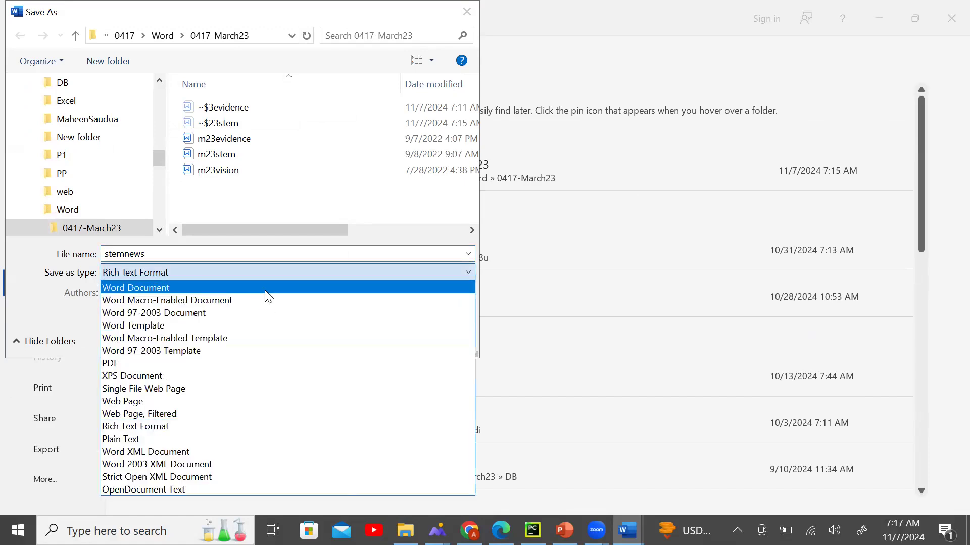
click(267, 288)
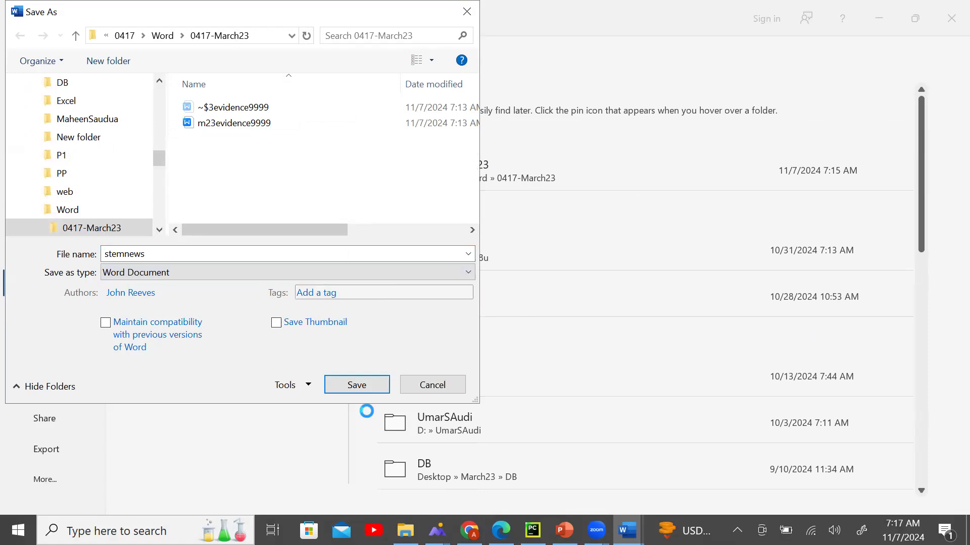
click(501, 531)
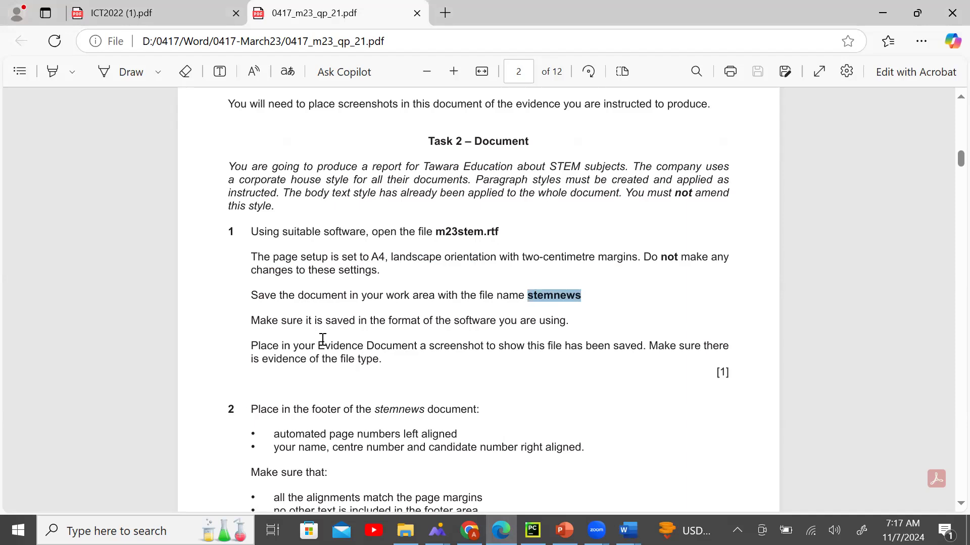
Highlight the 'saved in the format of the software you are using' requirement and return to the m23stem save.
drag(571, 320, 246, 321)
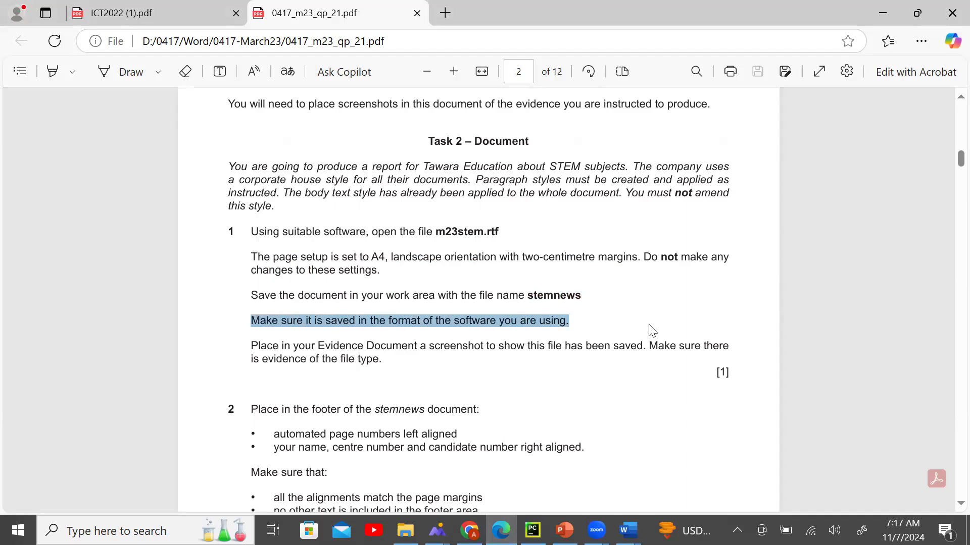
mouse_move(627, 531)
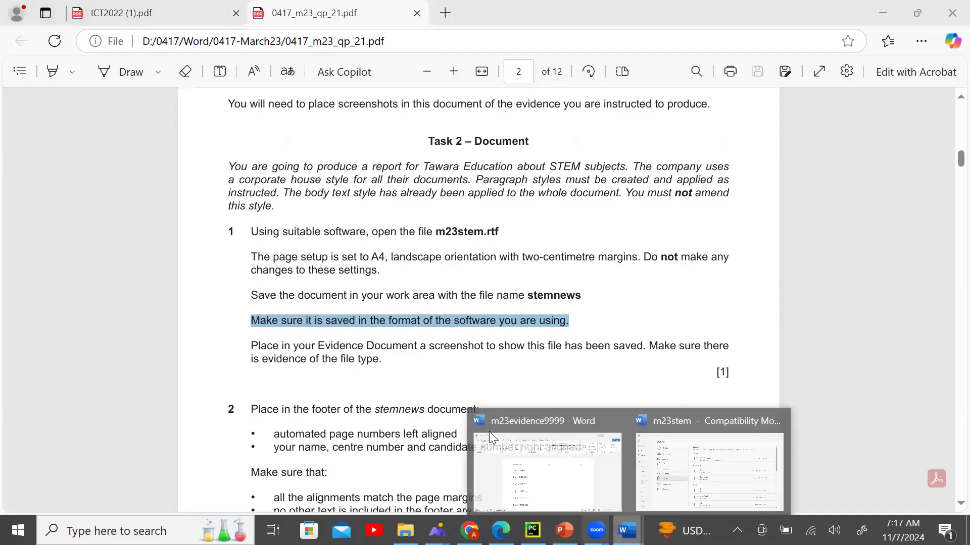
click(680, 455)
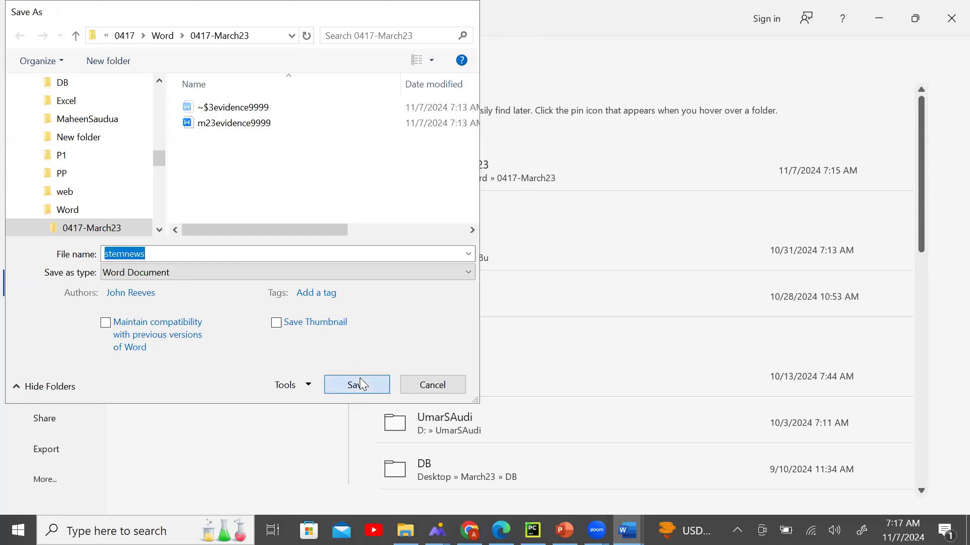
Save stemnews as a Word Document in the newest format, then clear stray highlights in the question paper.
click(360, 380)
click(524, 301)
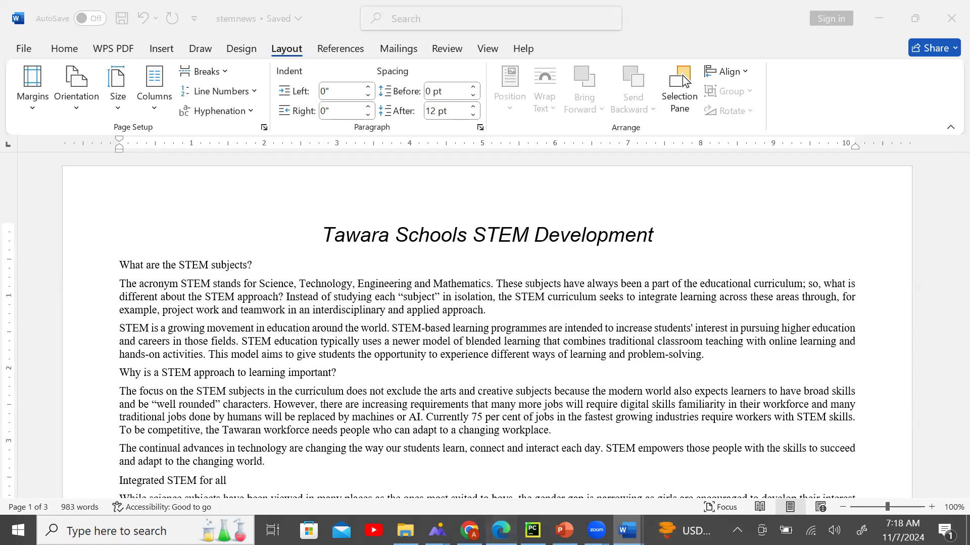
key(alt+Tab)
click(281, 357)
drag(252, 346, 512, 358)
click(592, 388)
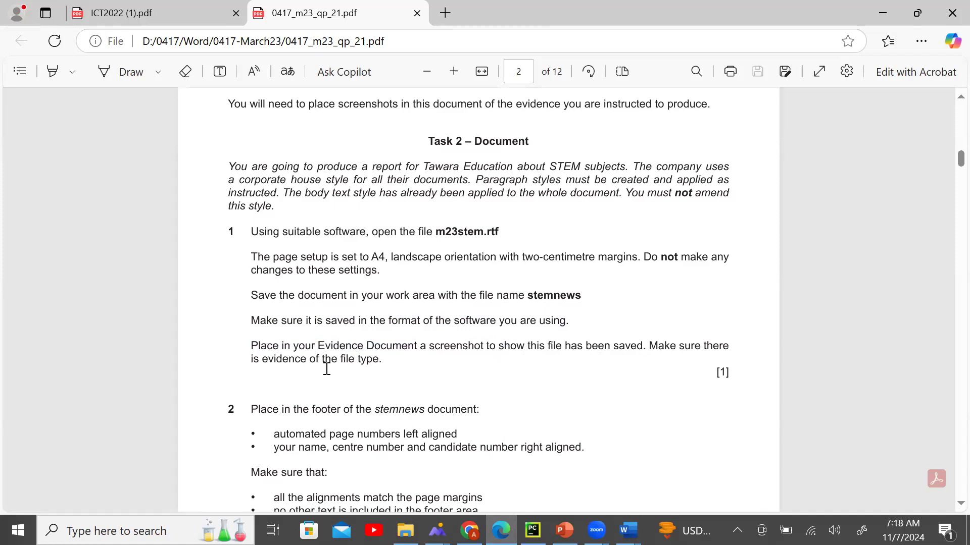
Highlight the 'Place in your Evidence Document' instruction and bring up the 0417-March23 folder.
drag(251, 343, 381, 360)
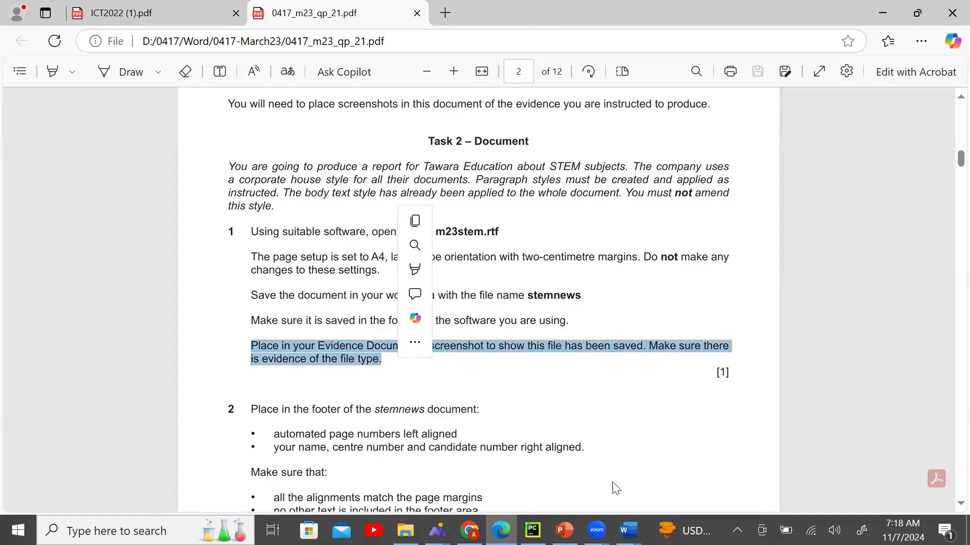
click(406, 530)
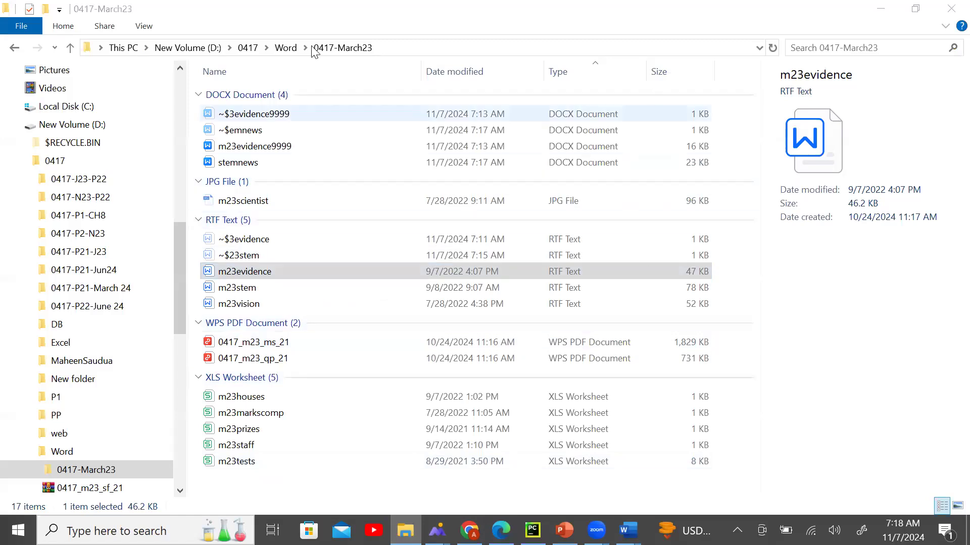
Show the 0417-March23 folder in Details layout and select the stemnews DOCX file.
click(144, 26)
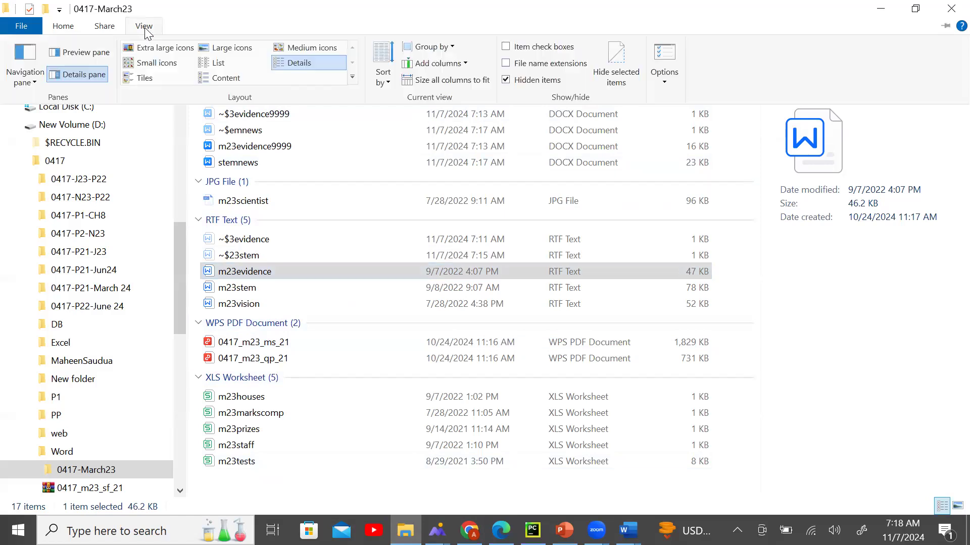
click(298, 64)
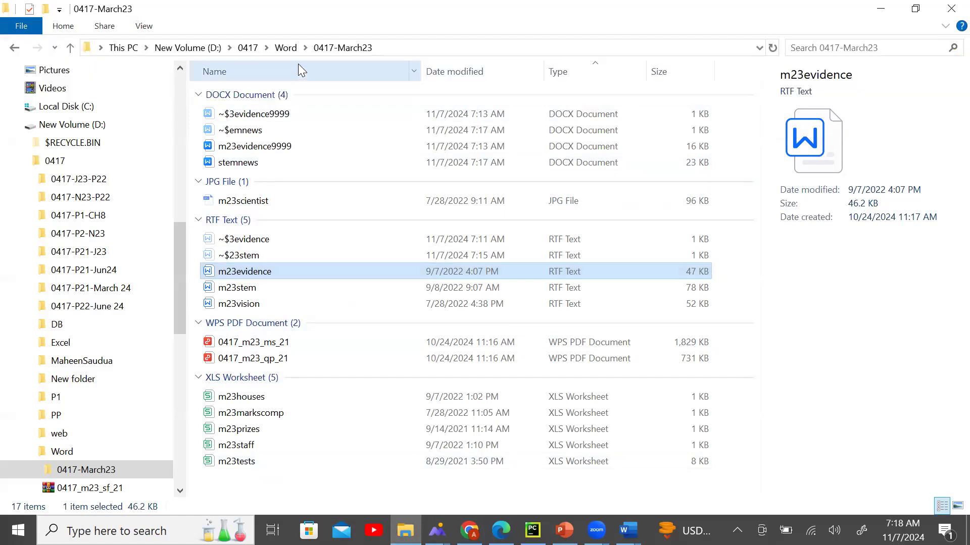
click(147, 24)
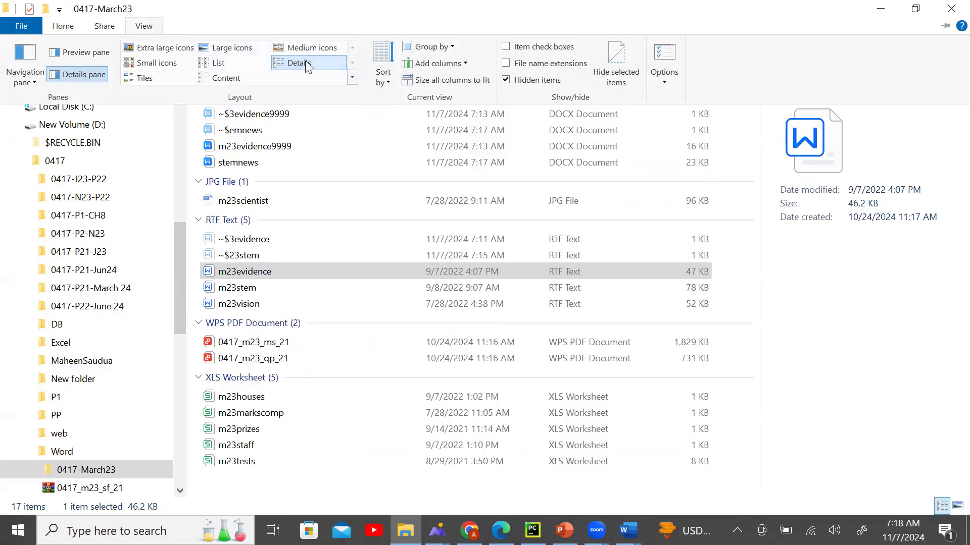
click(425, 172)
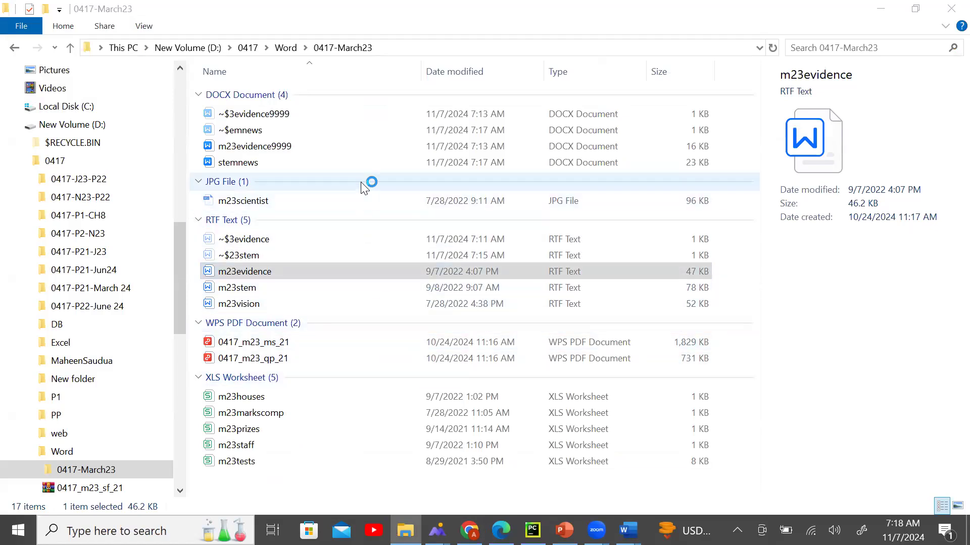
click(351, 158)
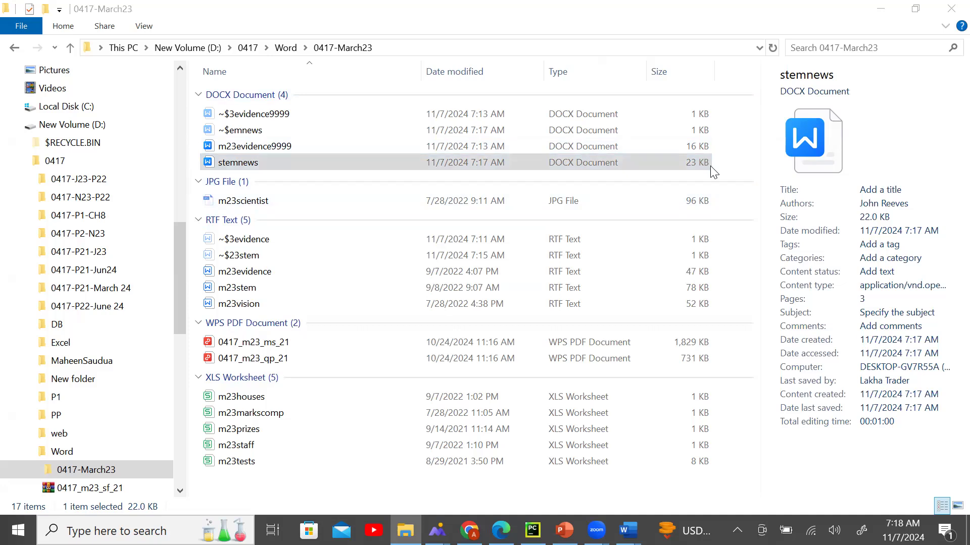
click(587, 167)
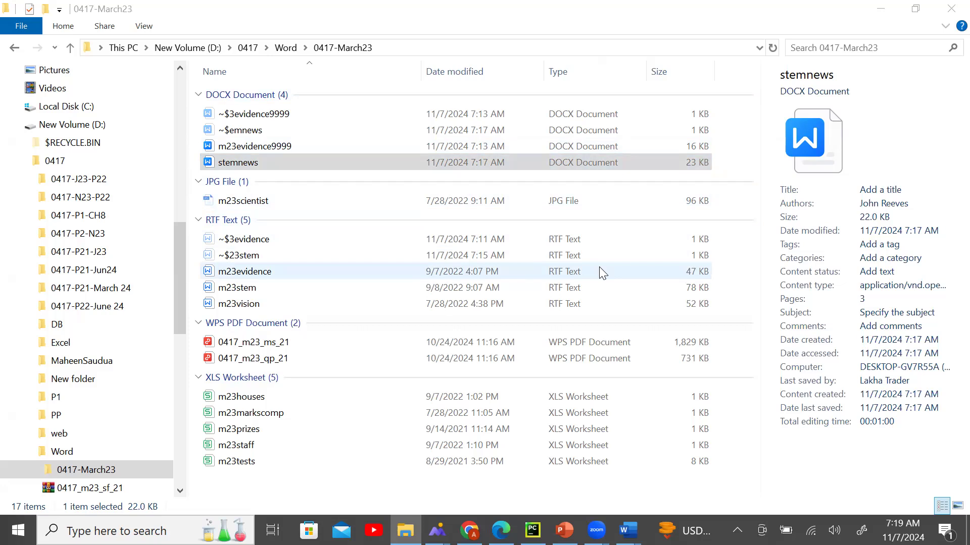
key(super)
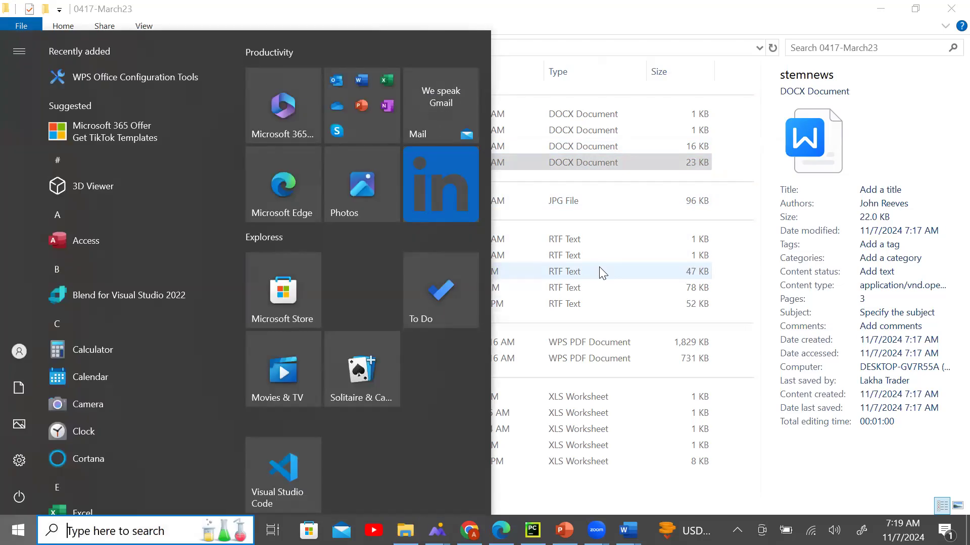
Snip the stemnews row showing DOCX Document, then close Snipping Tool without saving the snip.
text(s)
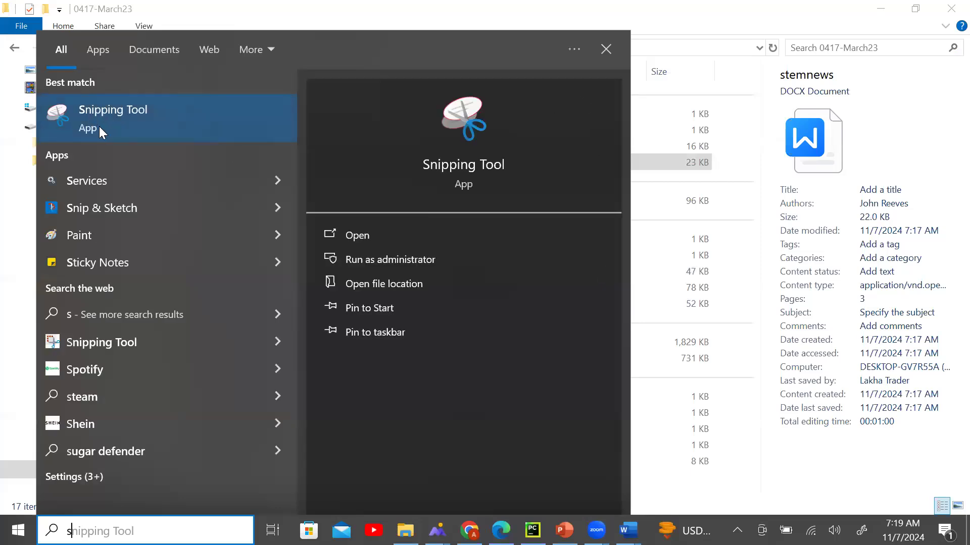
click(129, 128)
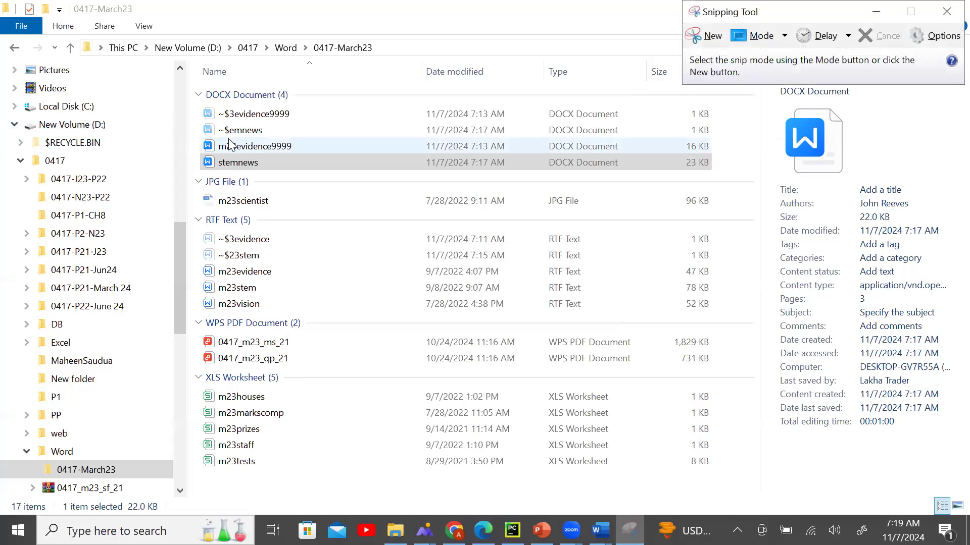
click(706, 35)
drag(200, 150, 727, 178)
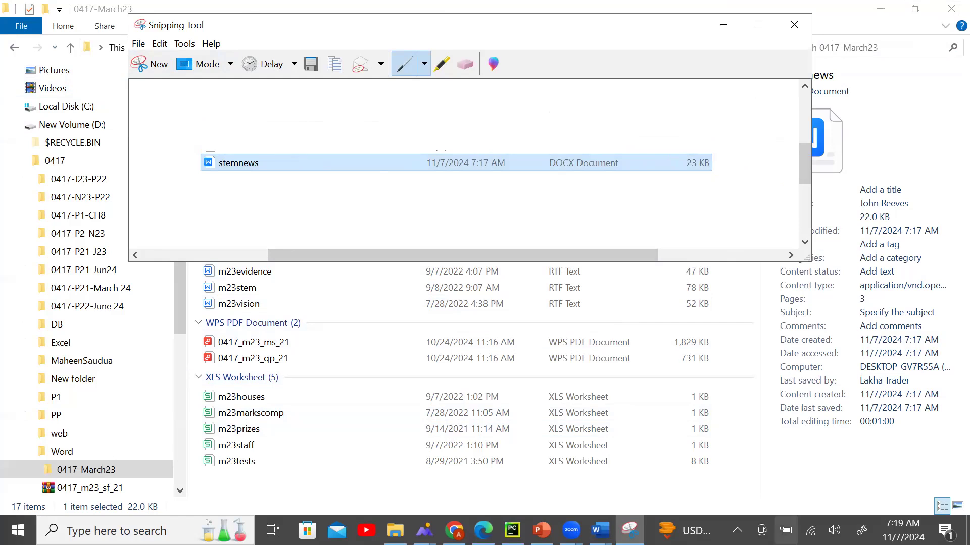
click(785, 531)
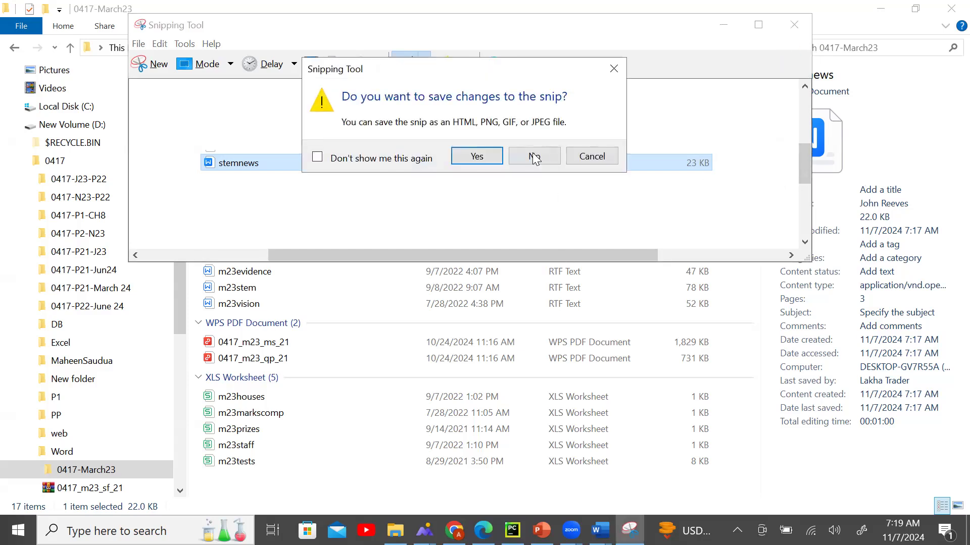
click(532, 154)
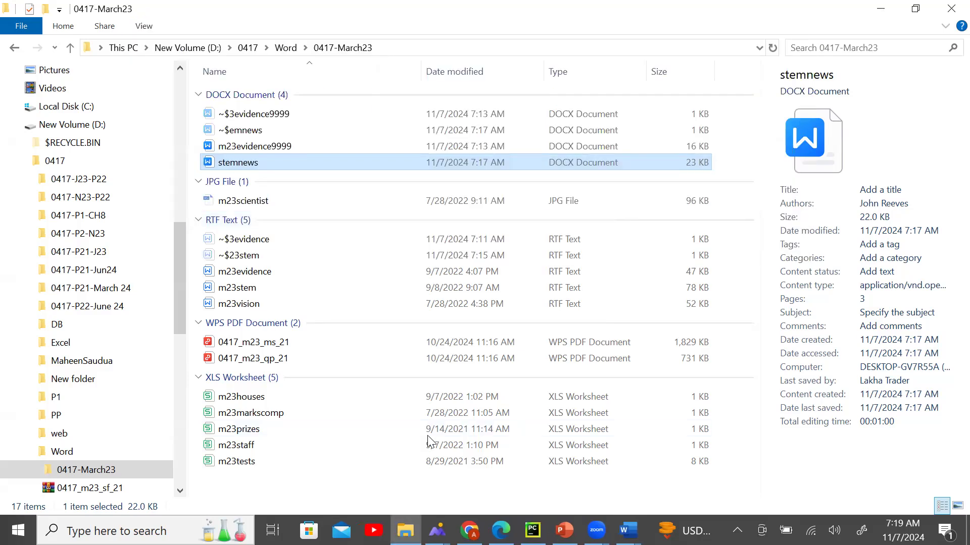
Snip the stemnews file row, then collapse the JPG File group and reselect stemnews.
click(106, 531)
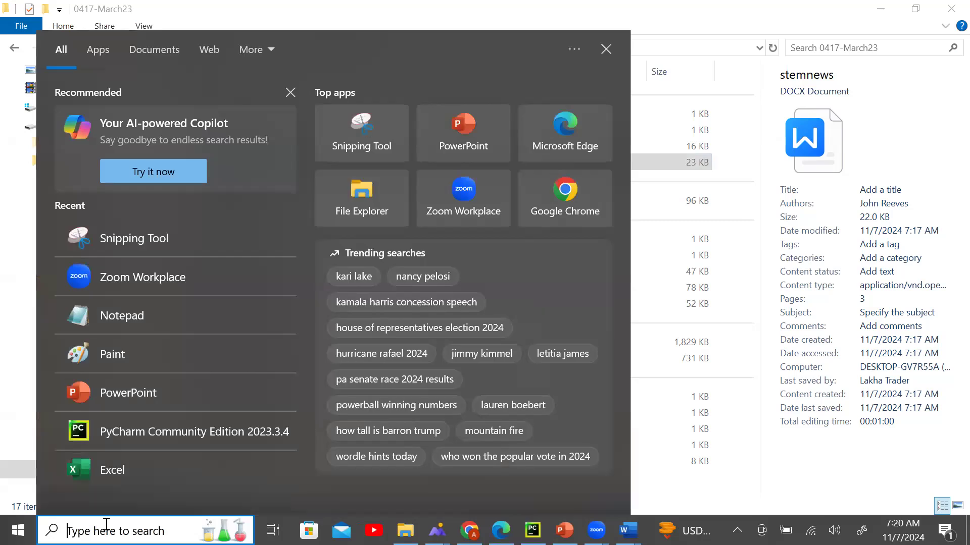
text(s)
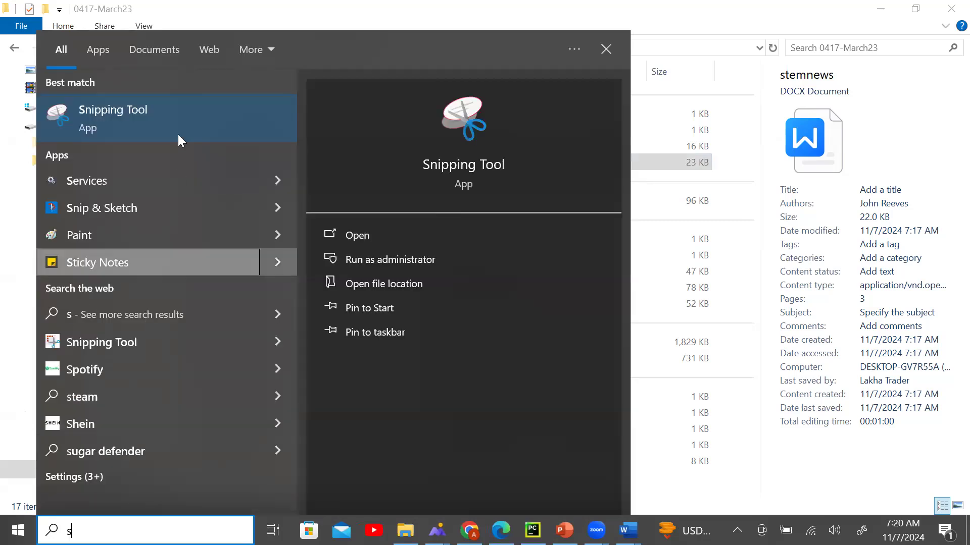
key(Return)
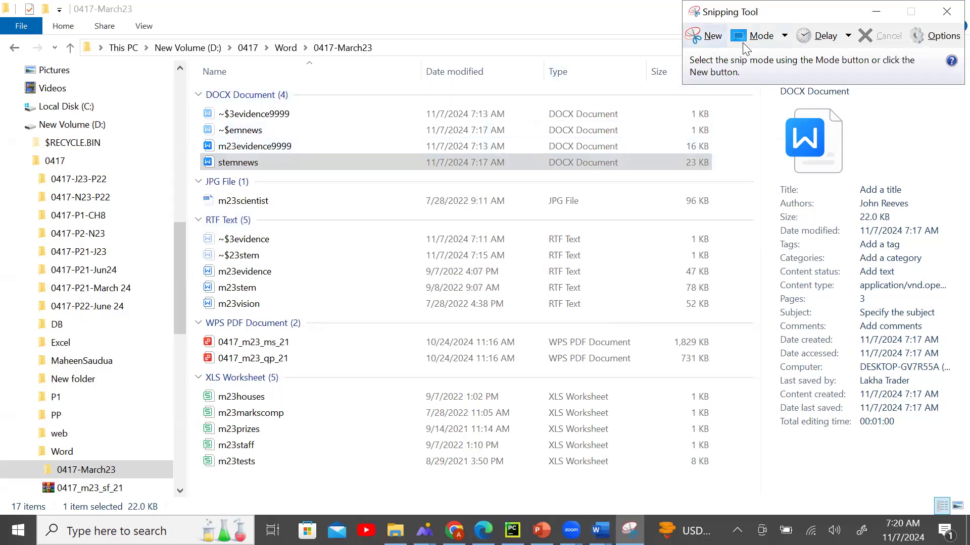
click(665, 37)
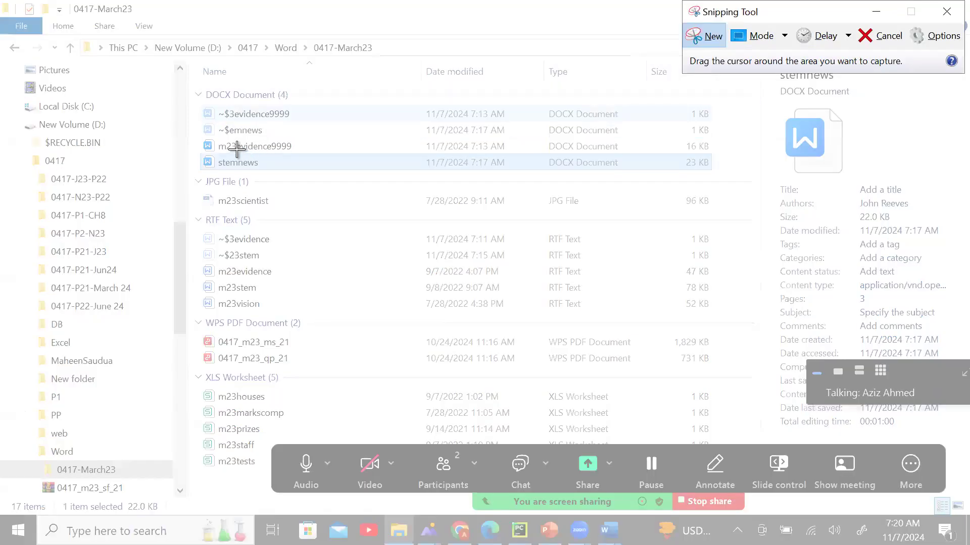
drag(198, 146, 671, 180)
double_click(670, 179)
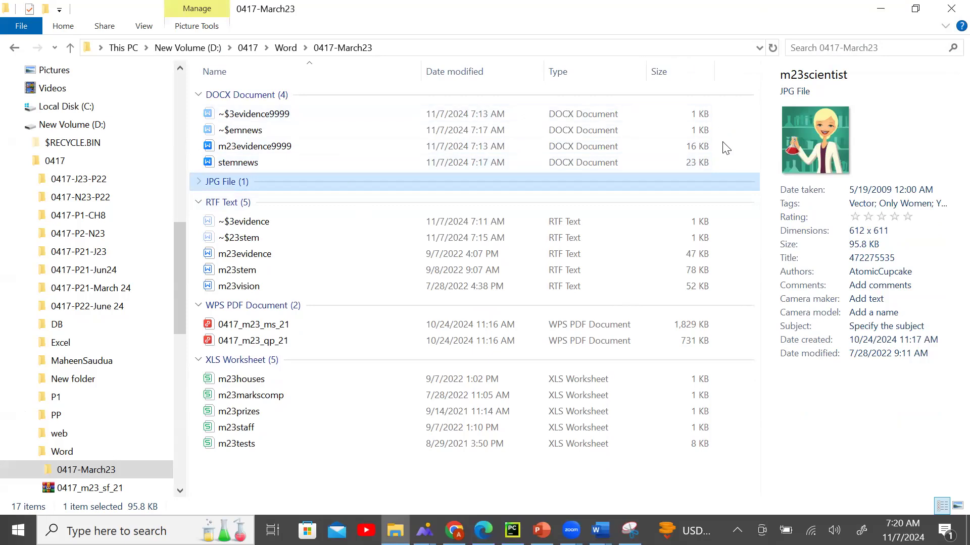
key(Up)
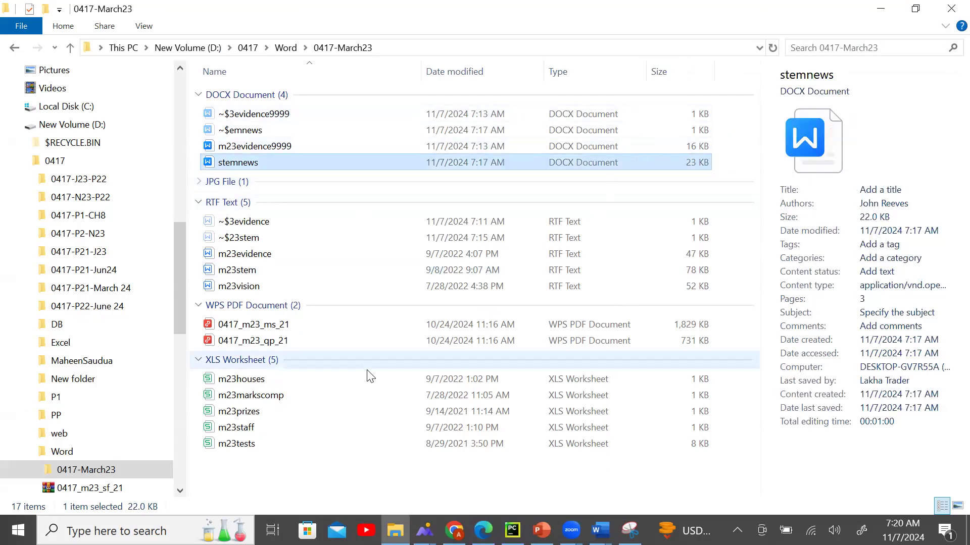
Reopen Snipping Tool, then close it and discard the unwanted snip.
click(116, 530)
text(s)
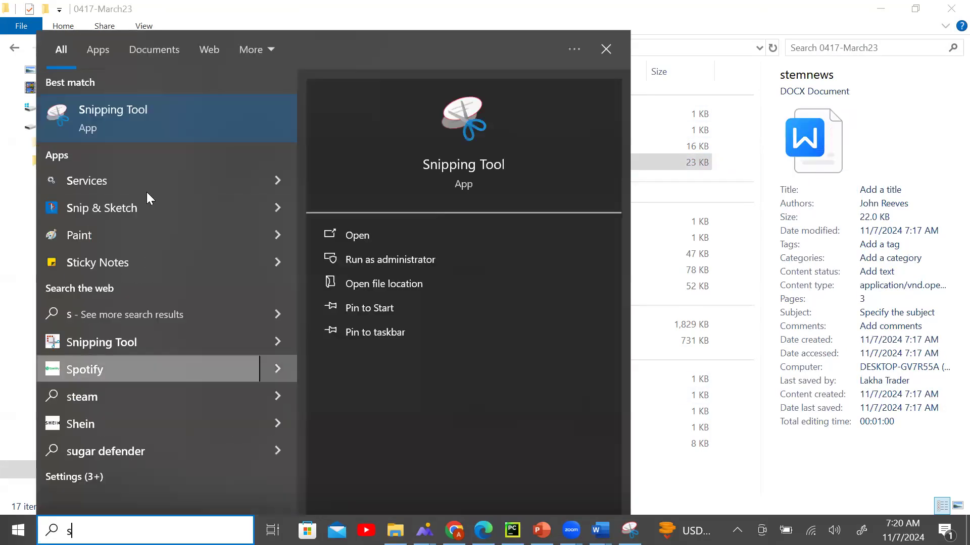
click(153, 118)
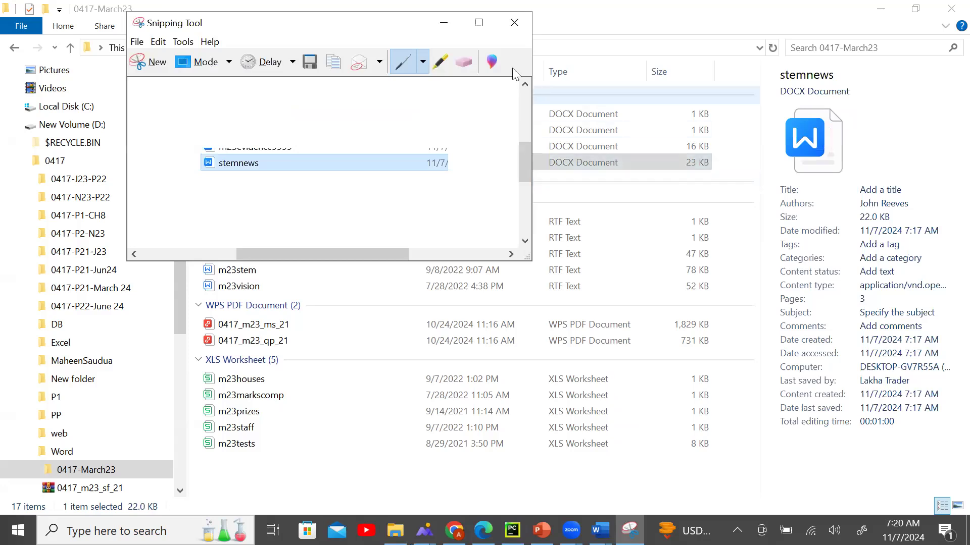
click(514, 23)
click(393, 154)
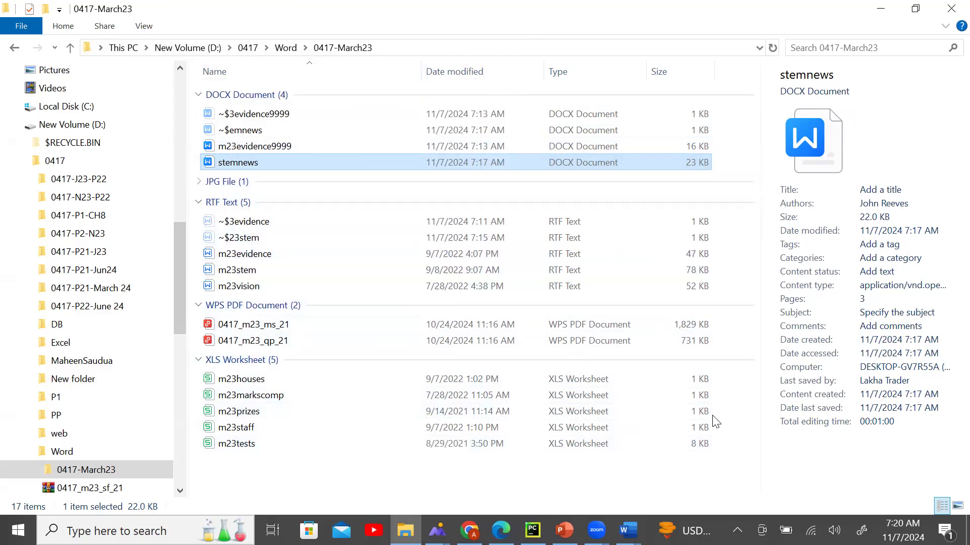
double_click(273, 162)
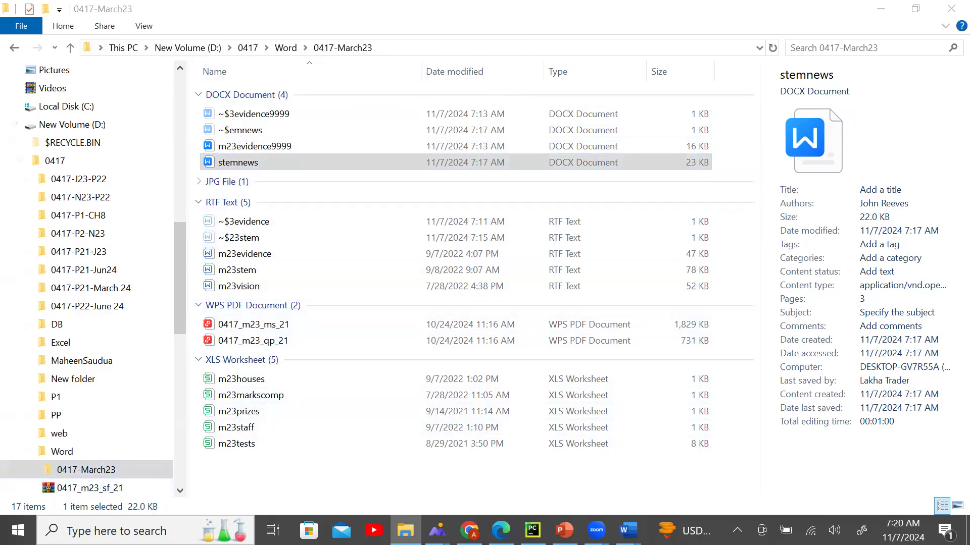
Capture a fresh snip of the stemnews row listed as a 23 KB DOCX Document.
key(super)
text(s)
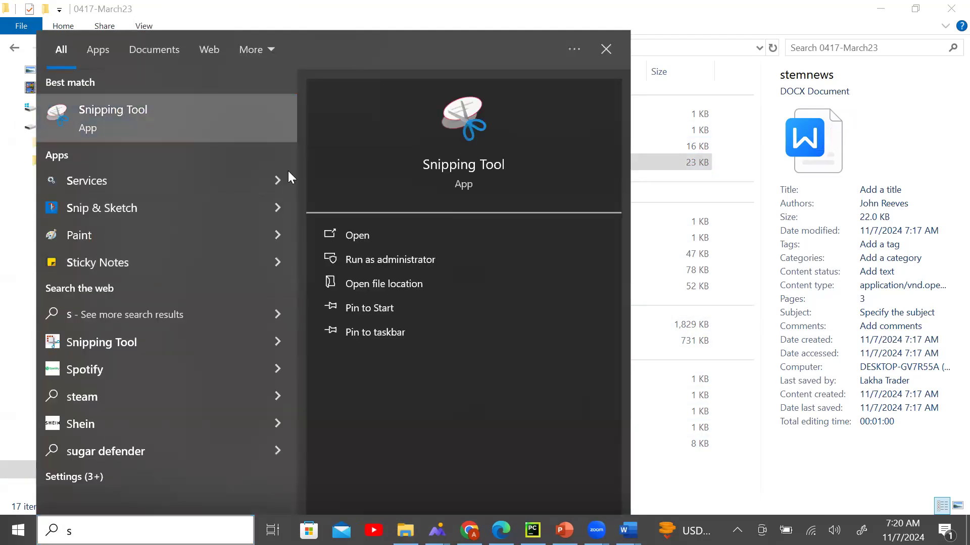
click(261, 135)
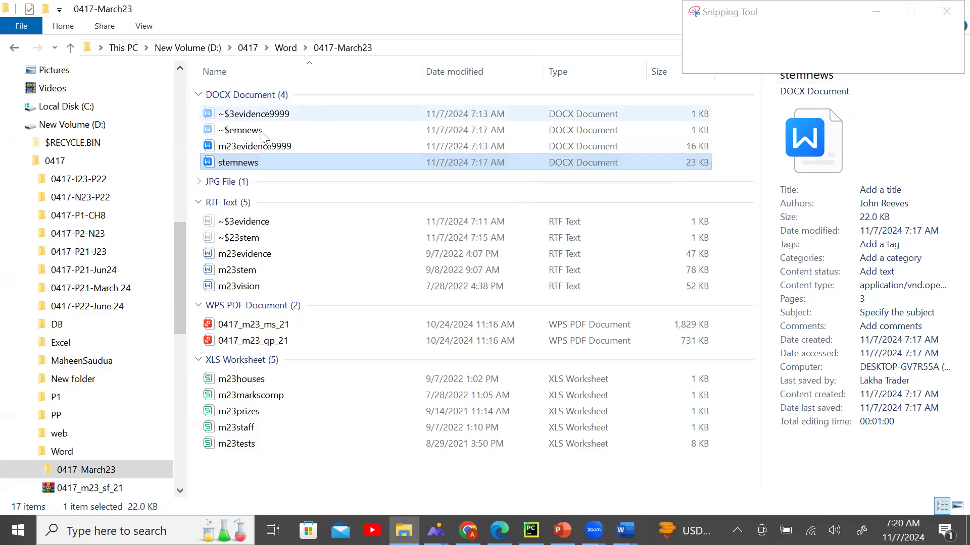
drag(198, 150, 728, 183)
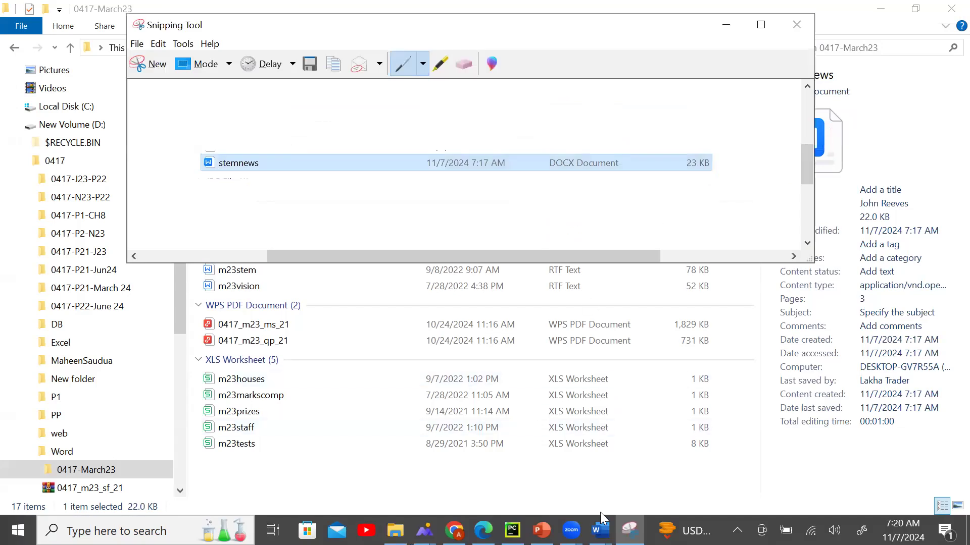
click(599, 530)
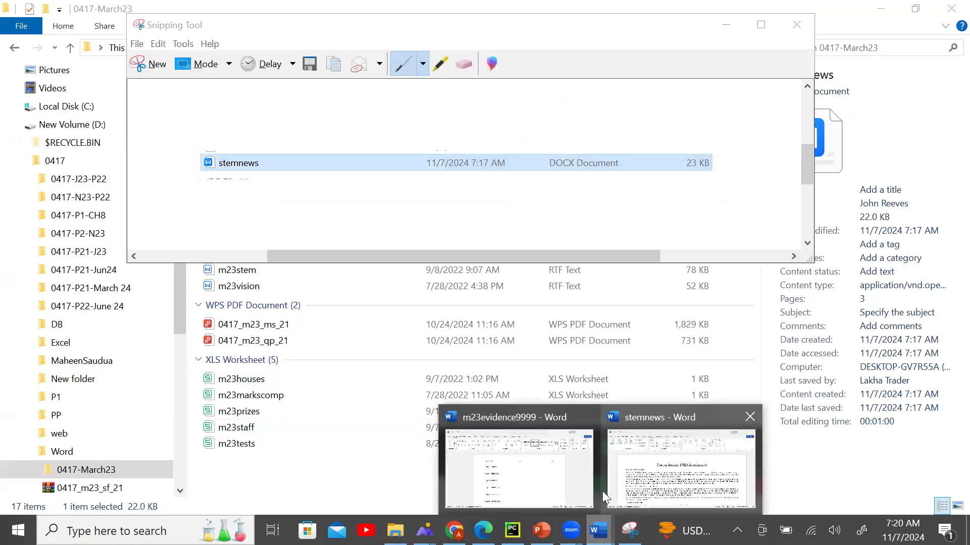
Paste the stemnews snip under Step 1 of m23evidence9999 and enlarge it to the right margin.
click(511, 485)
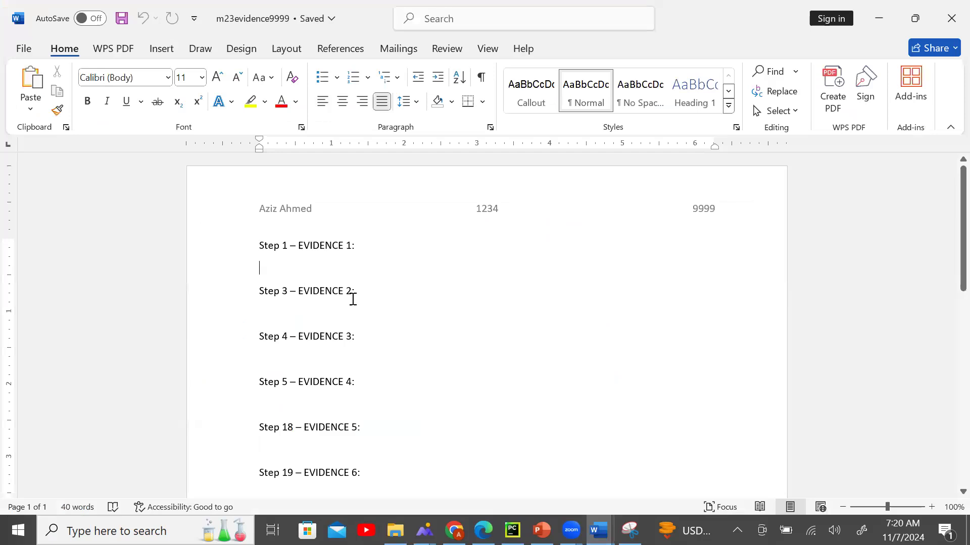
key(ctrl+v)
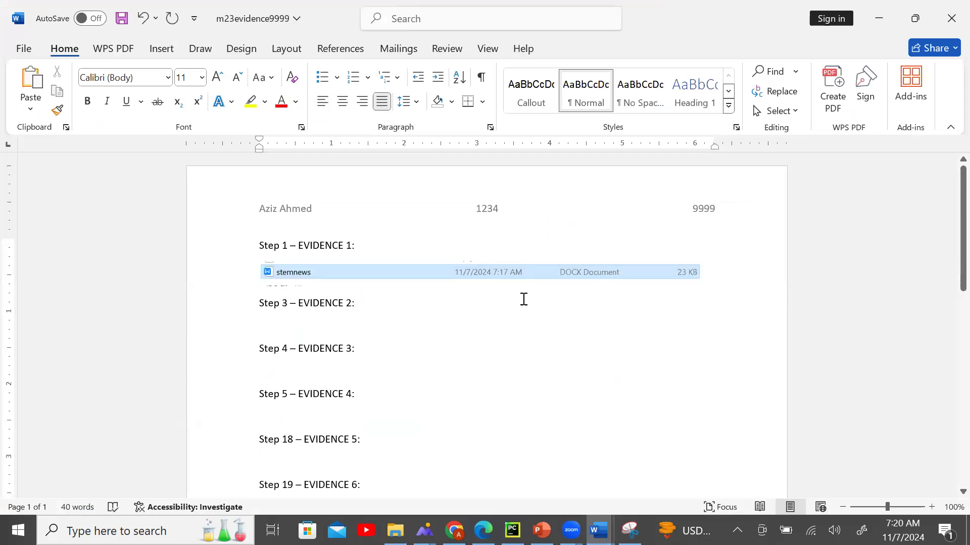
click(517, 275)
drag(487, 282, 493, 318)
drag(487, 261, 488, 247)
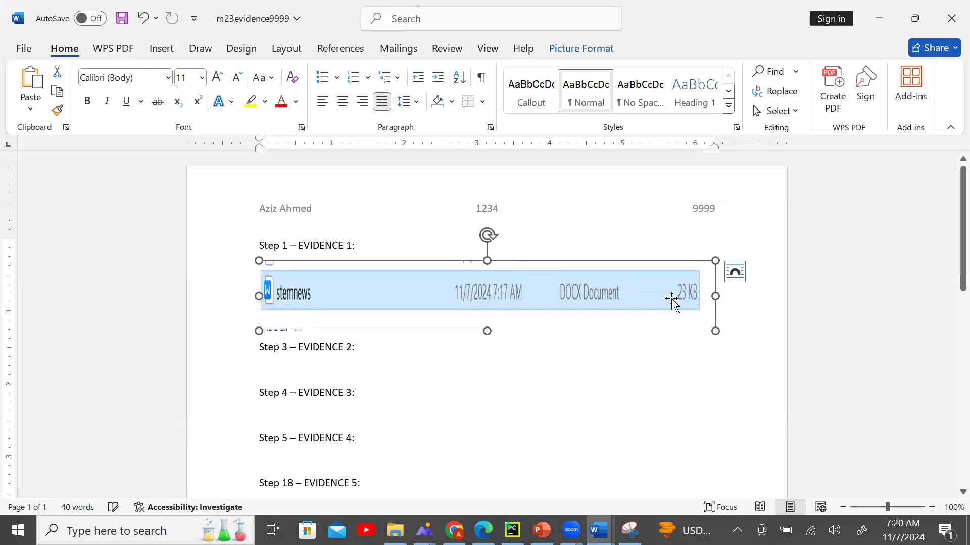
drag(715, 295, 733, 294)
drag(496, 330, 496, 319)
click(500, 357)
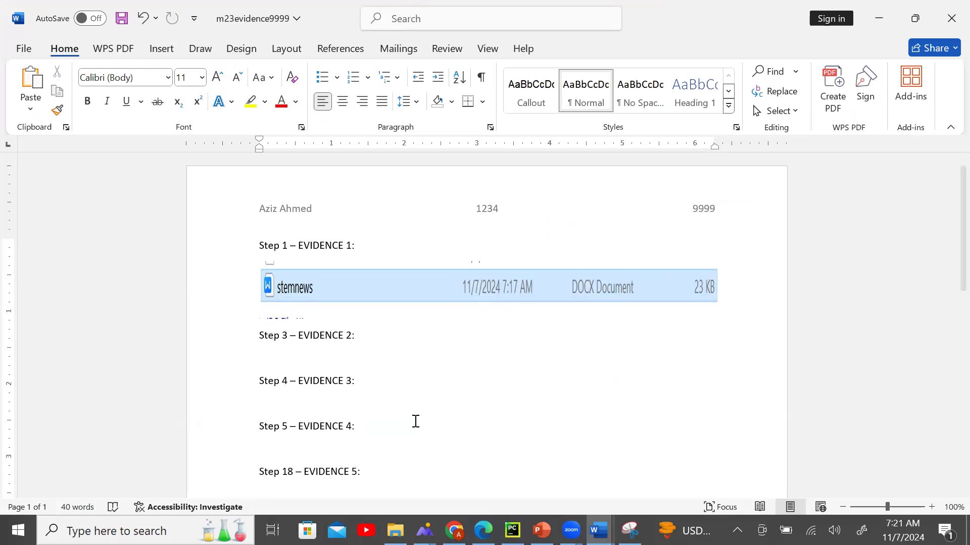
click(395, 530)
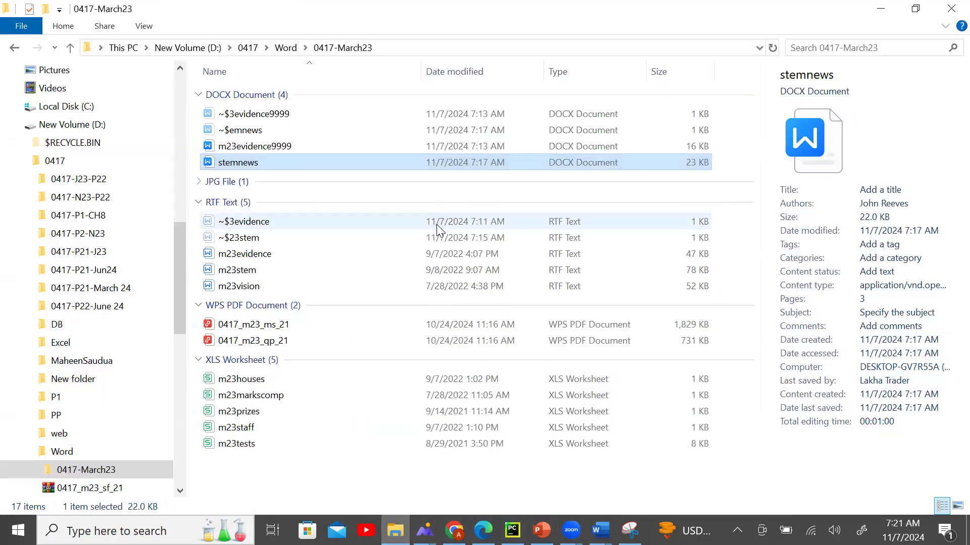
Take a wider Snipping Tool snip of the stemnews row showing DOCX Document and 23 KB.
key(super)
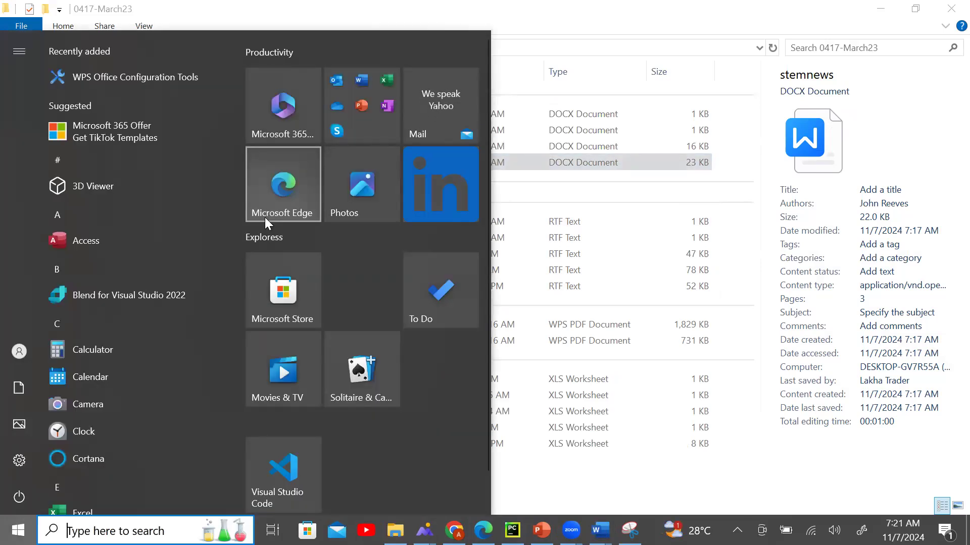
text(s)
click(115, 115)
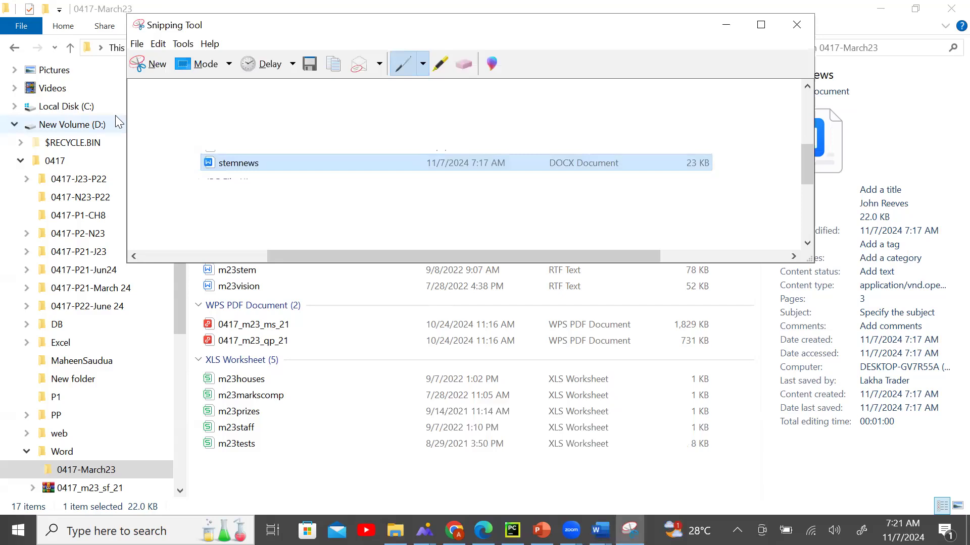
click(151, 64)
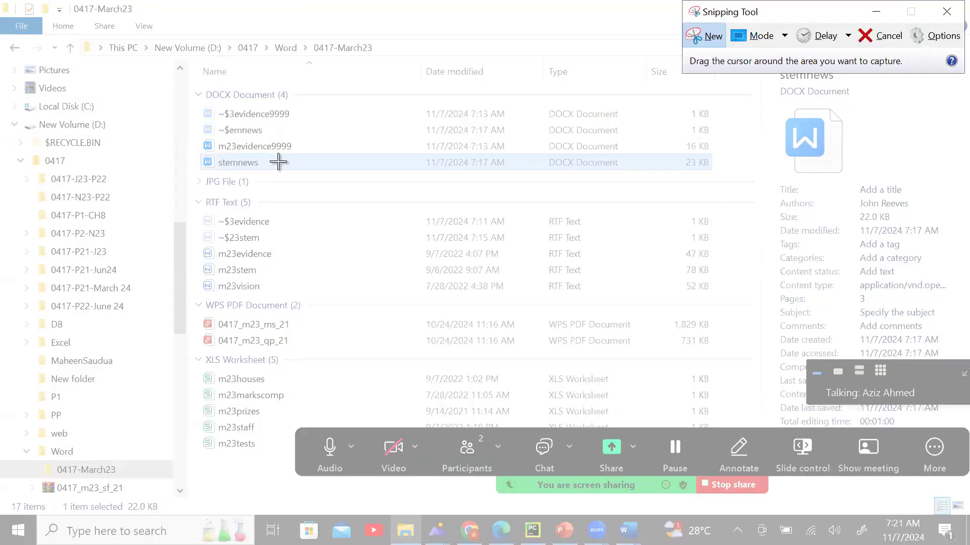
drag(194, 148, 726, 179)
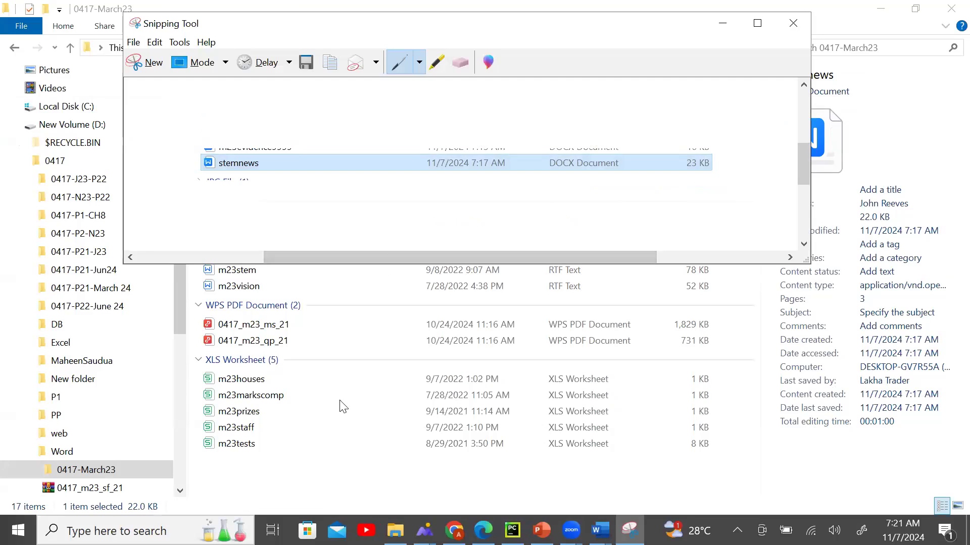
click(599, 531)
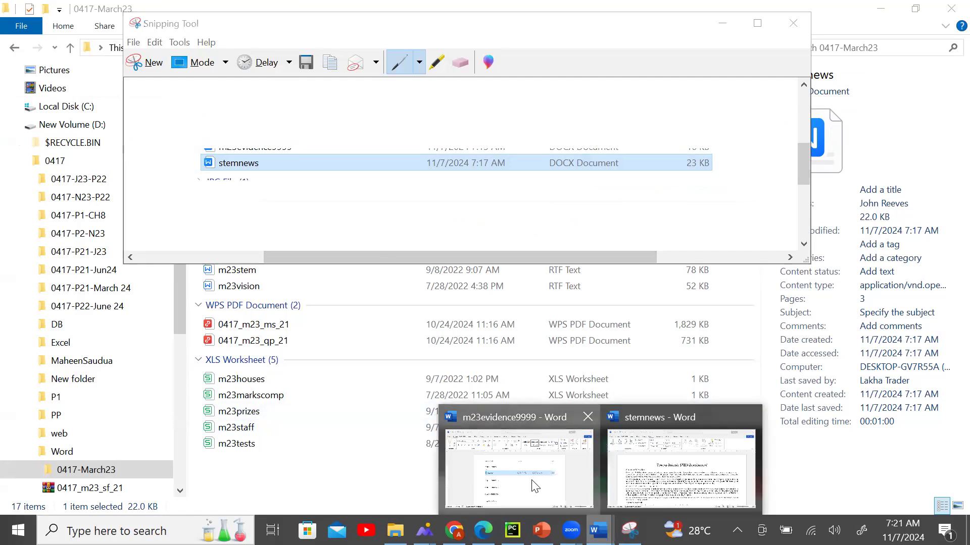
Replace the old Step 1 screenshot in m23evidence9999 with the new snip and stretch it taller.
click(535, 487)
key(ctrl+z)
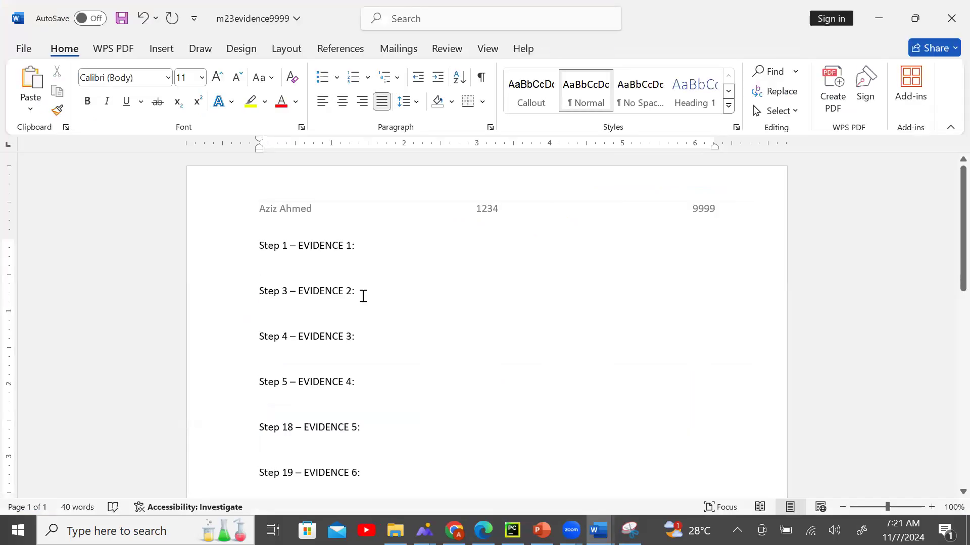
key(ctrl+v)
click(344, 278)
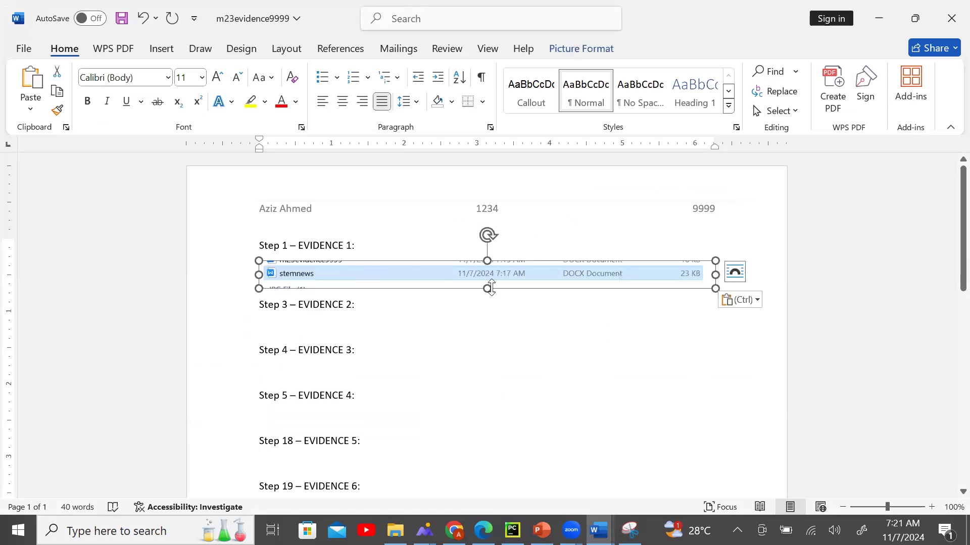
drag(487, 261, 487, 253)
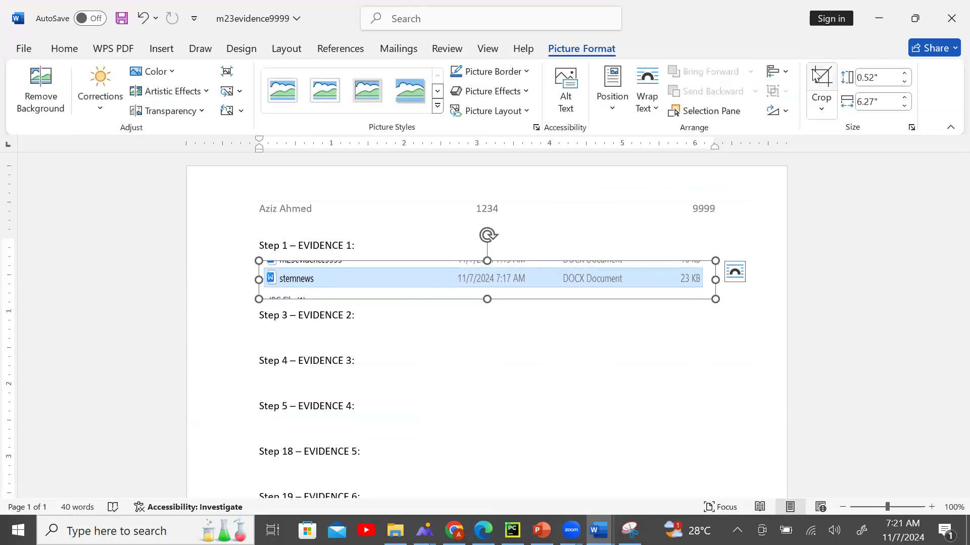
Crop the snip to just the stemnews row and resize it to 0.63" by 6.27".
click(821, 81)
drag(488, 298, 489, 264)
click(528, 392)
click(535, 279)
drag(487, 287, 493, 304)
click(521, 348)
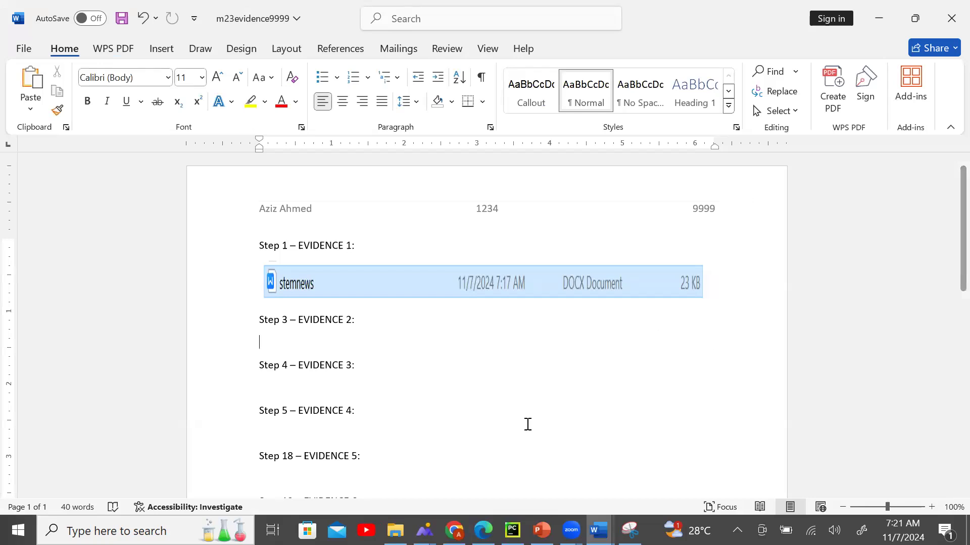
key(alt+Tab)
scroll(448, 336, down, 3)
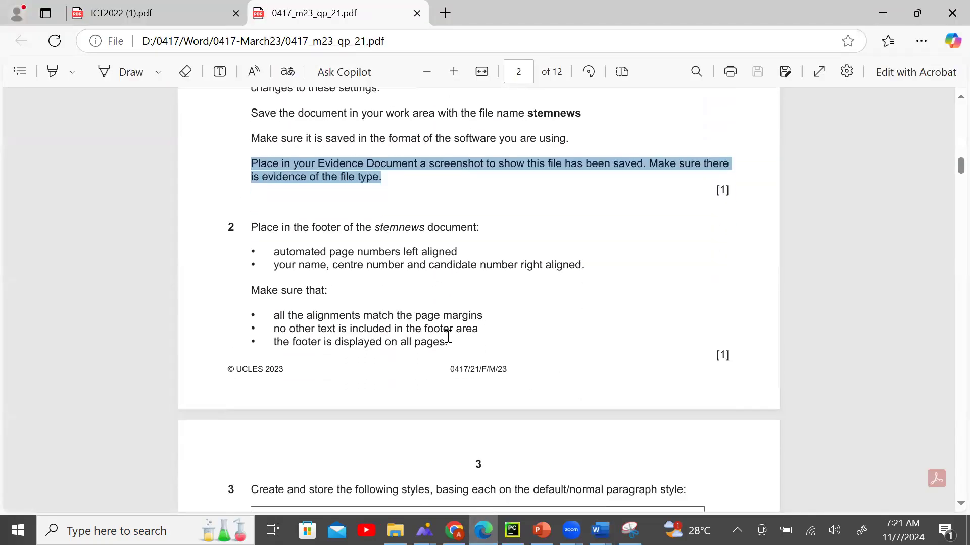
scroll(448, 335, down, 1)
drag(251, 183, 507, 181)
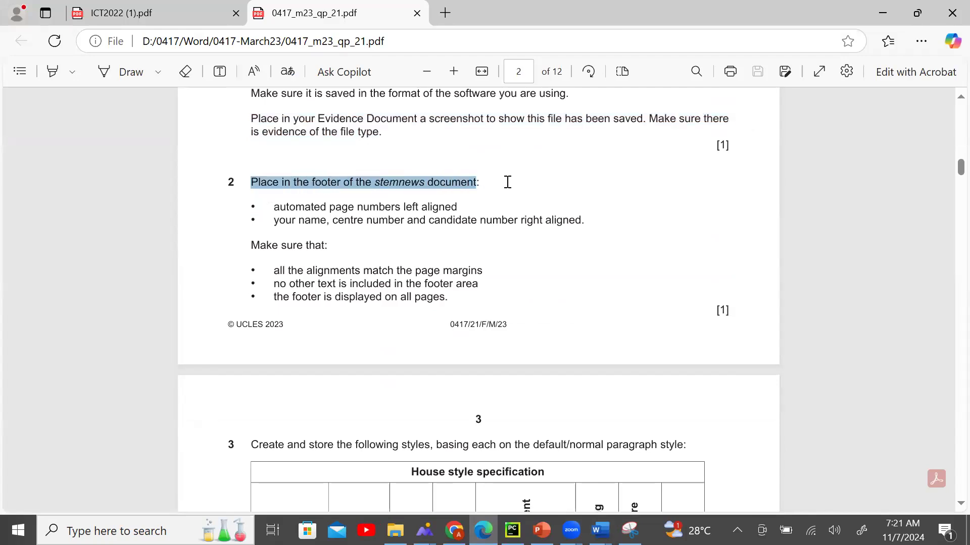
click(400, 249)
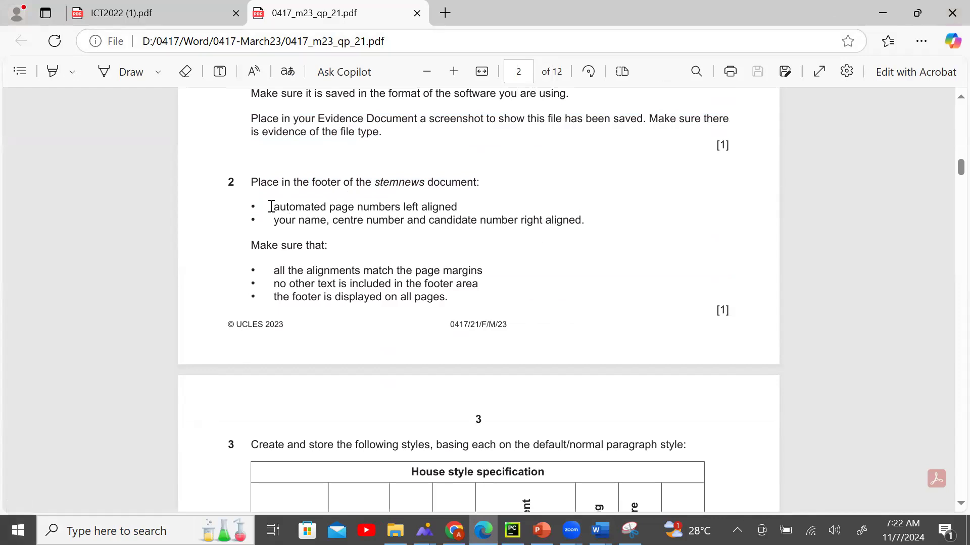
drag(272, 207, 471, 205)
click(345, 226)
drag(273, 222, 599, 225)
click(484, 210)
scroll(485, 211, up, 2)
scroll(505, 217, down, 2)
key(alt+Tab)
Insert the Blank (Three Columns) footer with left, centre and right [Type here] placeholders.
click(163, 51)
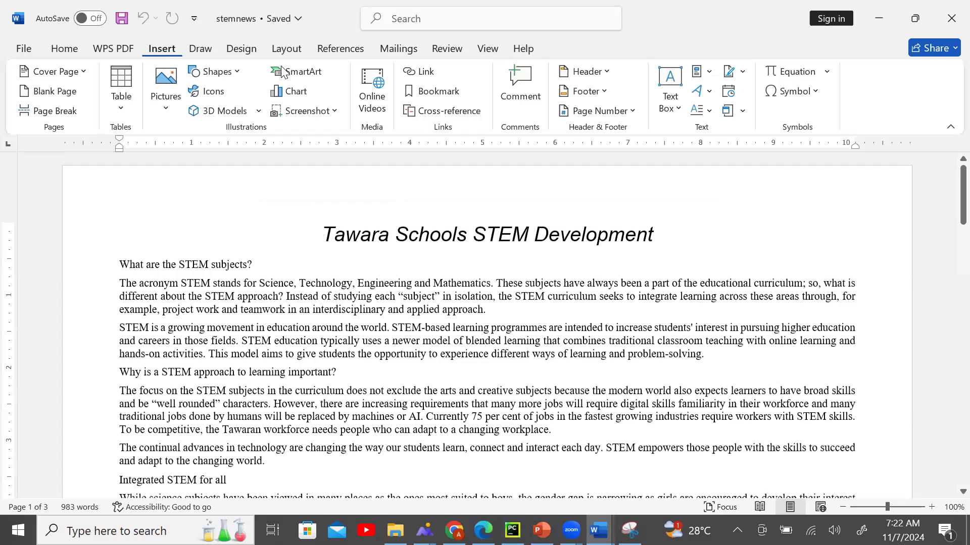
click(602, 91)
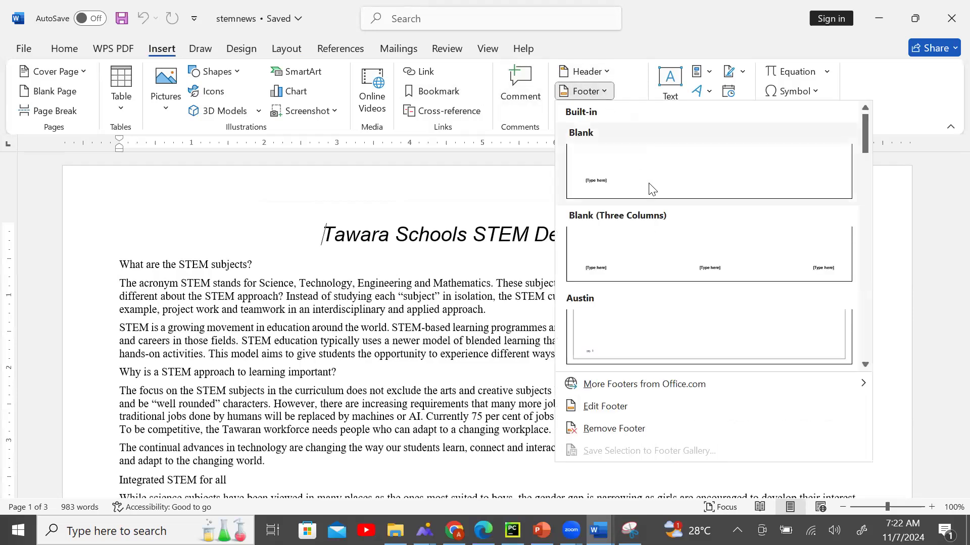
click(674, 279)
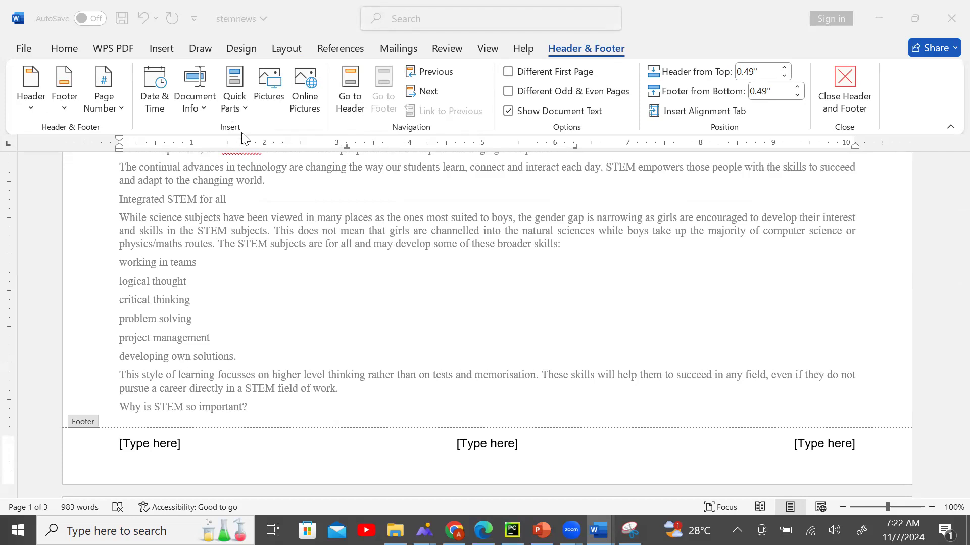
Insert a Plain Number page number at the footer's left, replacing the left [Type here] placeholder.
click(121, 109)
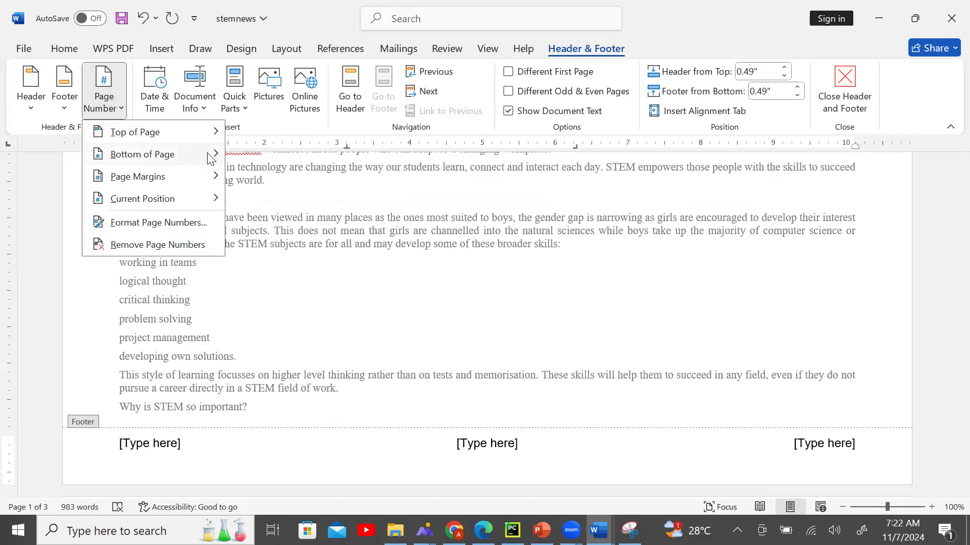
mouse_move(210, 204)
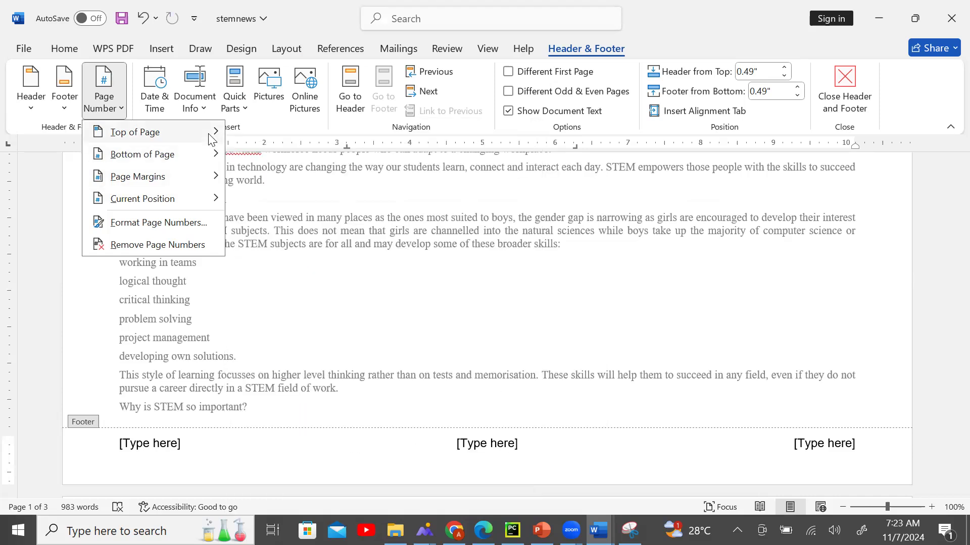
mouse_move(209, 135)
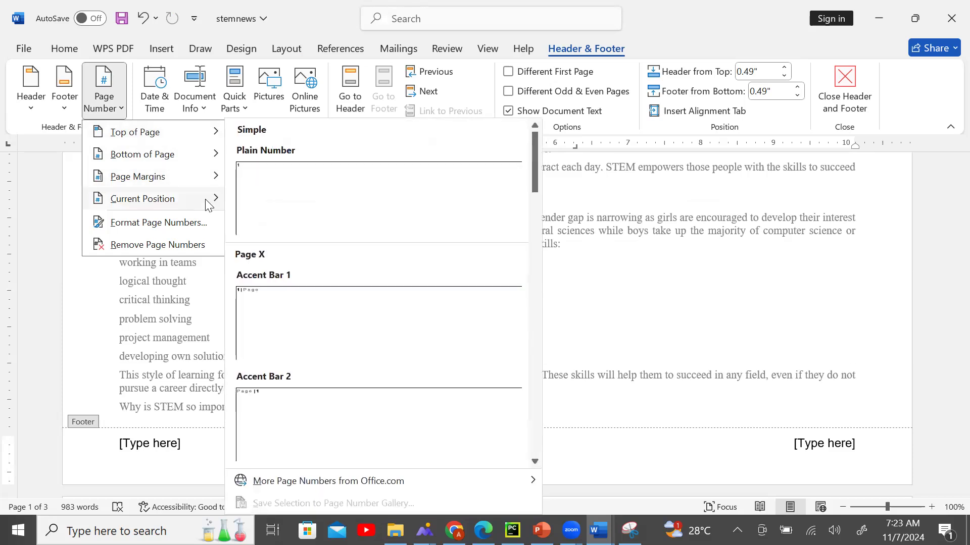
click(251, 201)
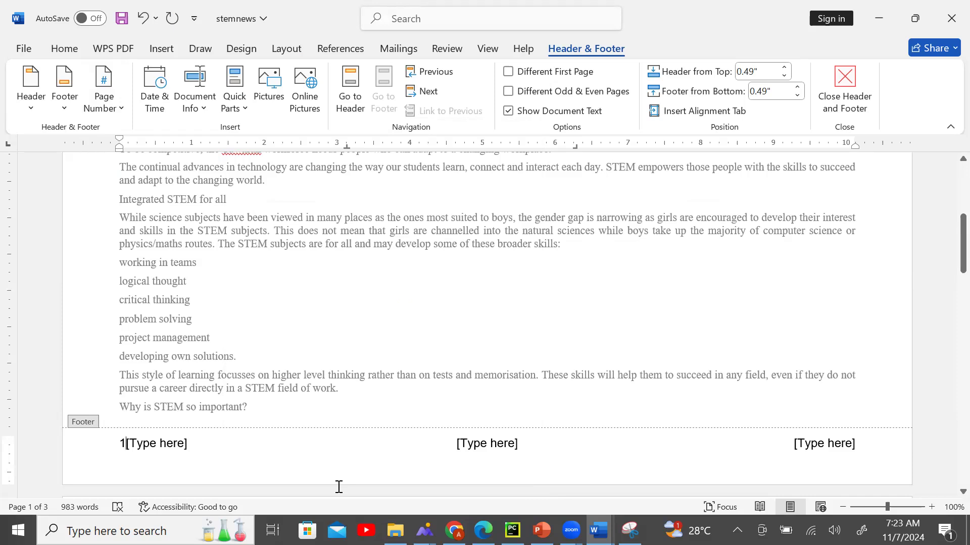
key(Delete)
key(Delete)
key(shift+Right)
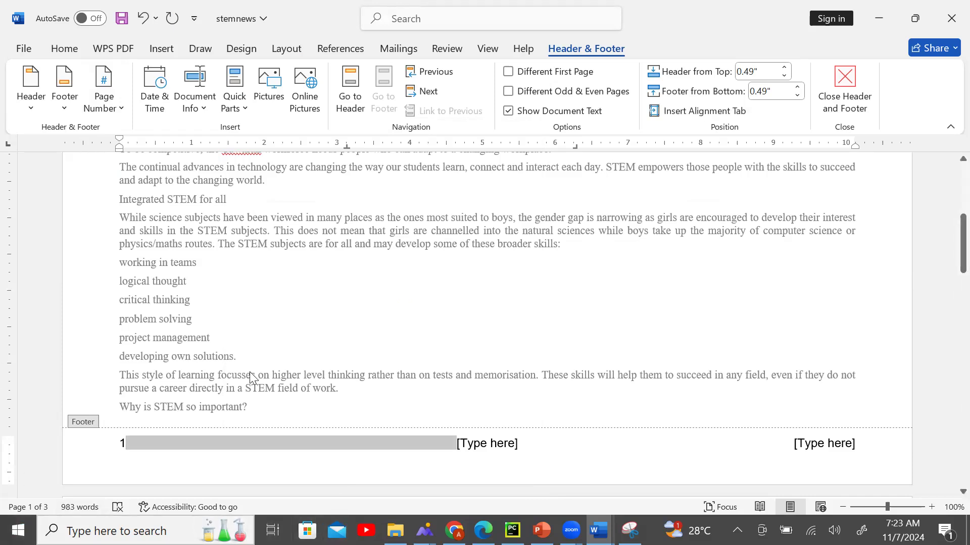
click(483, 445)
Delete the centre [Type here] placeholder from the stemnews footer.
click(483, 531)
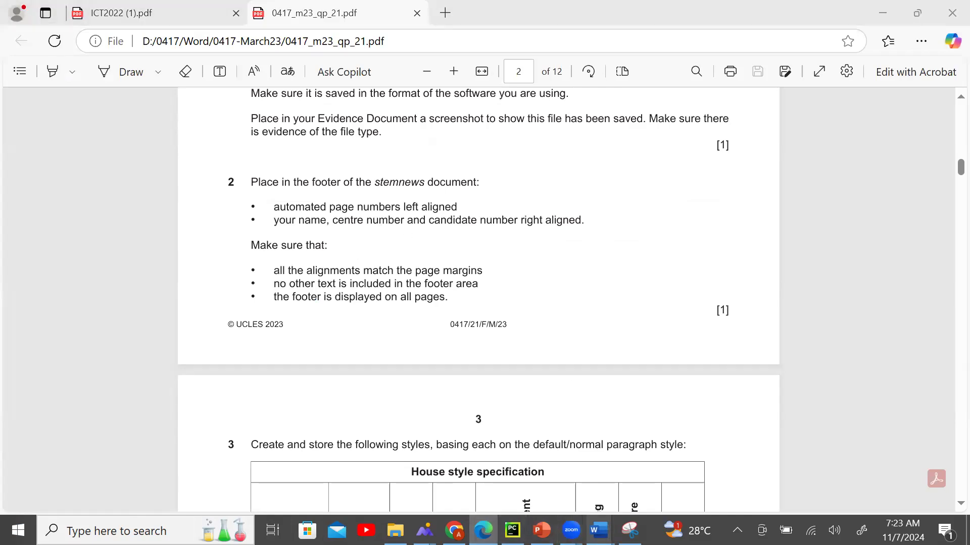
mouse_move(599, 531)
click(691, 460)
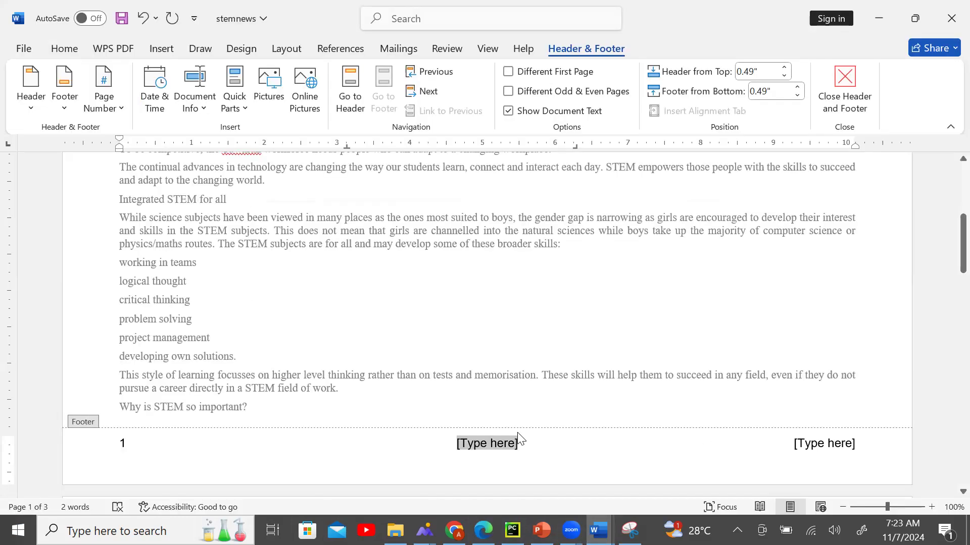
key(Delete)
Enter the candidate's name, centre number and candidate number in the right footer placeholder, then close the footer.
click(855, 454)
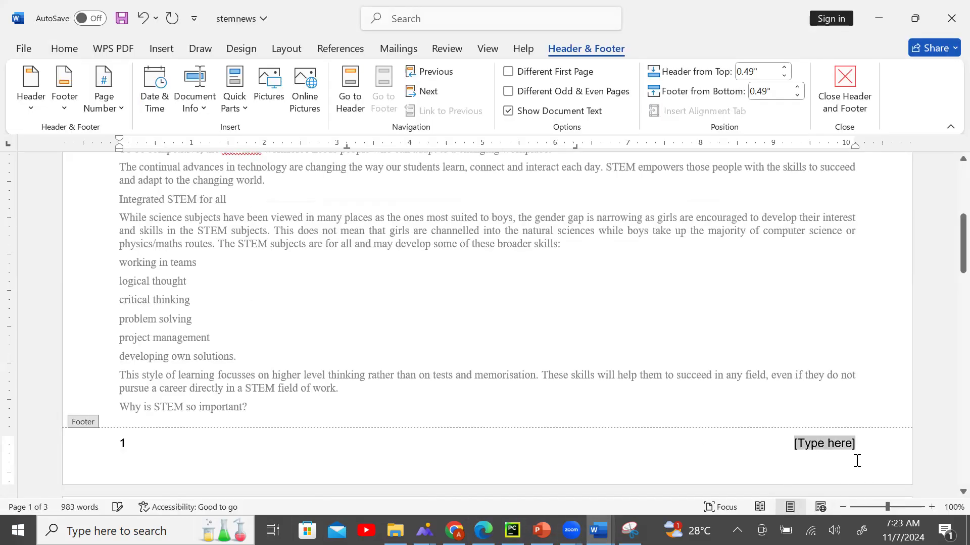
text(Az)
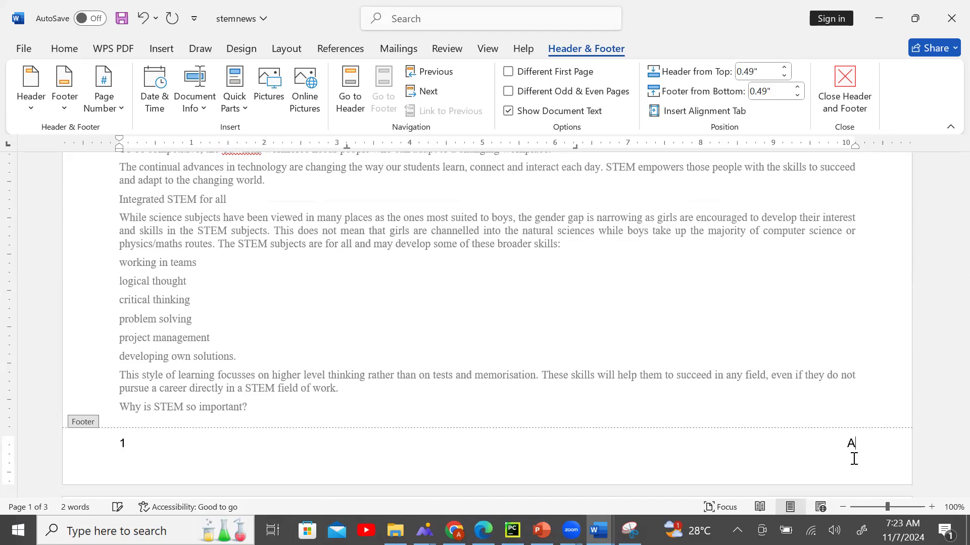
text(iz,1234,9999)
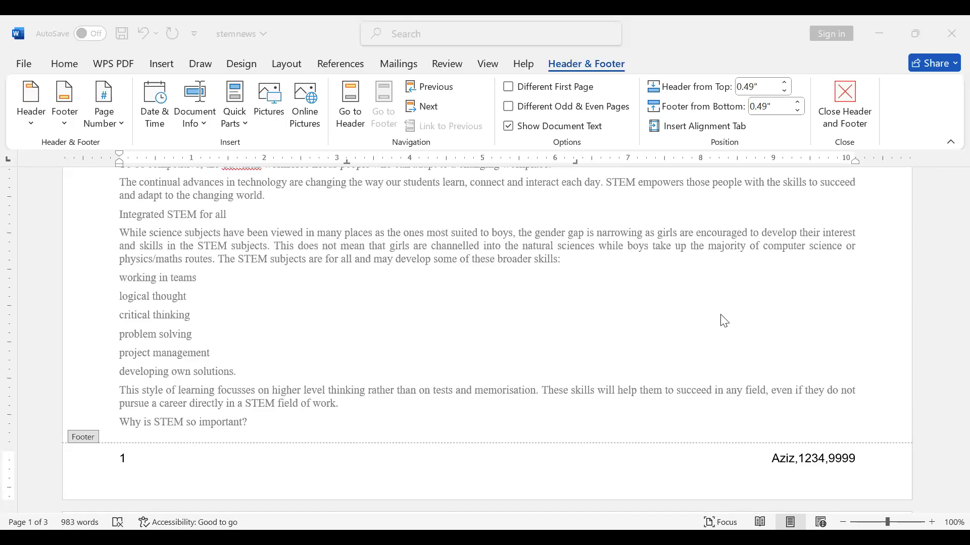
double_click(645, 298)
scroll(645, 302, down, 12)
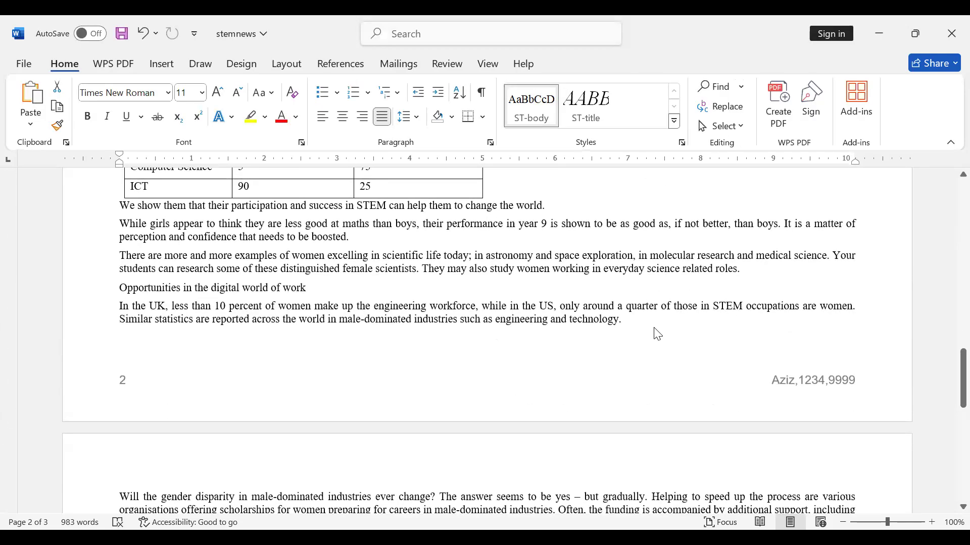
Scroll through the pages to check each footer's page number and name with numbers.
scroll(655, 328, down, 5)
scroll(655, 329, down, 8)
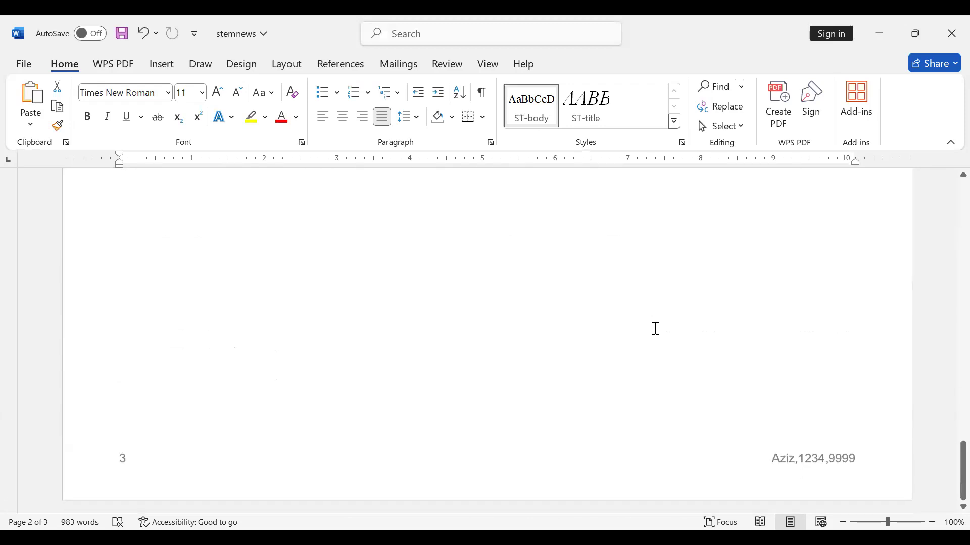
scroll(655, 329, up, 20)
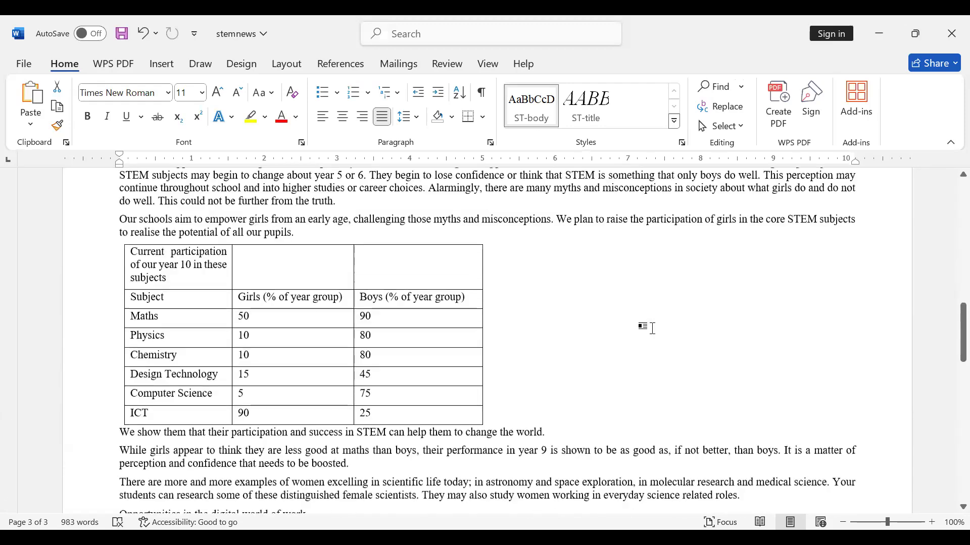
scroll(647, 332, up, 12)
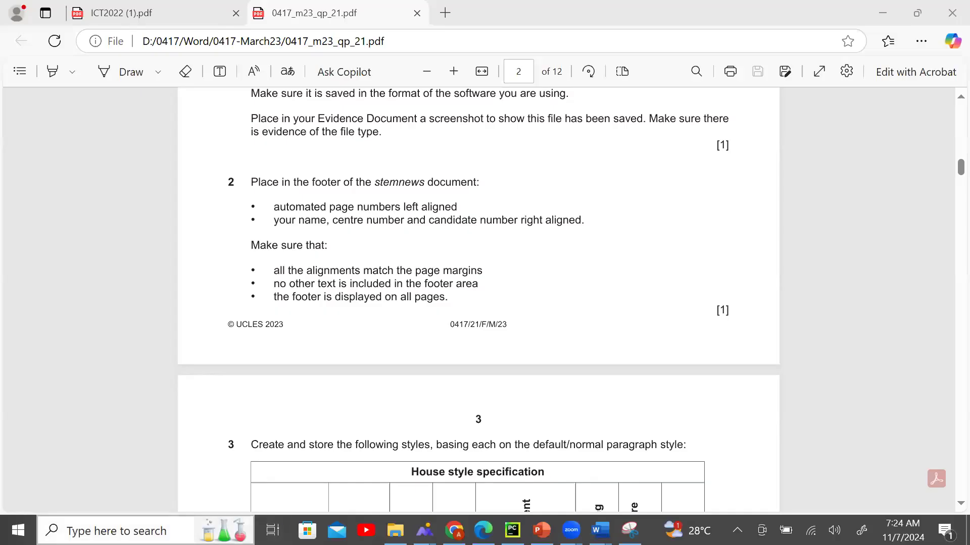
Highlight 'all the alignments match the page margins' in the exam paper, then return to stemnews.
click(381, 310)
drag(252, 245, 326, 245)
click(309, 286)
drag(274, 269, 492, 271)
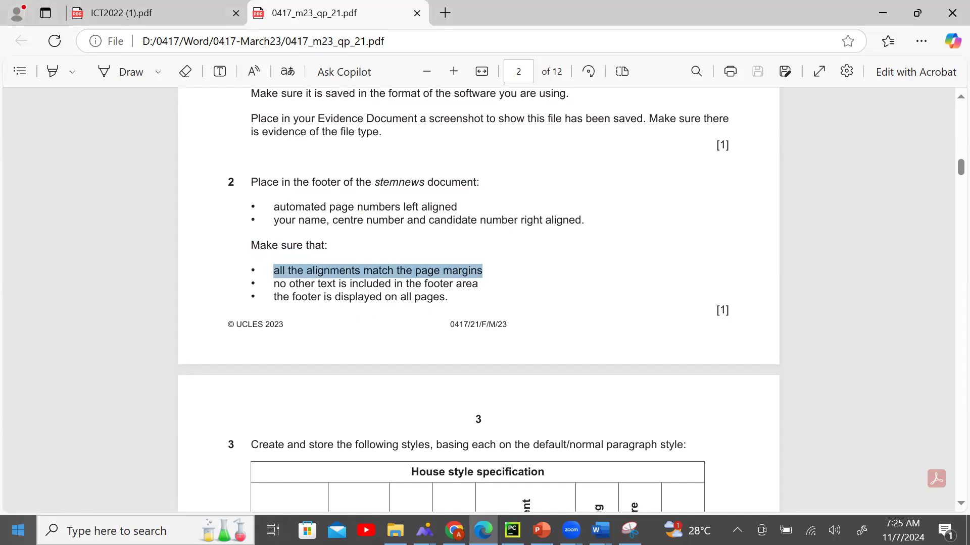
click(599, 531)
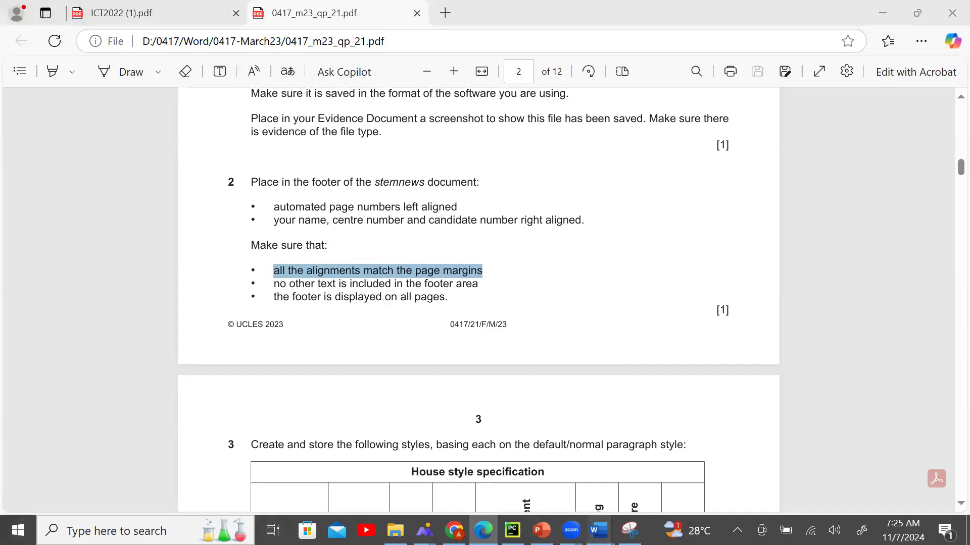
click(701, 479)
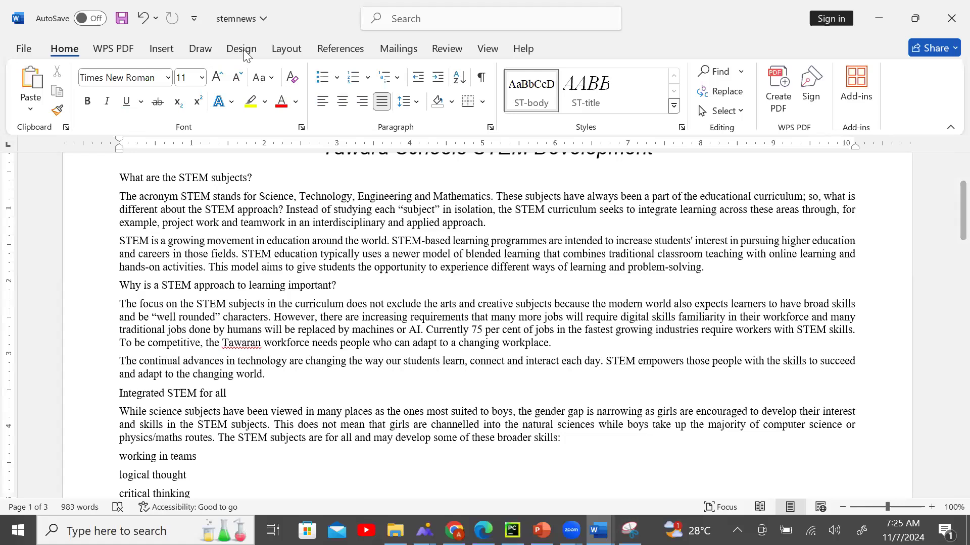
Review the stemnews margins (0.79" on every side) in Page Setup and cancel without changes.
click(277, 52)
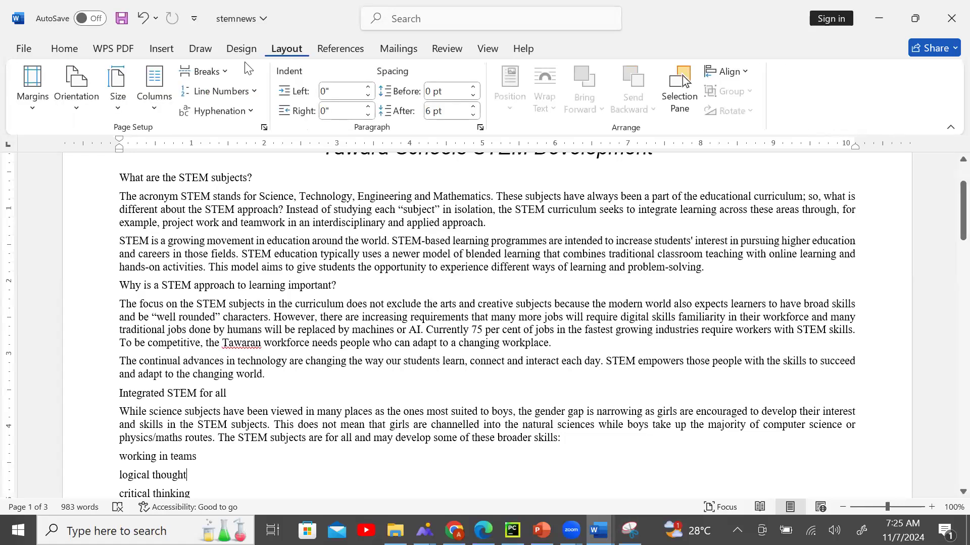
click(32, 93)
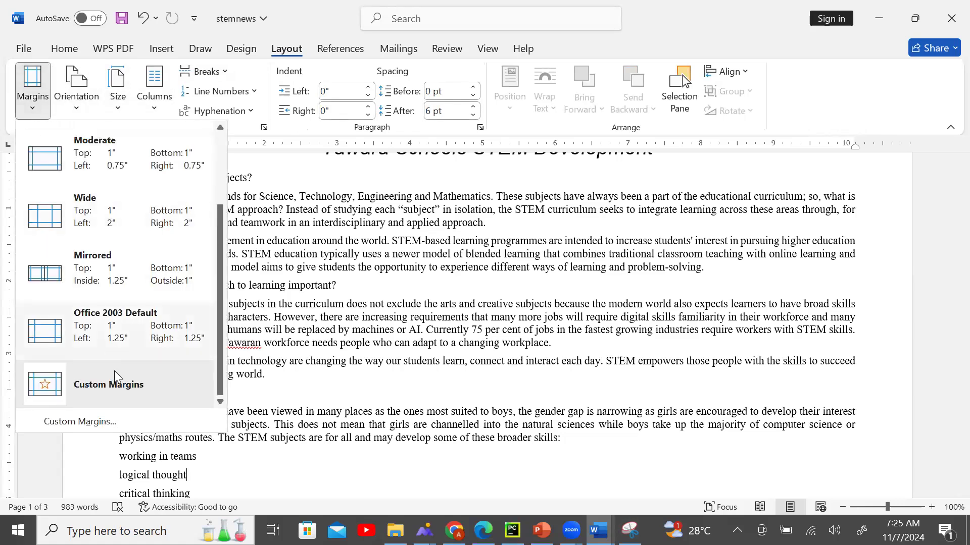
click(124, 396)
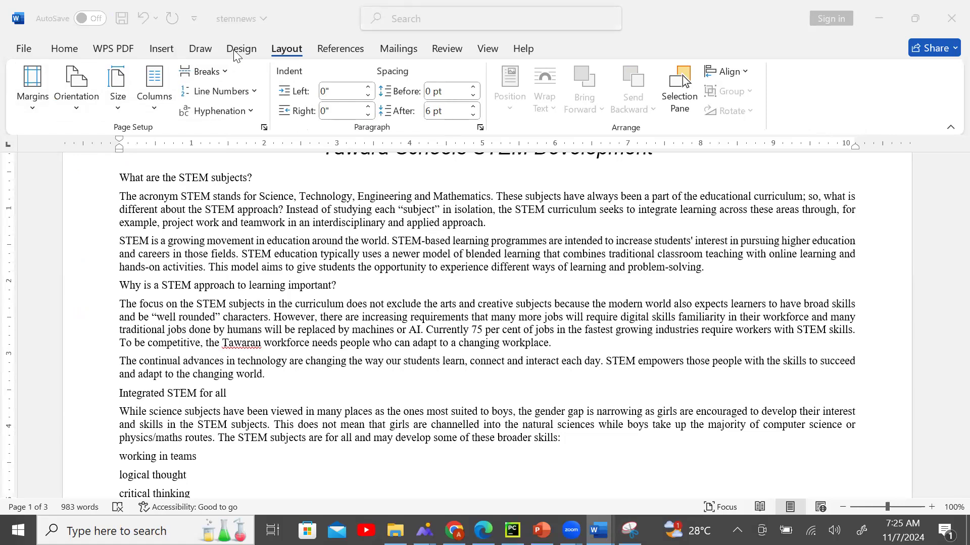
click(273, 50)
click(32, 87)
scroll(96, 340, down, 3)
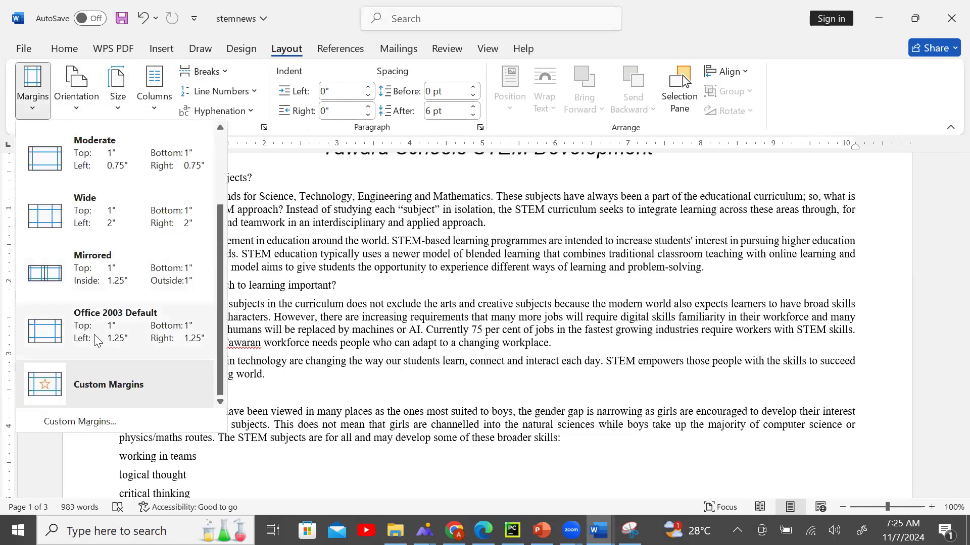
click(101, 386)
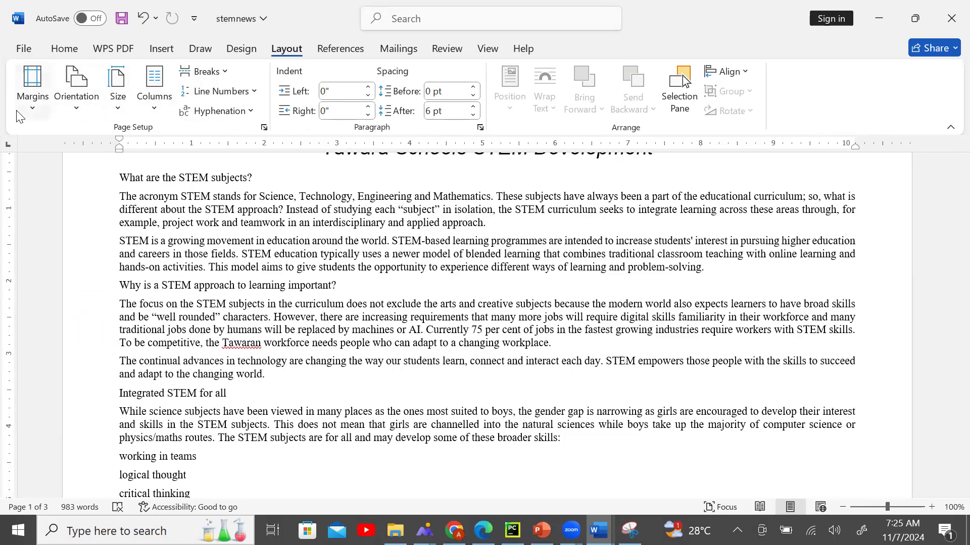
click(32, 87)
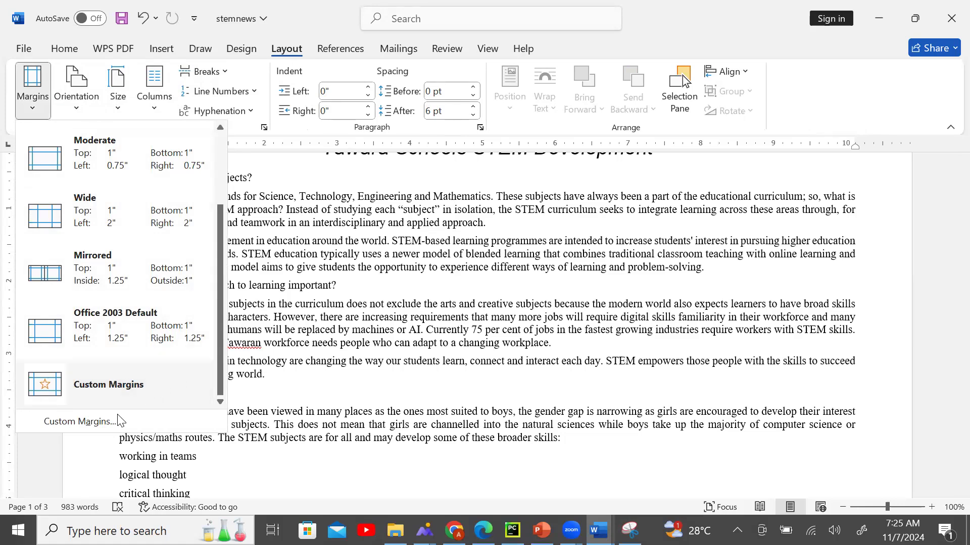
click(107, 423)
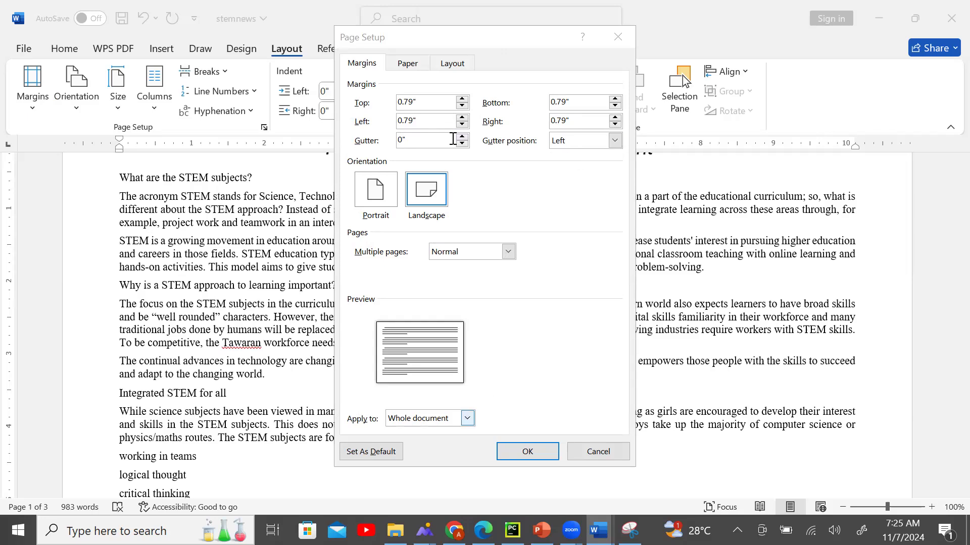
click(602, 457)
click(483, 530)
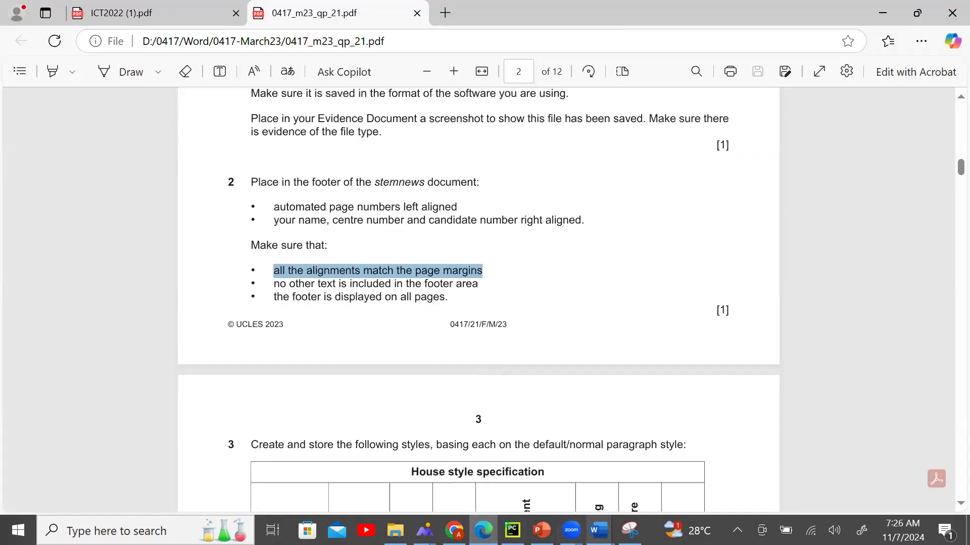
Recheck the stemnews footers against the task requirements in the exam paper.
mouse_move(599, 530)
click(627, 480)
scroll(512, 320, down, 2)
scroll(512, 321, down, 4)
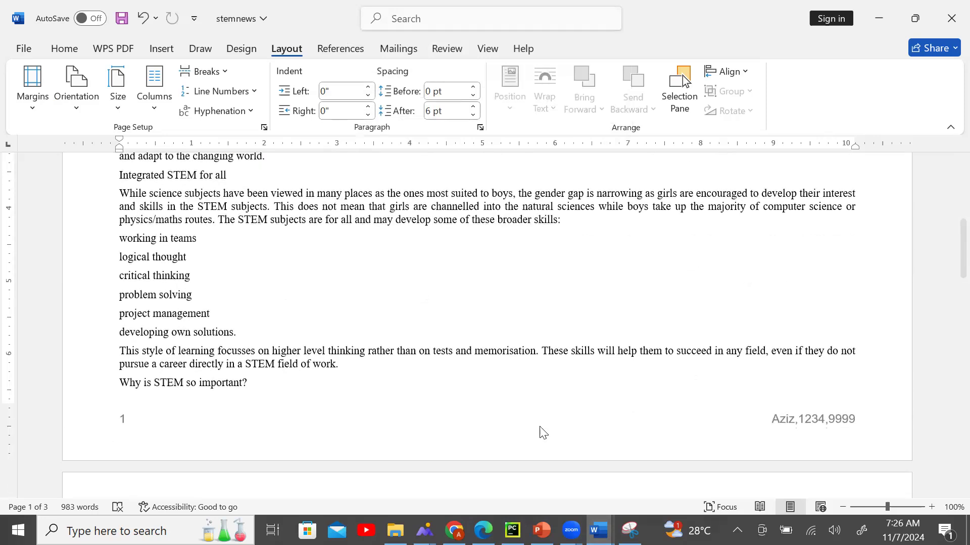
key(alt+Tab)
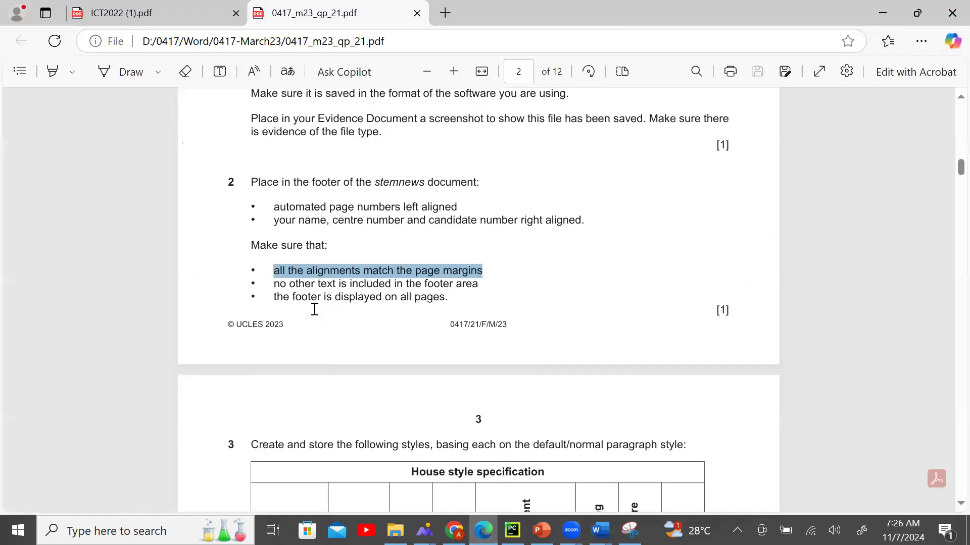
click(599, 530)
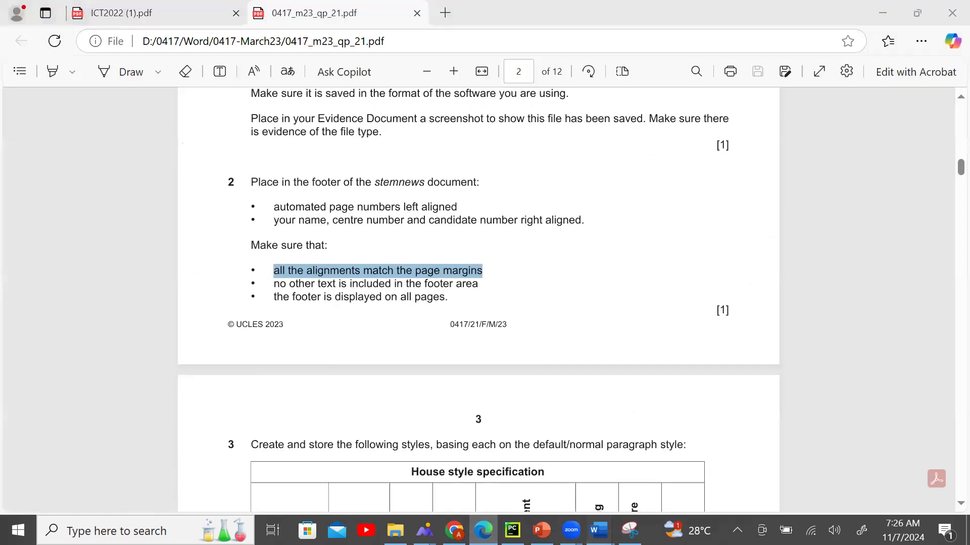
click(608, 455)
scroll(414, 323, down, 12)
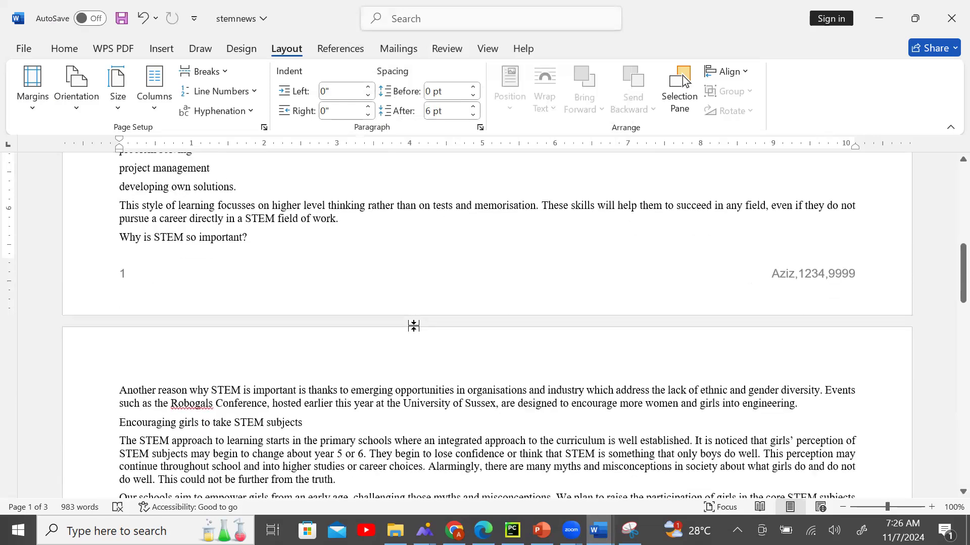
scroll(413, 329, down, 5)
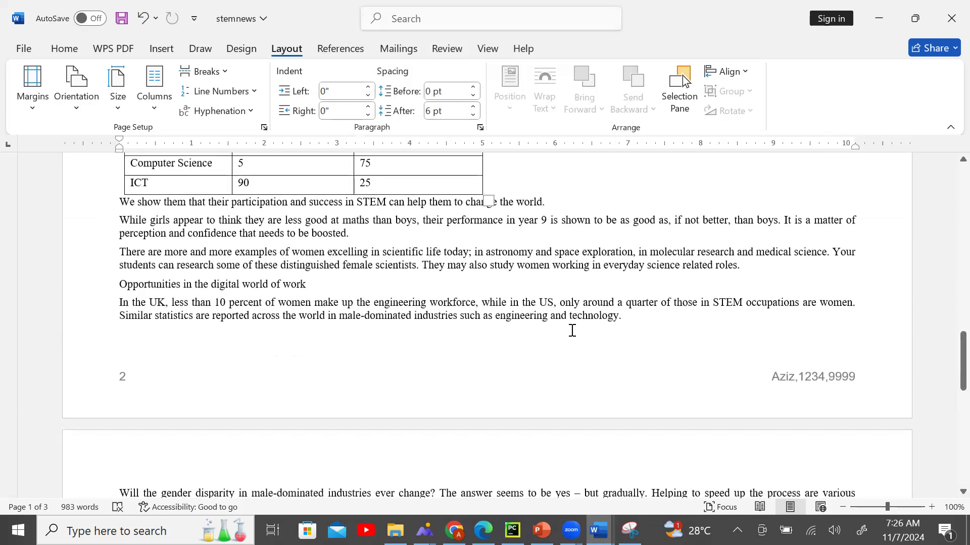
Scroll the exam paper down to question 3's house style table.
click(483, 530)
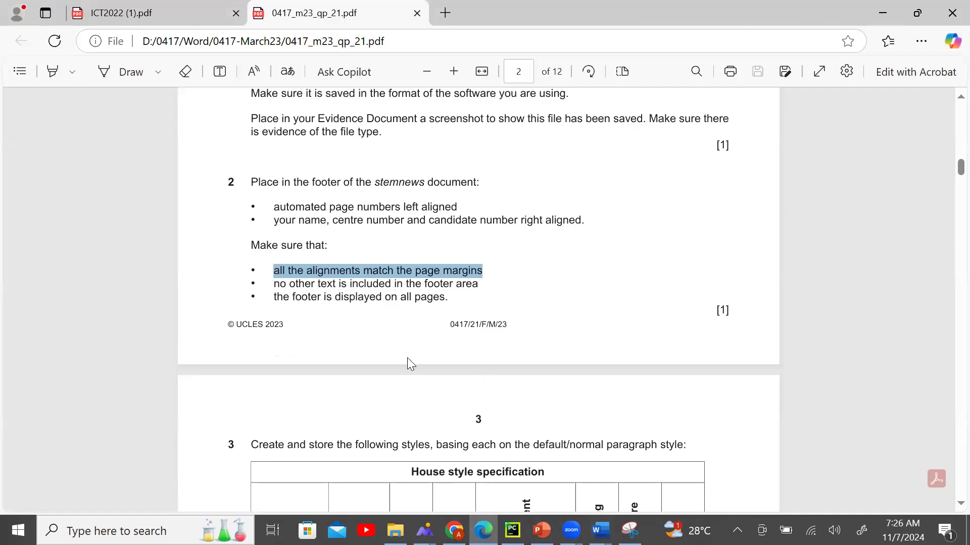
scroll(407, 360, down, 5)
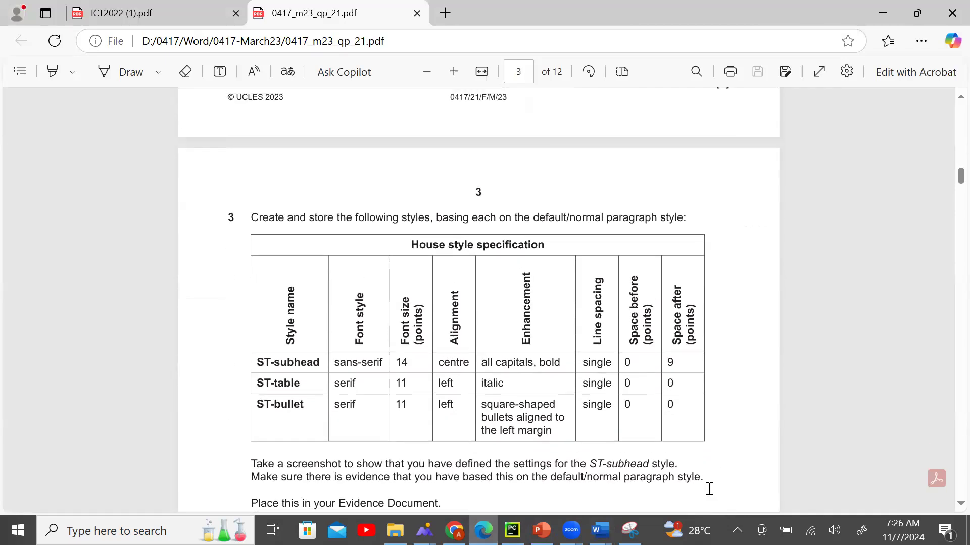
mouse_move(599, 530)
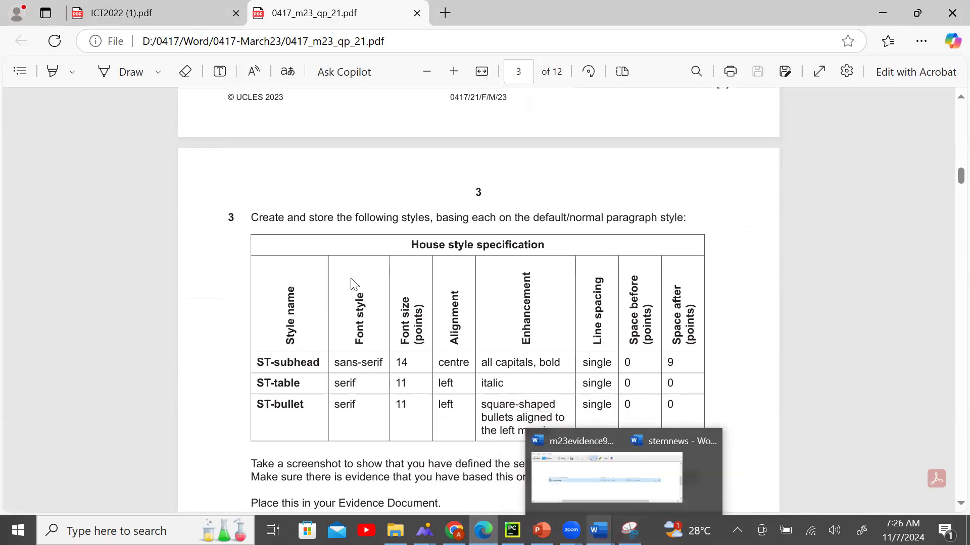
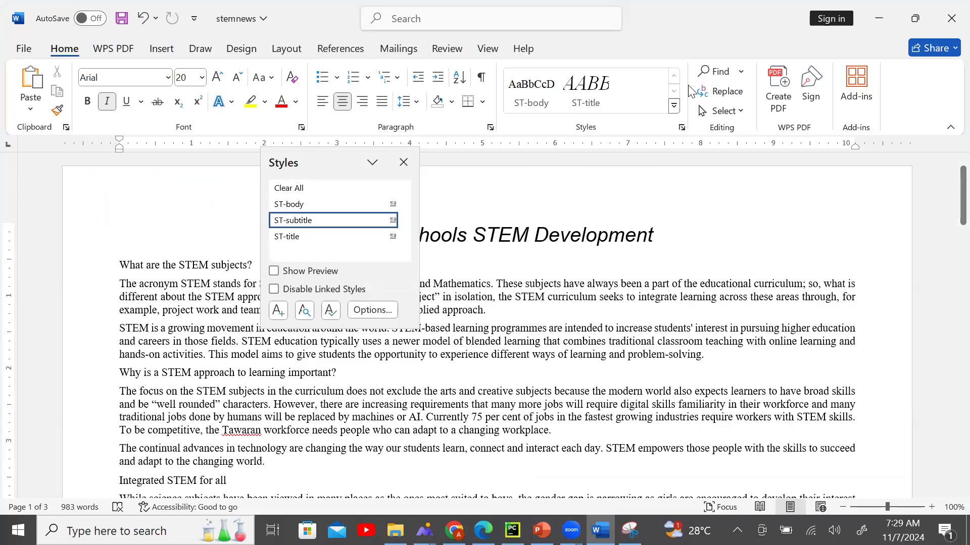
Switch to the exam paper PDF to view the house style specification.
click(482, 530)
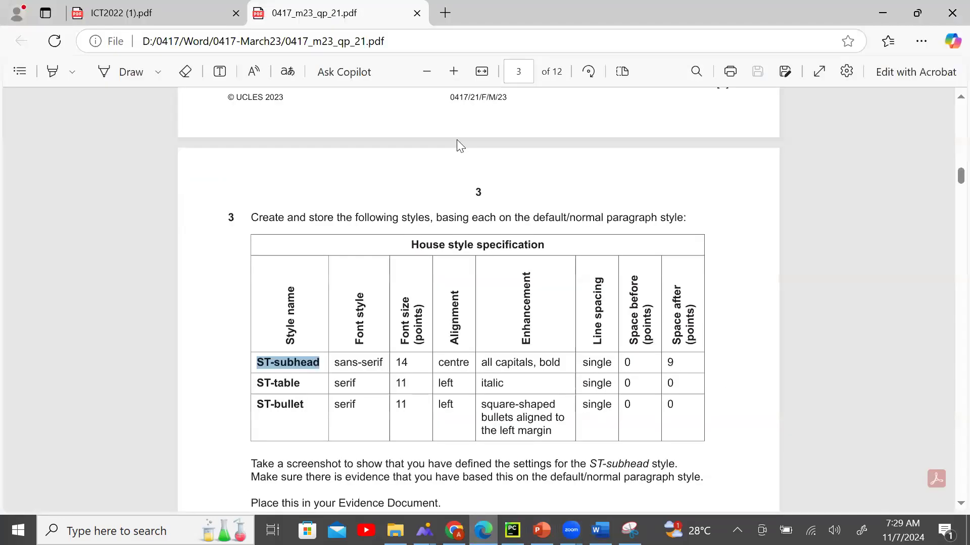
Highlight the question text, the House style specification heading and the ST-subhead name in the PDF.
drag(252, 219, 725, 455)
click(673, 450)
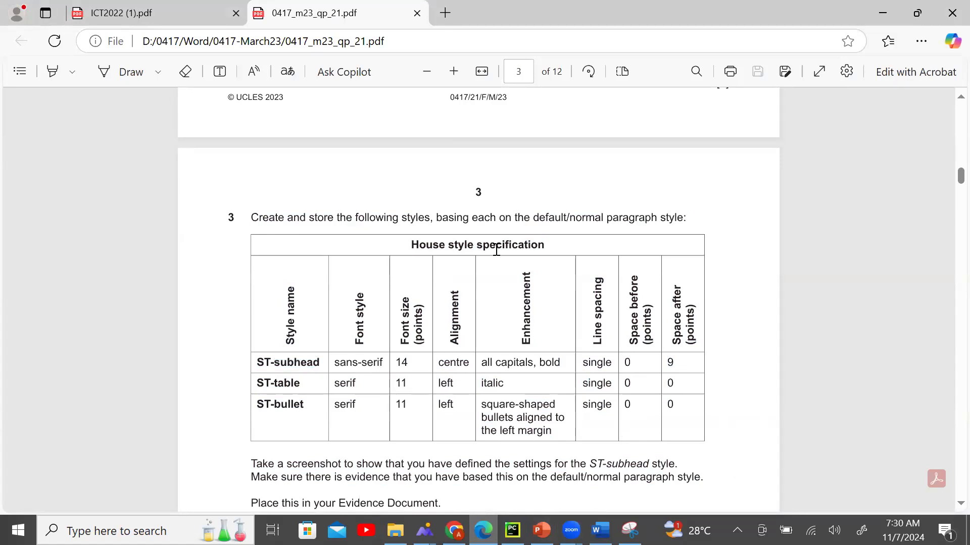
drag(410, 244, 552, 244)
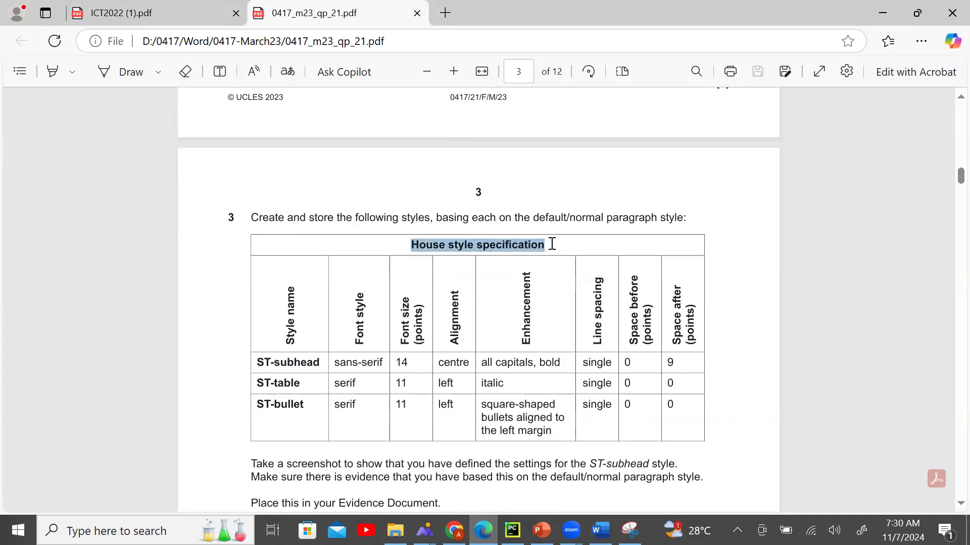
click(268, 406)
drag(258, 364, 323, 364)
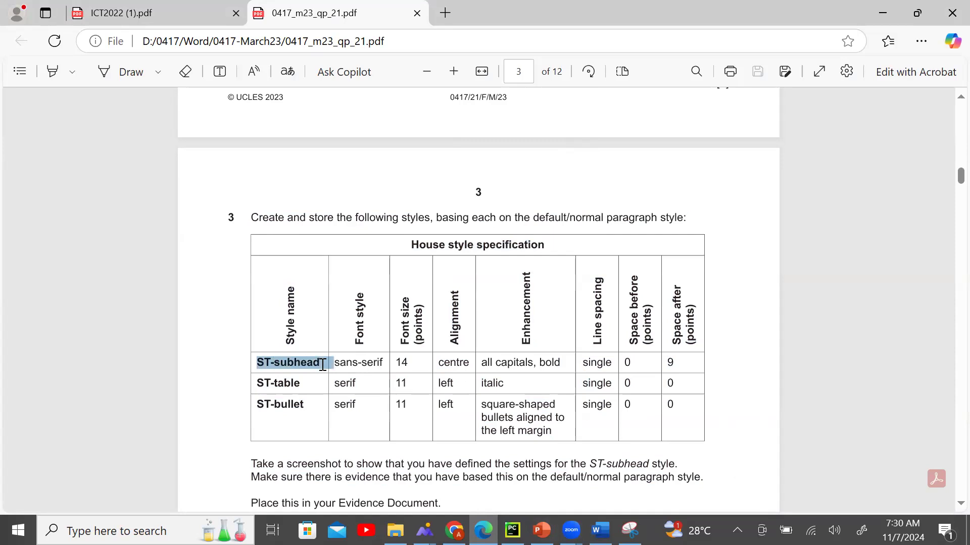
right_click(323, 365)
click(594, 223)
Return to stemnews and reopen the Styles pane listing ST-body, ST-subtitle and ST-title.
click(600, 530)
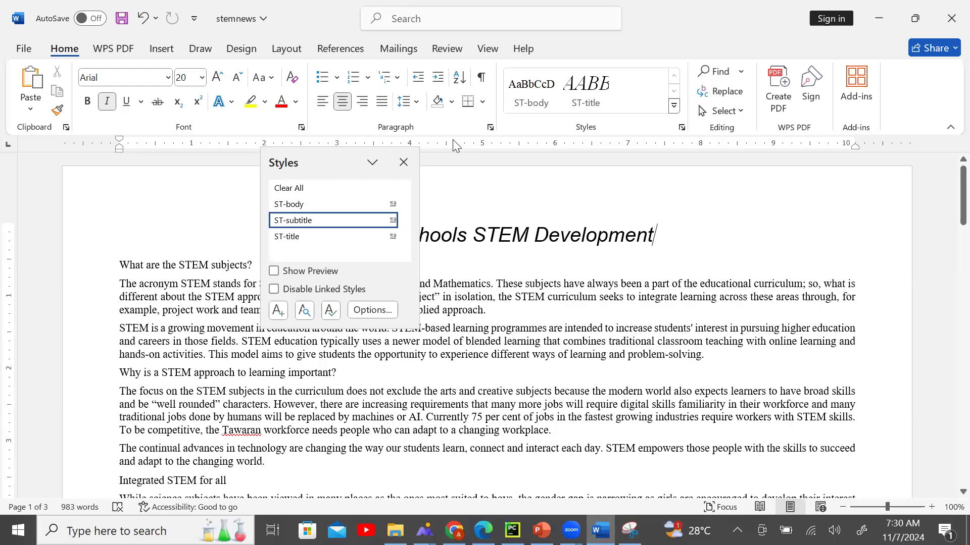
click(682, 128)
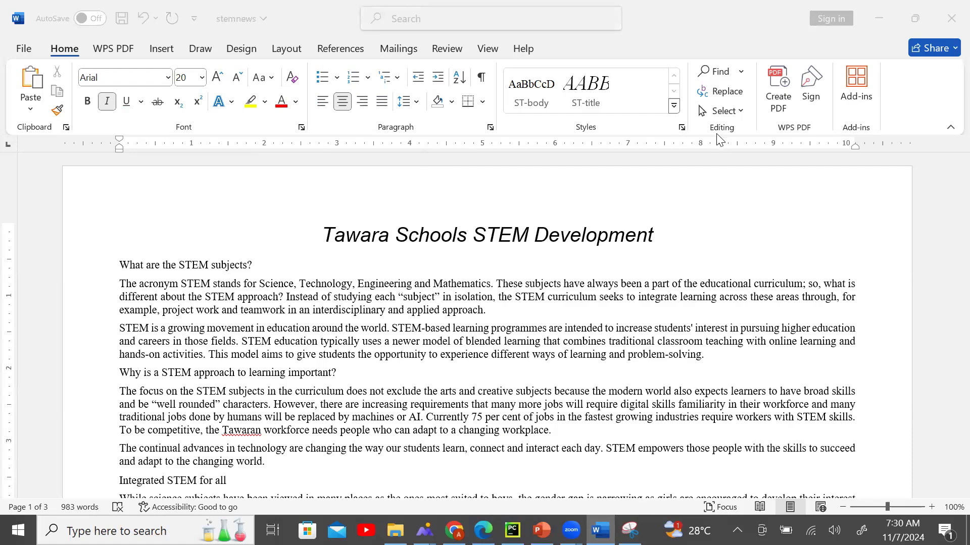
click(682, 128)
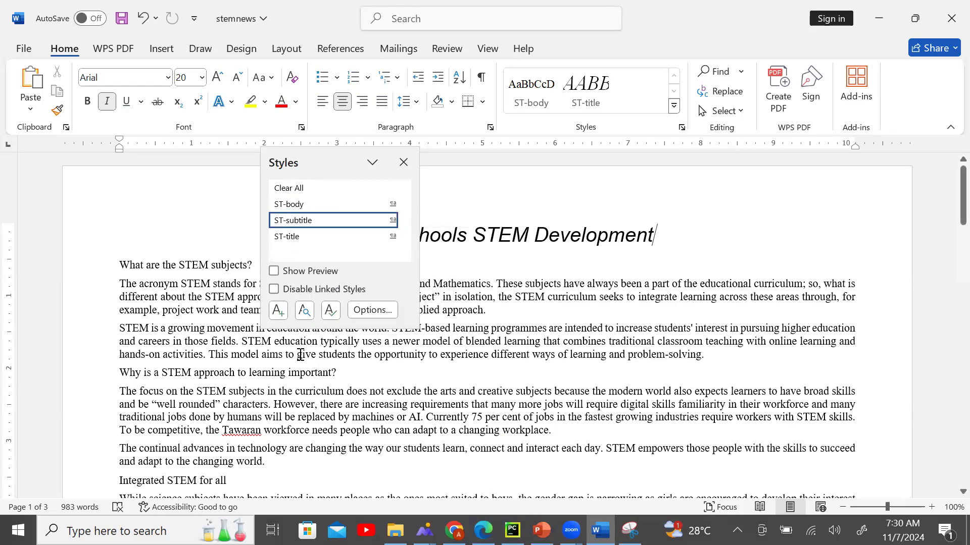
Create a new Paragraph style named ST-subhead, based on Normal.
click(278, 312)
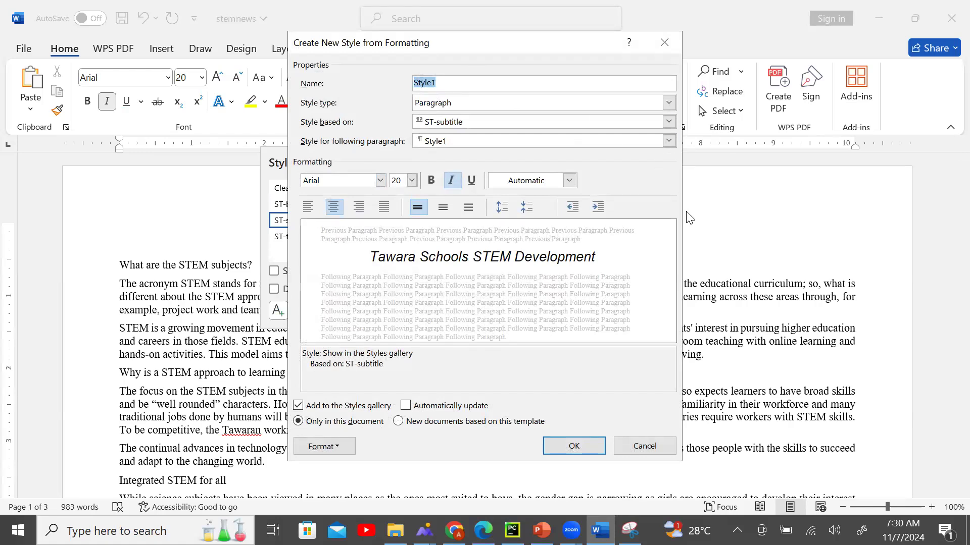
key(ctrl+v)
click(534, 111)
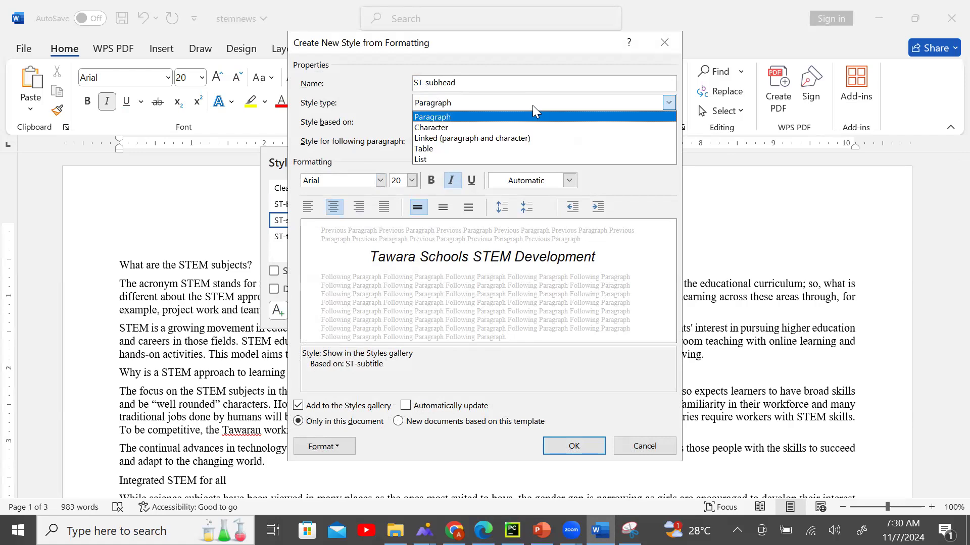
click(533, 117)
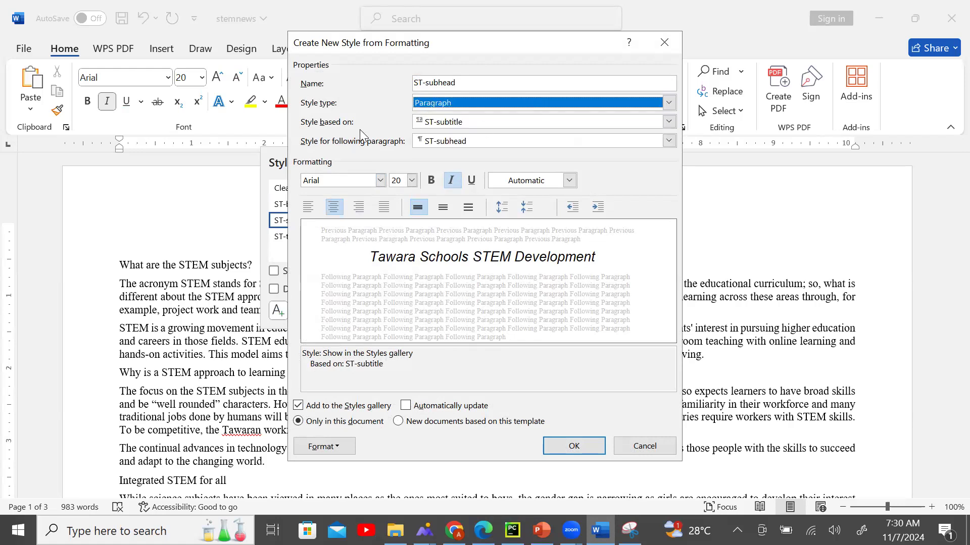
click(534, 122)
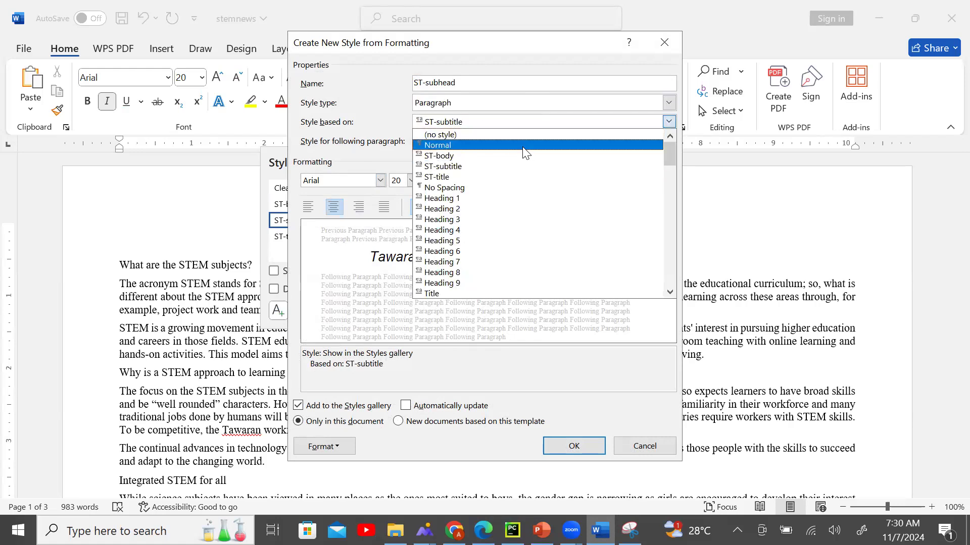
click(530, 146)
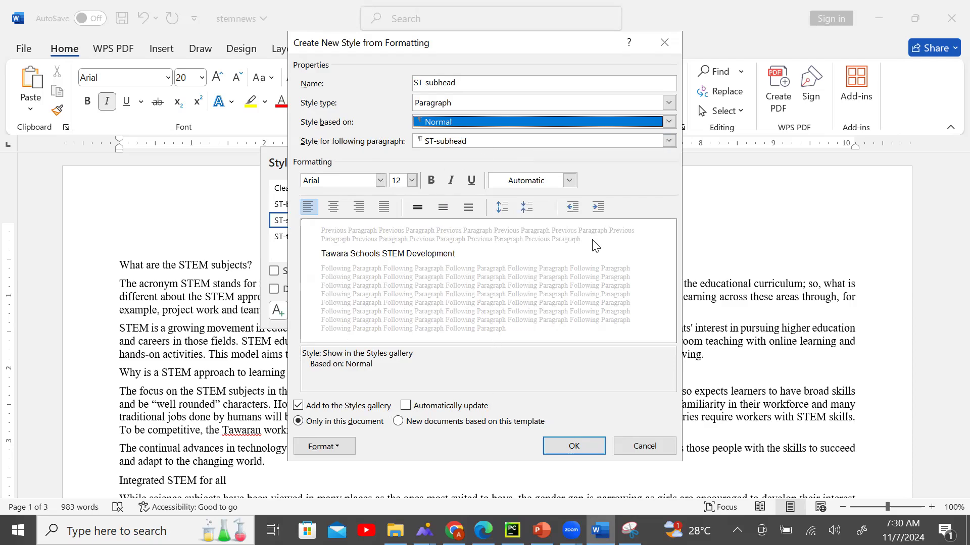
key(alt+Tab)
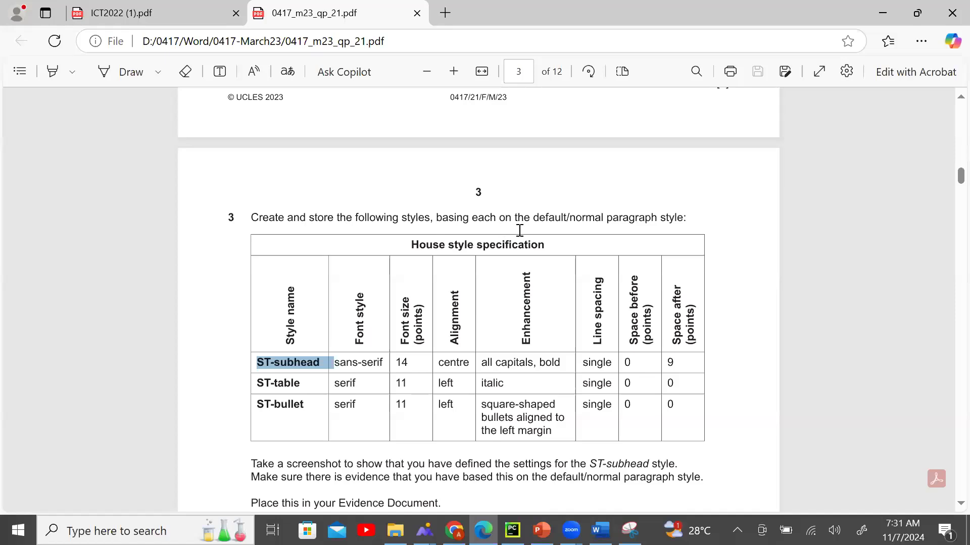
Confirm the Normal base in the spec and set the ST-subhead font to Arial.
drag(531, 218, 711, 219)
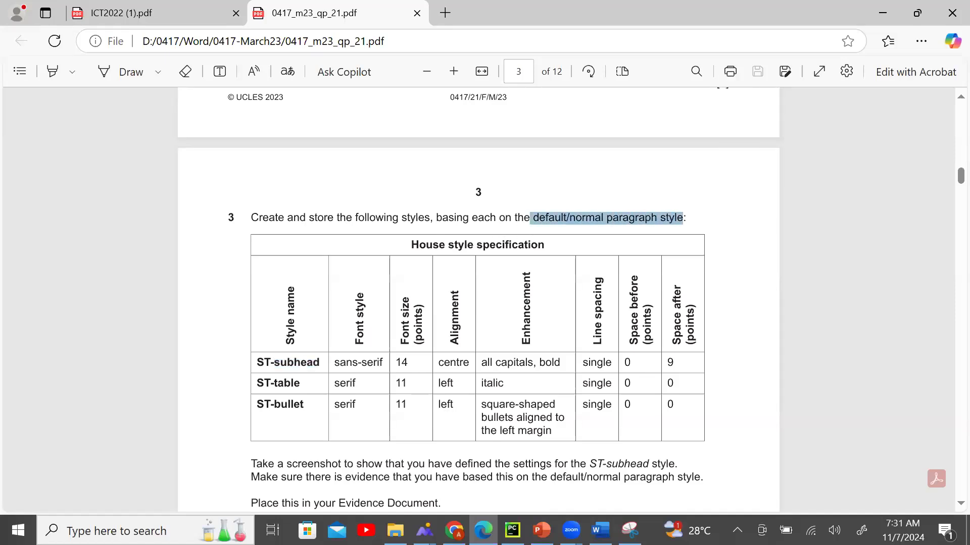
key(alt+Tab)
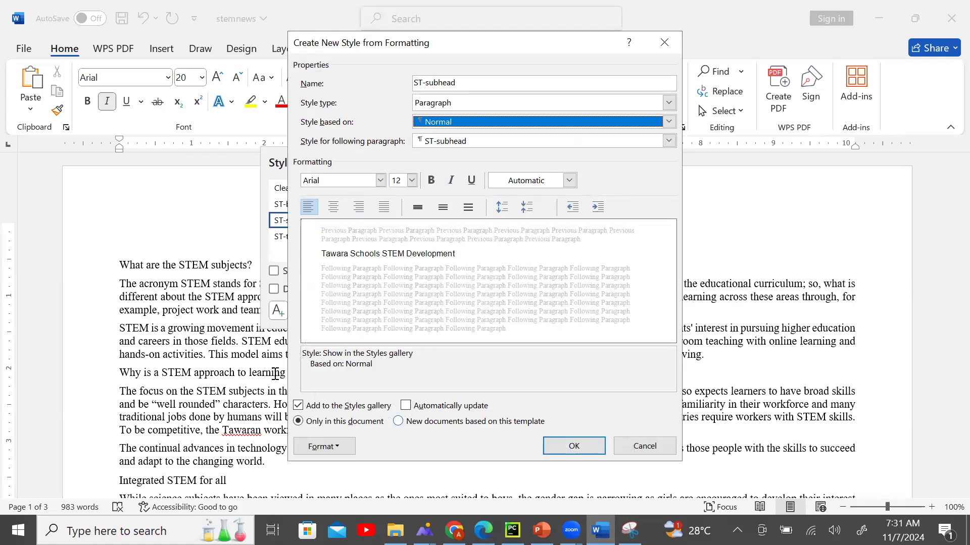
key(alt+Tab)
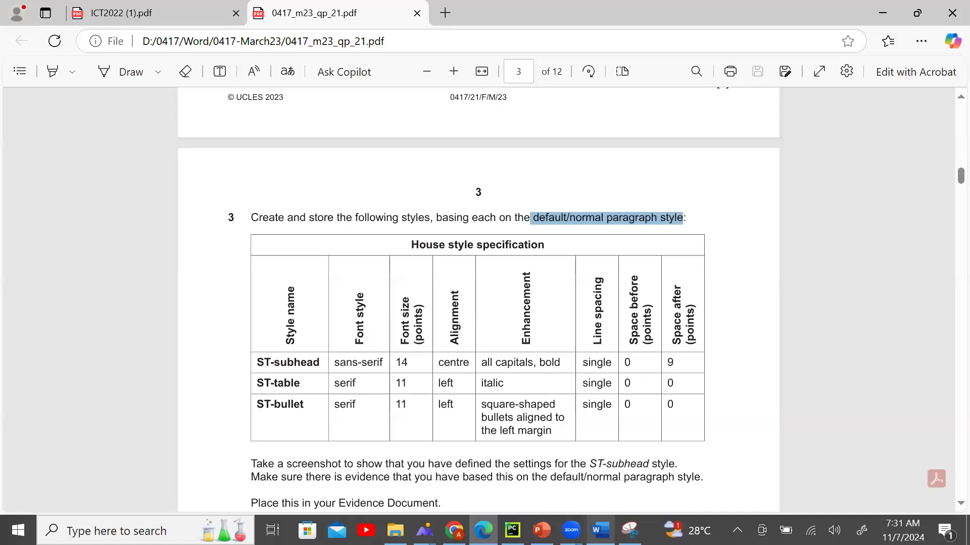
key(alt+Tab)
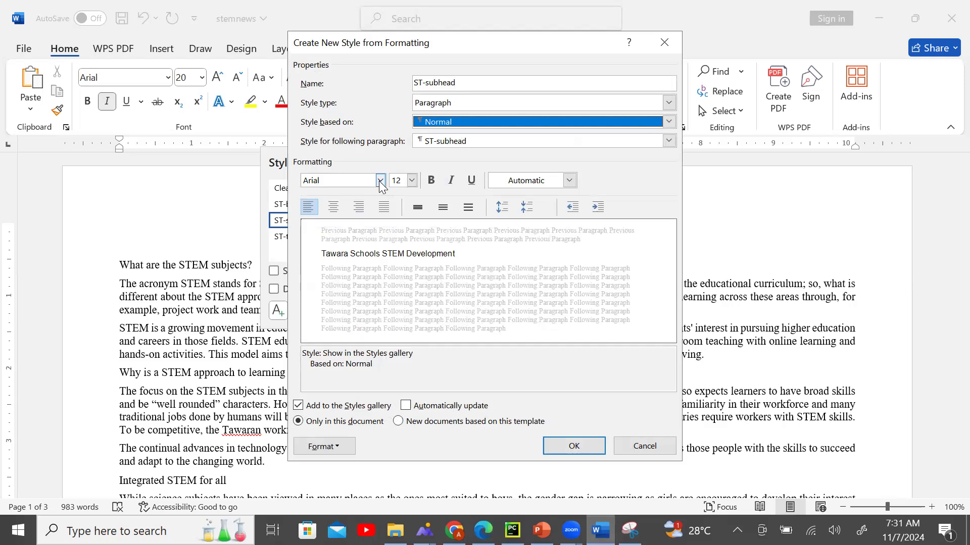
click(380, 180)
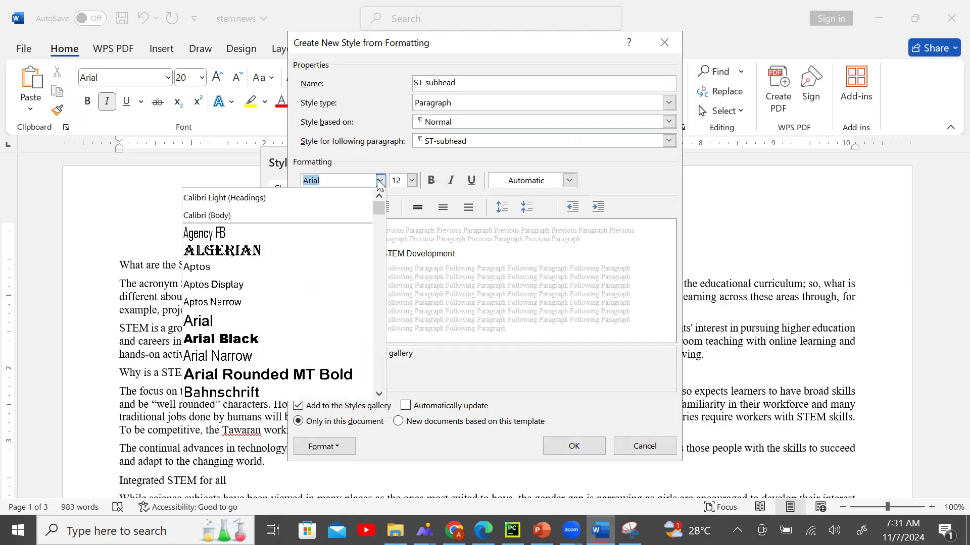
click(314, 319)
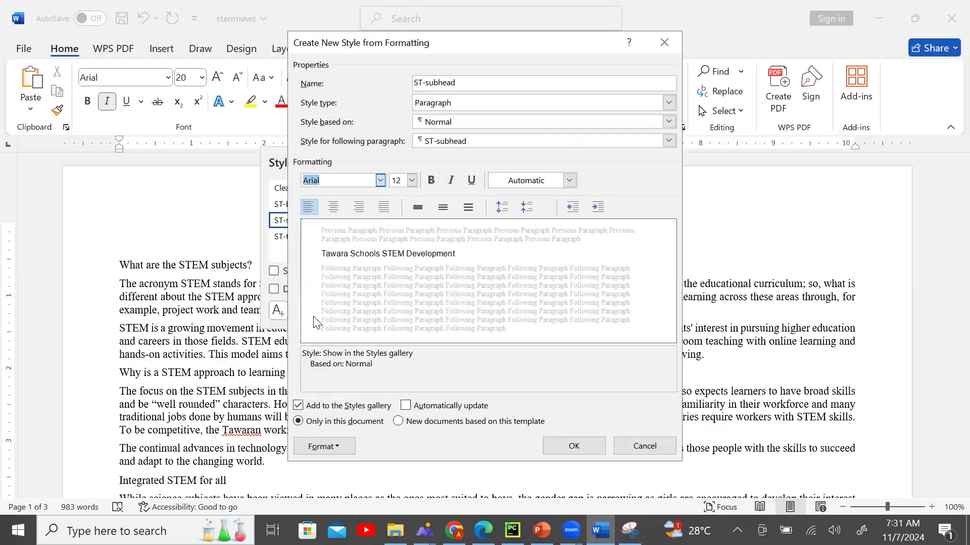
click(380, 180)
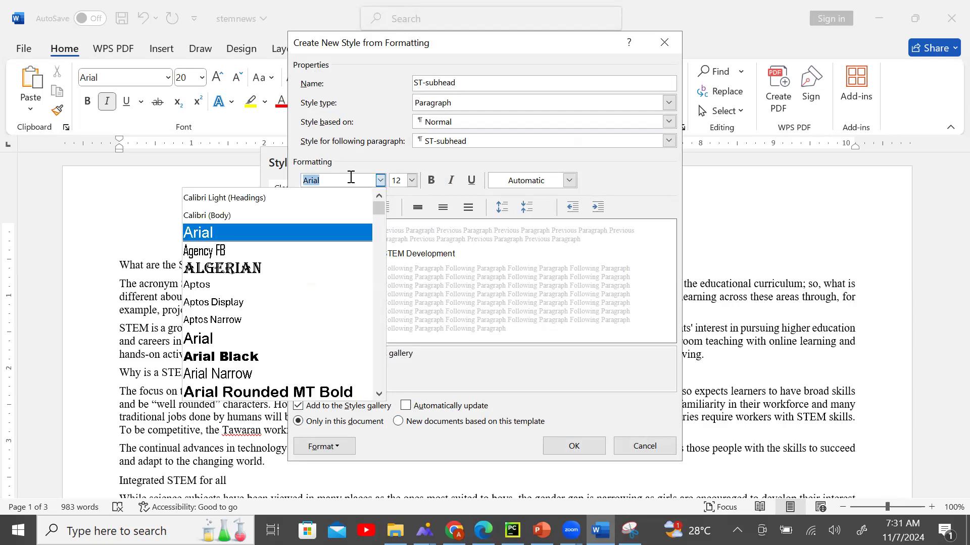
text(S)
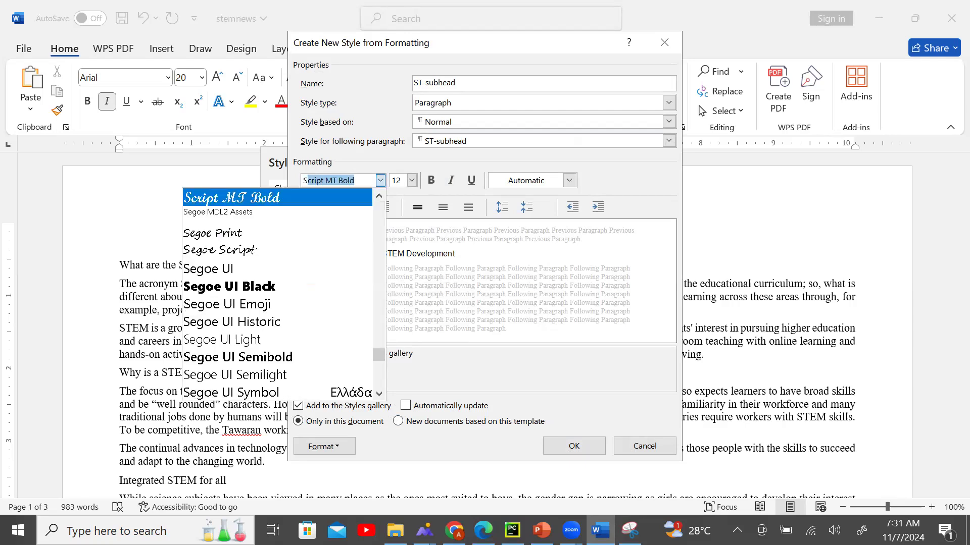
text(e)
key(BackSpace)
key(BackSpace)
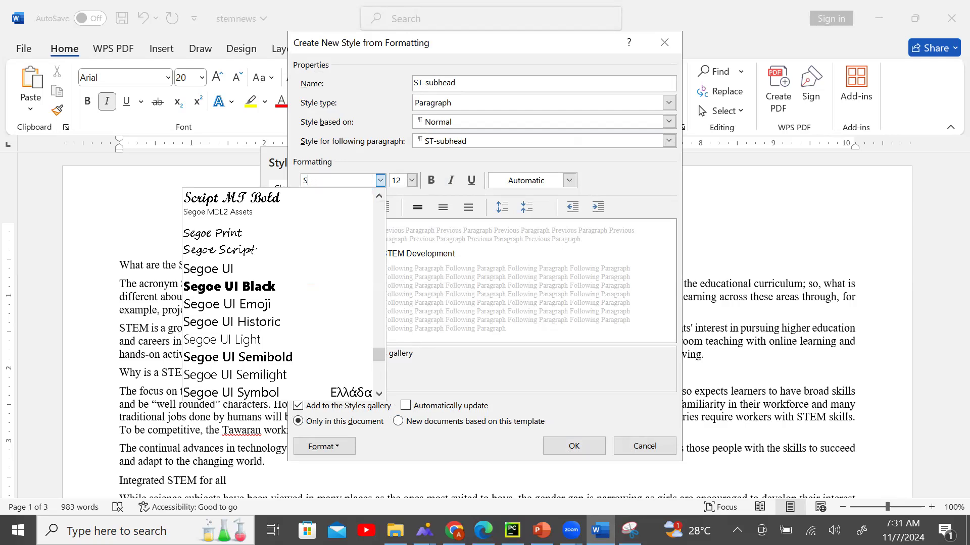
click(241, 236)
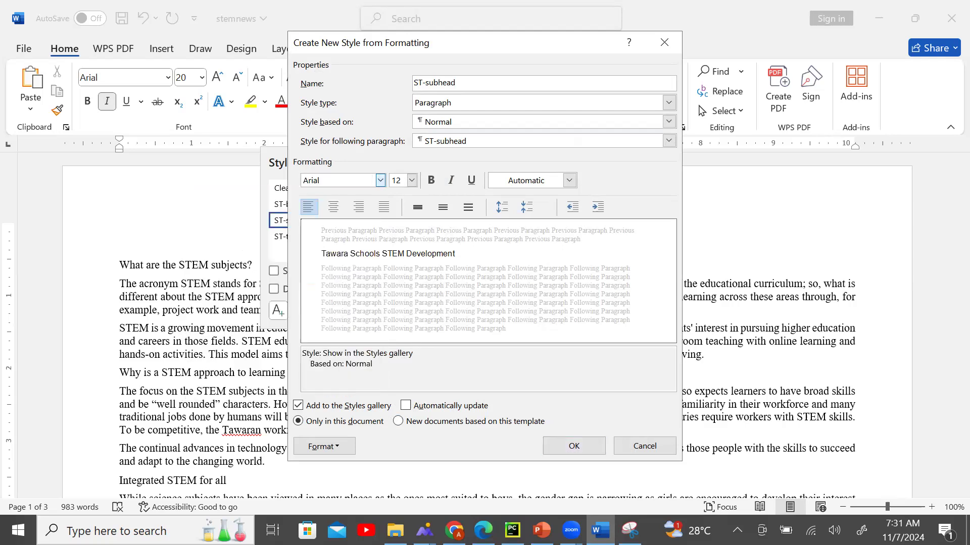
Check Arial against the spec's sans-serif font requirement for ST-subhead.
key(alt+Tab)
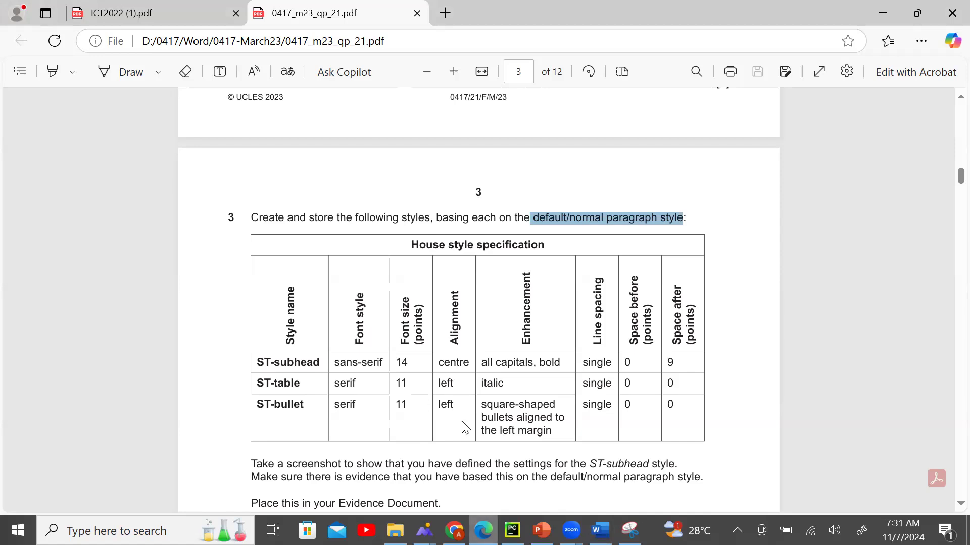
drag(328, 363, 395, 363)
click(353, 388)
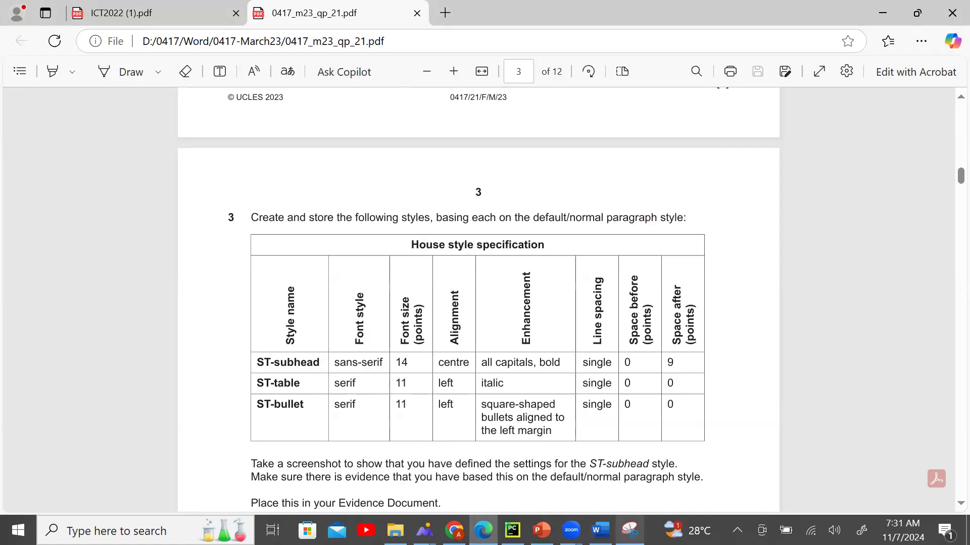
key(alt+Tab)
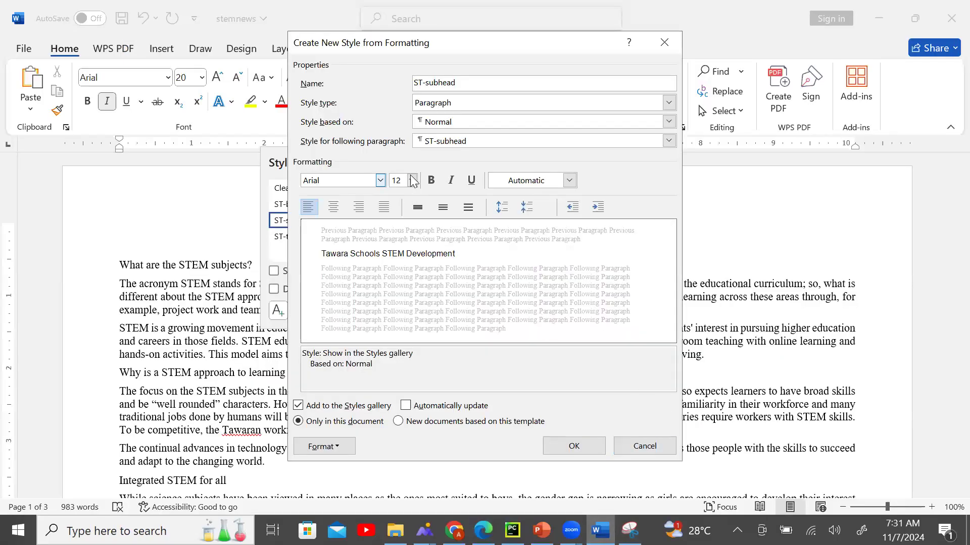
Set the ST-subhead font size to 14 pt.
click(413, 180)
click(403, 248)
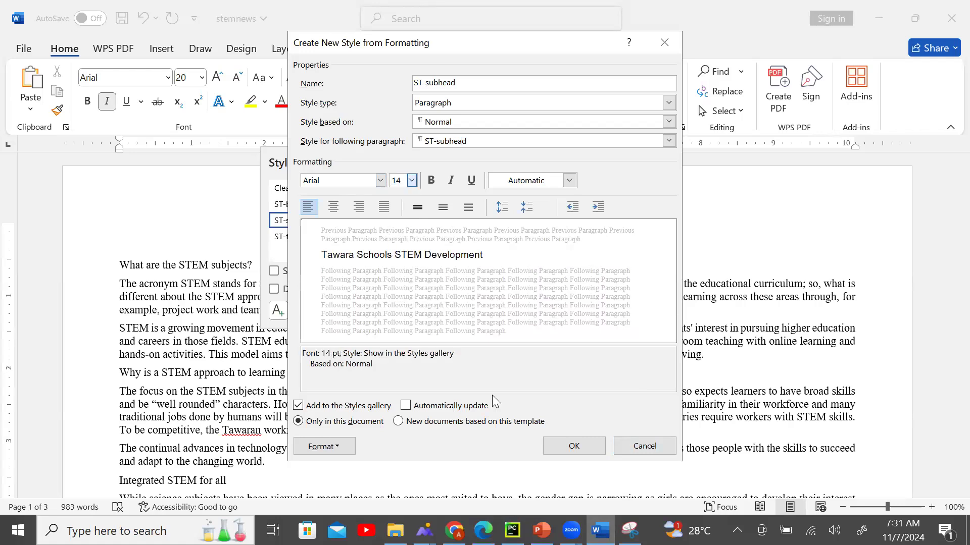
key(alt+Tab)
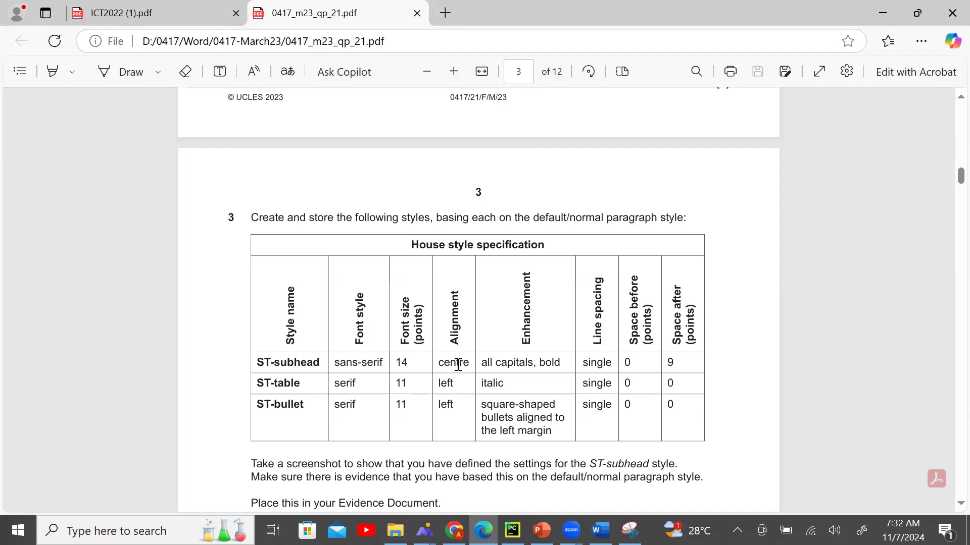
key(alt+Tab)
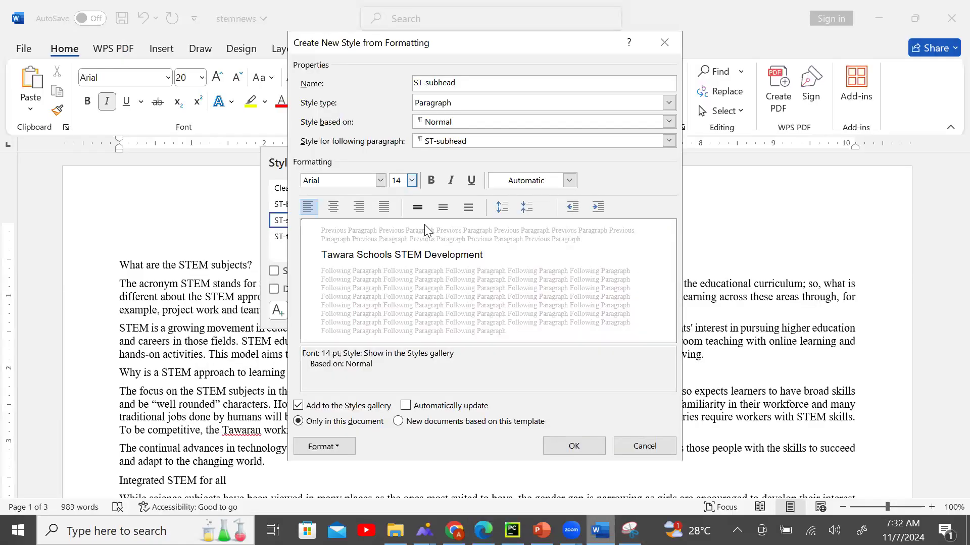
Set the ST-subhead paragraph alignment to centred.
click(334, 208)
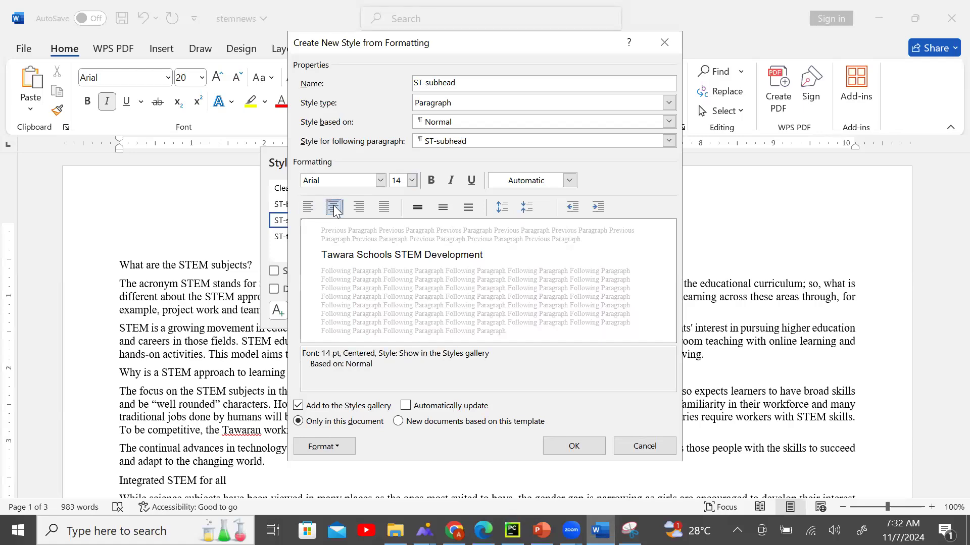
click(334, 206)
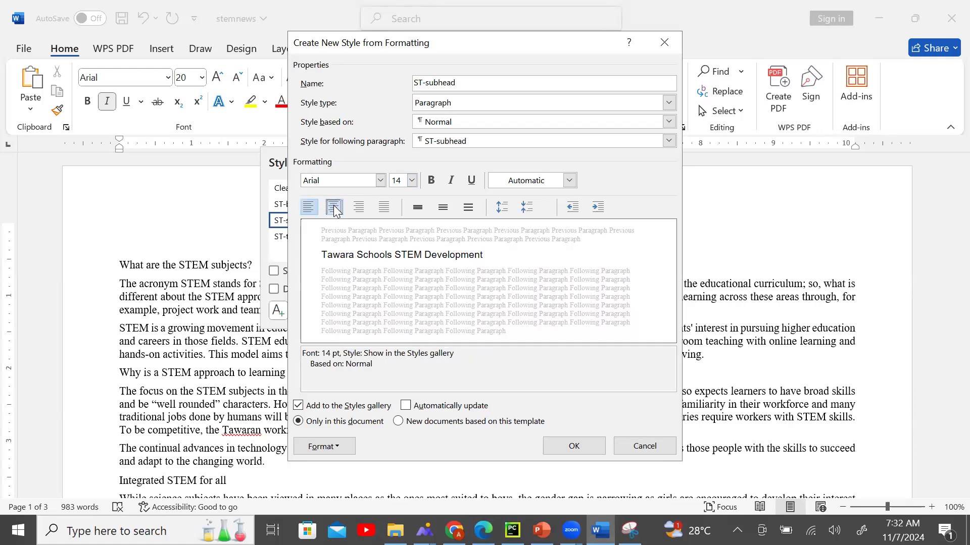
click(334, 206)
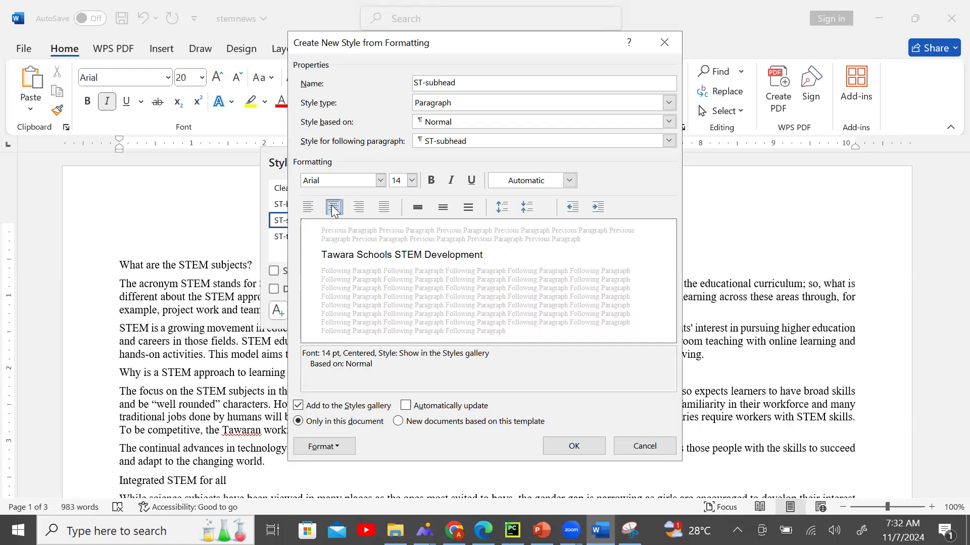
click(359, 207)
click(384, 207)
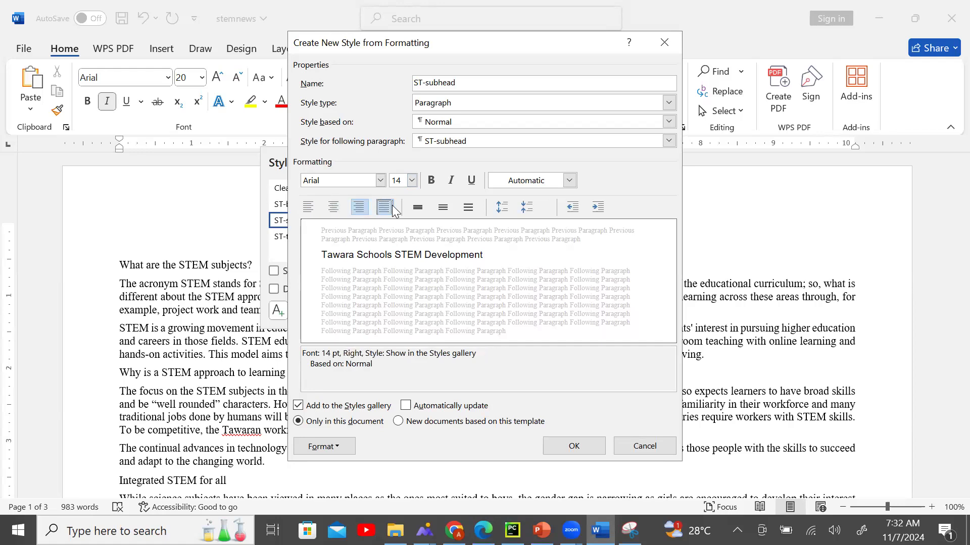
click(308, 208)
click(338, 211)
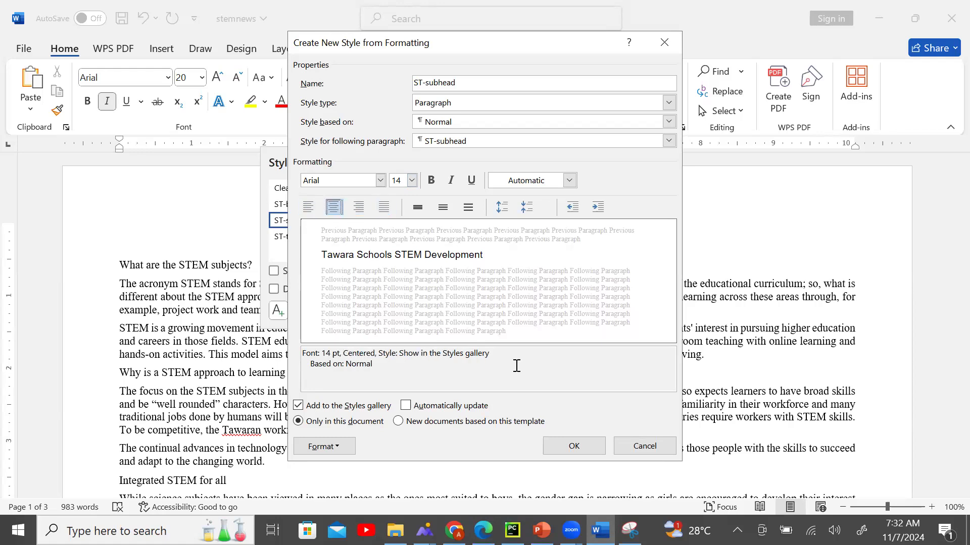
Check the spec's all capitals, bold enhancement and make ST-subhead bold.
key(alt+Tab)
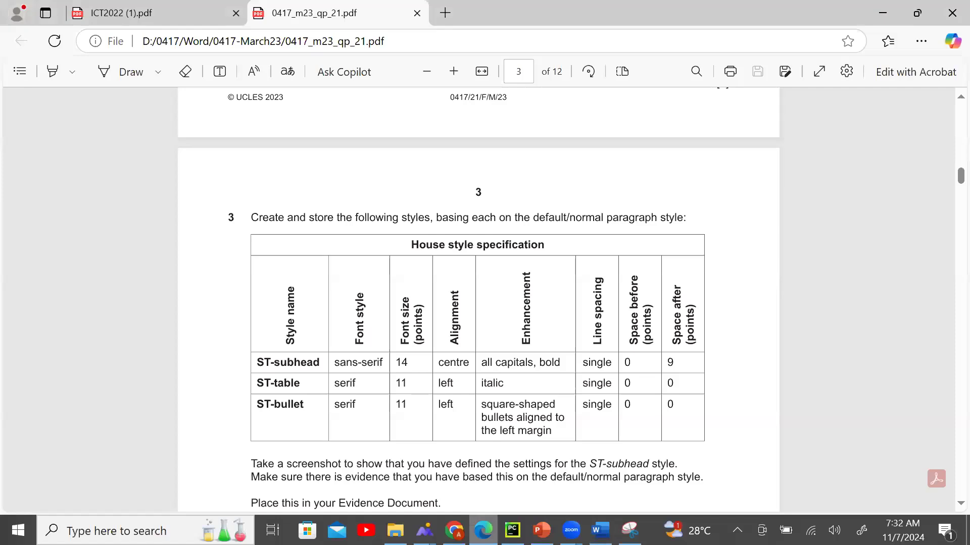
drag(476, 363, 569, 363)
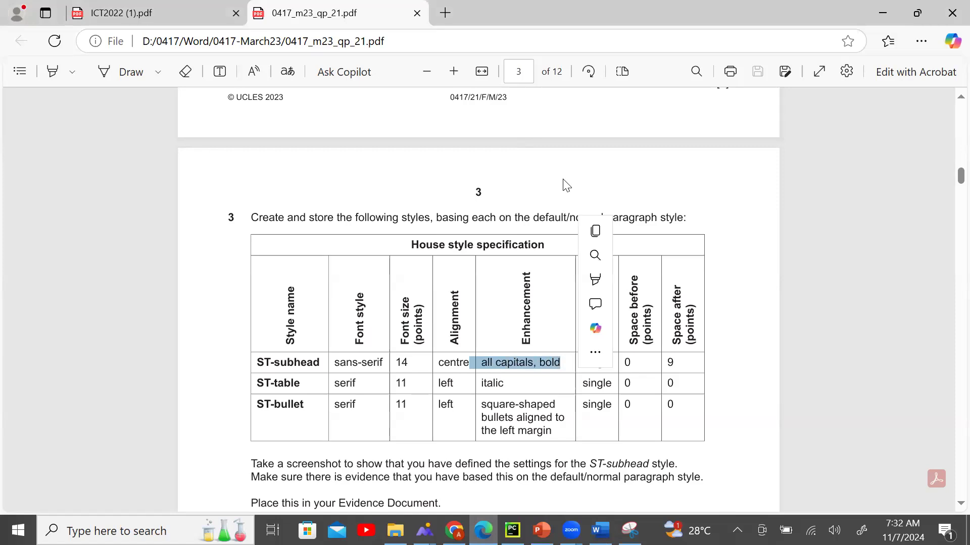
key(alt+Tab)
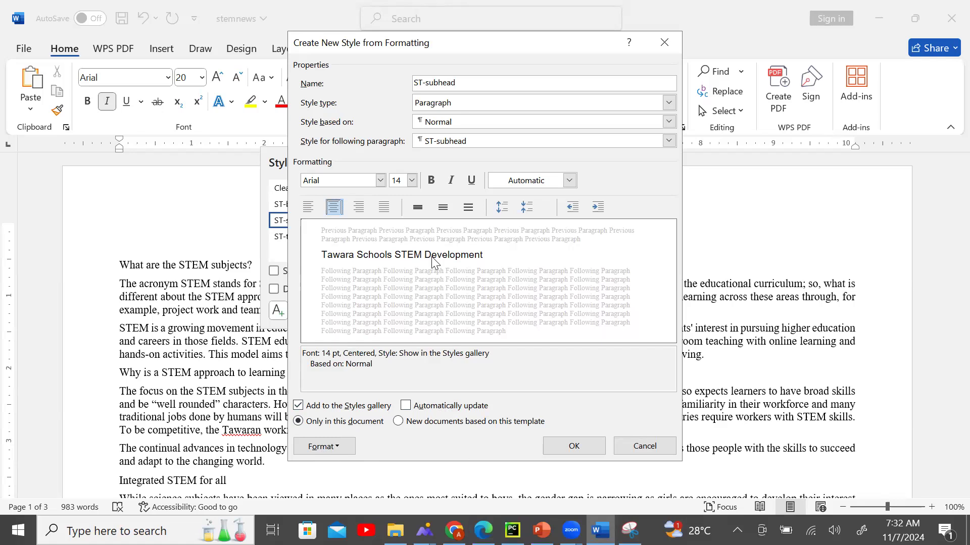
click(432, 181)
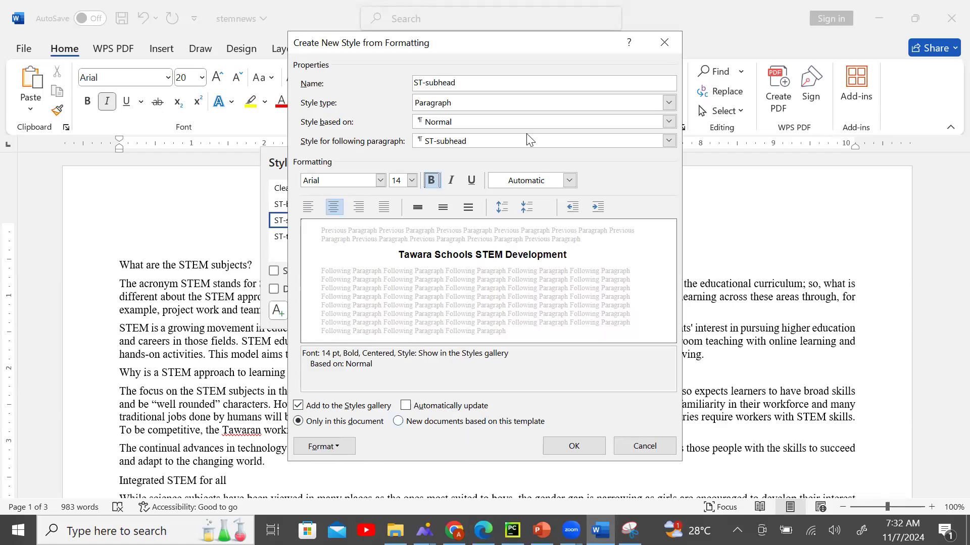
Turn on All caps in the ST-subhead font settings.
click(336, 446)
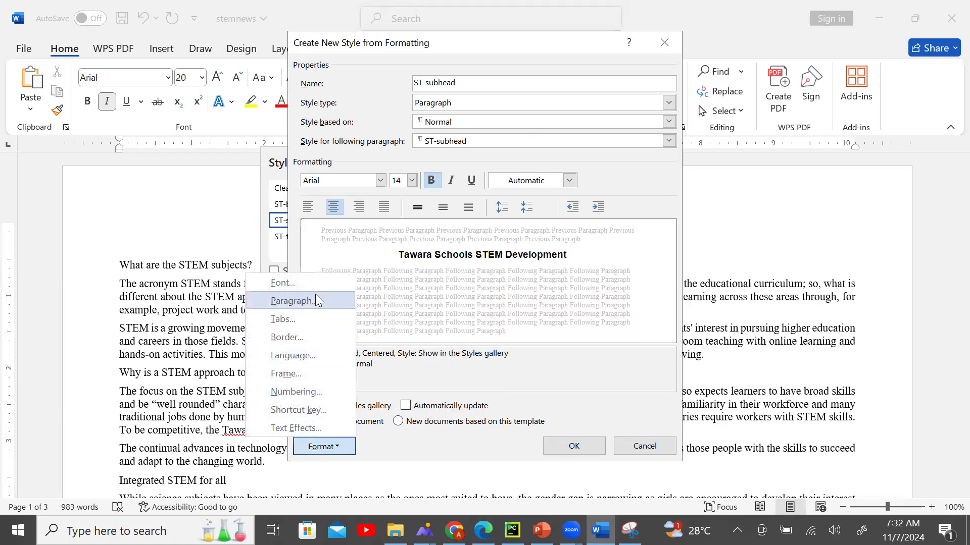
click(313, 282)
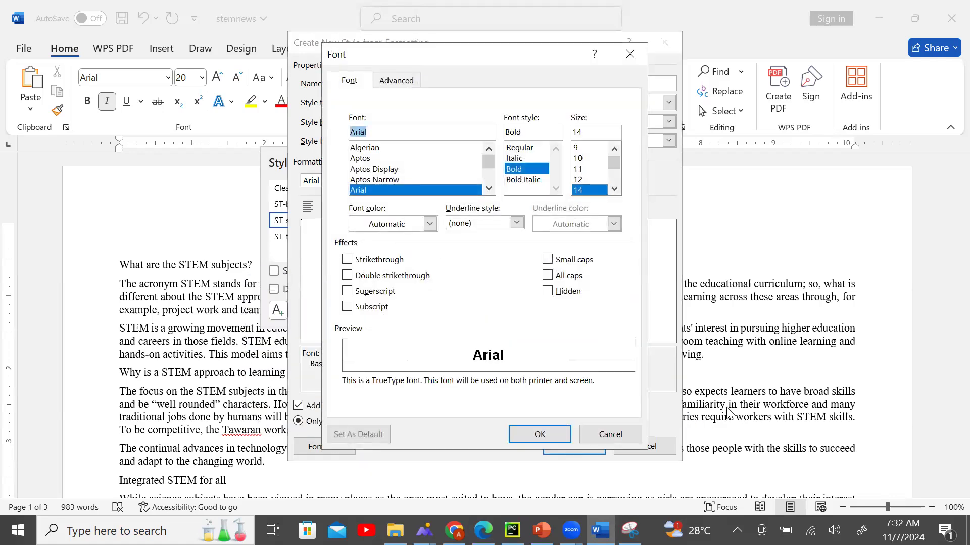
click(549, 279)
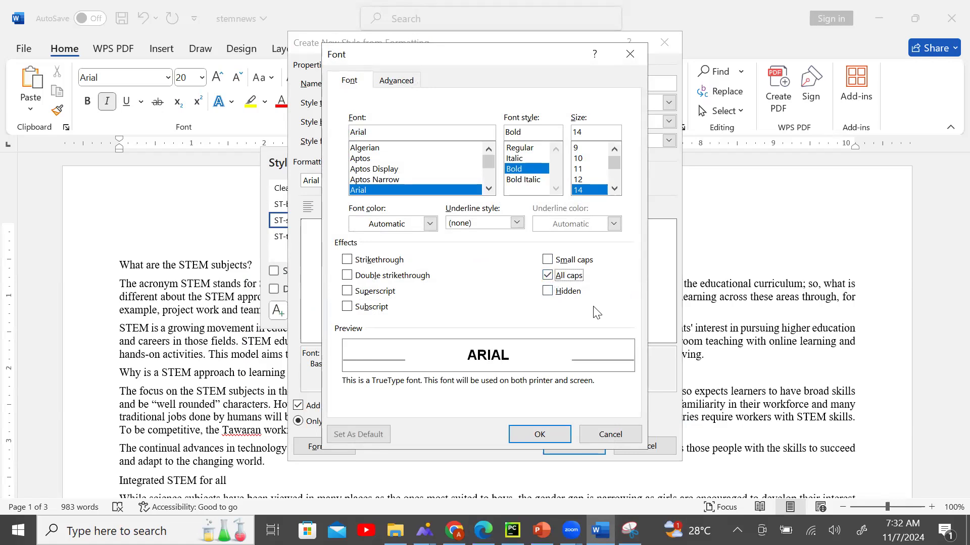
click(537, 435)
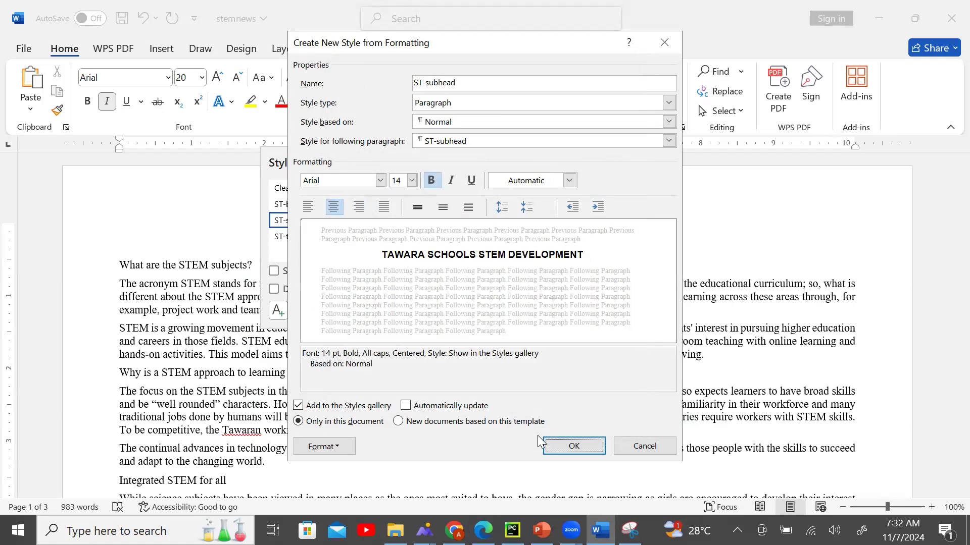
click(483, 530)
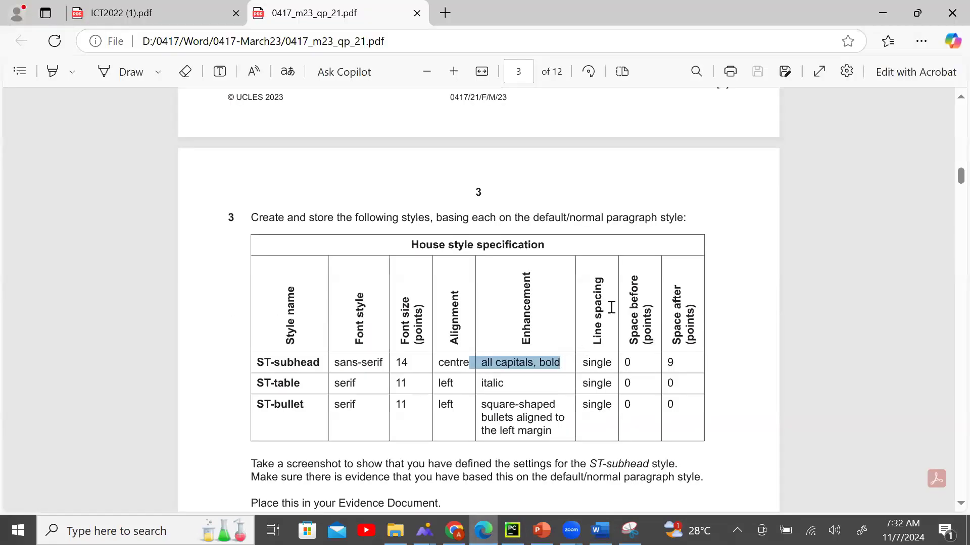
Set the ST-subhead line spacing to Single.
click(600, 530)
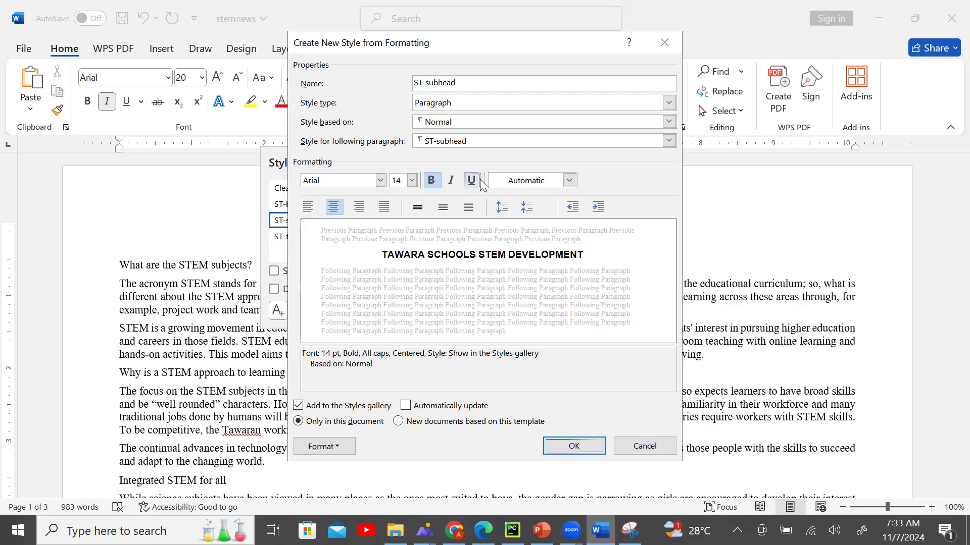
click(338, 446)
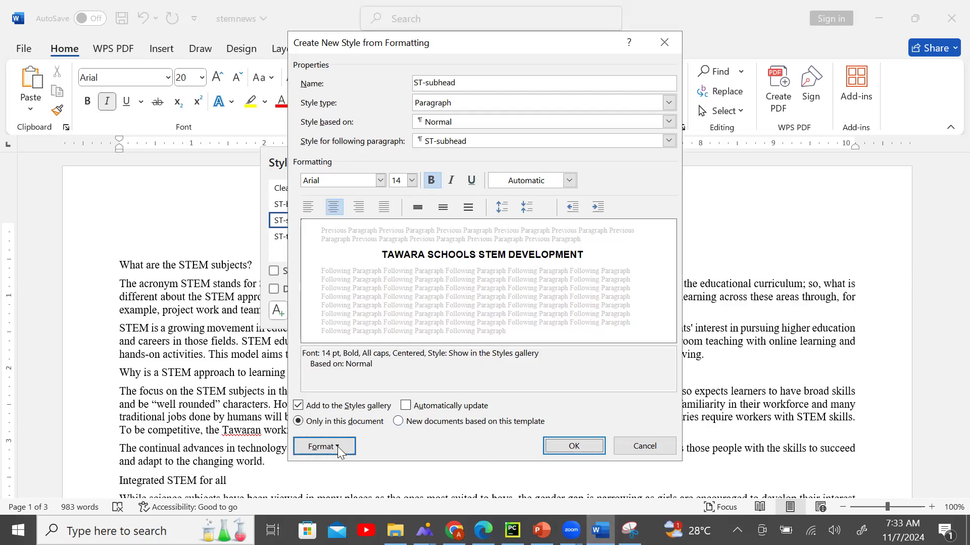
click(320, 301)
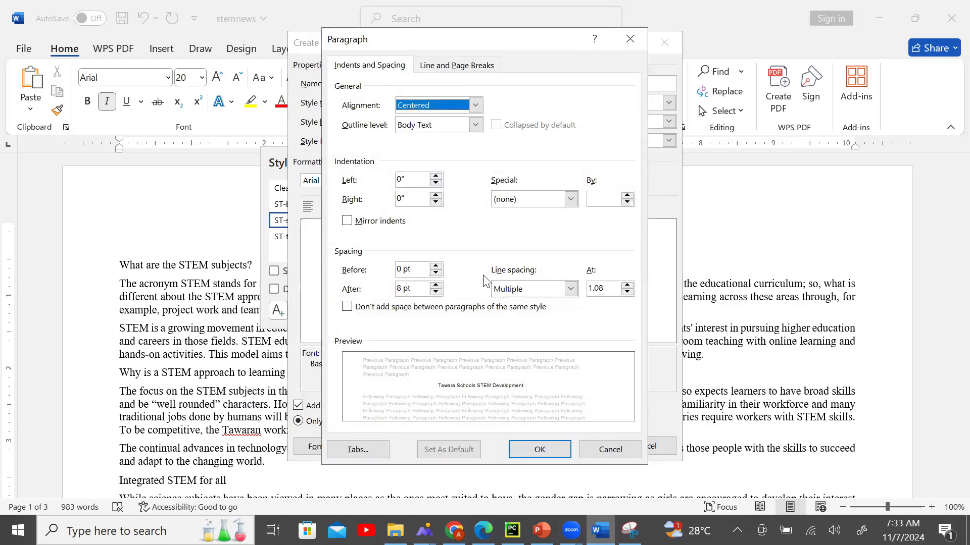
click(571, 289)
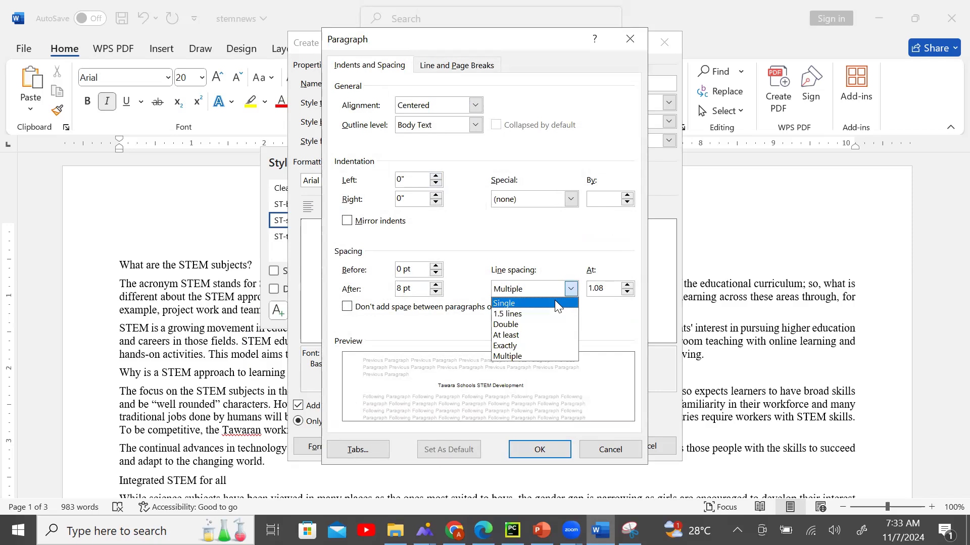
click(556, 303)
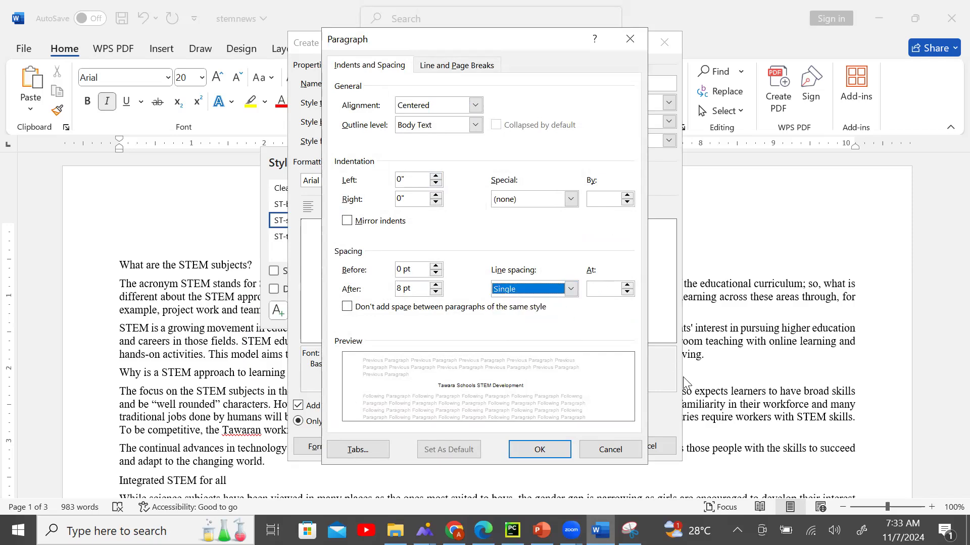
click(540, 452)
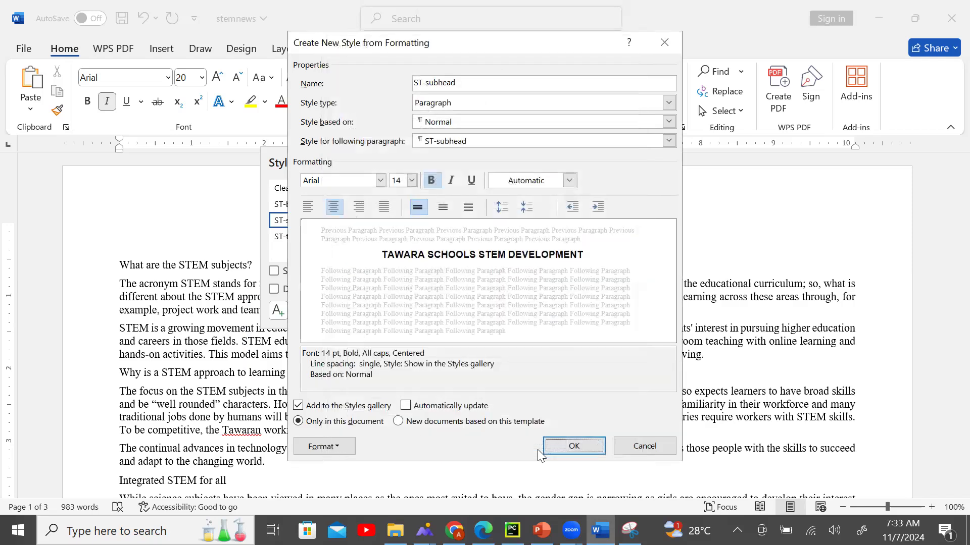
click(483, 530)
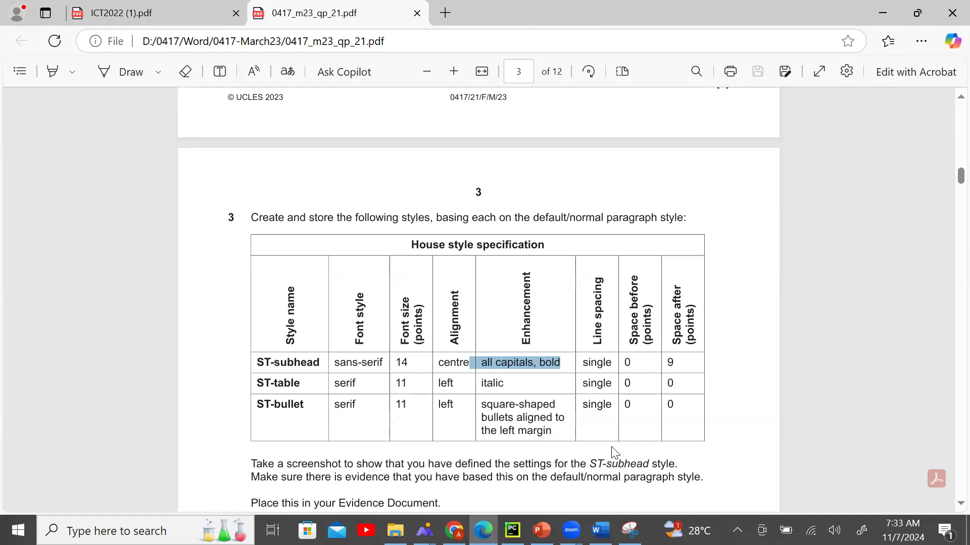
Set the ST-subhead spacing after to 9 pt.
click(600, 530)
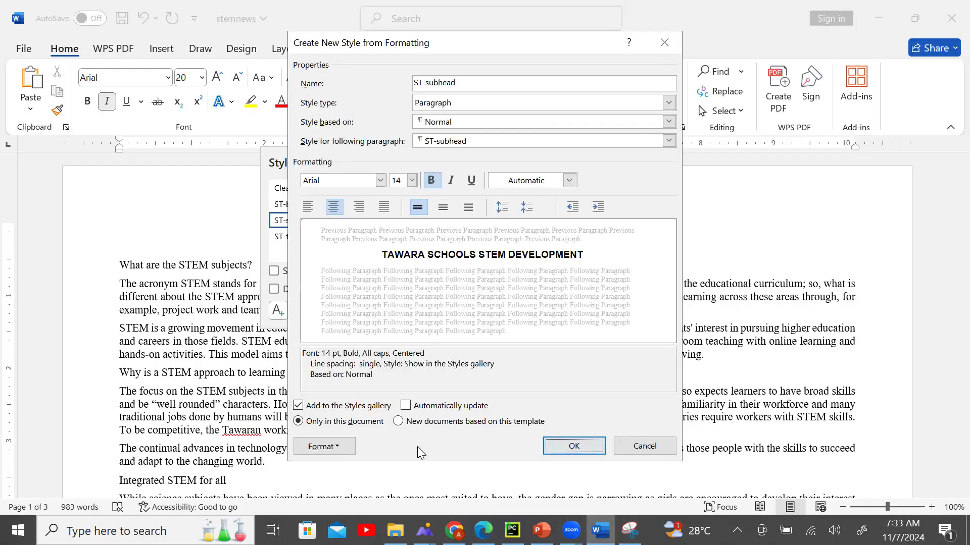
click(355, 447)
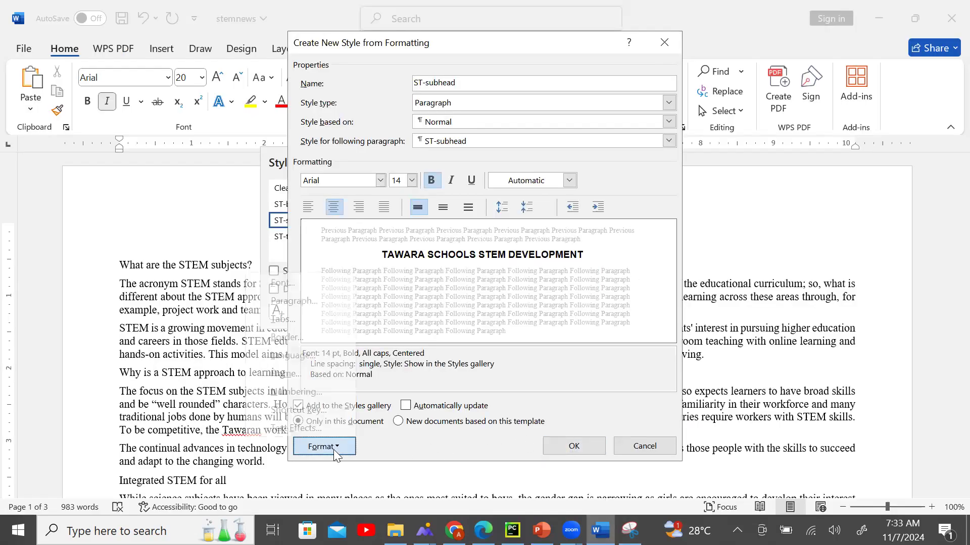
click(329, 296)
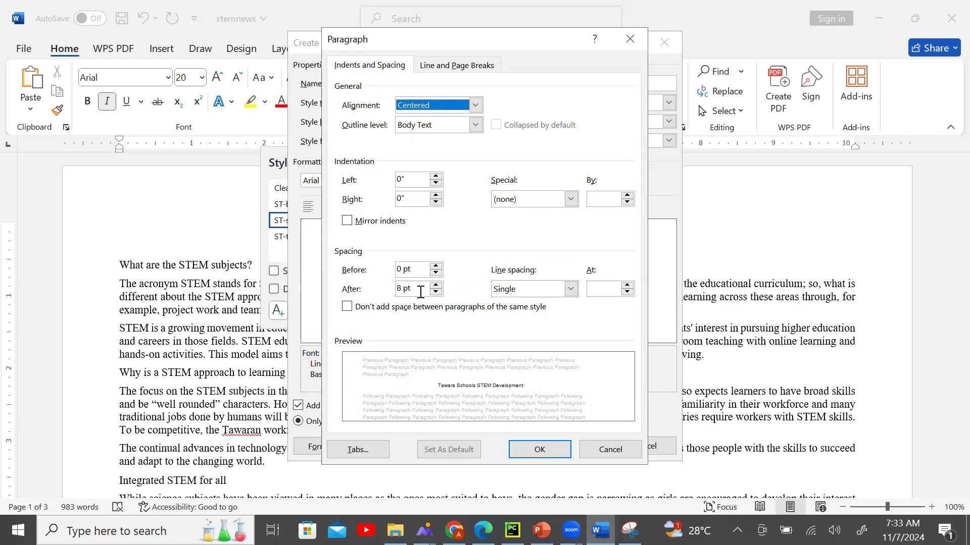
click(436, 285)
click(407, 288)
key(BackSpace)
key(BackSpace)
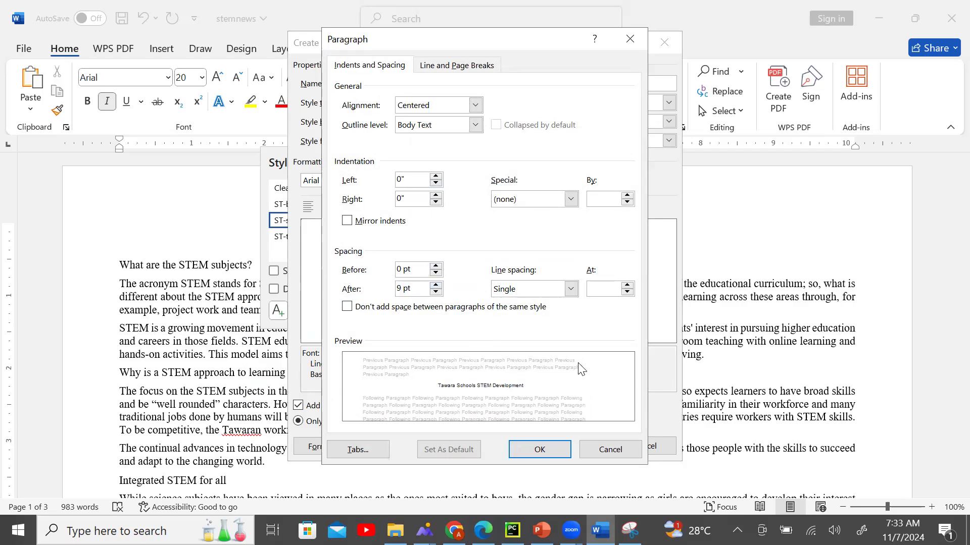
click(529, 447)
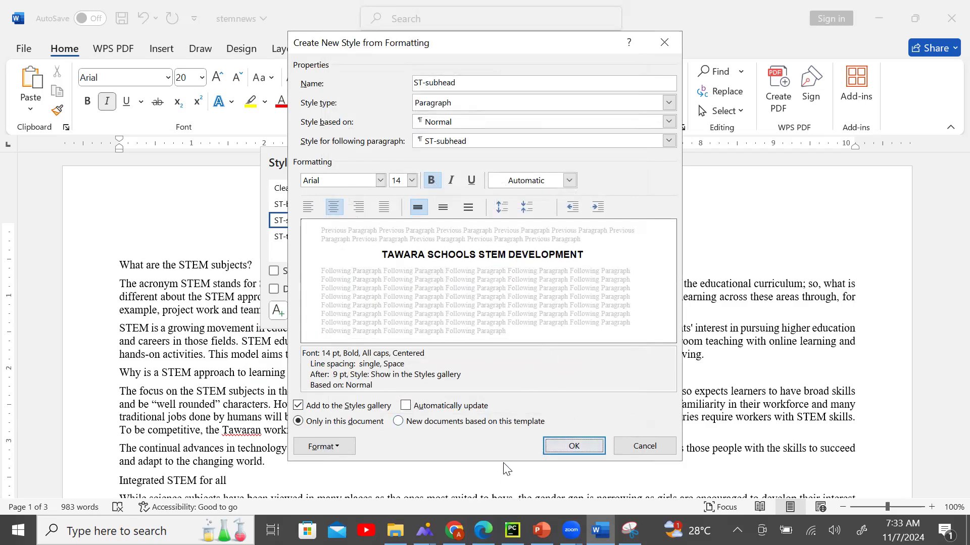
Save ST-subhead and apply it to the TAWARA SCHOOLS STEM DEVELOPMENT heading.
click(483, 530)
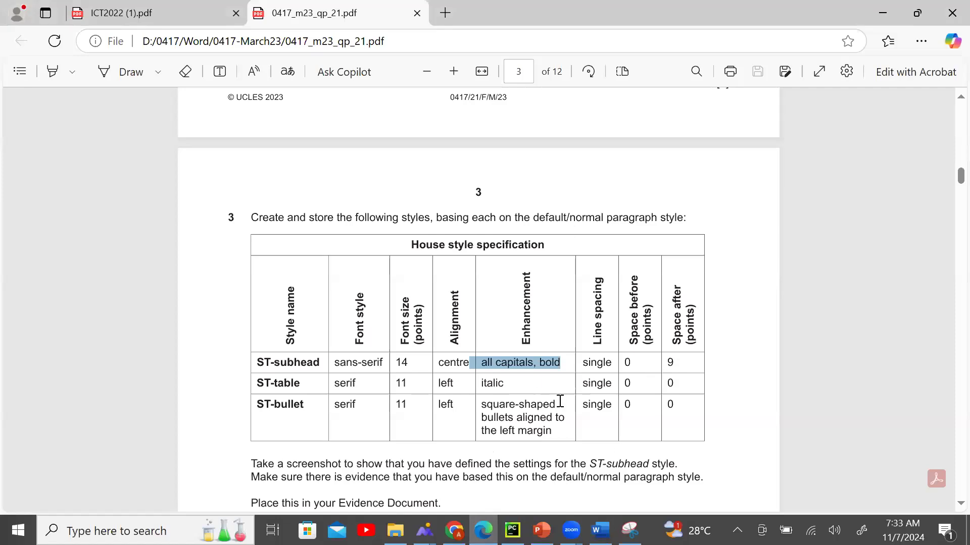
click(600, 530)
click(576, 446)
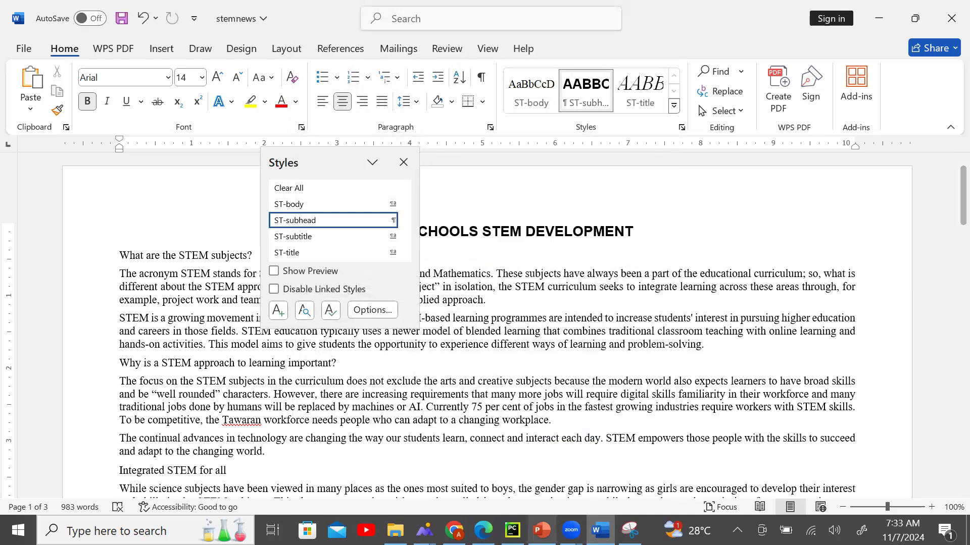
Start a new paragraph style named ST-table, copying the name from the spec.
click(483, 531)
drag(258, 384, 332, 391)
click(358, 407)
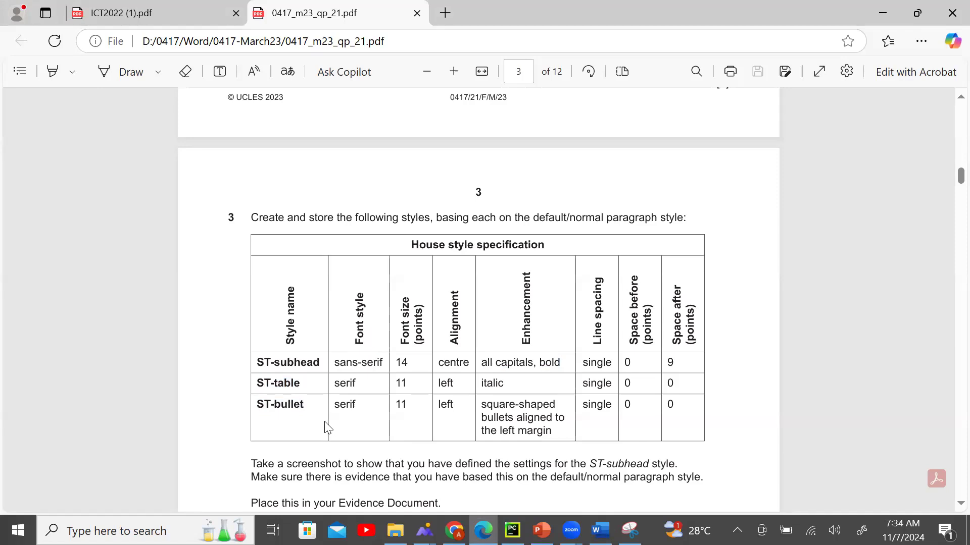
click(600, 530)
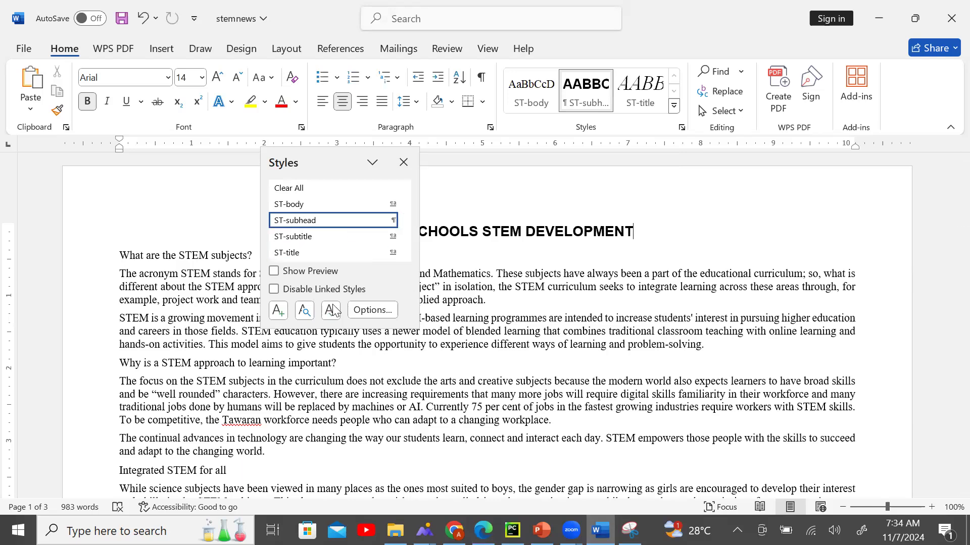
click(278, 311)
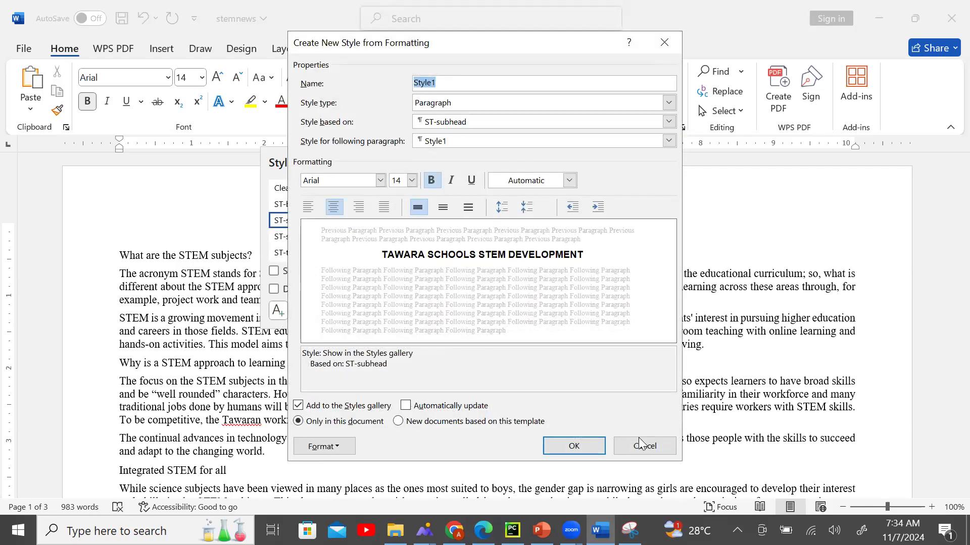
click(483, 528)
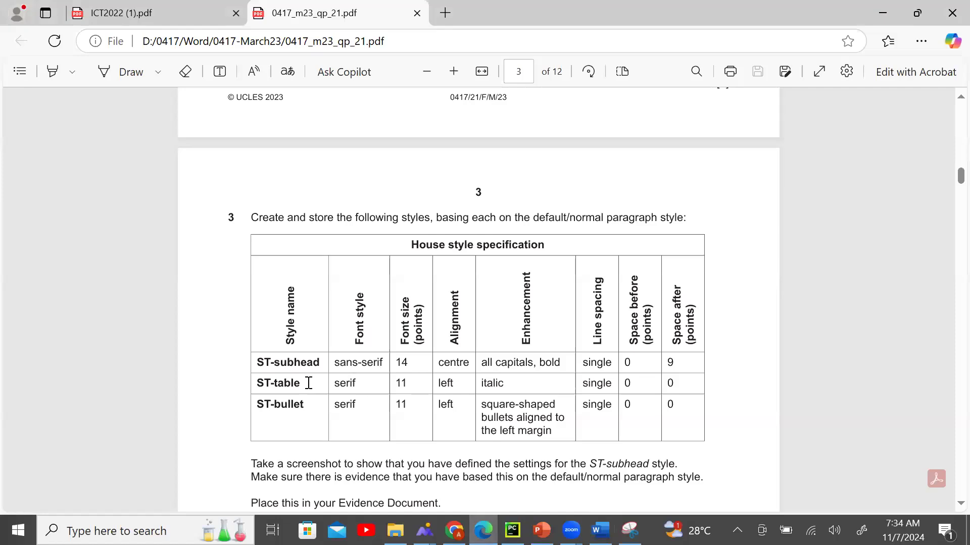
double_click(288, 385)
key(ctrl+c)
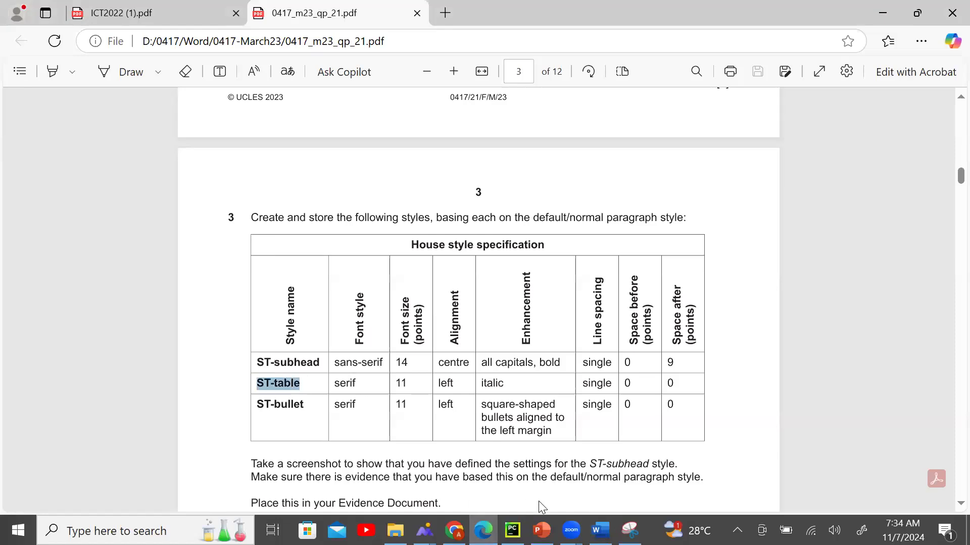
click(599, 530)
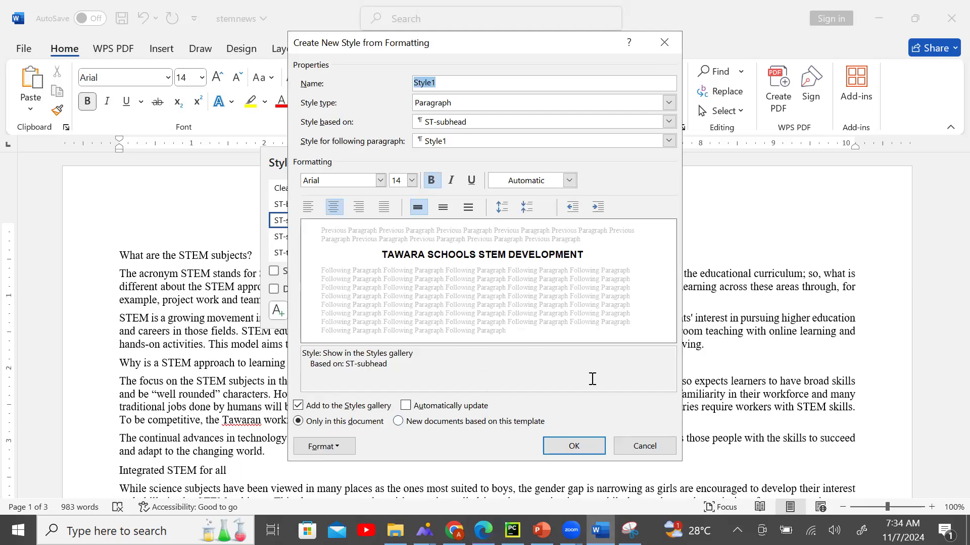
key(ctrl+v)
click(483, 529)
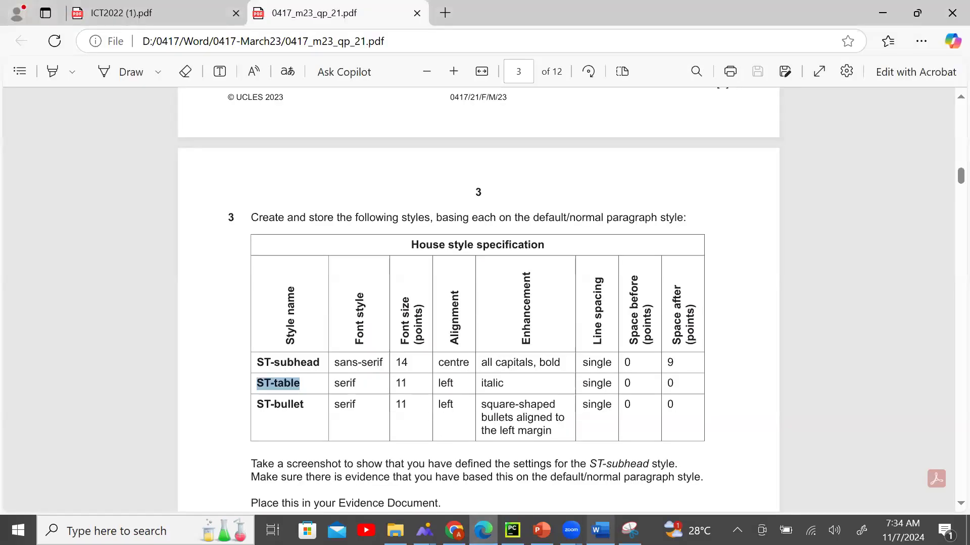
click(599, 531)
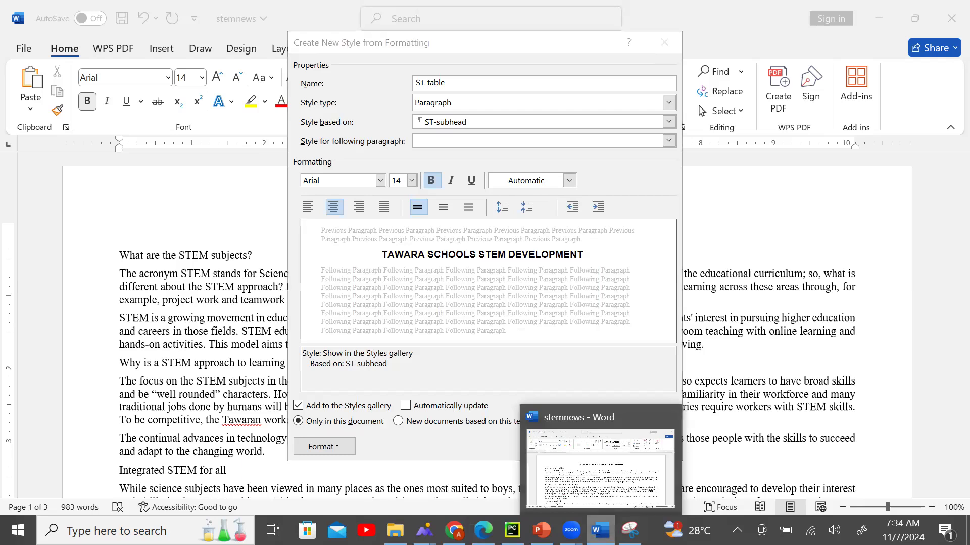
Set the ST-table font to Times New Roman, 11 pt.
click(380, 181)
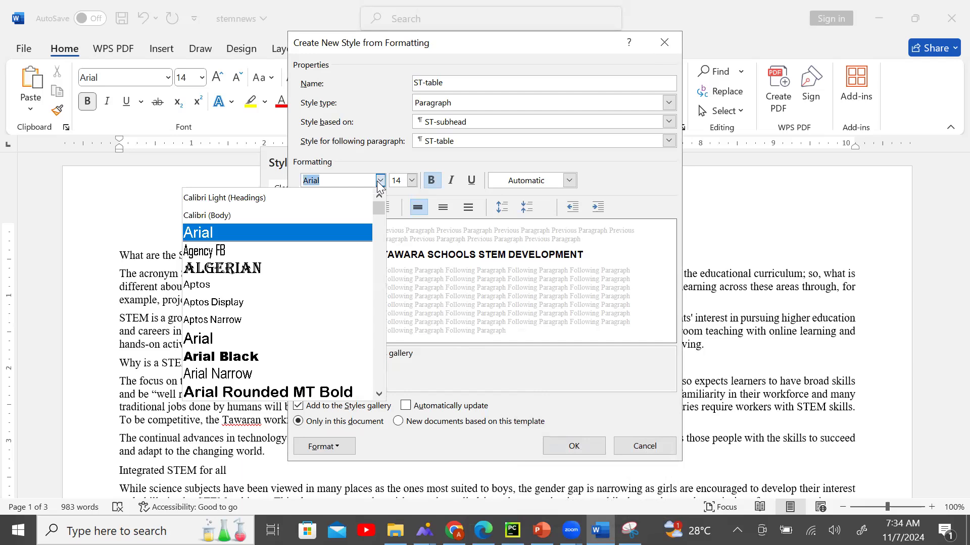
text(Tahoma)
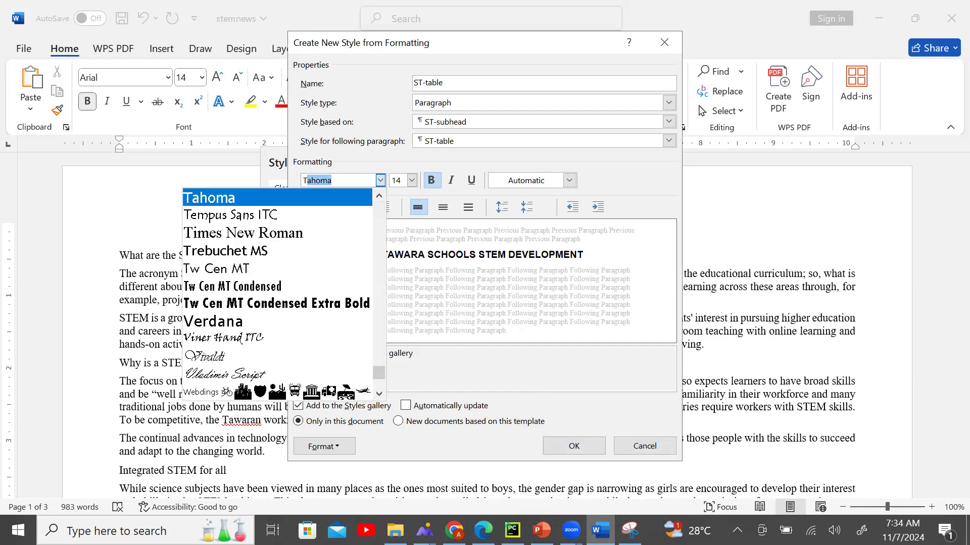
click(306, 232)
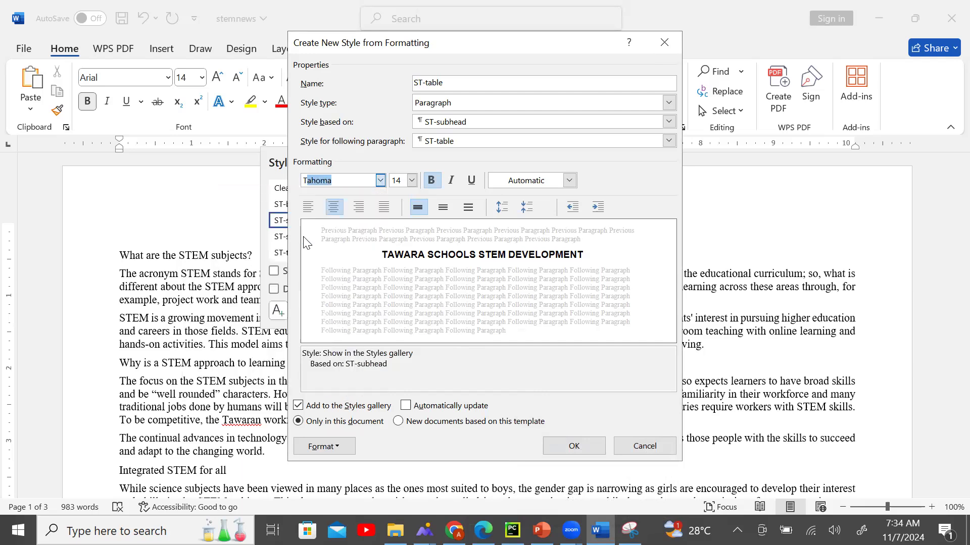
click(412, 180)
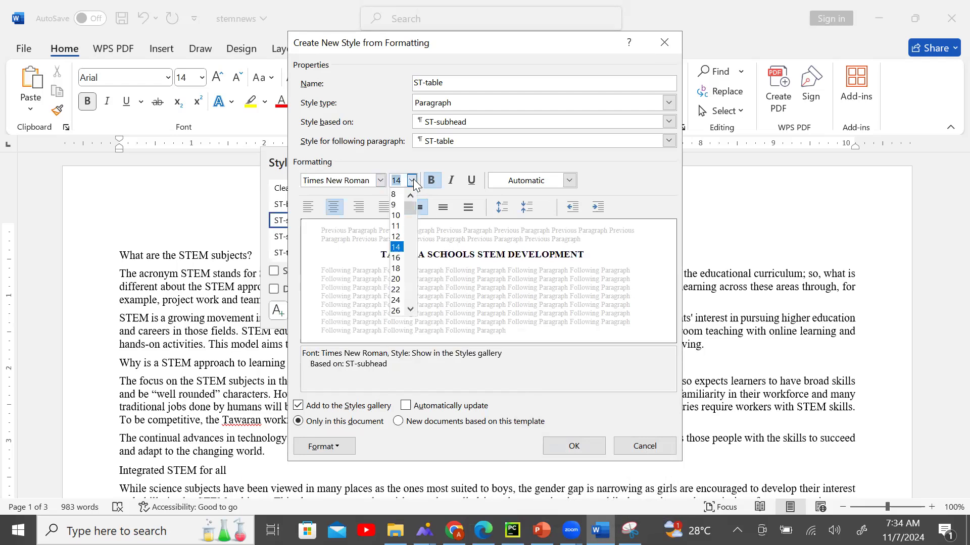
click(396, 226)
Make the ST-table style left-aligned and italic.
click(484, 530)
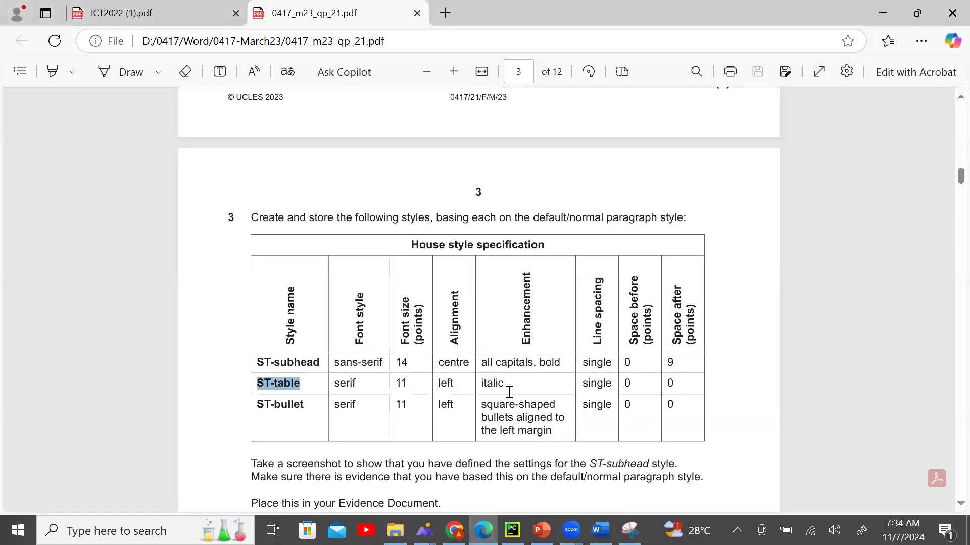
key(alt+Tab)
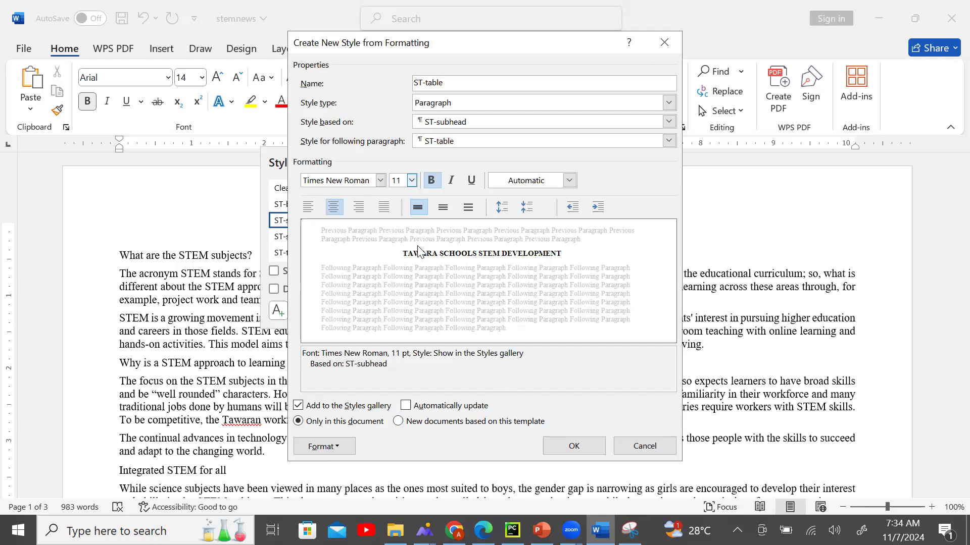
click(309, 209)
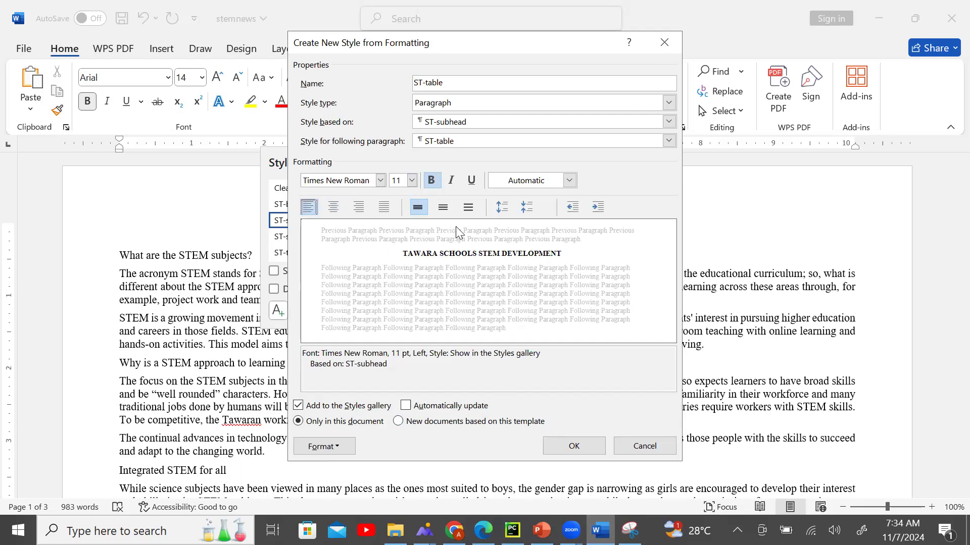
click(450, 181)
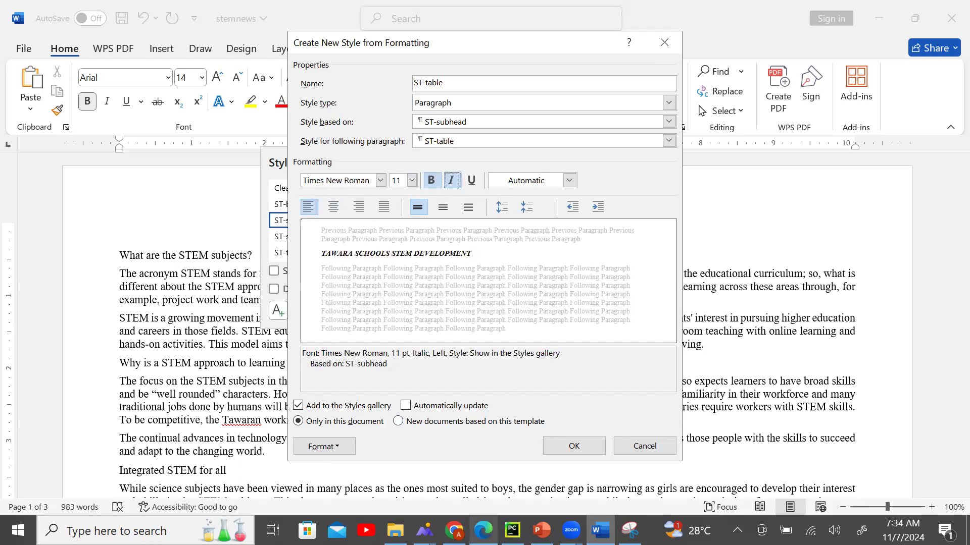
click(483, 530)
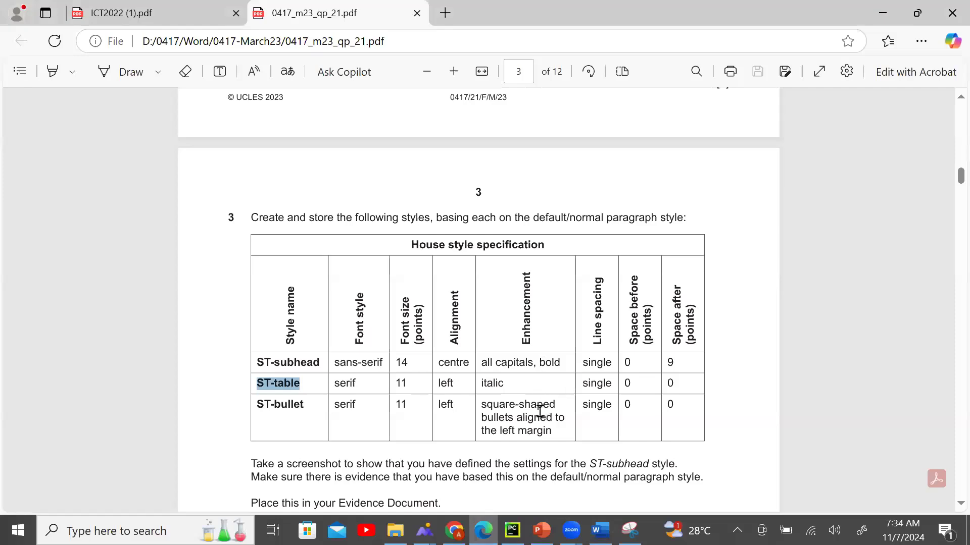
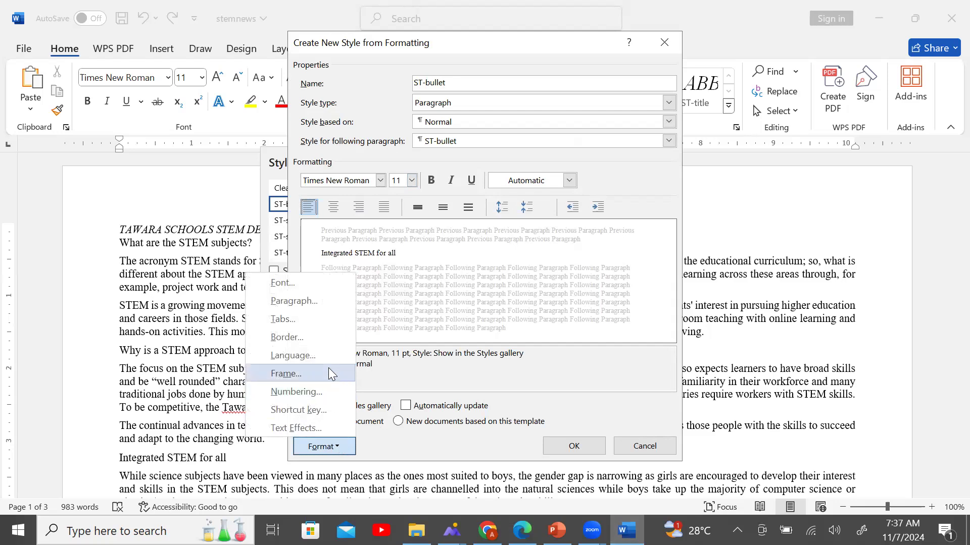
Review the new style's font and advanced character spacing settings without changing anything.
click(315, 284)
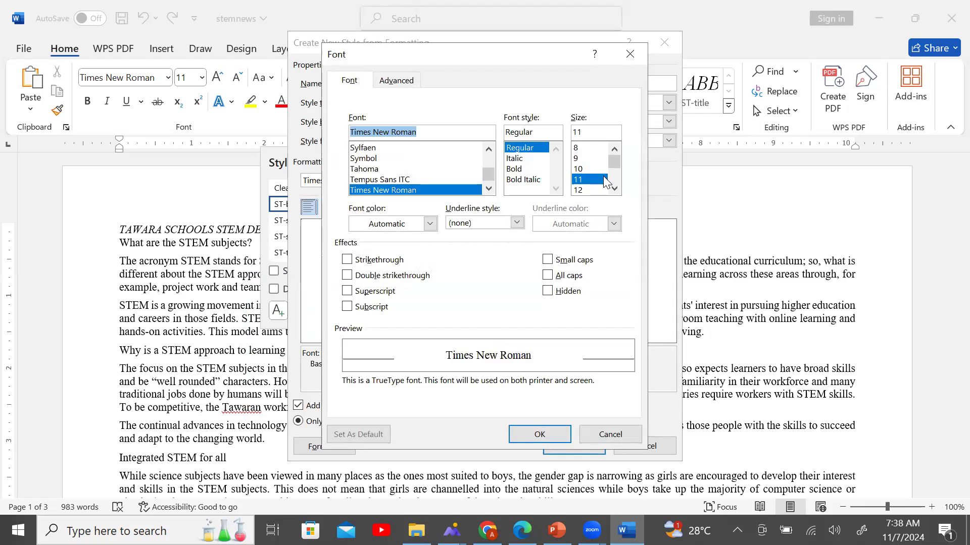
click(394, 83)
click(598, 440)
Give the ST-bullet style a square bullet, then check the house style specification.
click(334, 447)
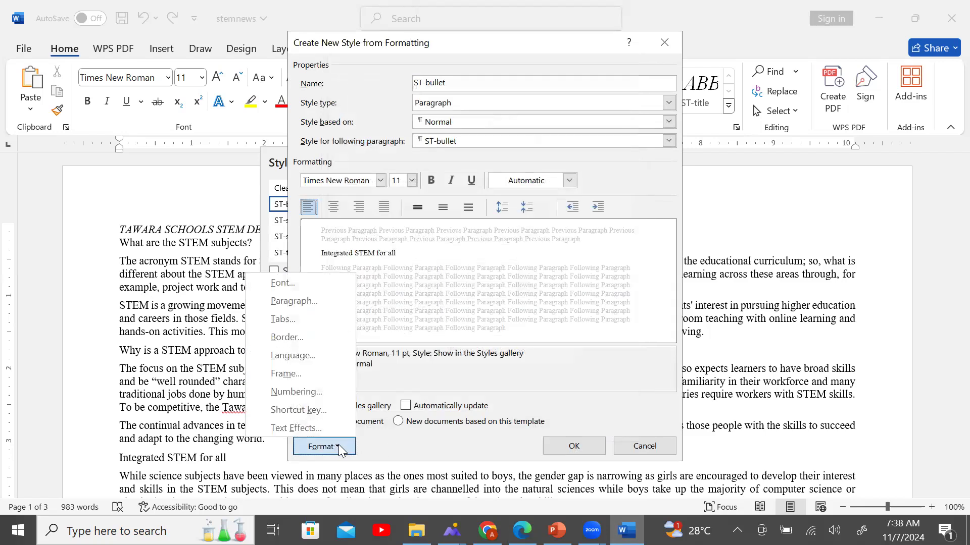
click(320, 392)
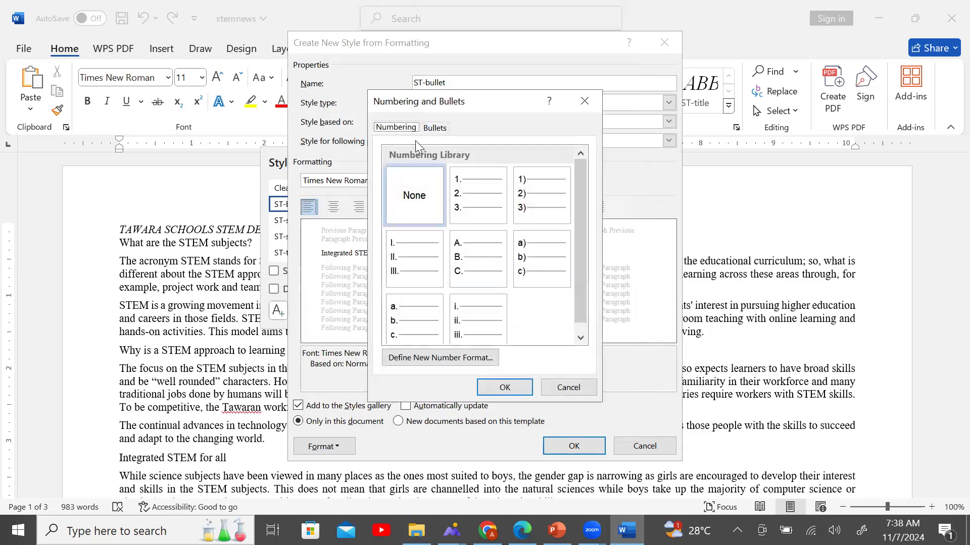
click(435, 129)
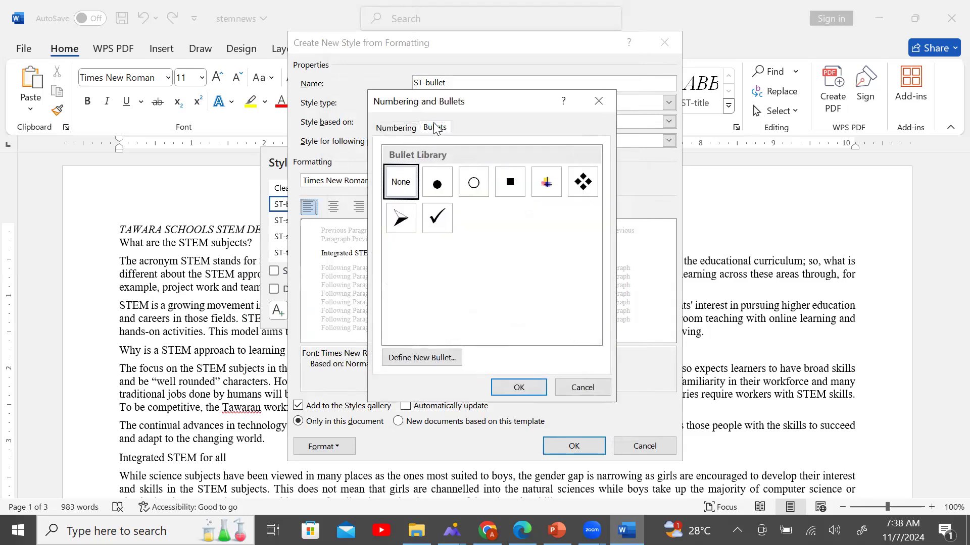
click(508, 197)
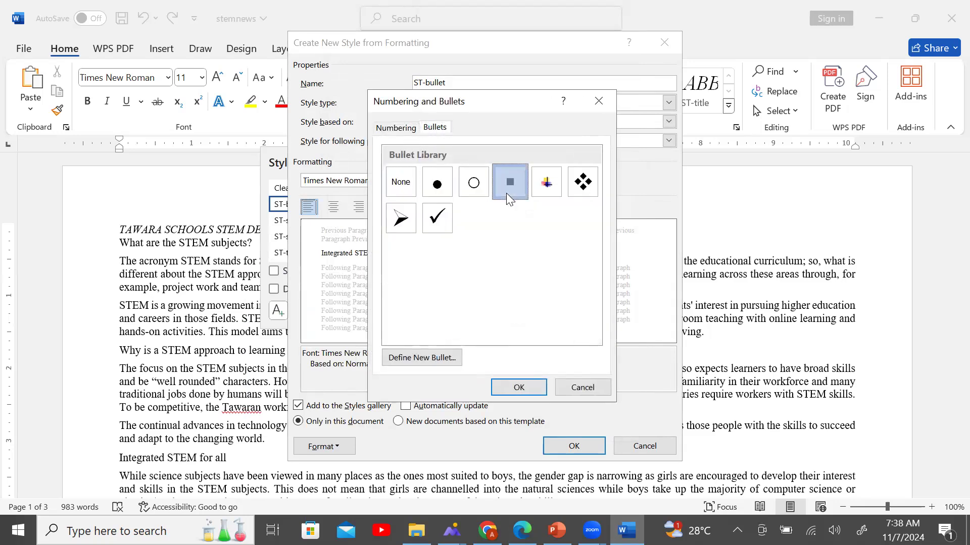
click(529, 383)
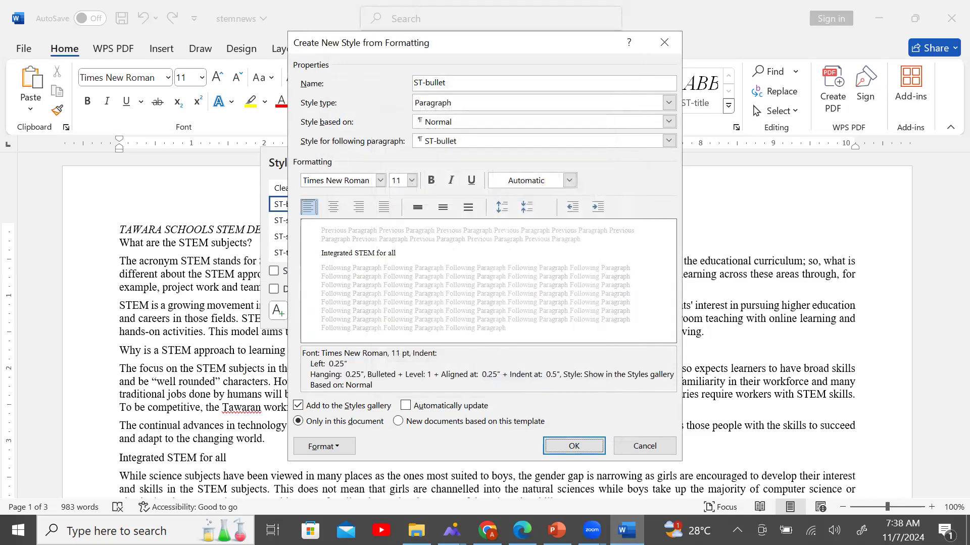
click(521, 530)
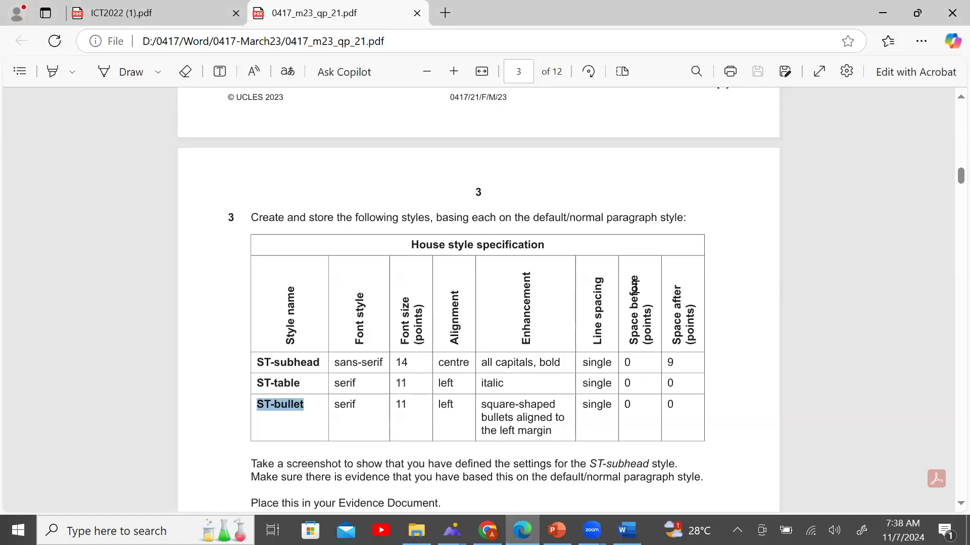
Open the ST-bullet paragraph settings and check the required spacing in the exam paper.
click(627, 530)
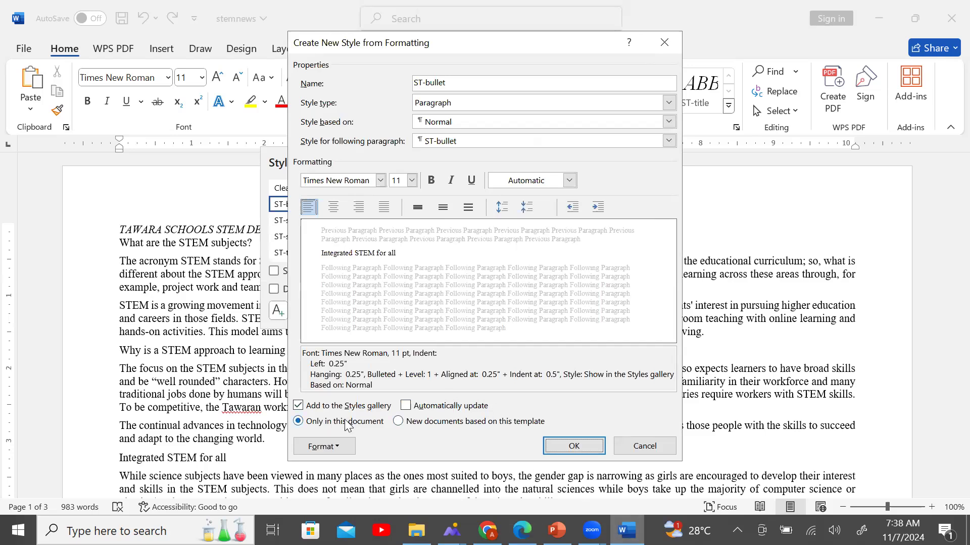
click(354, 450)
click(317, 302)
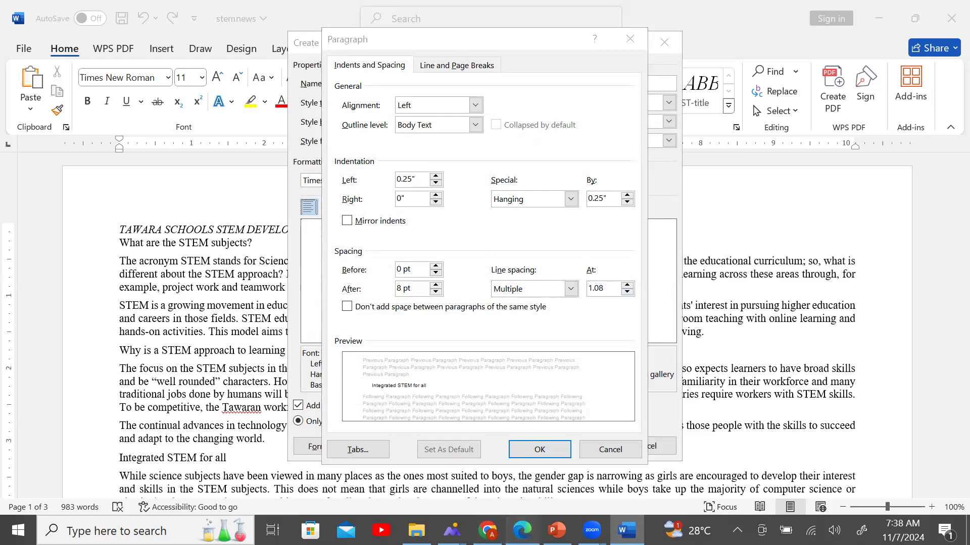
click(522, 530)
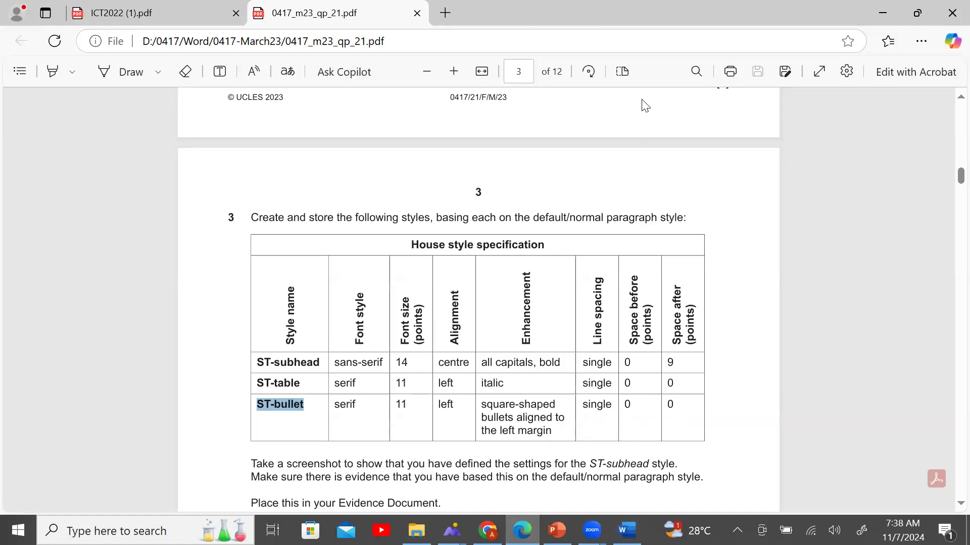
click(626, 530)
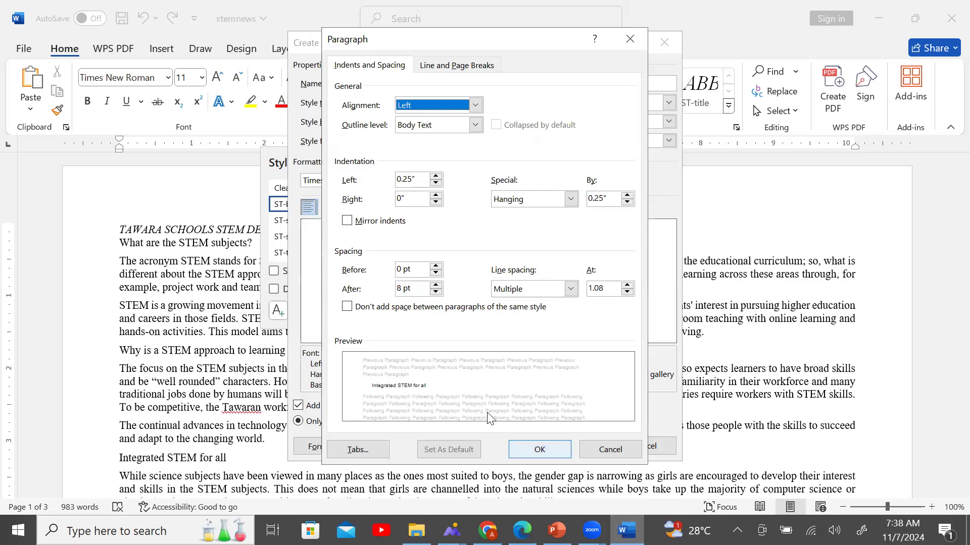
Set single line spacing and 0 pt after, keep the hanging indent, and save ST-bullet.
click(570, 288)
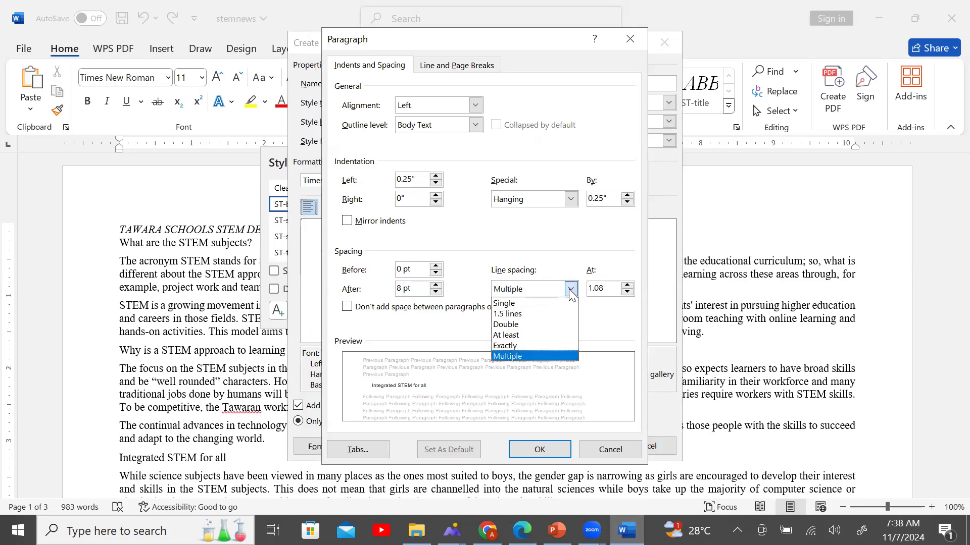
click(567, 303)
click(435, 293)
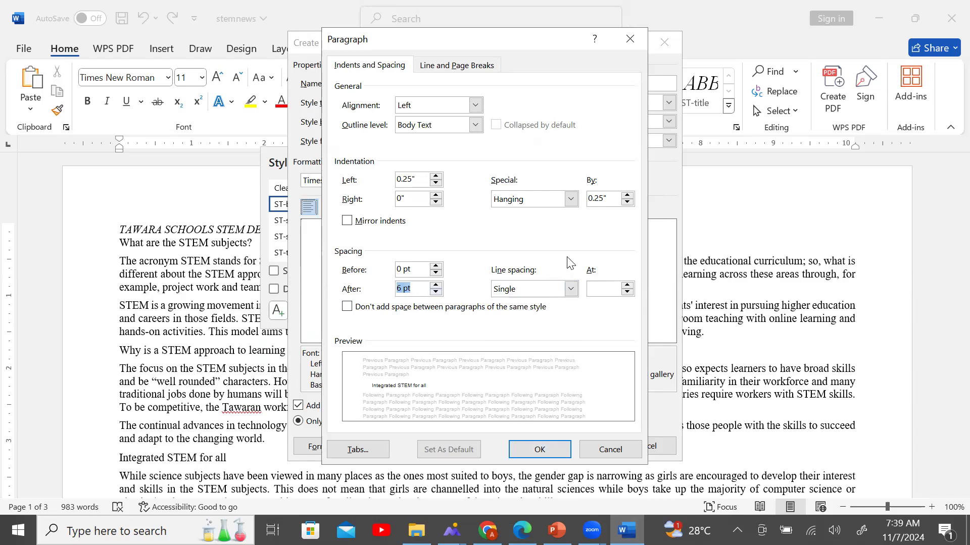
click(565, 201)
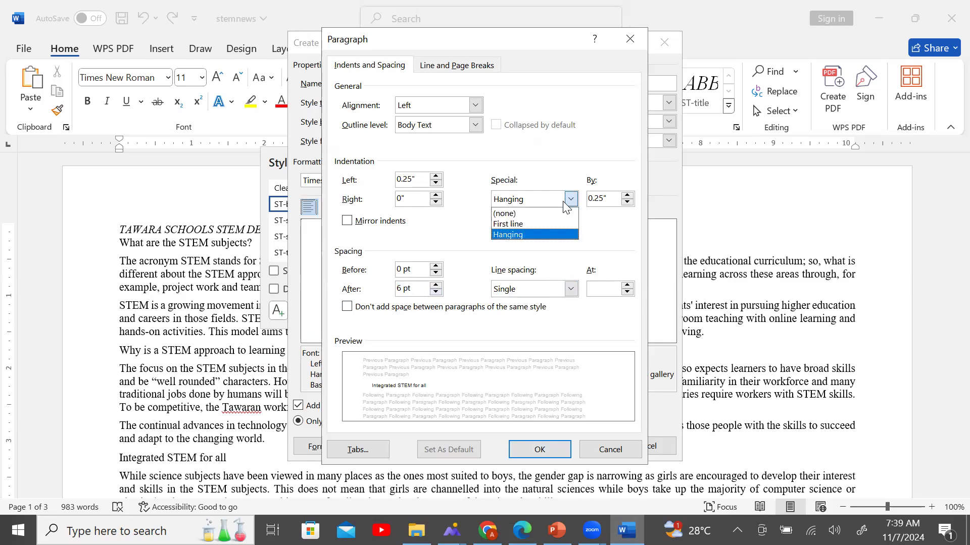
click(566, 202)
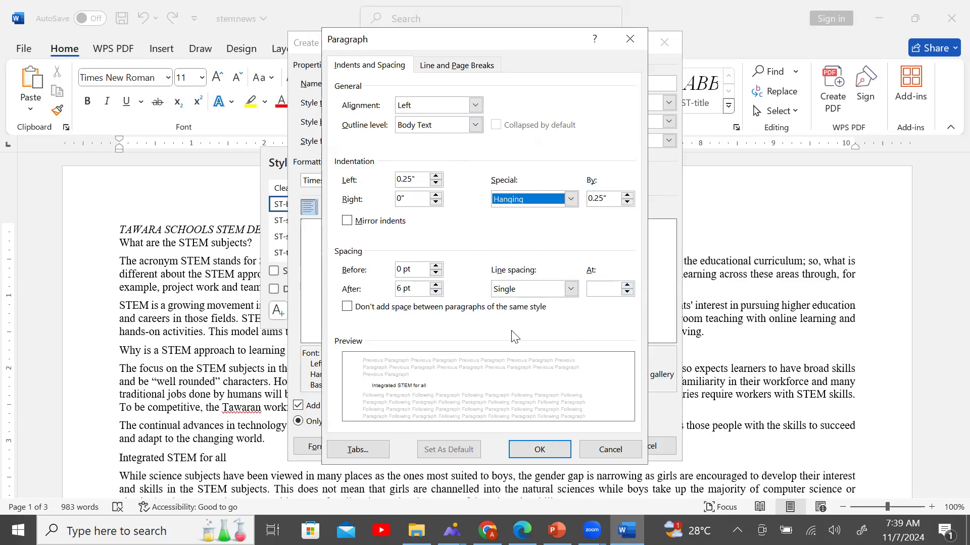
click(435, 293)
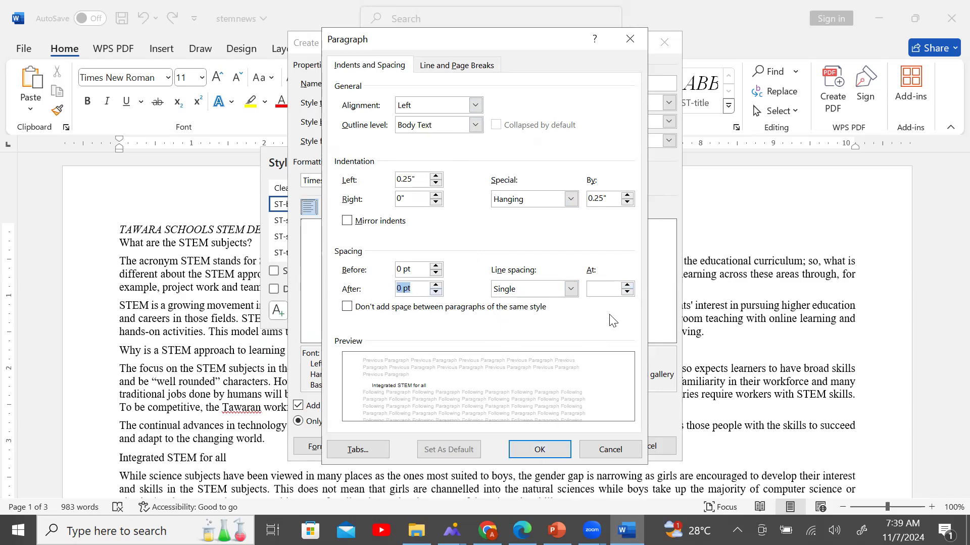
click(628, 286)
click(628, 292)
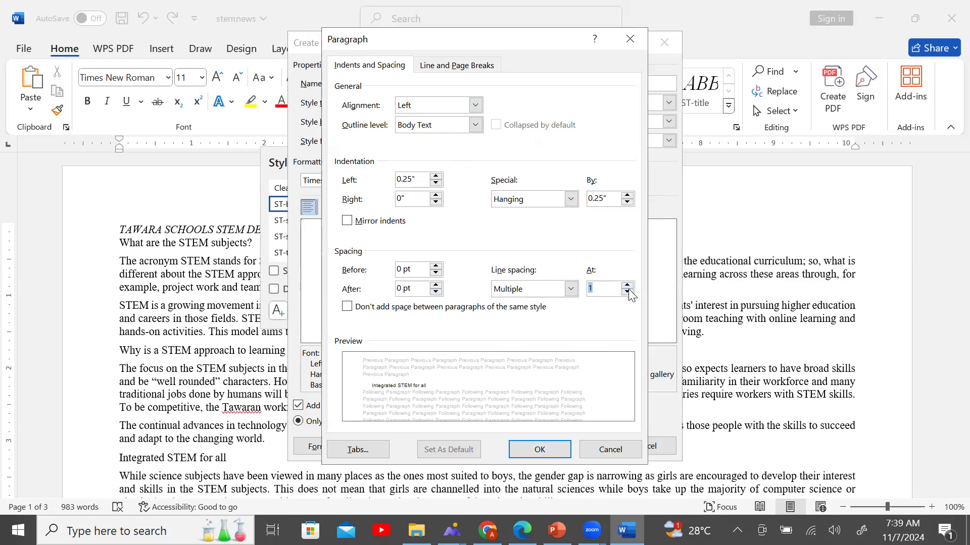
click(571, 289)
click(565, 303)
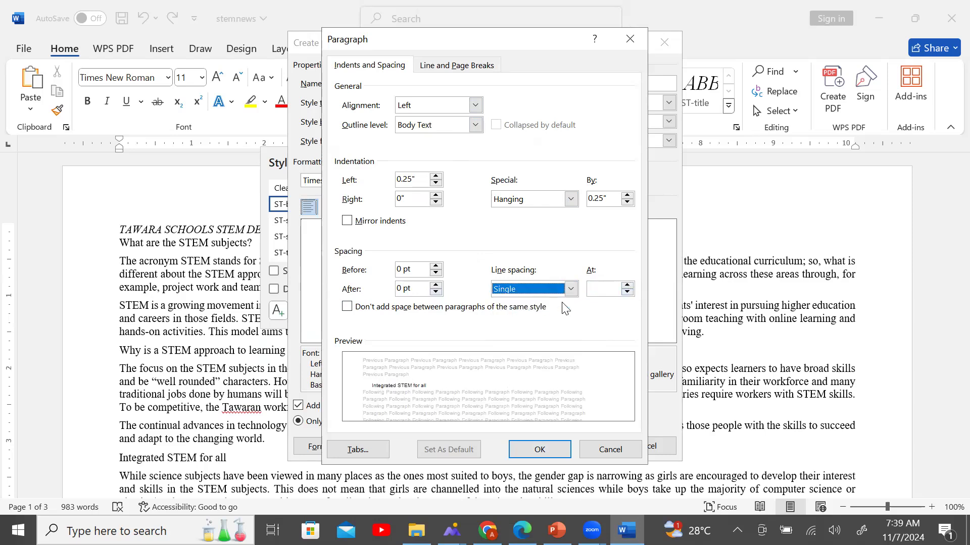
click(528, 447)
click(557, 448)
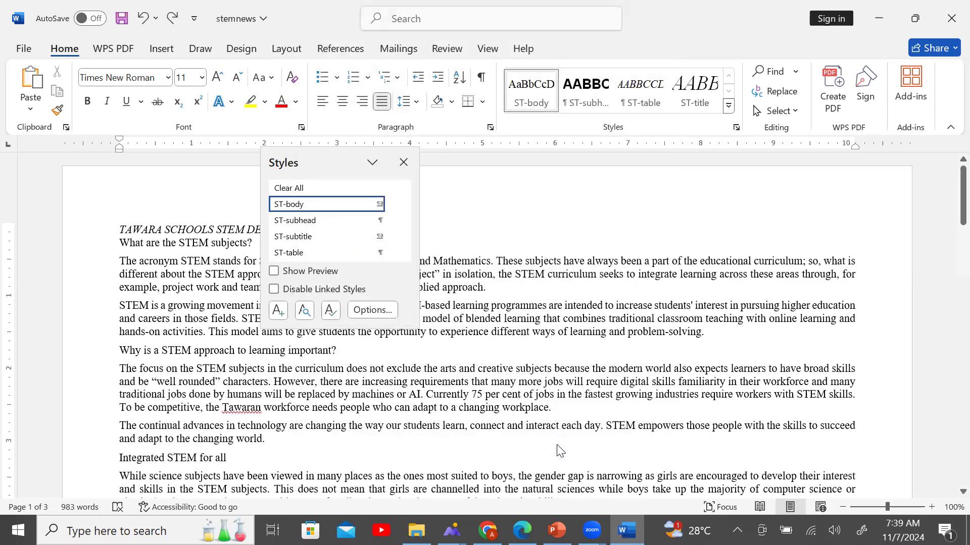
After checking the exam paper, apply ST-subhead to the 'Integrated STEM for all' line.
key(alt+Tab)
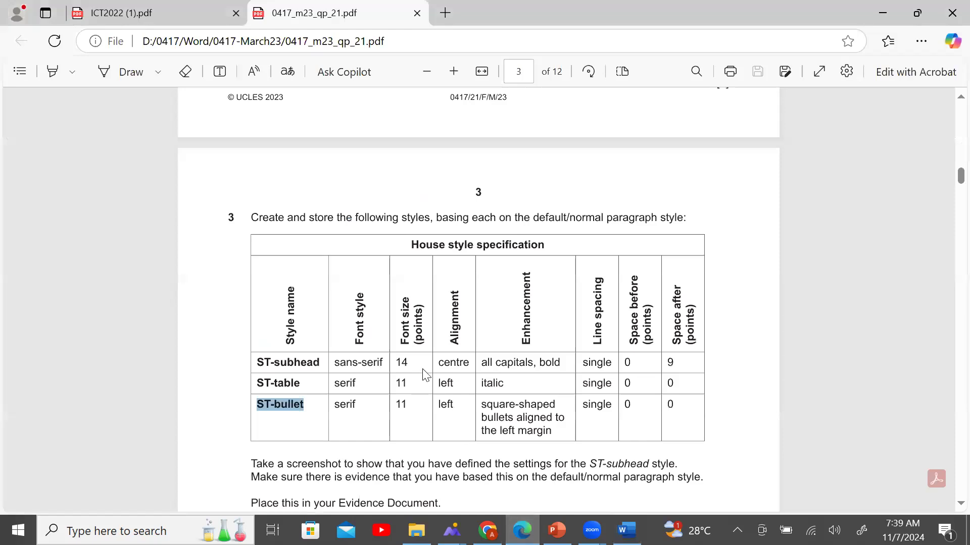
scroll(523, 376, down, 3)
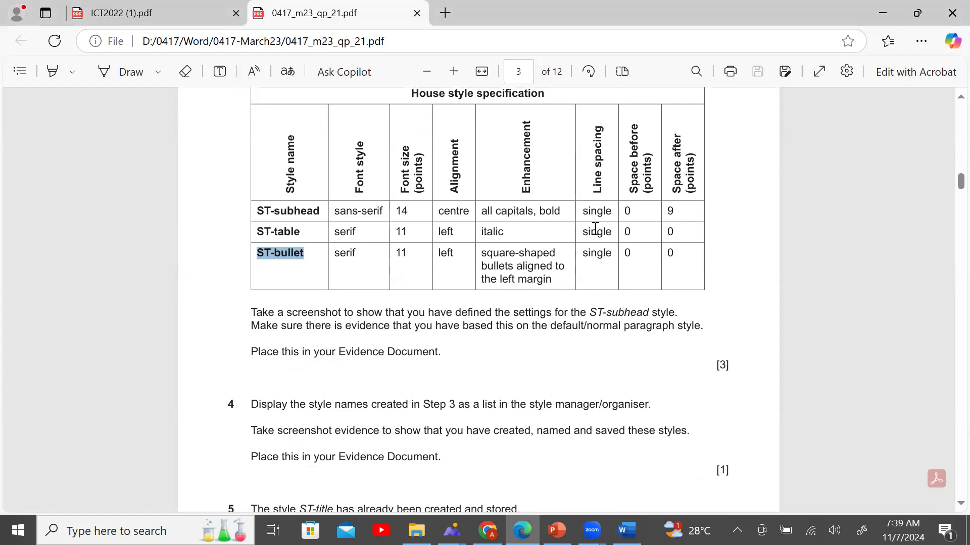
click(626, 531)
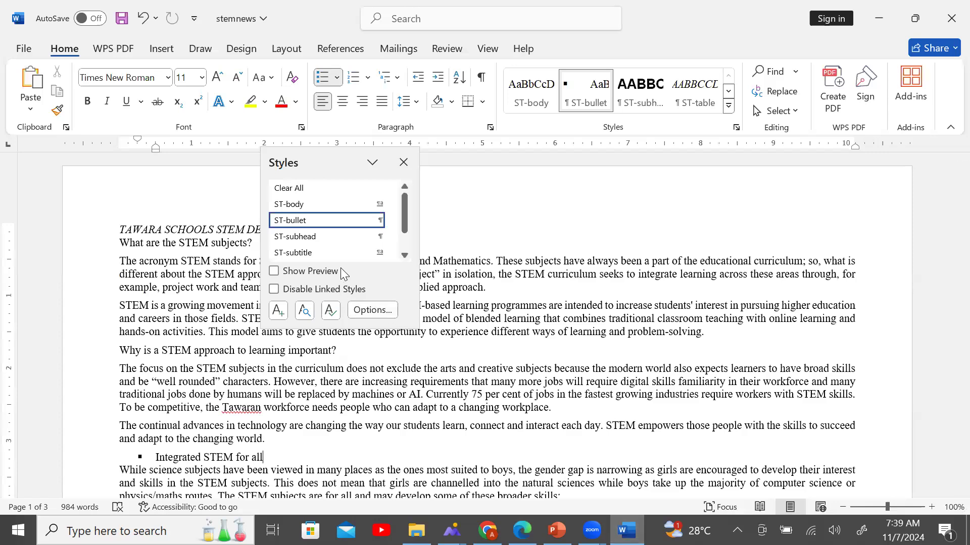
click(332, 237)
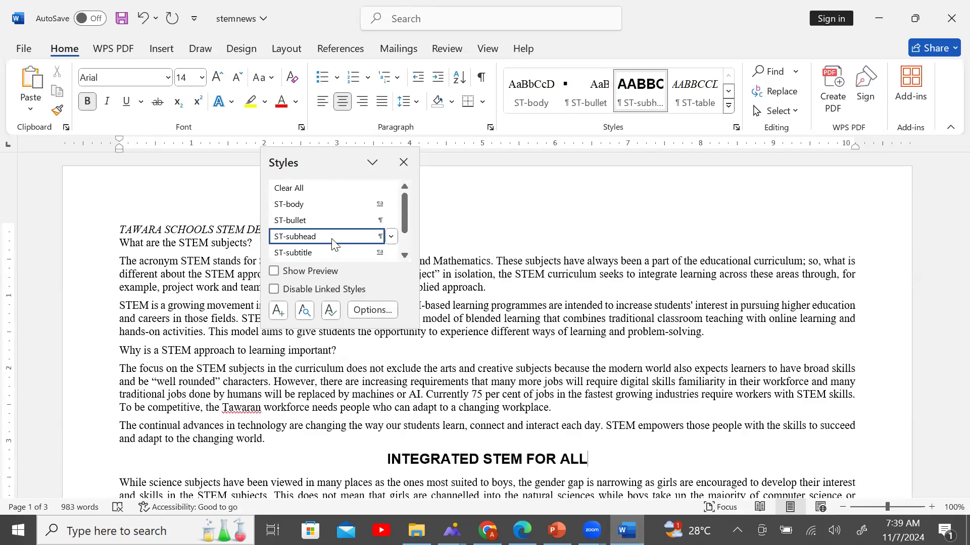
right_click(333, 242)
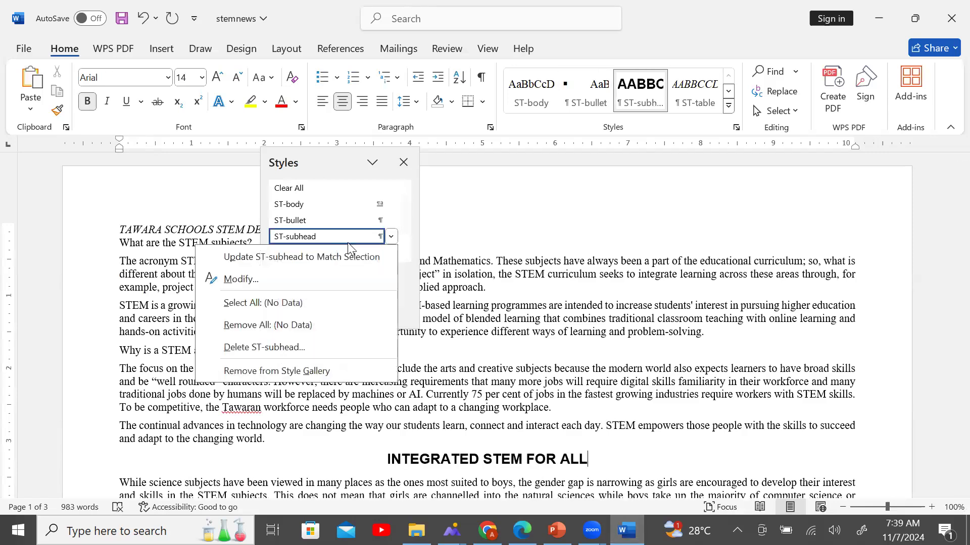
Open the ST-subhead style definition and compare its description with the house style spec.
click(337, 283)
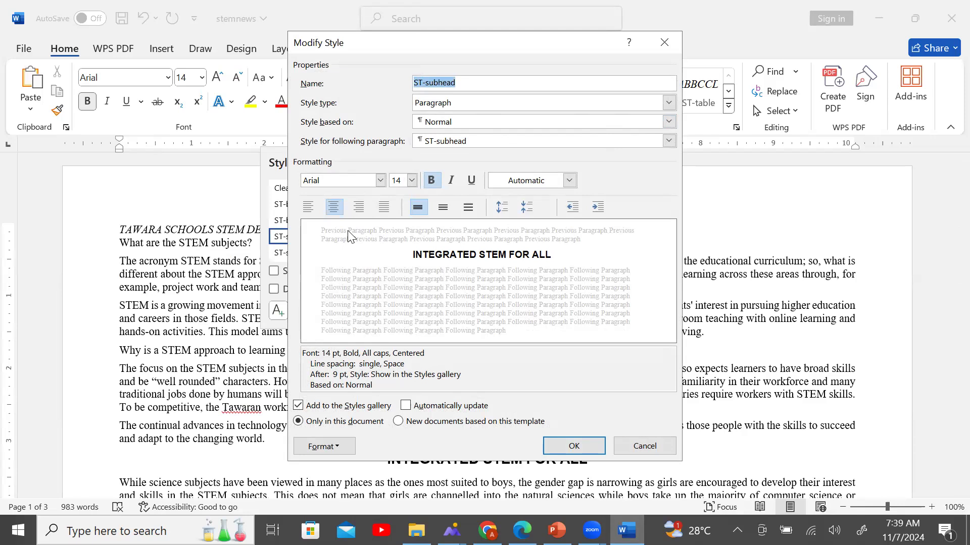
click(305, 354)
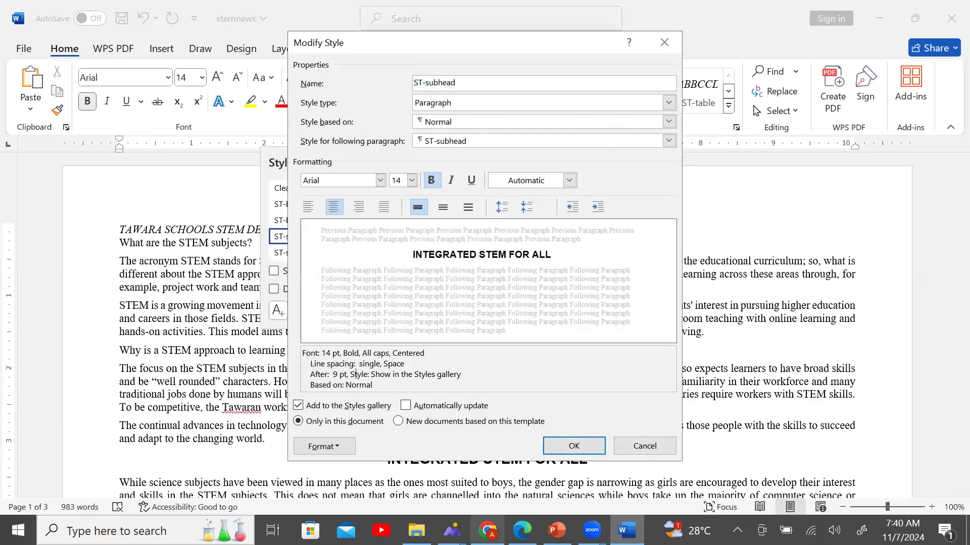
click(522, 530)
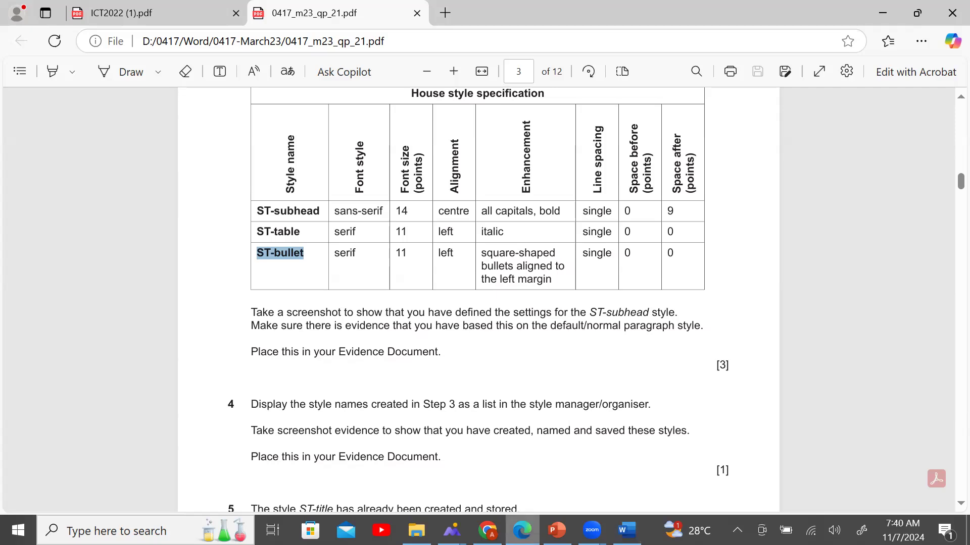
click(626, 531)
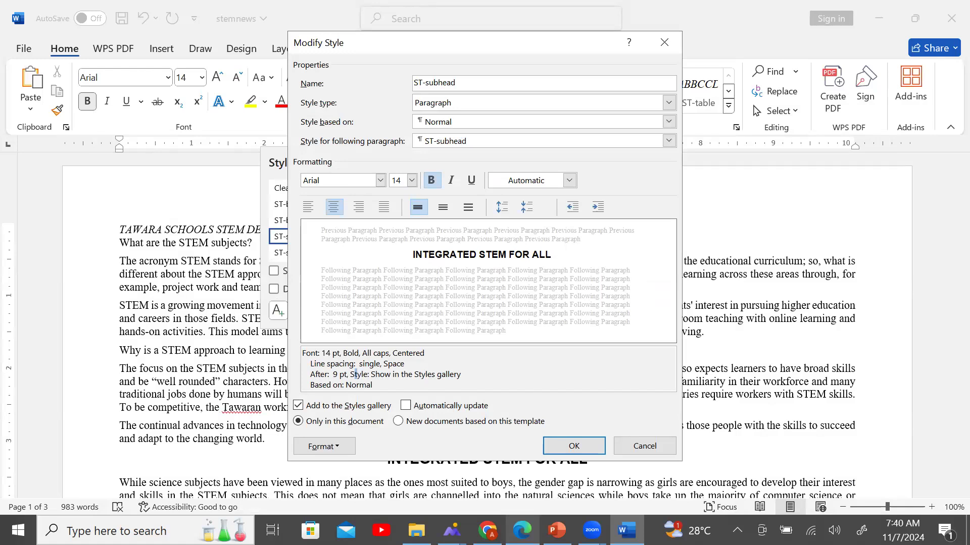
drag(303, 353, 471, 383)
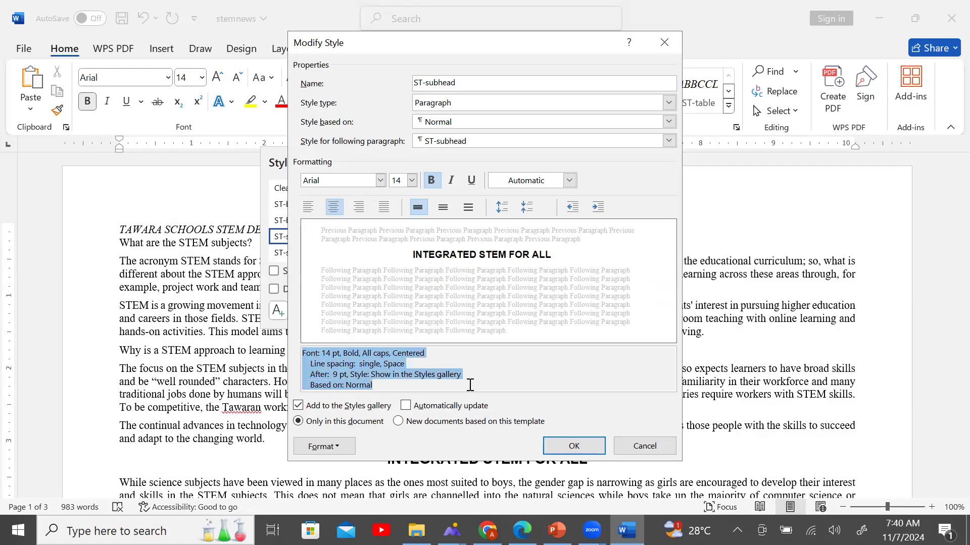
click(575, 382)
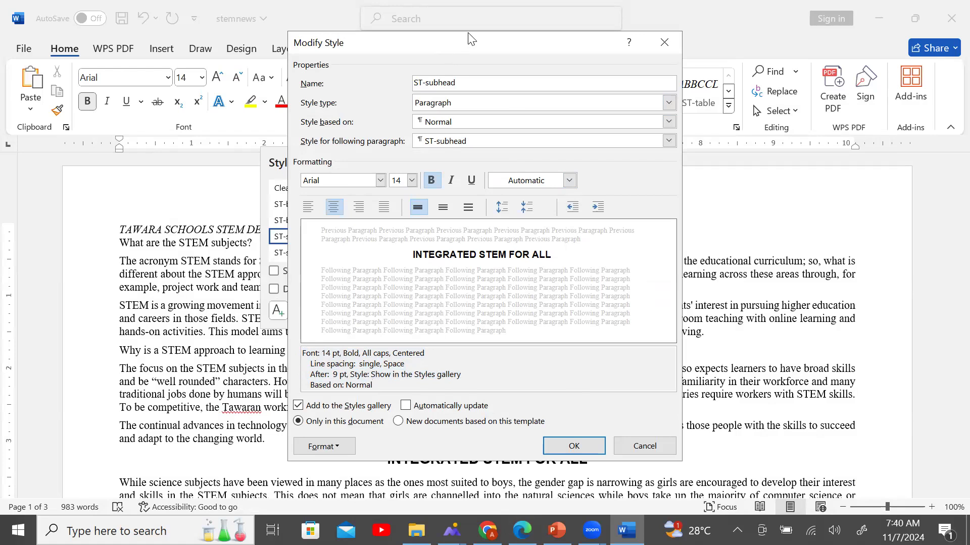
Reposition the ST-subhead style window fully into view for a screenshot.
drag(469, 34, 449, 45)
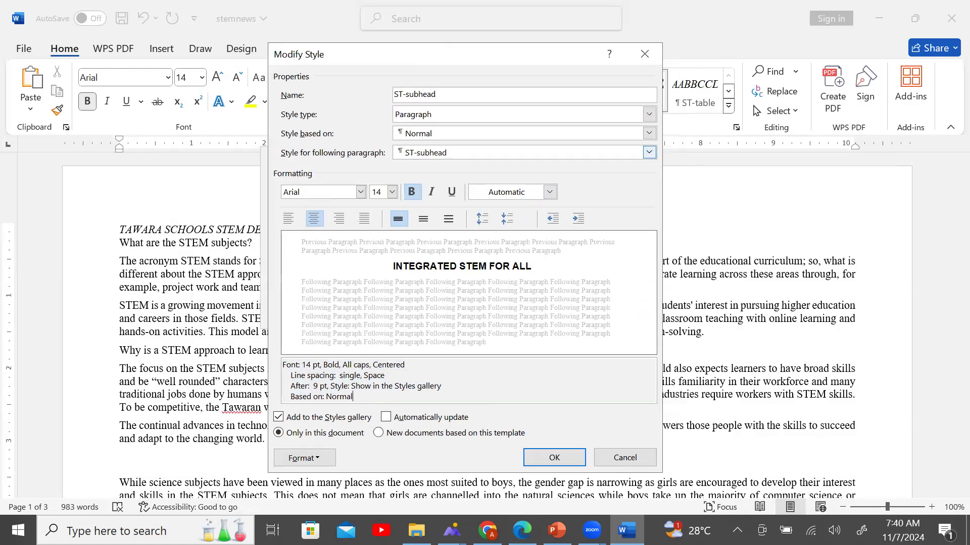
drag(500, 58, 492, 40)
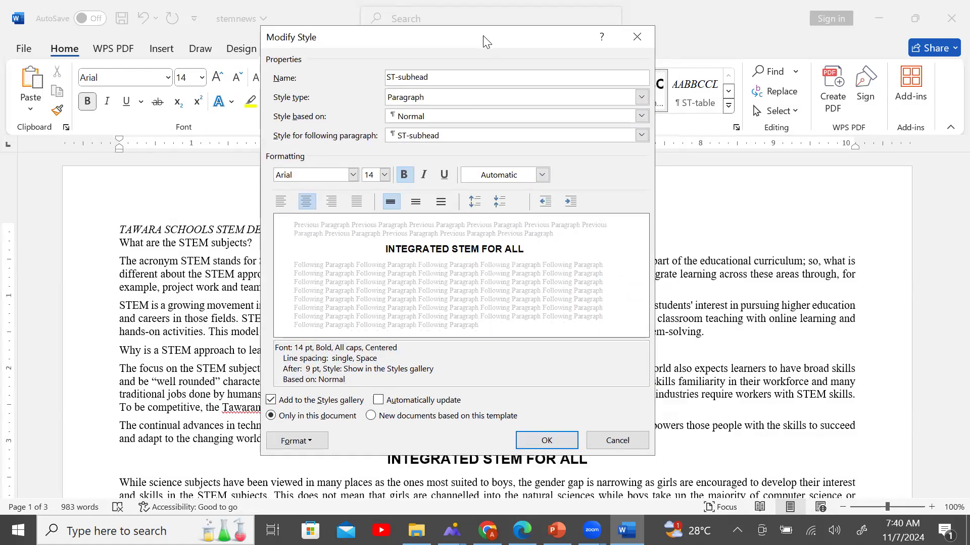
key(super)
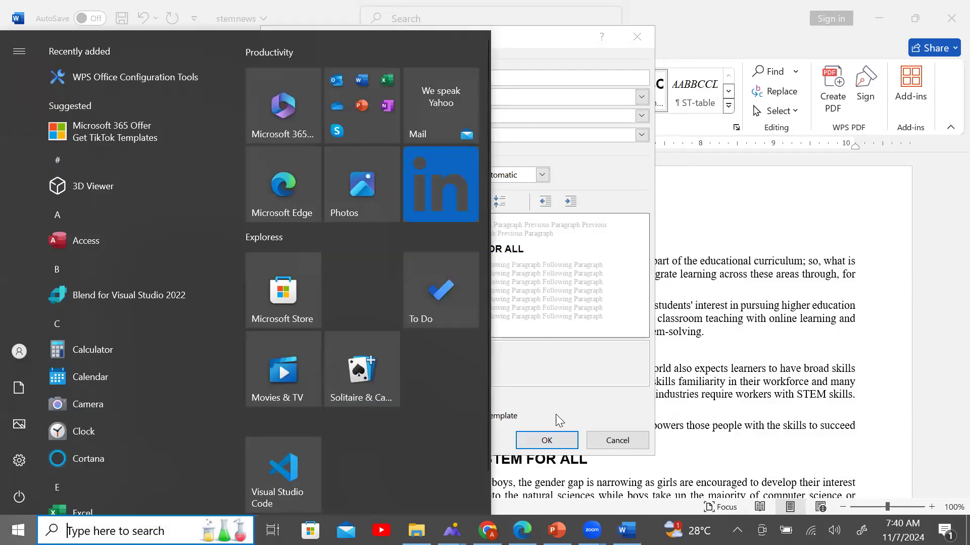
Snip the ST-subhead style window, close Snipping Tool without saving, and cancel Modify Style.
text(s)
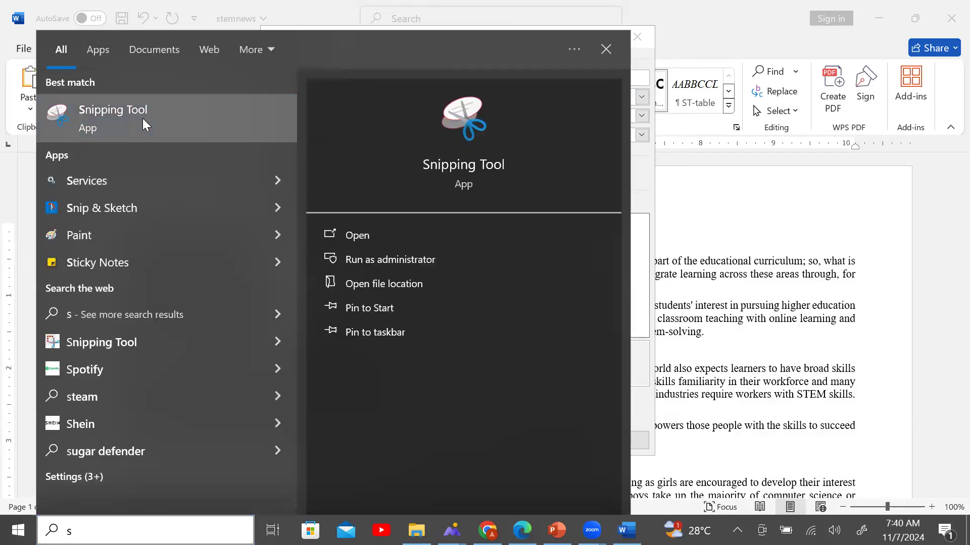
click(142, 120)
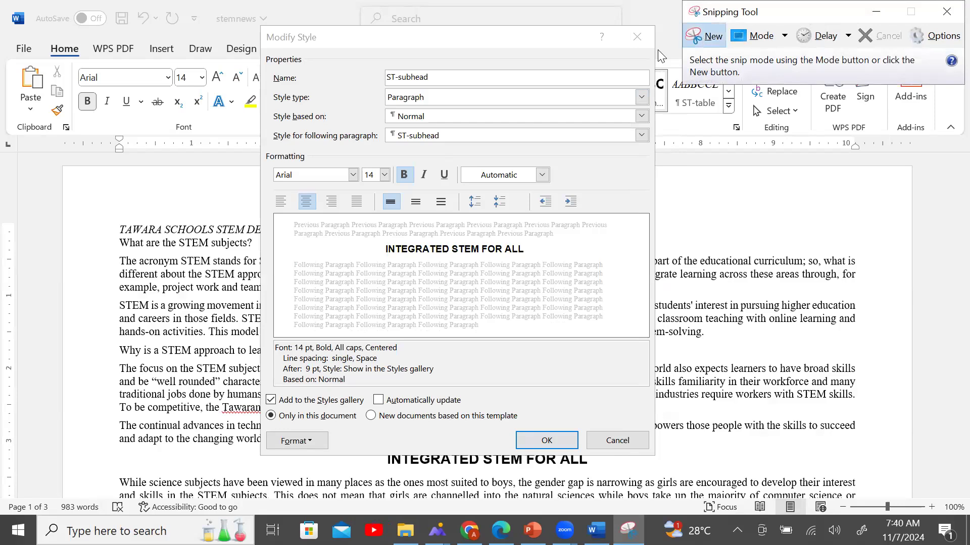
click(705, 36)
drag(266, 30, 656, 455)
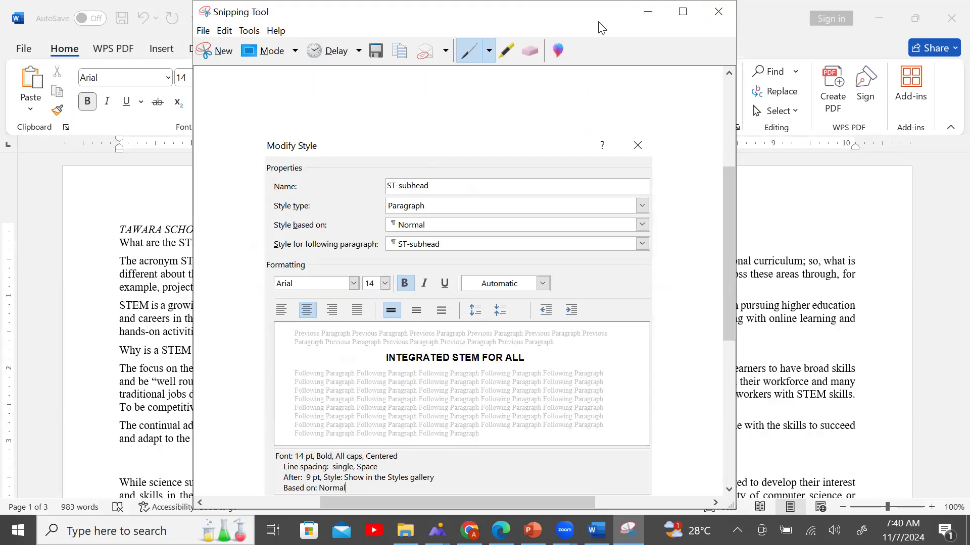
drag(599, 23, 599, 73)
click(720, 62)
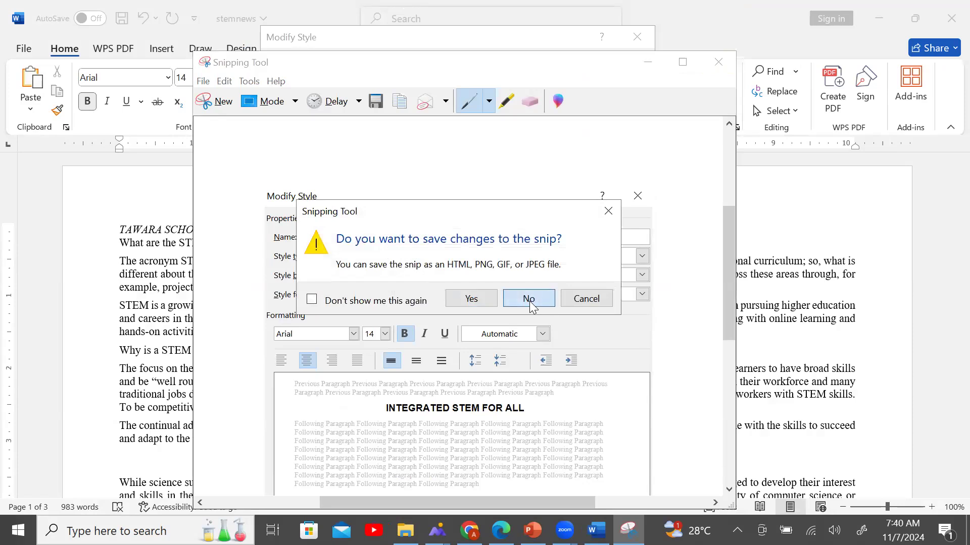
click(528, 299)
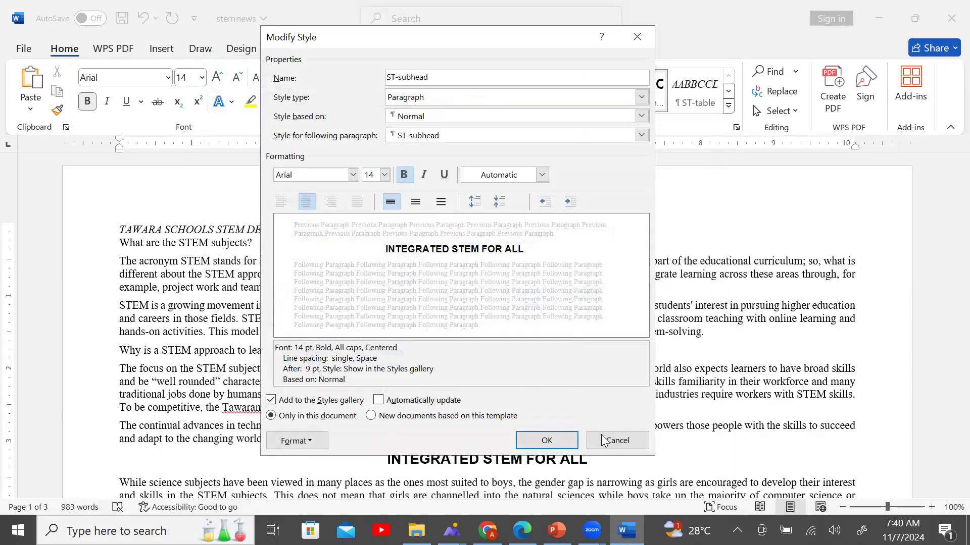
click(630, 440)
Read exam step 4 on listing the created styles, then return to Word.
key(alt+Tab)
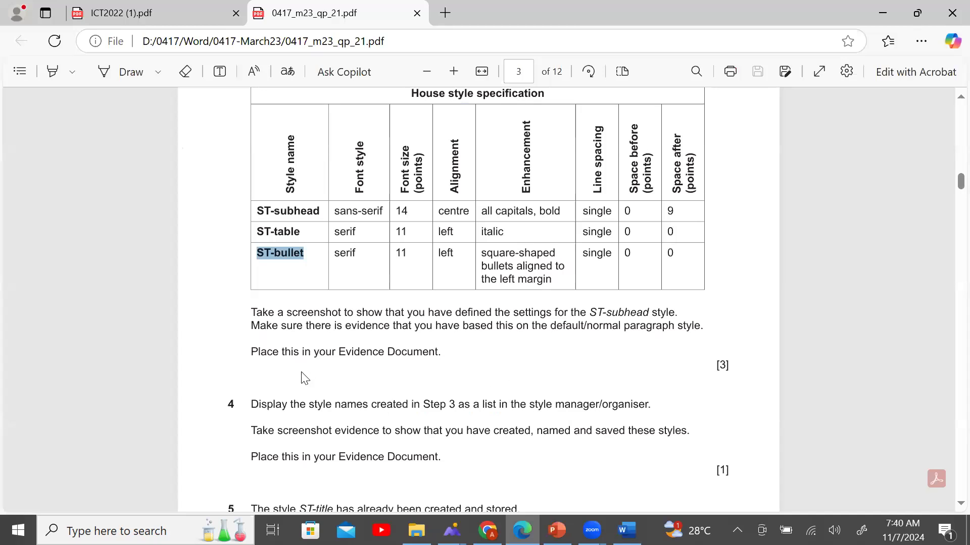
scroll(304, 379, down, 3)
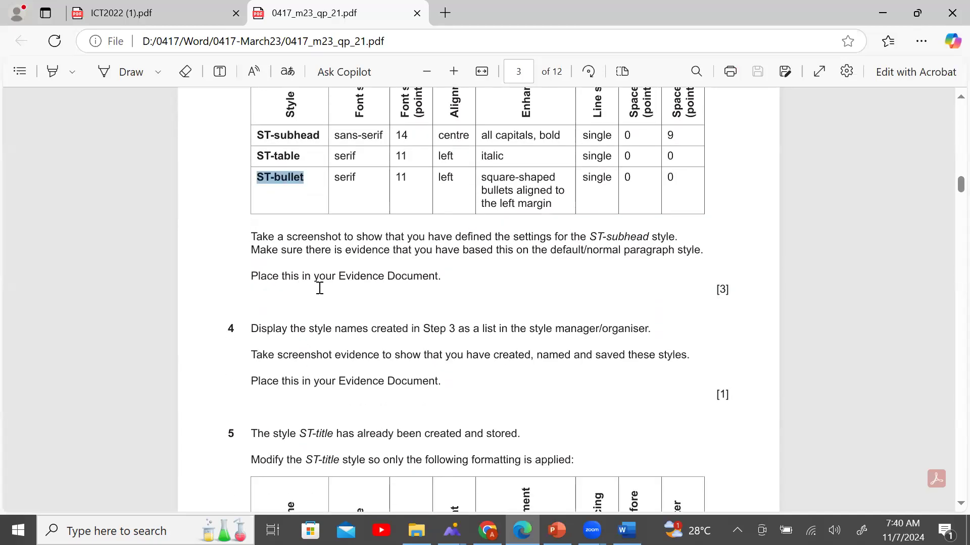
scroll(530, 296, down, 3)
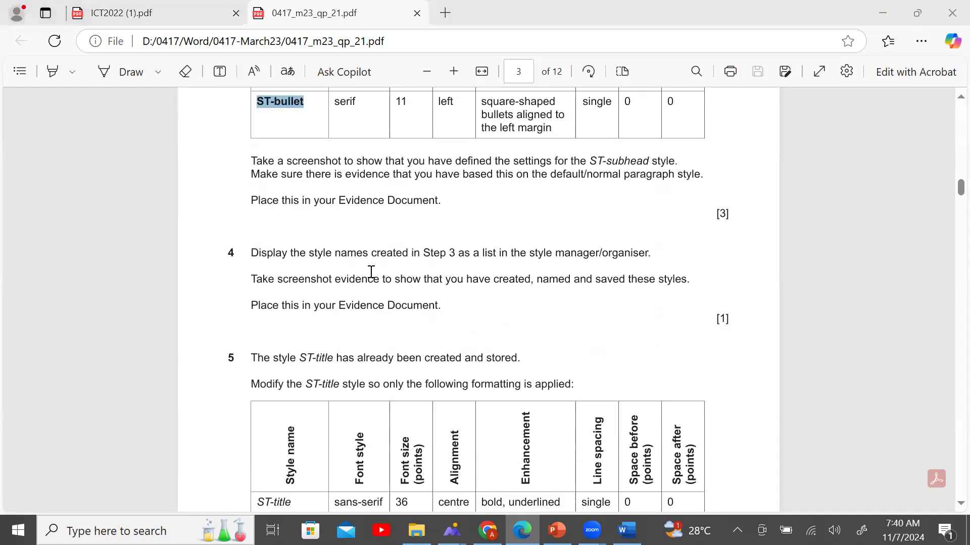
scroll(470, 277, up, 5)
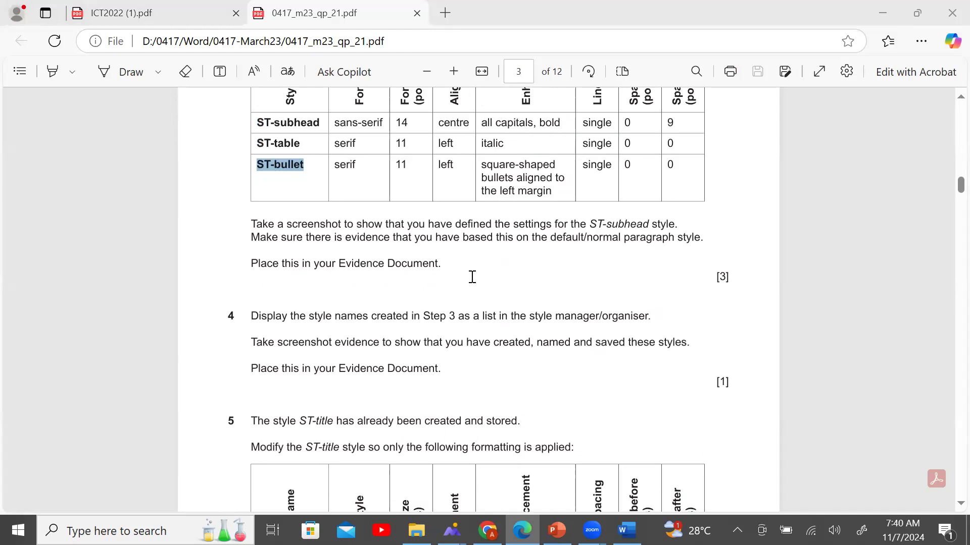
scroll(474, 287, down, 4)
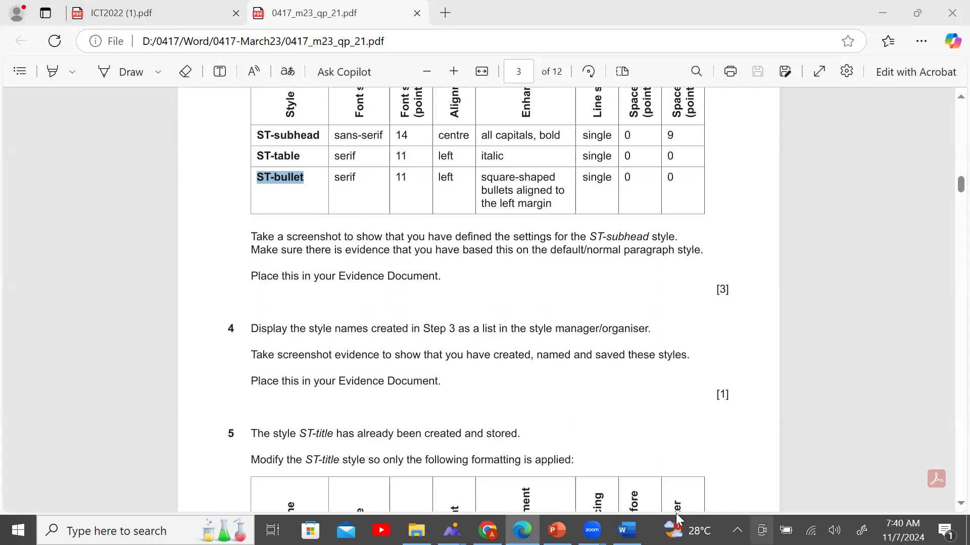
click(251, 329)
drag(251, 329, 663, 340)
click(475, 422)
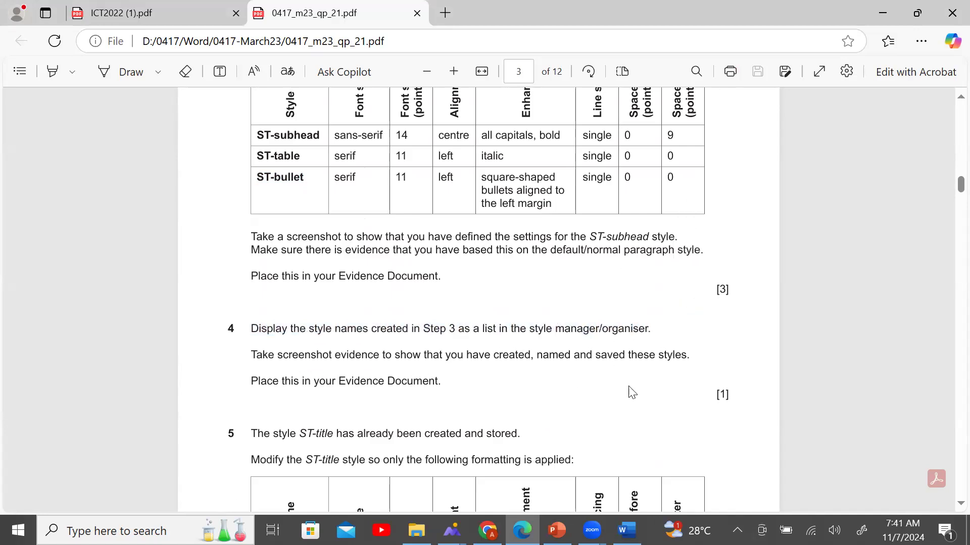
click(626, 531)
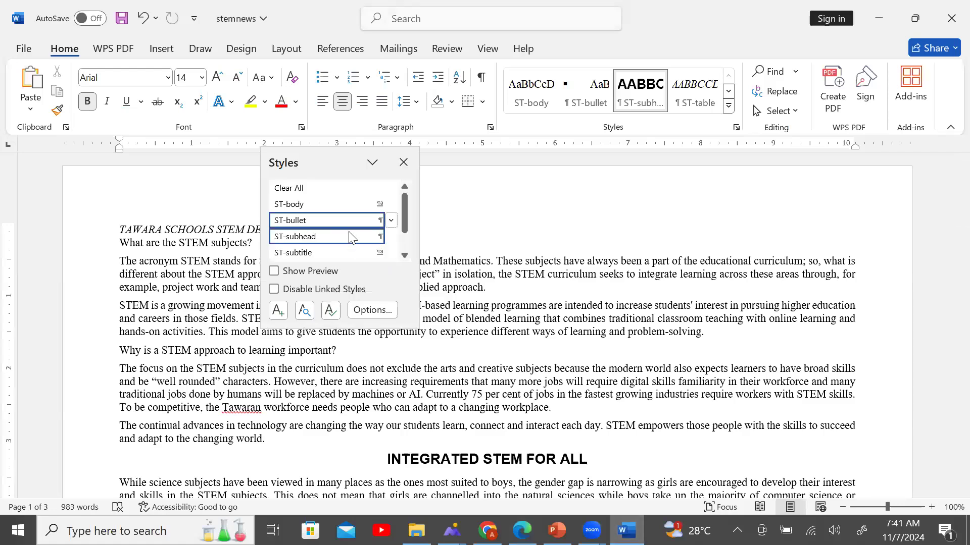
Enlarge the Styles list to show all six ST styles, then start and cancel a snip.
click(356, 329)
drag(345, 323, 343, 407)
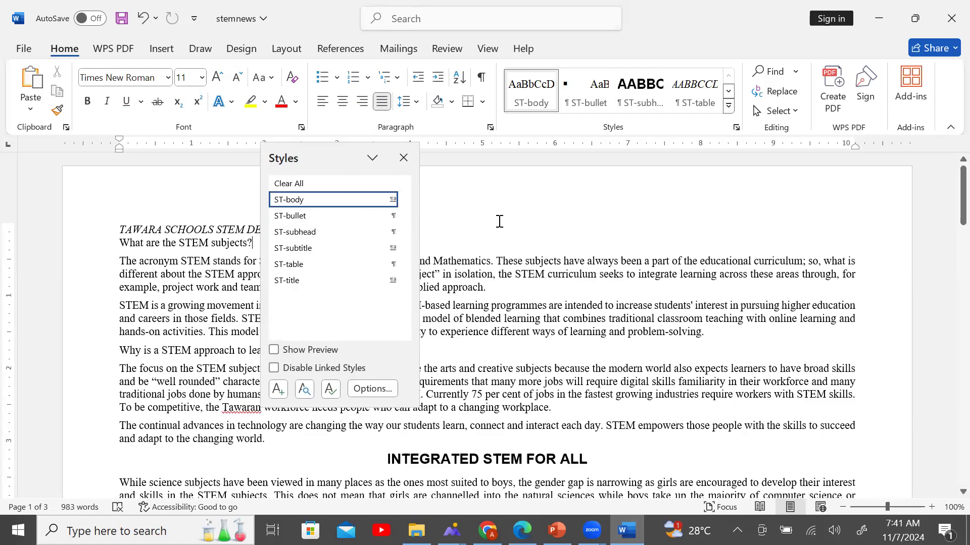
key(super)
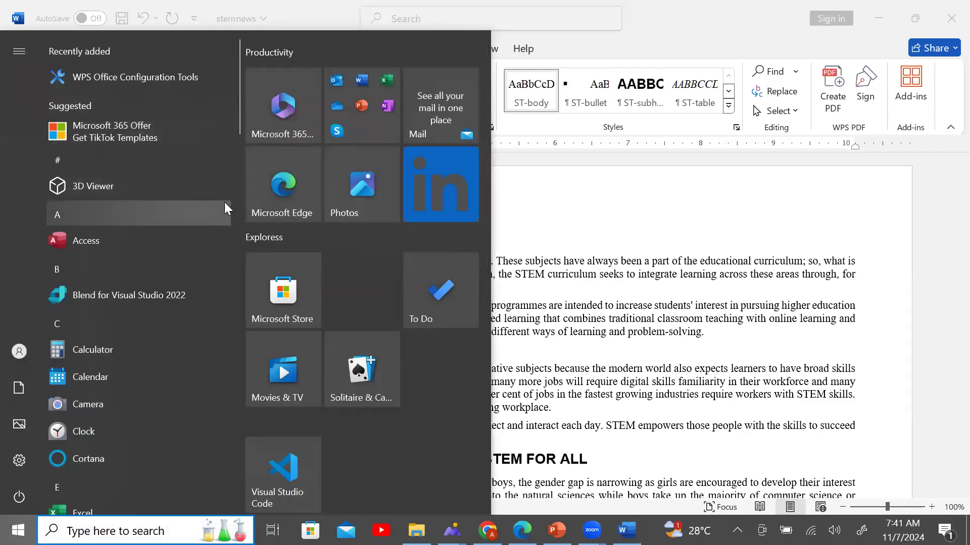
text(s)
click(145, 126)
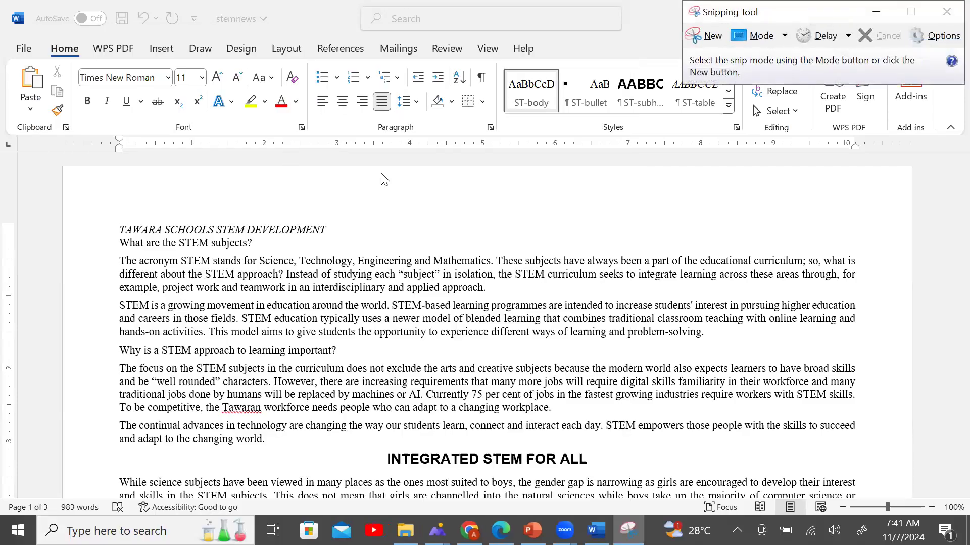
key(ctrl+n)
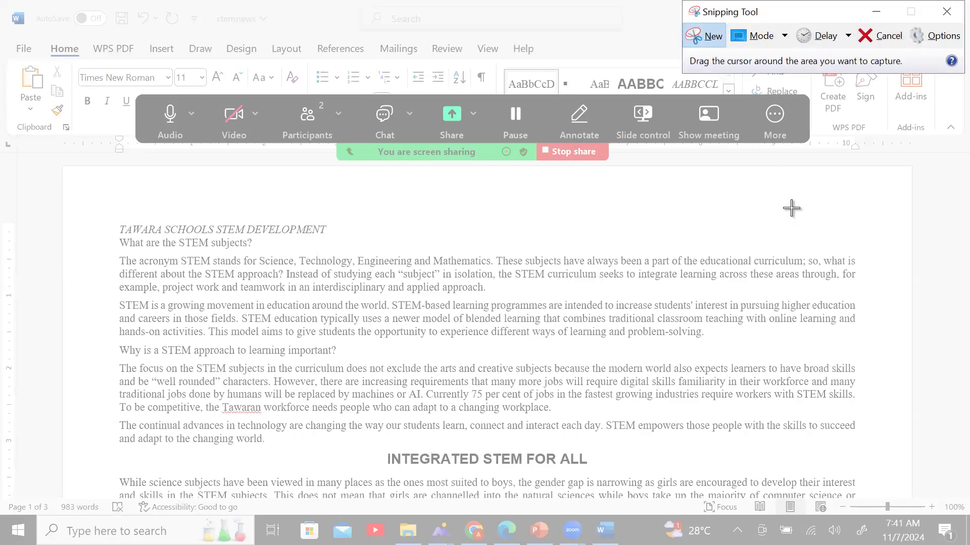
key(Escape)
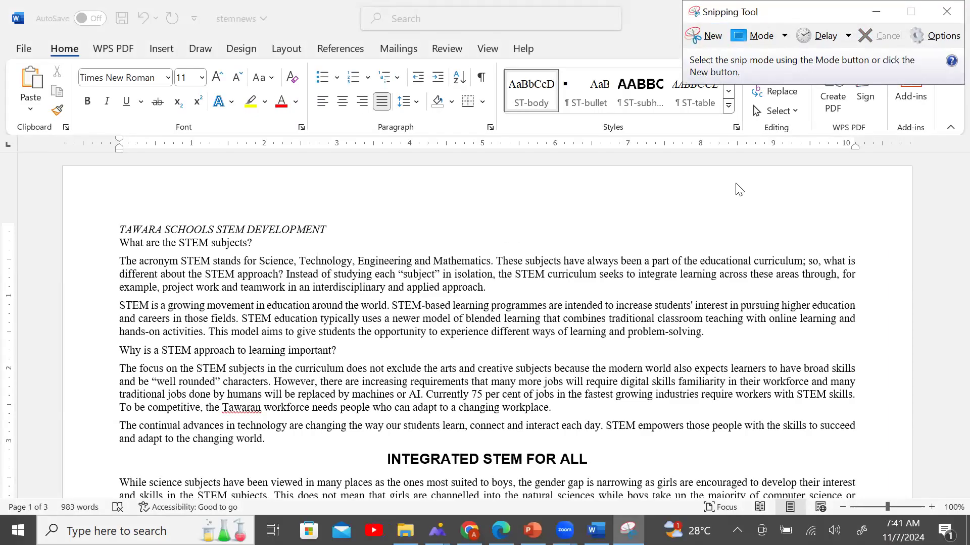
click(736, 127)
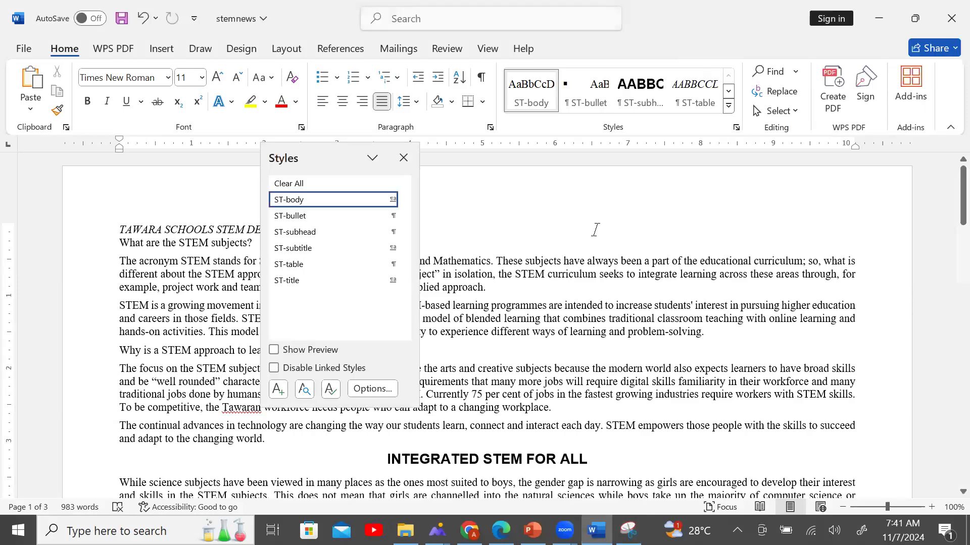
Relaunch Snipping Tool and return to Word with the ST styles list showing.
key(super)
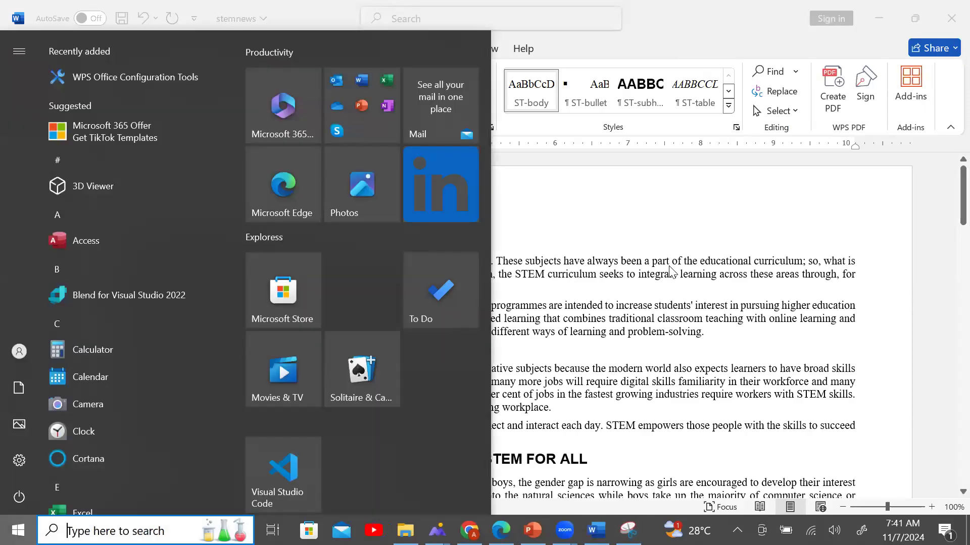
text(s)
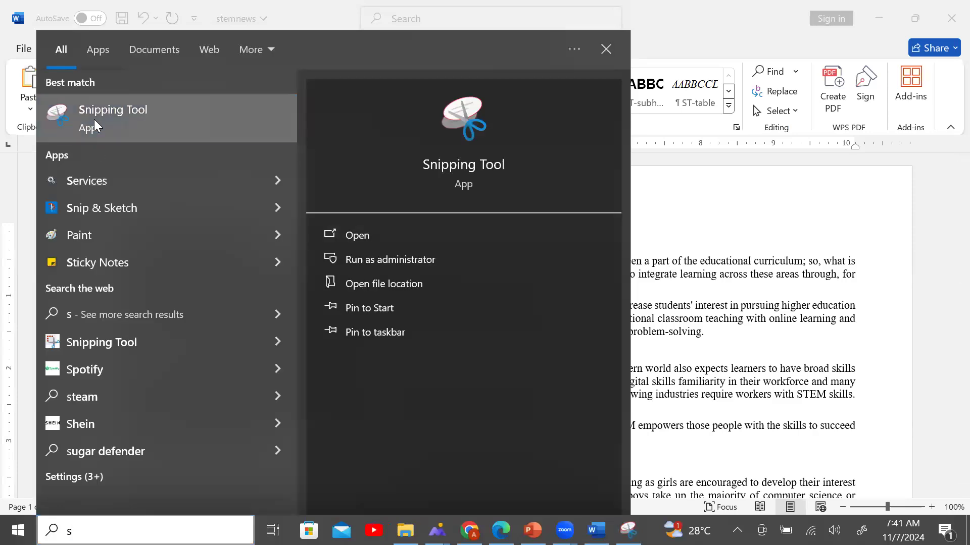
click(96, 127)
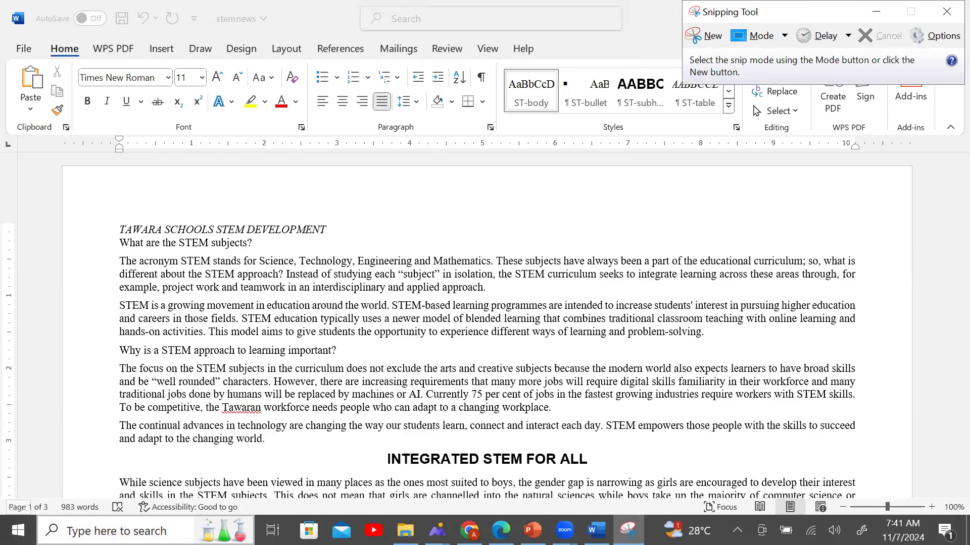
mouse_move(501, 530)
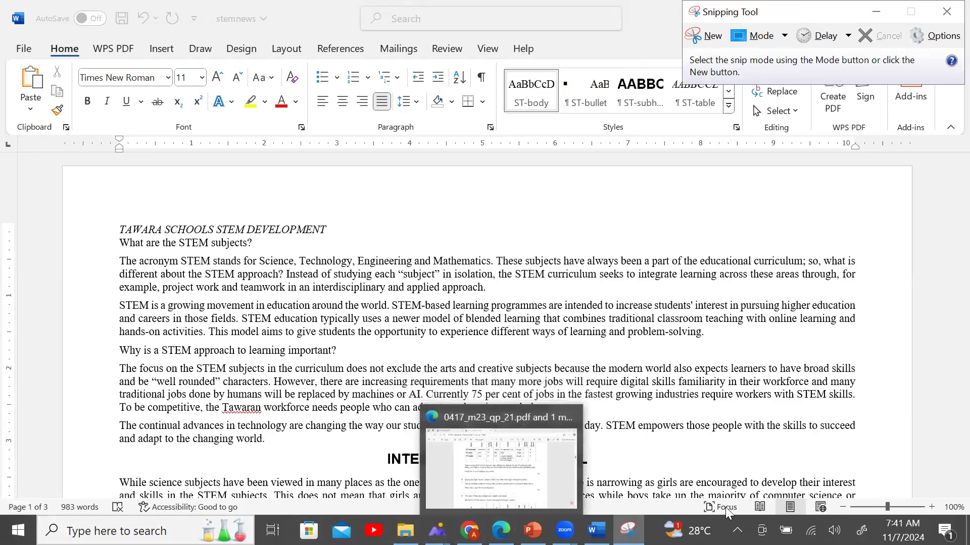
key(alt+Tab)
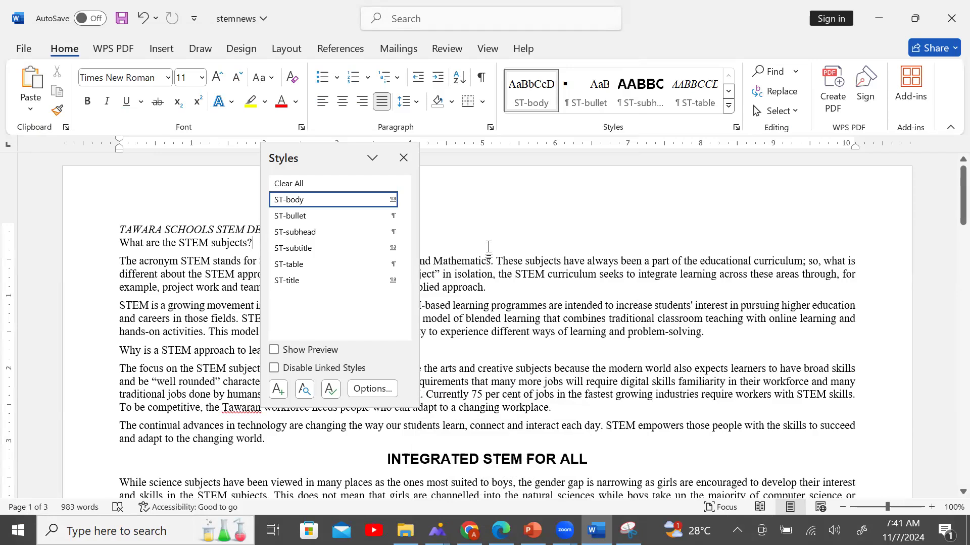
Open and dismiss the Styles list display options, and glance at the battery status.
click(372, 389)
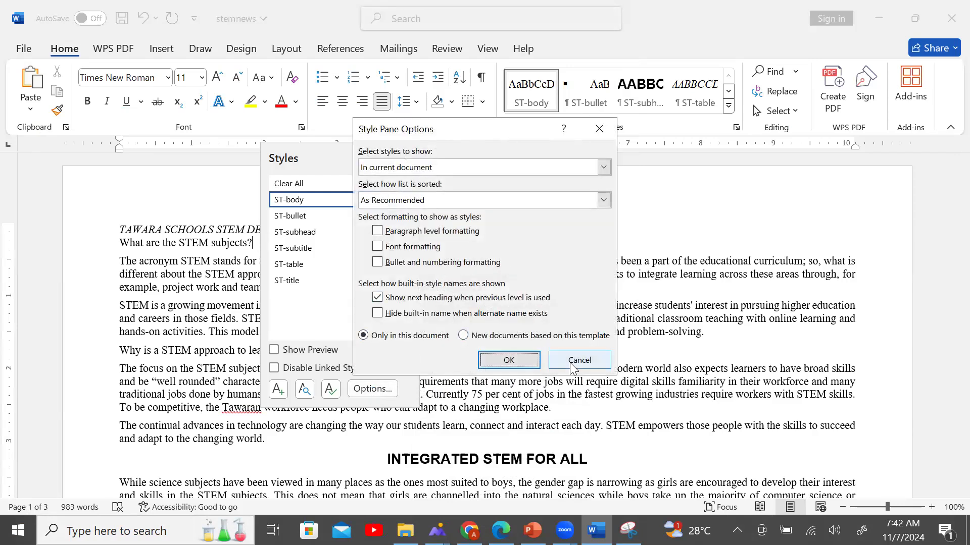
click(572, 363)
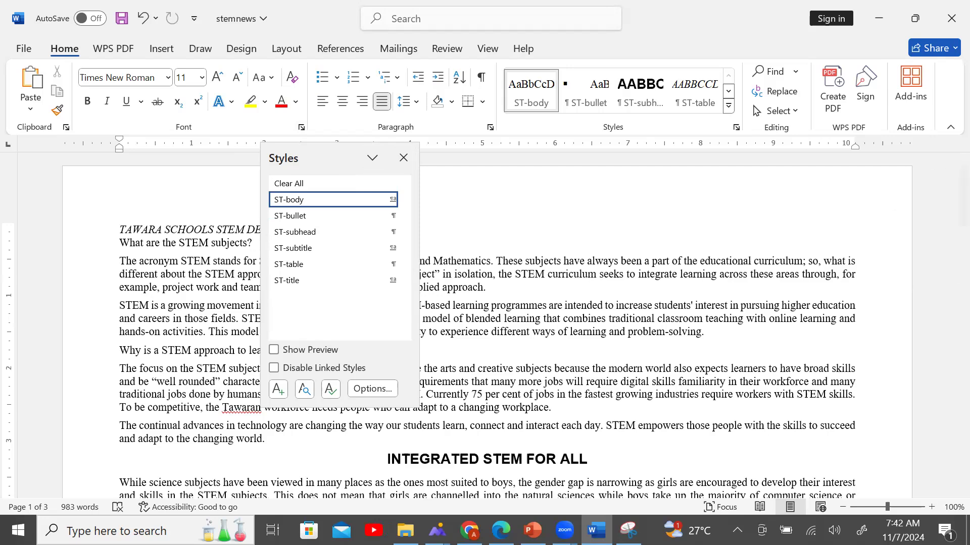
click(786, 530)
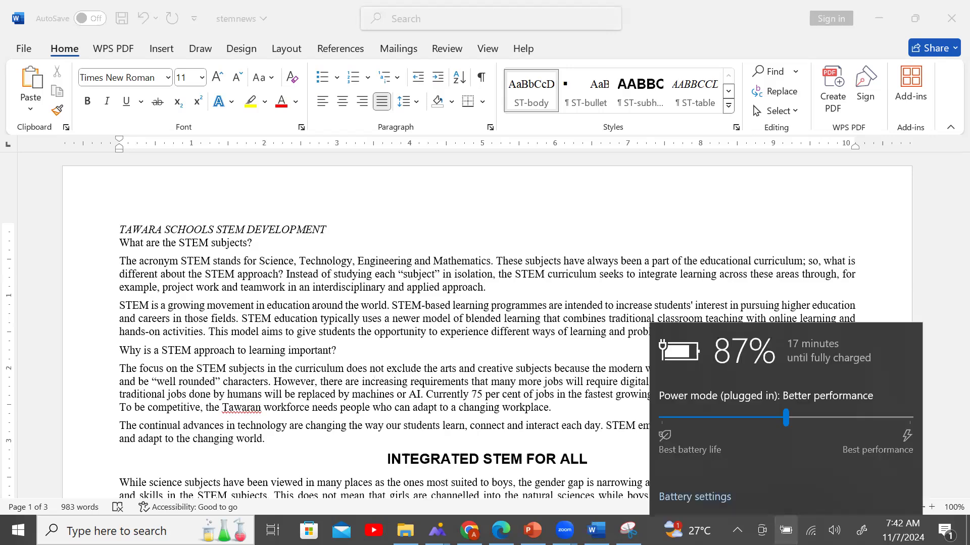
click(613, 277)
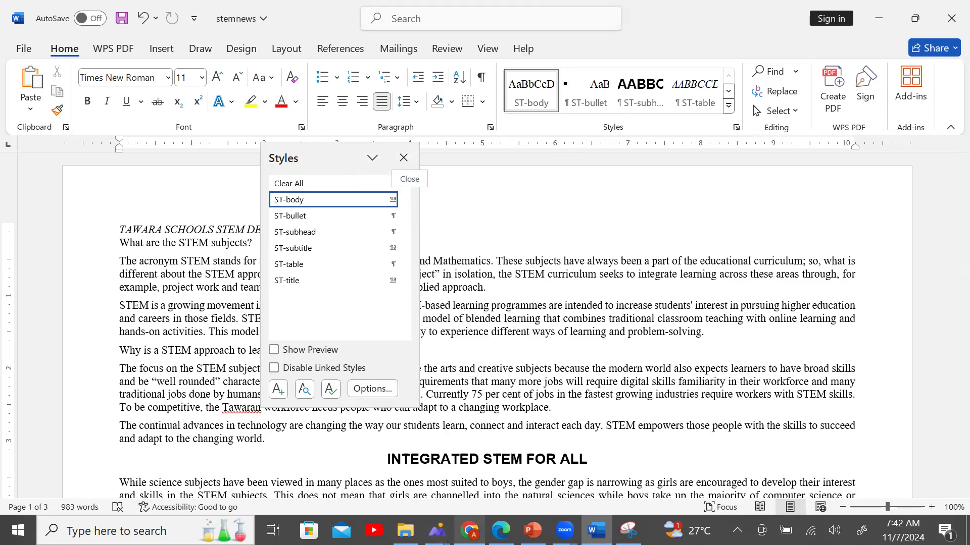
Switch to the exam paper and mark the step 4 instruction while reading.
click(501, 530)
drag(247, 326, 638, 377)
click(529, 383)
Scroll to and highlight exam step 5 on restyling ST-title, then return to stemnews.
scroll(528, 380, down, 5)
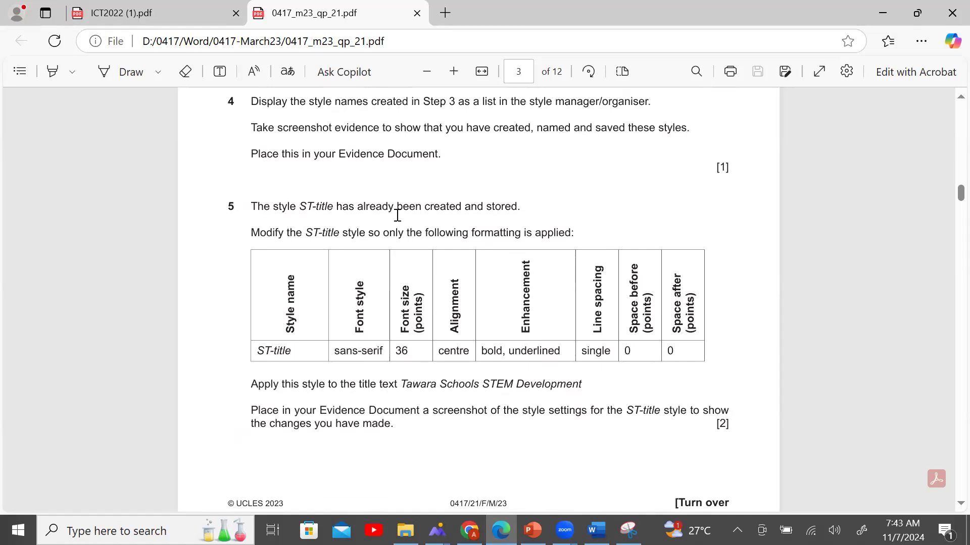
drag(251, 206, 517, 207)
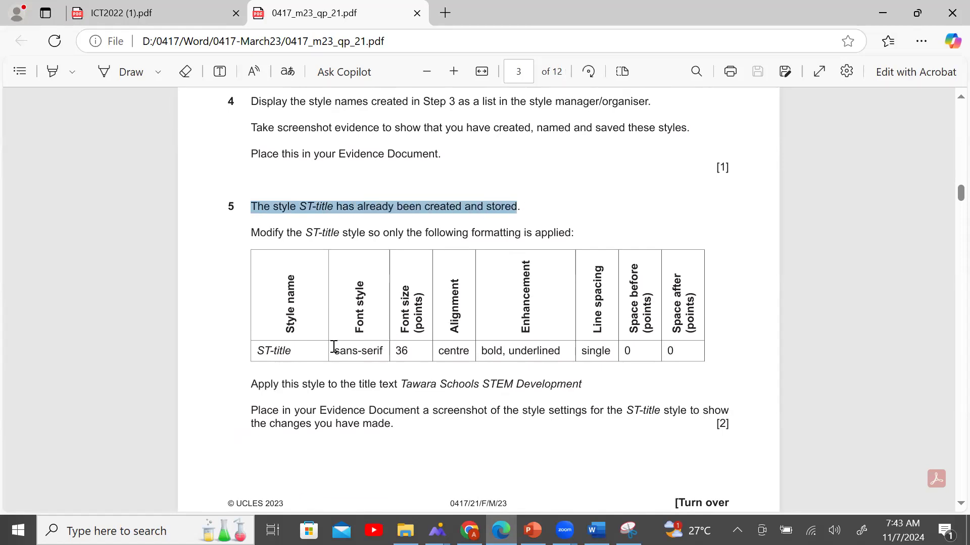
click(596, 530)
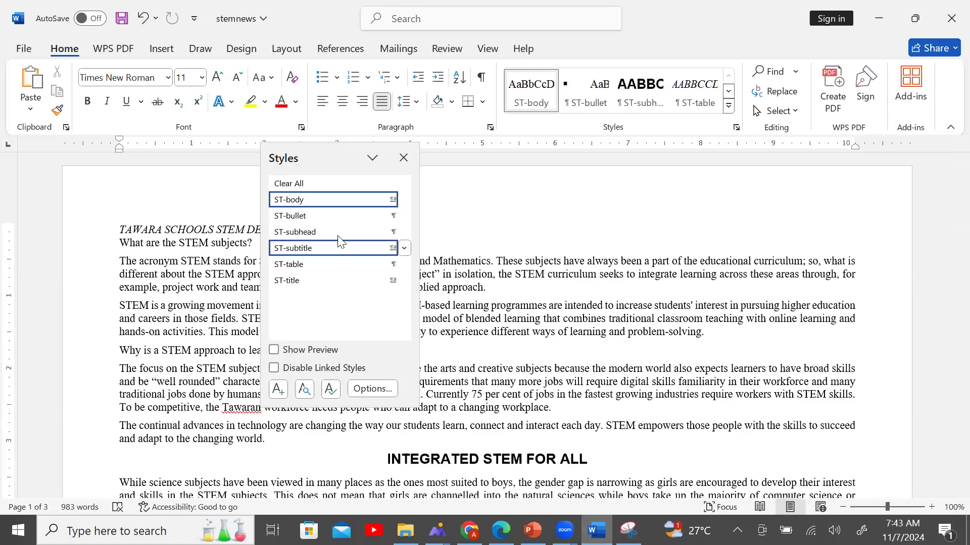
Apply ST-title to the question heading and change the style's font to Arial.
click(336, 281)
right_click(335, 286)
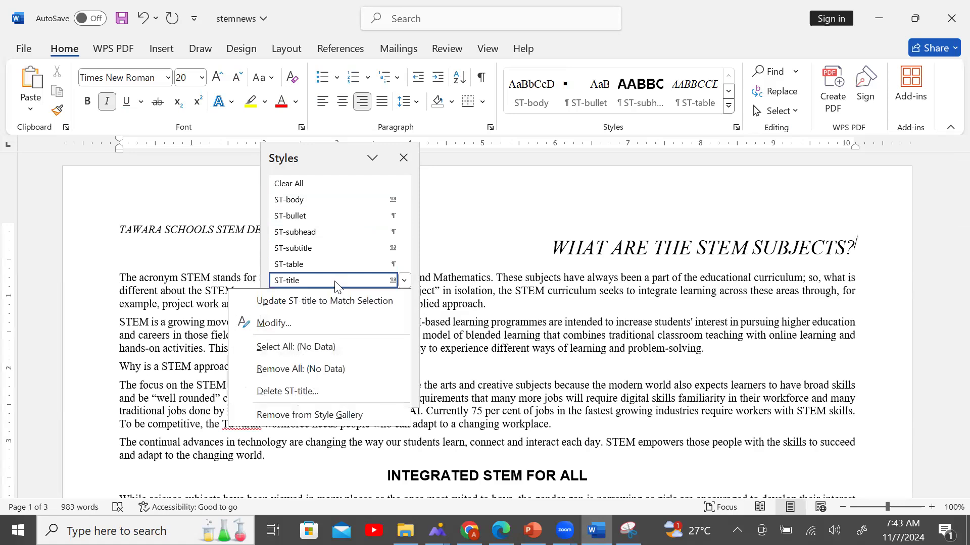
click(336, 324)
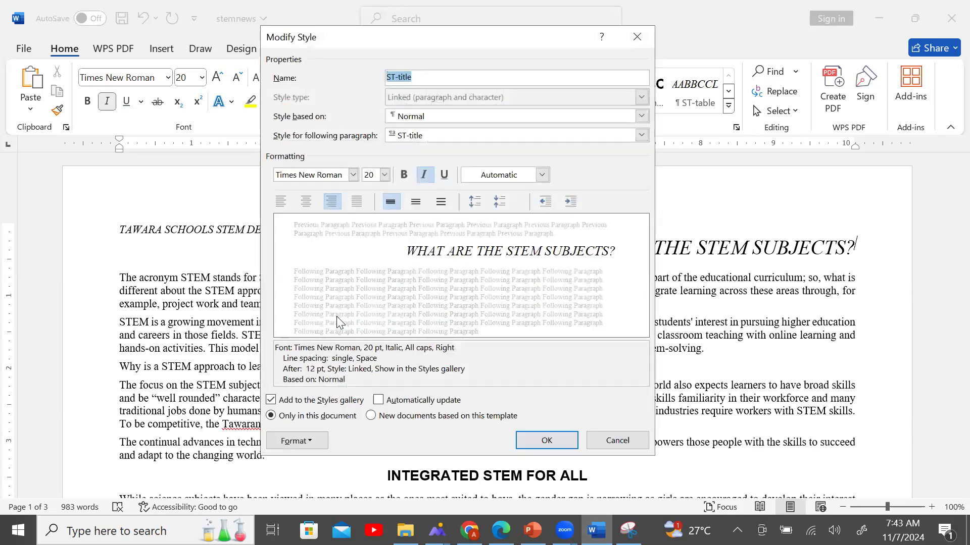
click(500, 530)
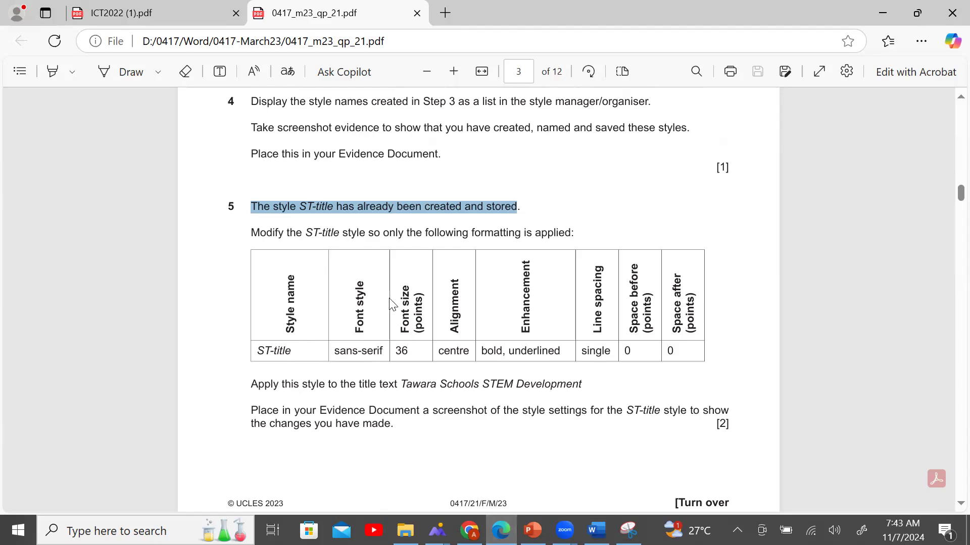
click(596, 531)
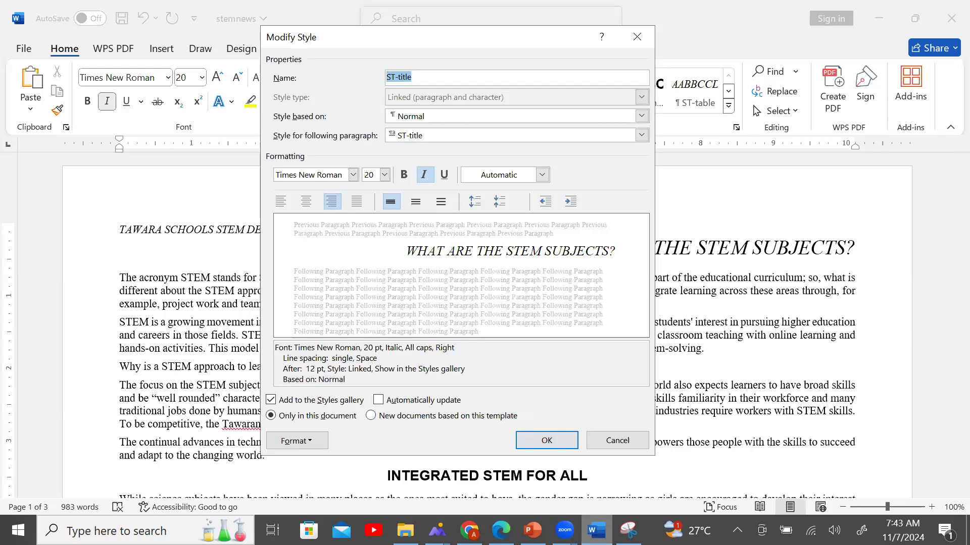
click(353, 175)
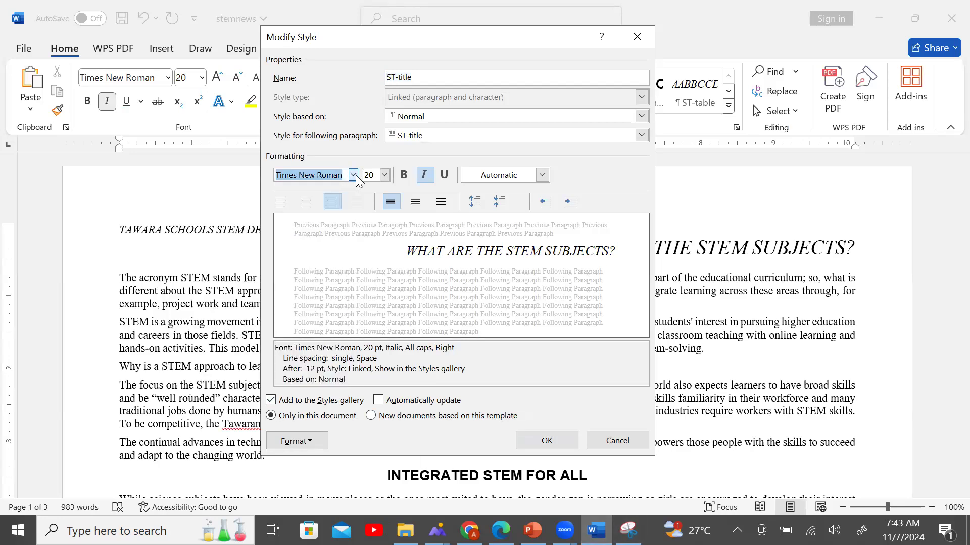
click(354, 175)
click(325, 245)
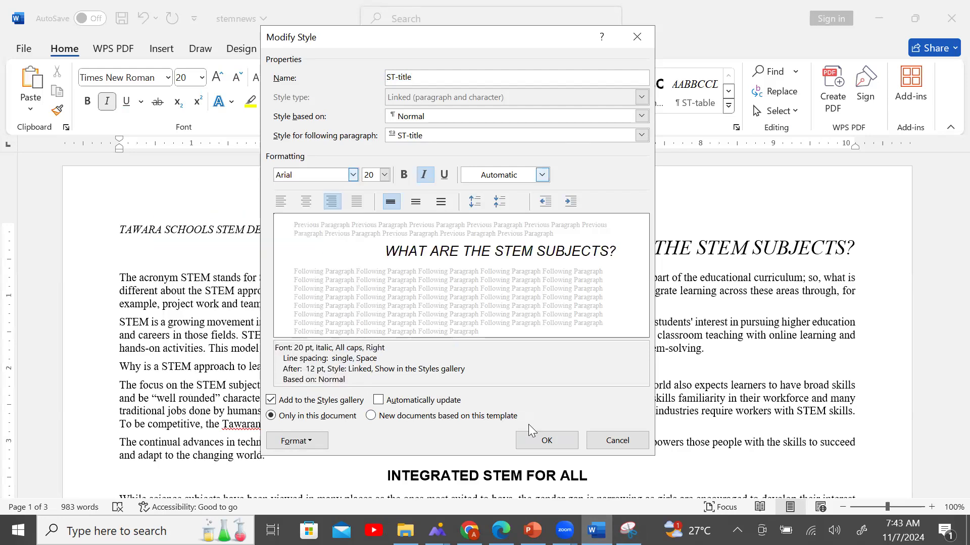
Set the ST-title font size to 36 pt, checking the exam requirements.
key(alt+Tab)
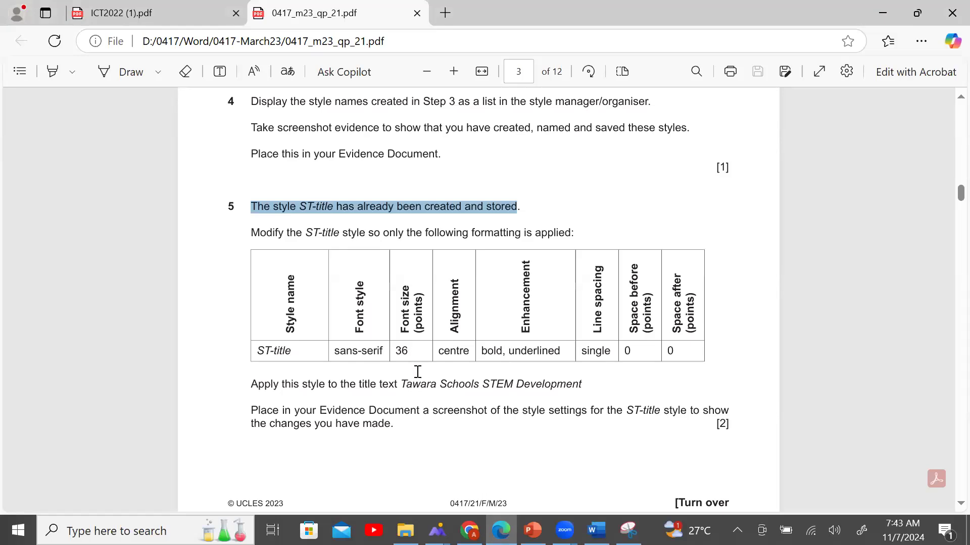
click(596, 530)
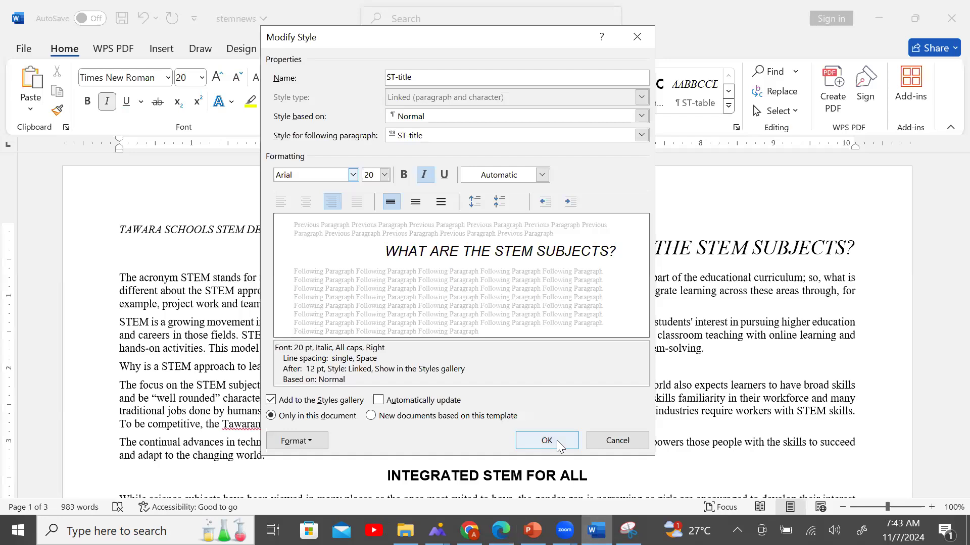
click(387, 174)
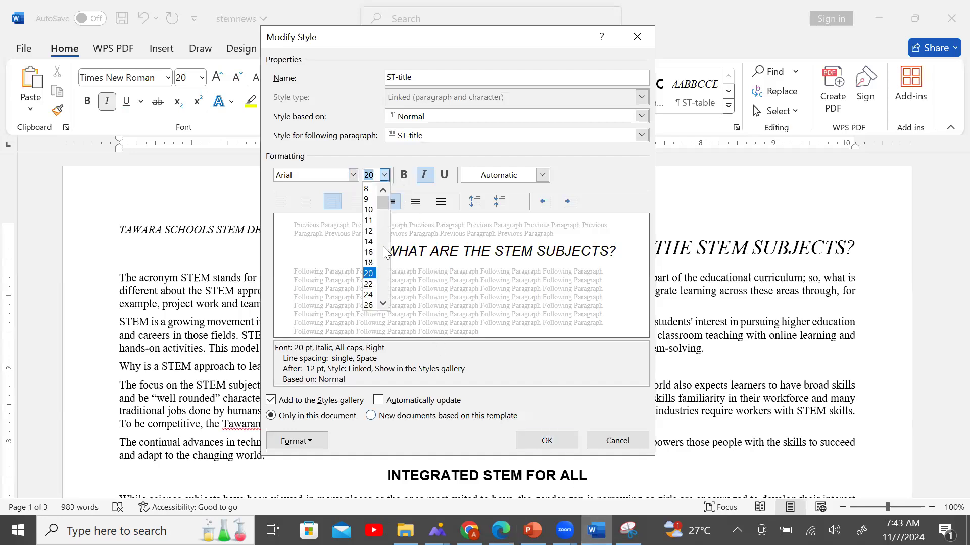
click(383, 302)
click(382, 303)
click(383, 303)
click(370, 295)
click(501, 530)
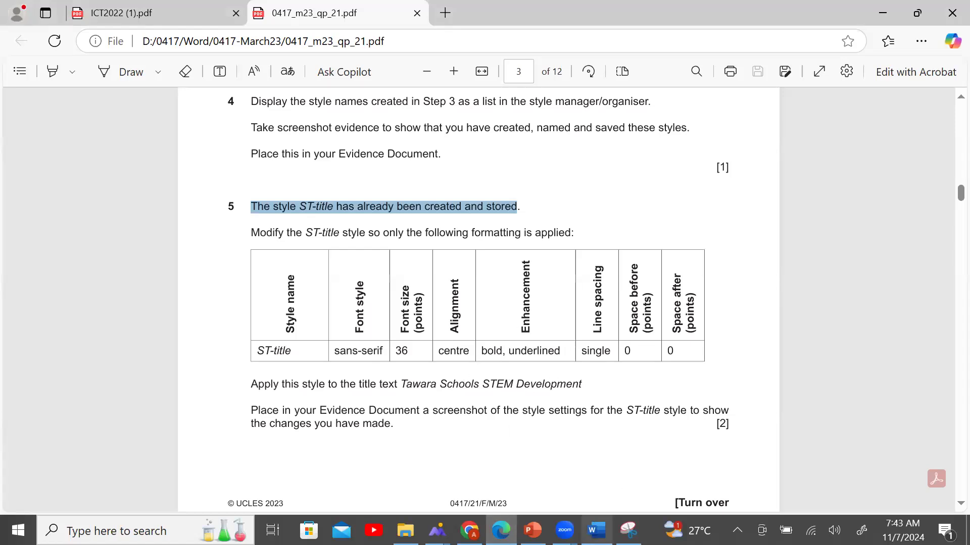
click(596, 531)
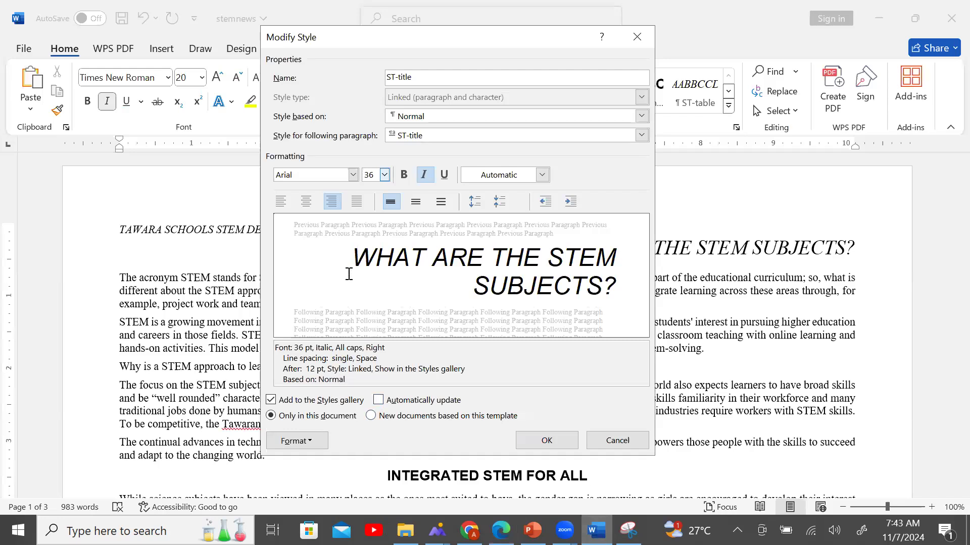
Make ST-title centred, bold and underlined with italic removed.
click(306, 202)
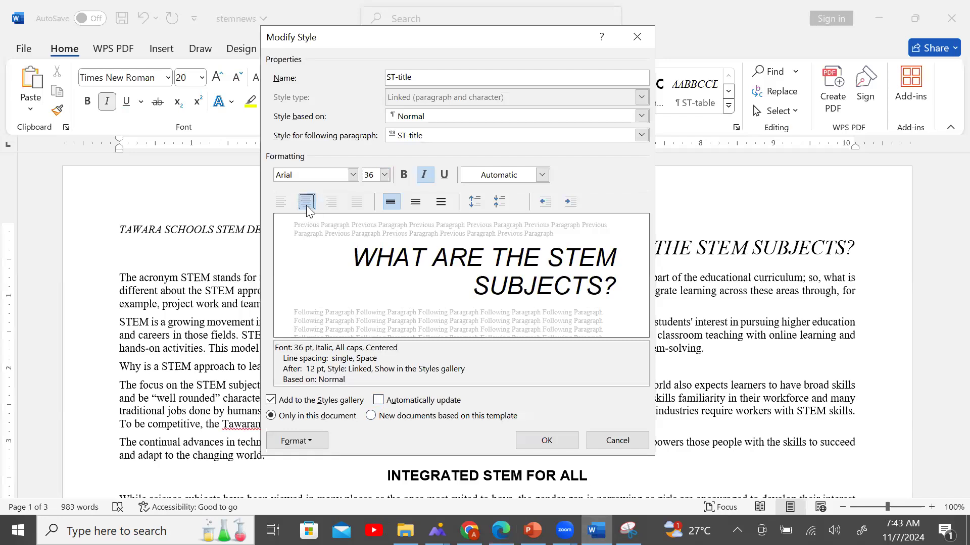
click(404, 175)
click(447, 174)
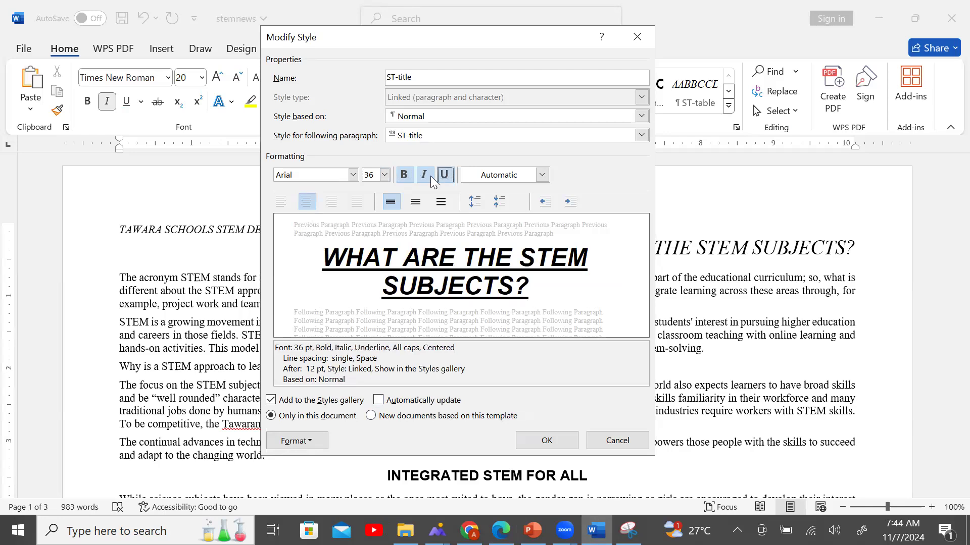
click(428, 177)
key(alt+Tab)
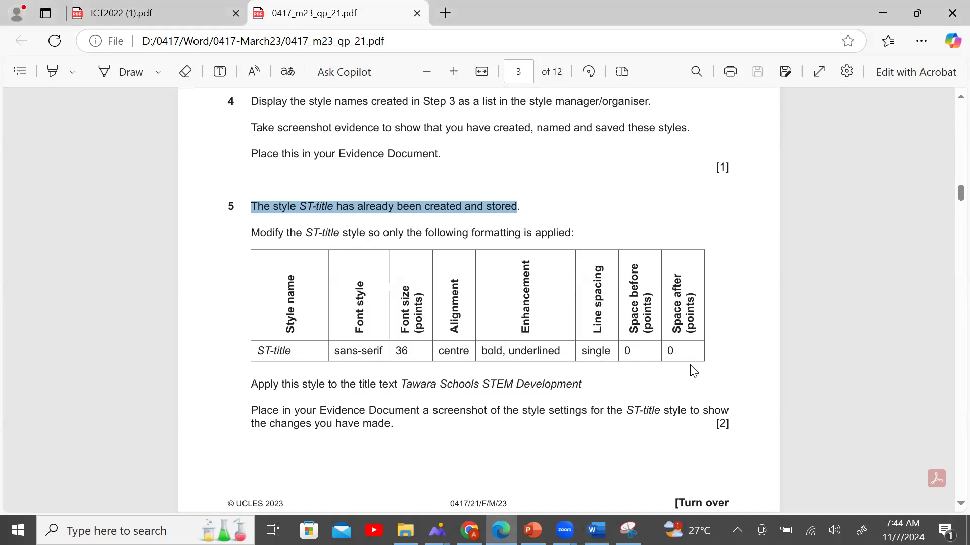
Reduce the ST-title space after to 0 pt and save the modified style.
click(596, 531)
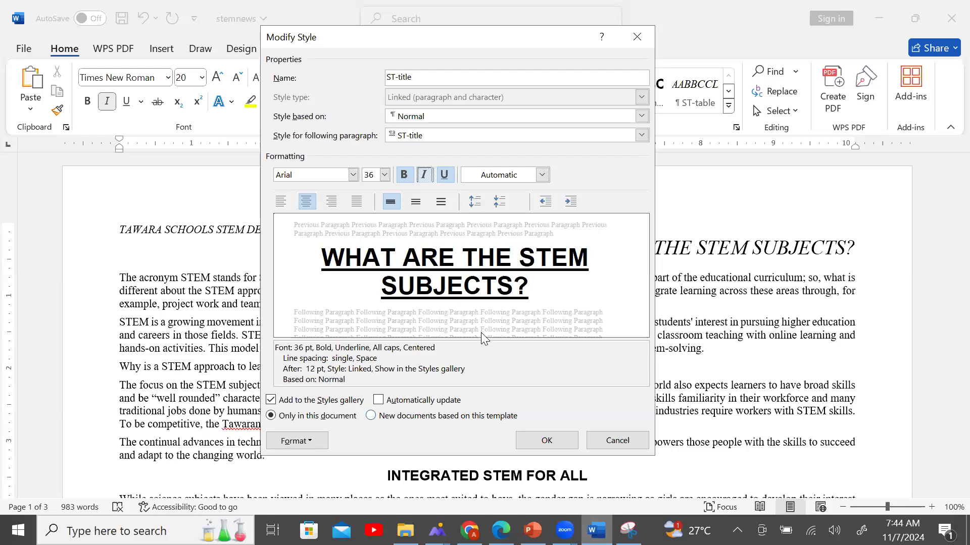
click(318, 443)
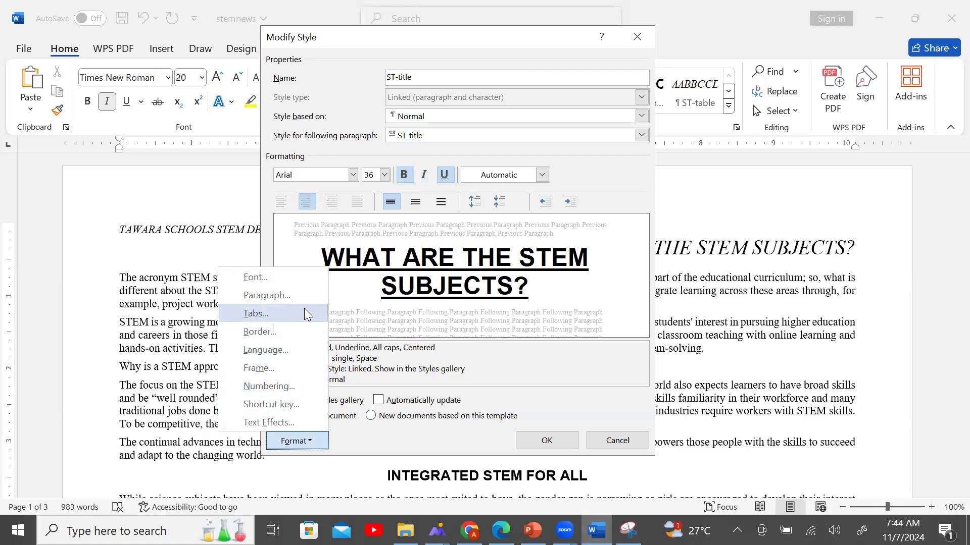
click(298, 294)
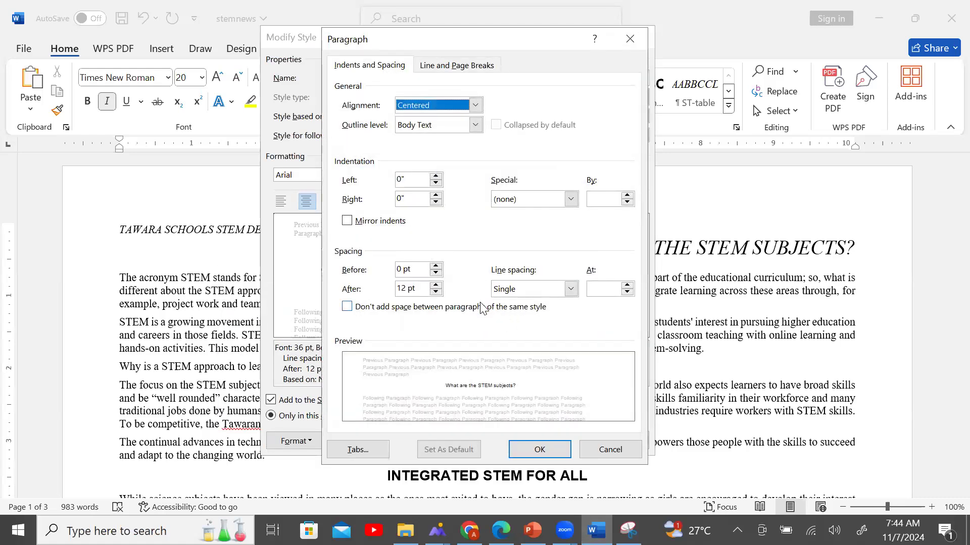
click(435, 292)
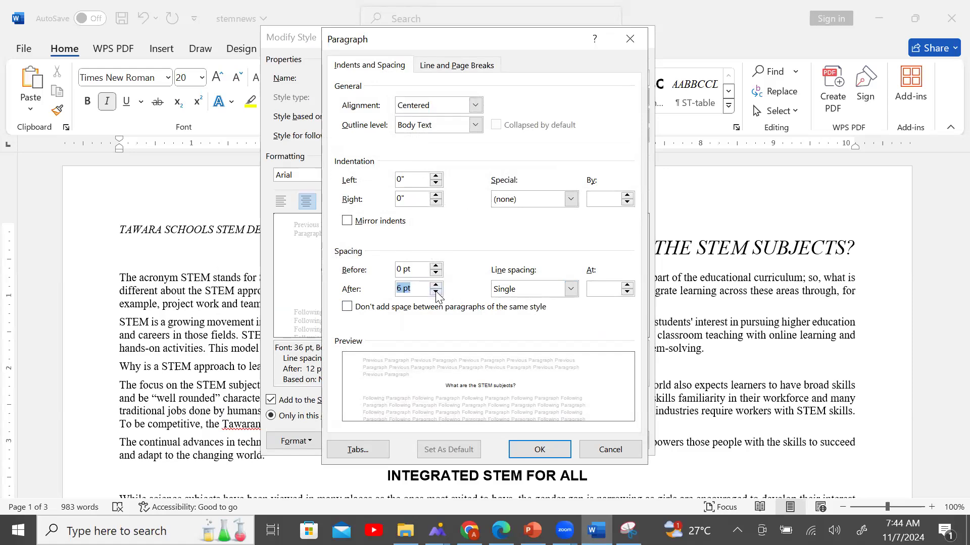
click(435, 292)
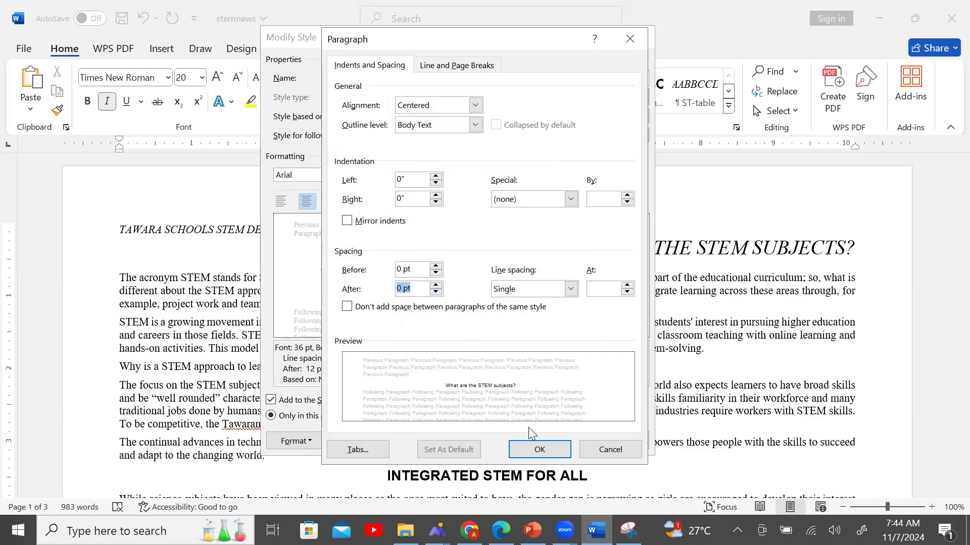
click(535, 448)
click(530, 439)
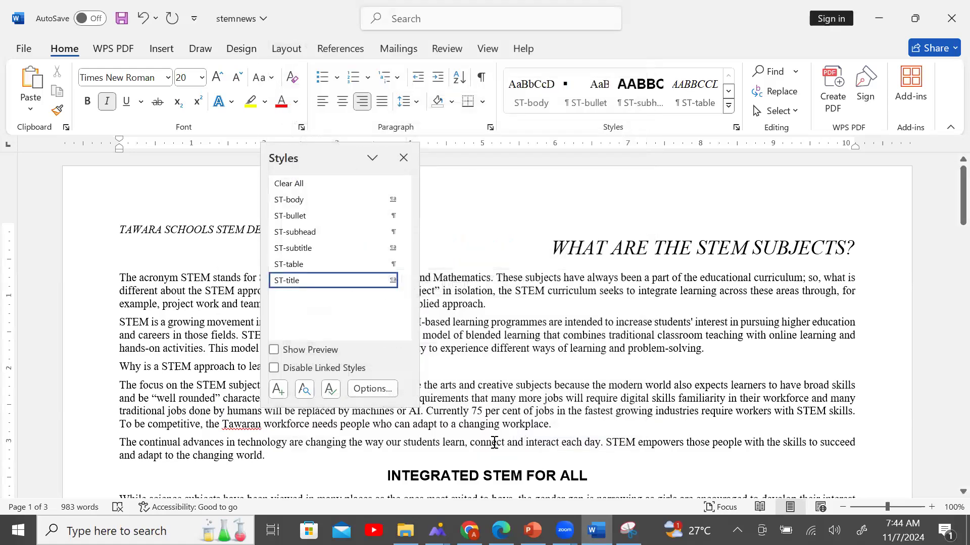
click(501, 530)
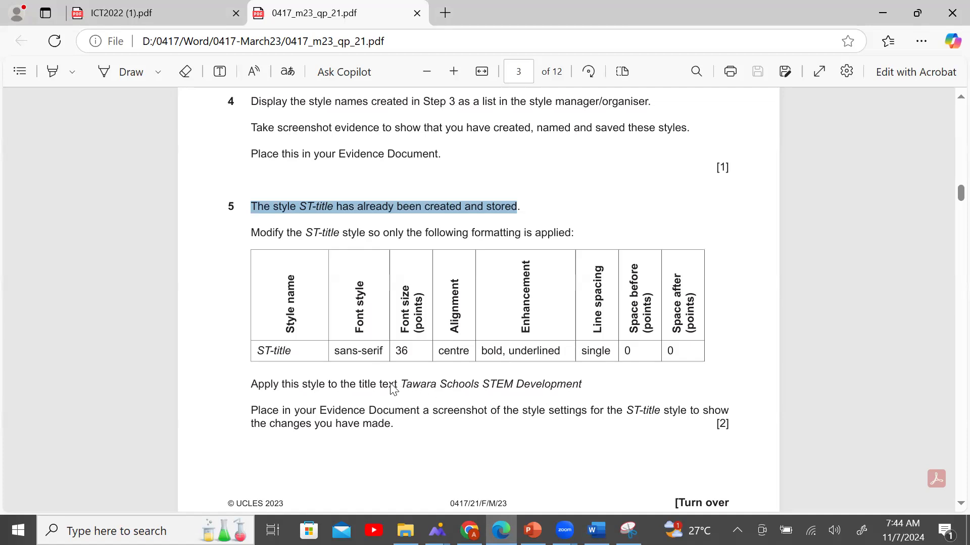
Highlight the title named in exam step 5 to confirm its wording.
drag(389, 385, 609, 387)
click(444, 440)
scroll(445, 445, down, 8)
scroll(457, 412, up, 8)
Apply ST-title to the 'What are the STEM subjects?' heading in stemnews.
click(597, 530)
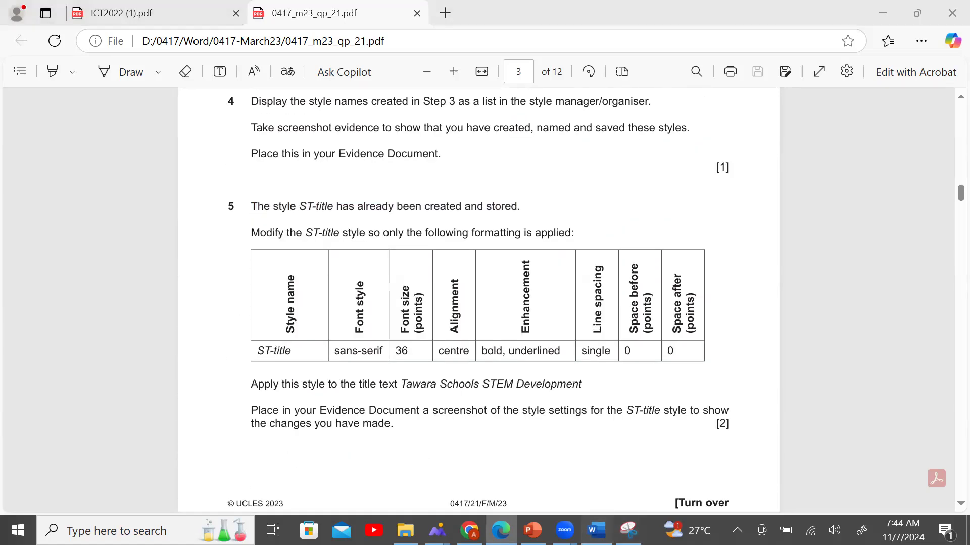
click(401, 157)
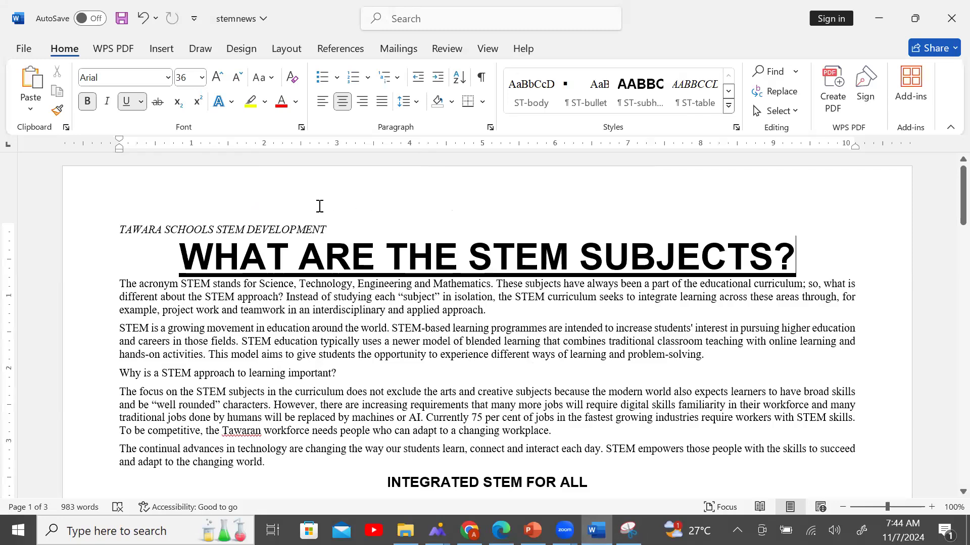
drag(232, 240, 866, 271)
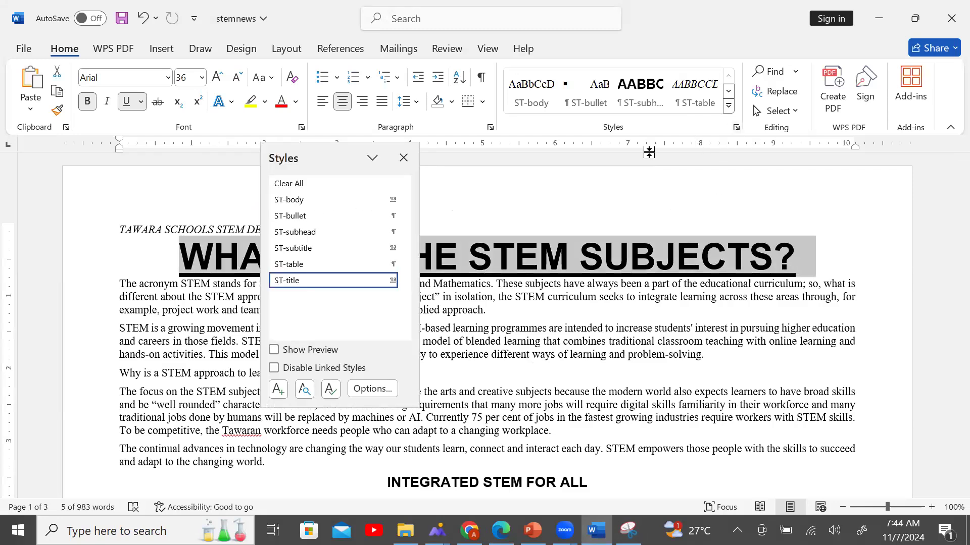
click(359, 282)
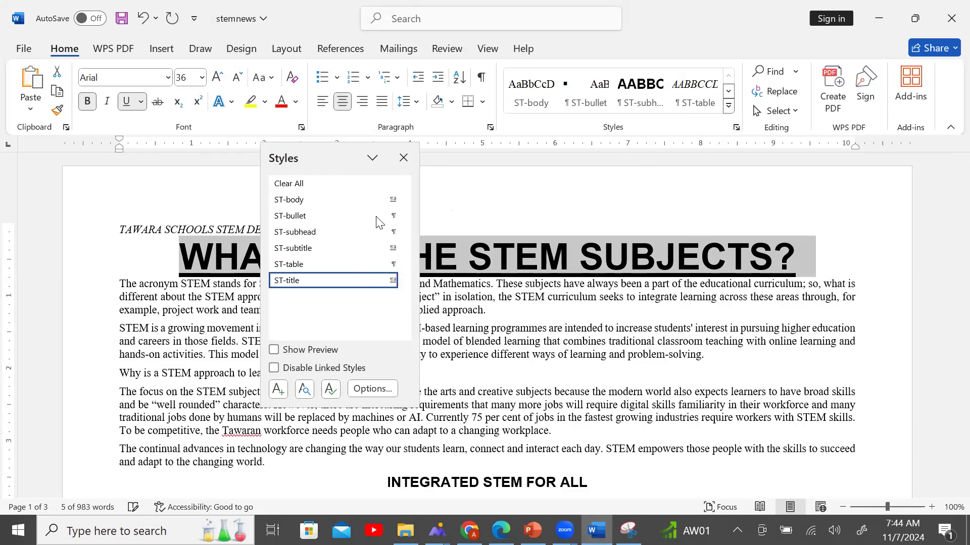
click(410, 155)
click(587, 324)
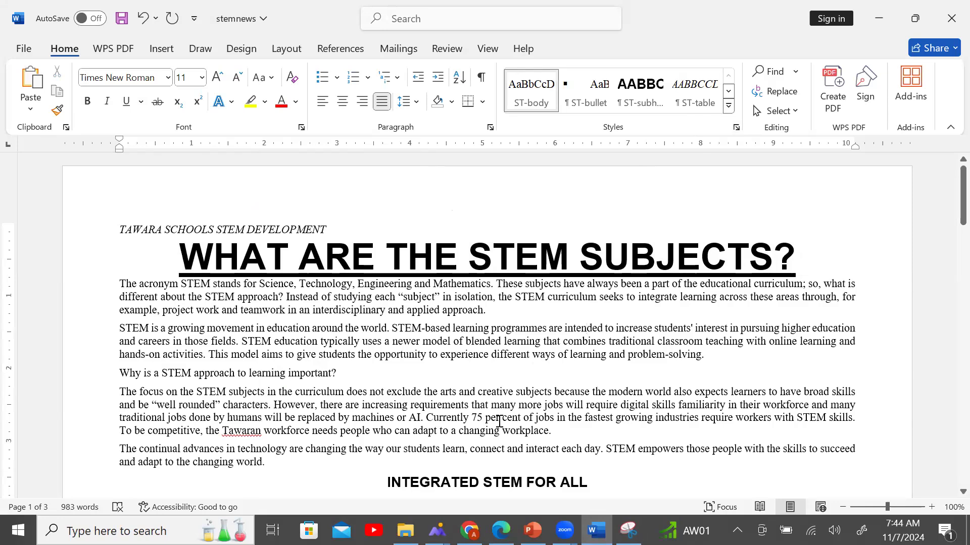
click(501, 531)
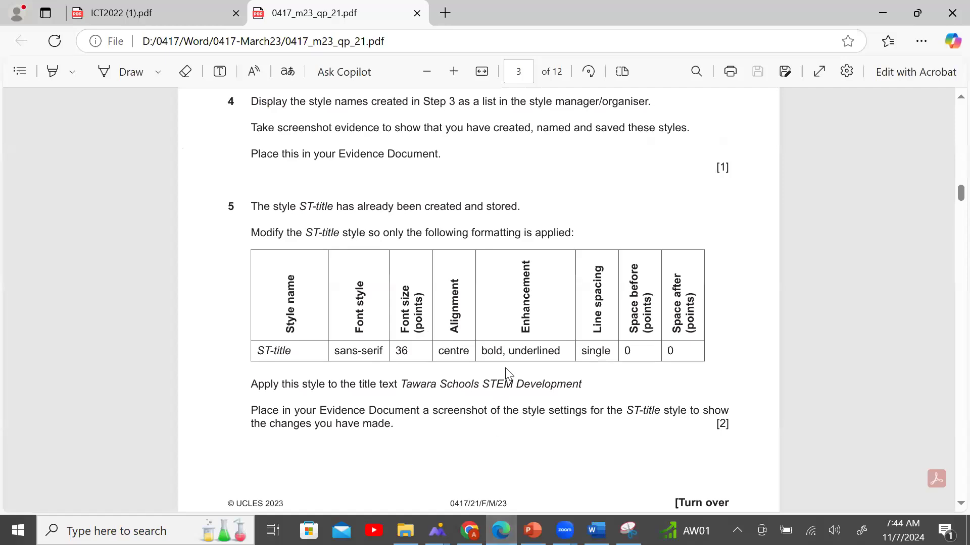
Scroll the exam paper to question 5's ST-title instructions.
scroll(505, 367, up, 10)
scroll(507, 374, up, 10)
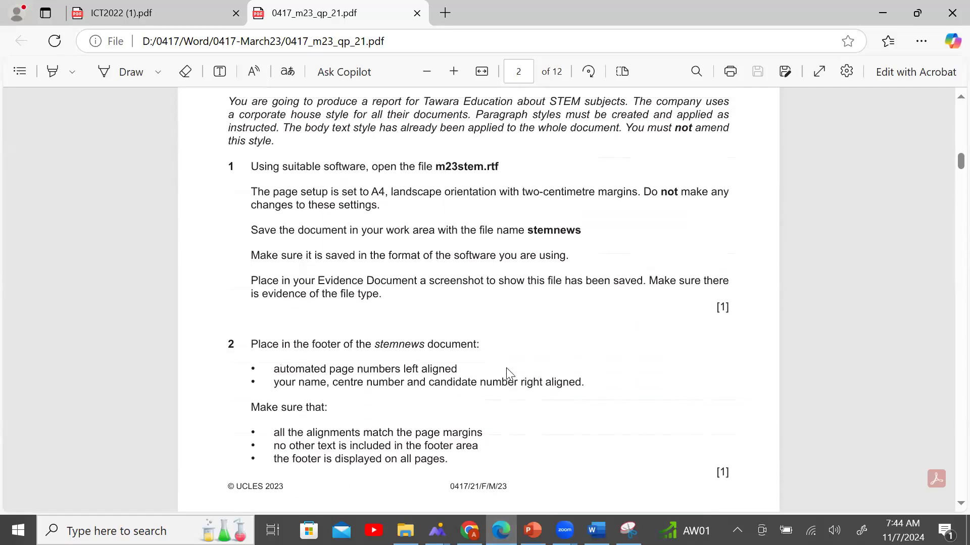
scroll(508, 374, down, 8)
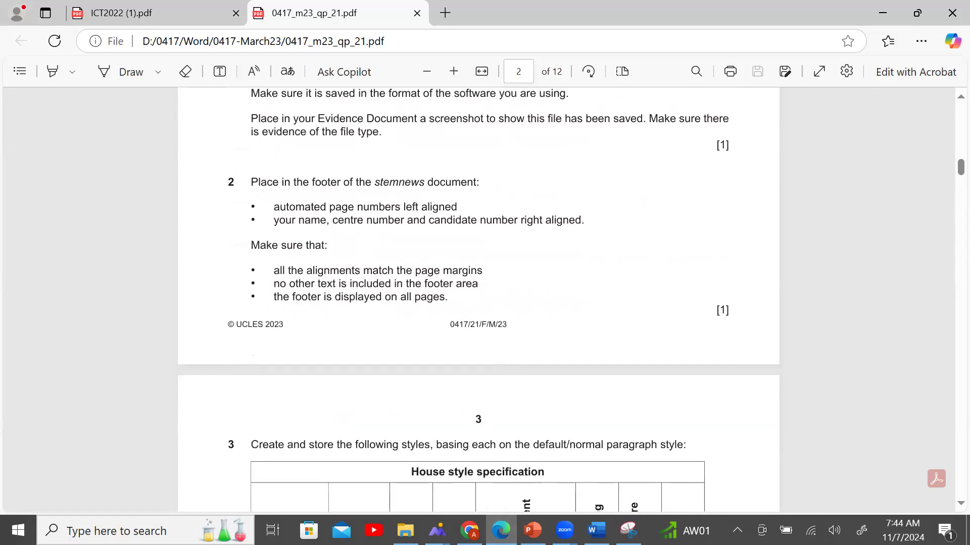
key(alt+Tab)
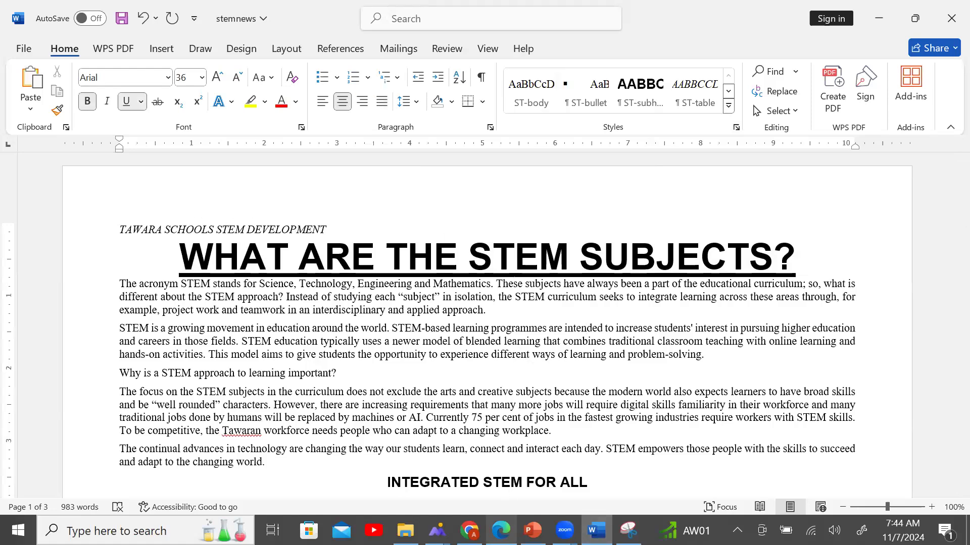
Copy 'Tawara Schools STEM Development' from the exam and select Word's main heading line.
click(501, 530)
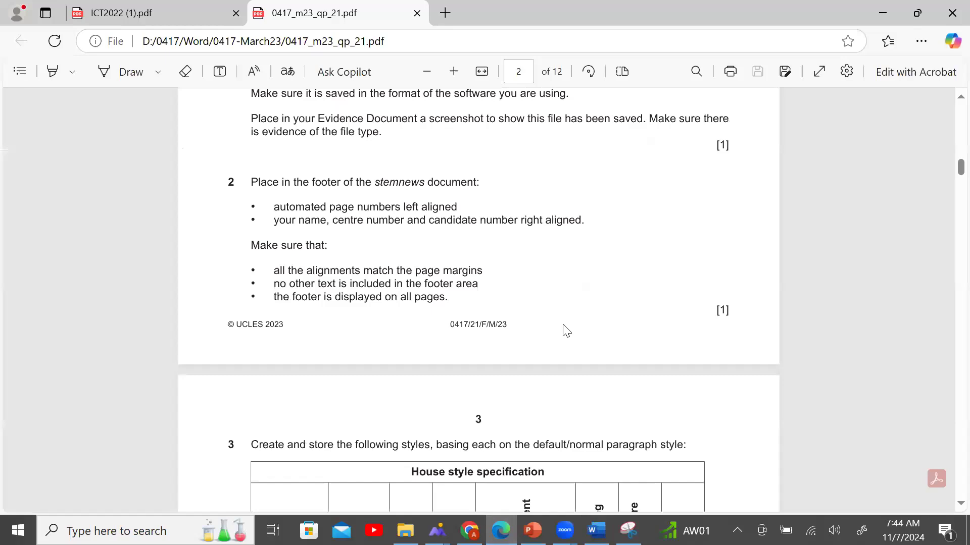
scroll(566, 334, down, 10)
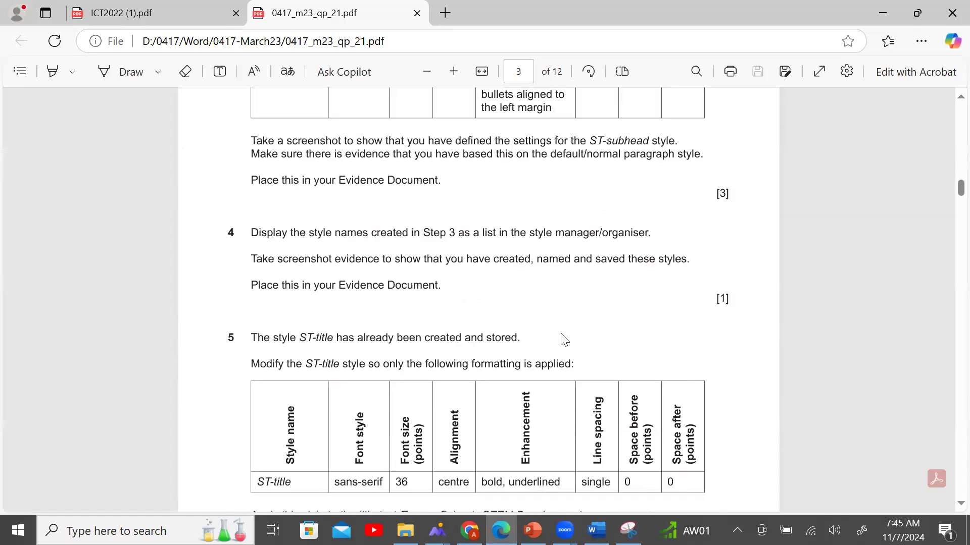
scroll(563, 340, down, 5)
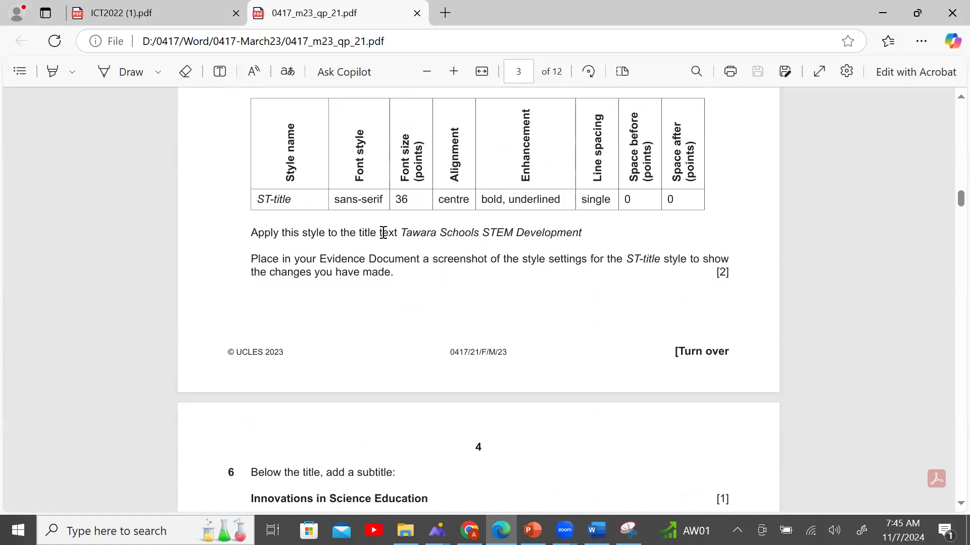
drag(402, 233, 580, 233)
key(ctrl+c)
click(596, 530)
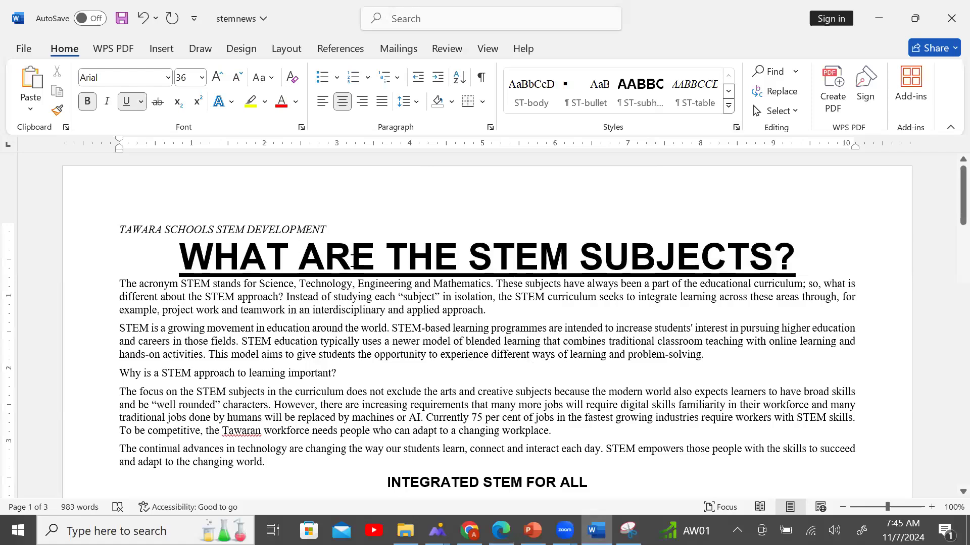
drag(352, 259, 811, 264)
Apply the ST-title style to the TAWARA SCHOOLS STEM DEVELOPMENT line.
click(94, 235)
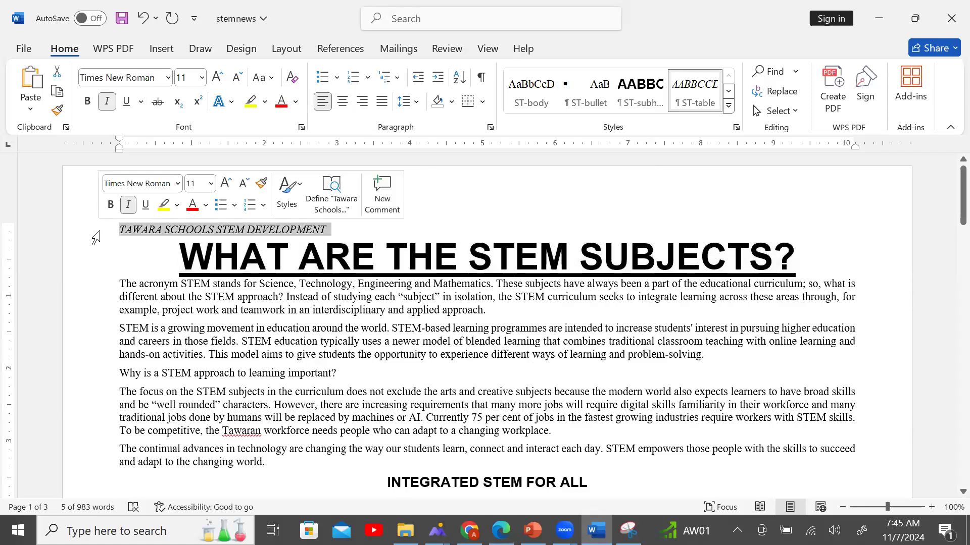
click(737, 128)
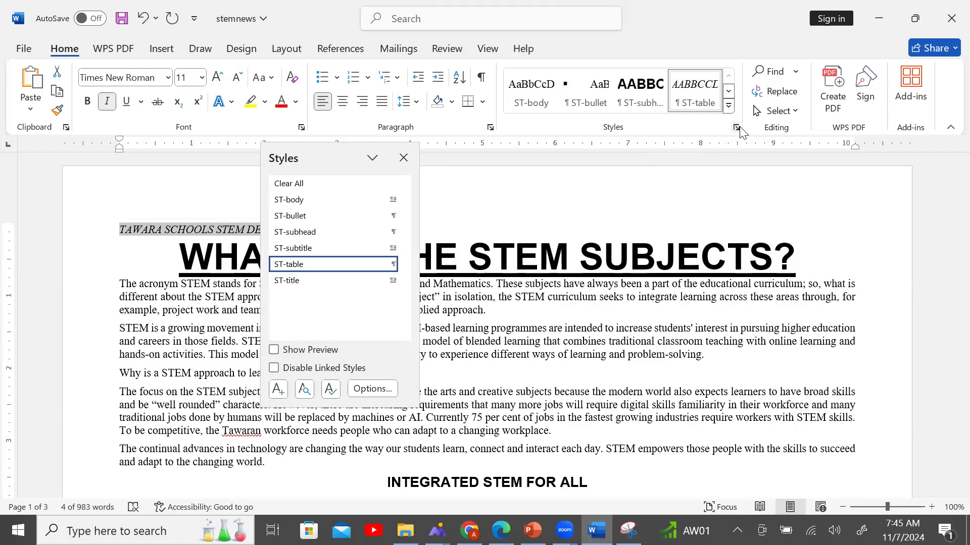
click(329, 281)
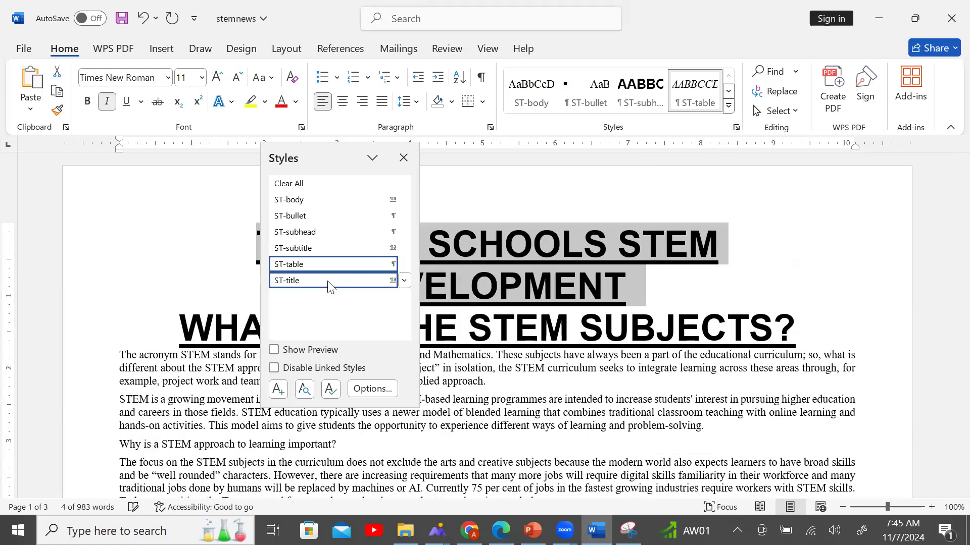
click(625, 313)
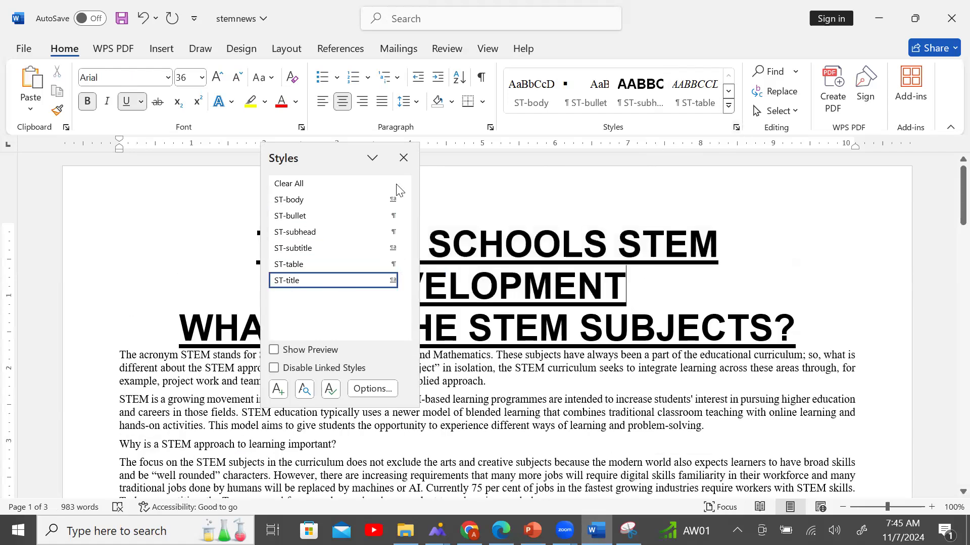
click(403, 157)
Check the style of the 'WHAT ARE THE STEM SUBJECTS?' heading, then return to the exam paper.
drag(195, 314, 801, 328)
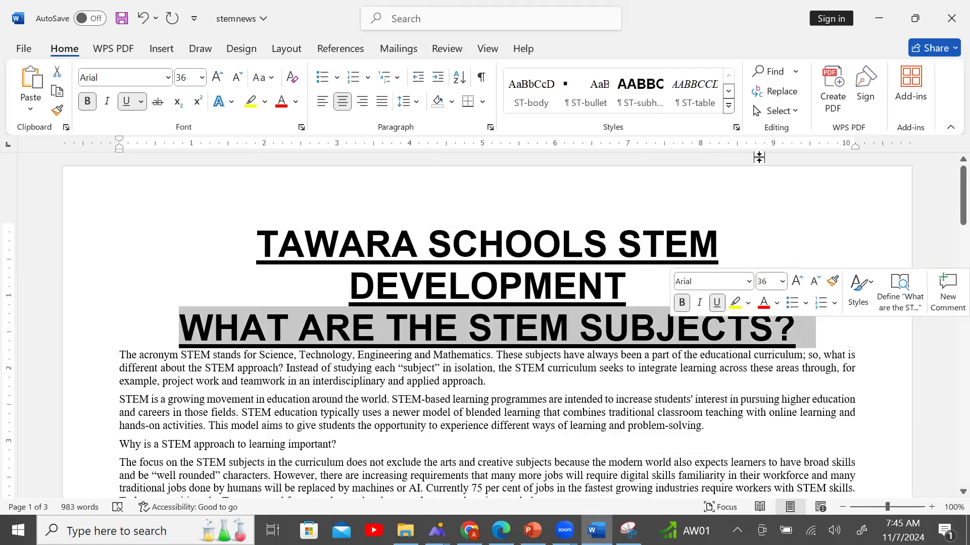
click(736, 127)
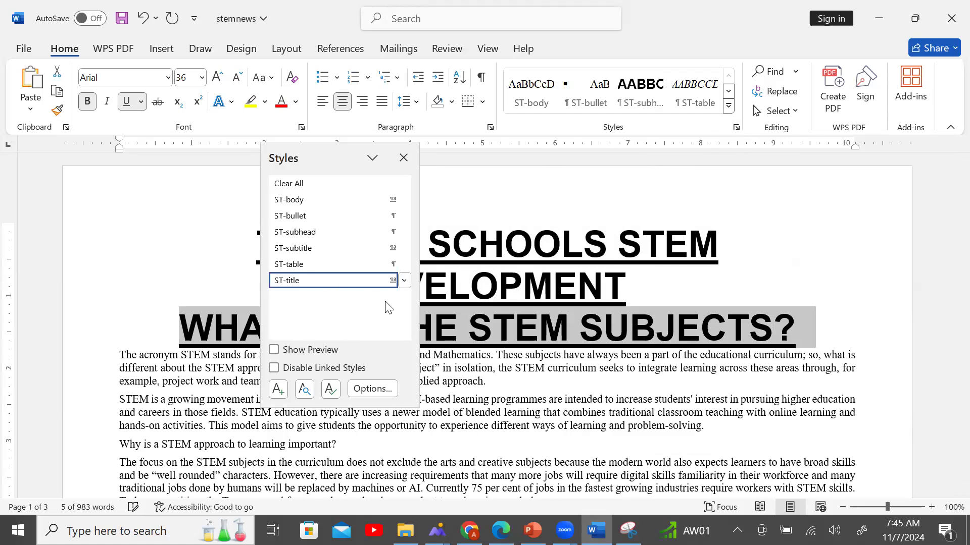
click(573, 355)
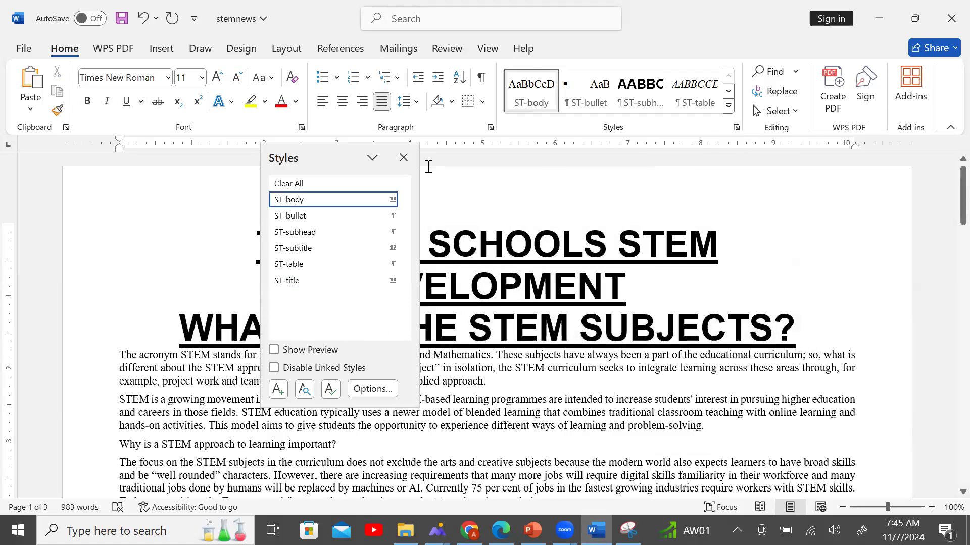
click(404, 158)
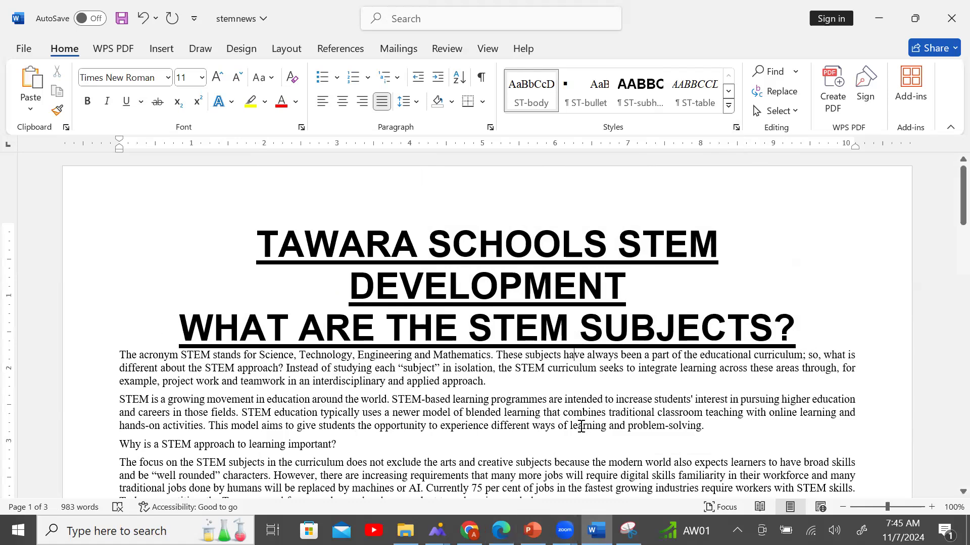
key(alt+Tab)
scroll(494, 347, down, 2)
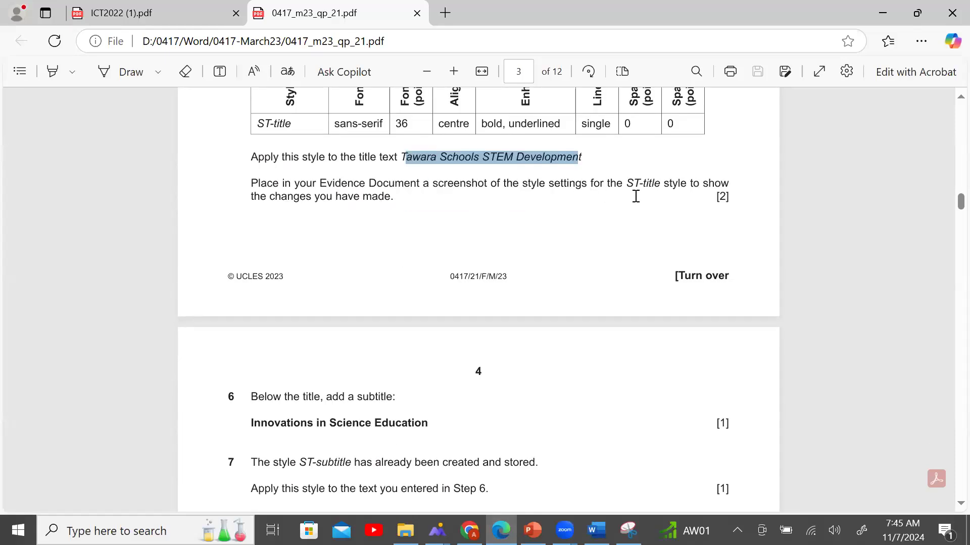
Try ST-title on the first body paragraph, then undo it.
click(596, 530)
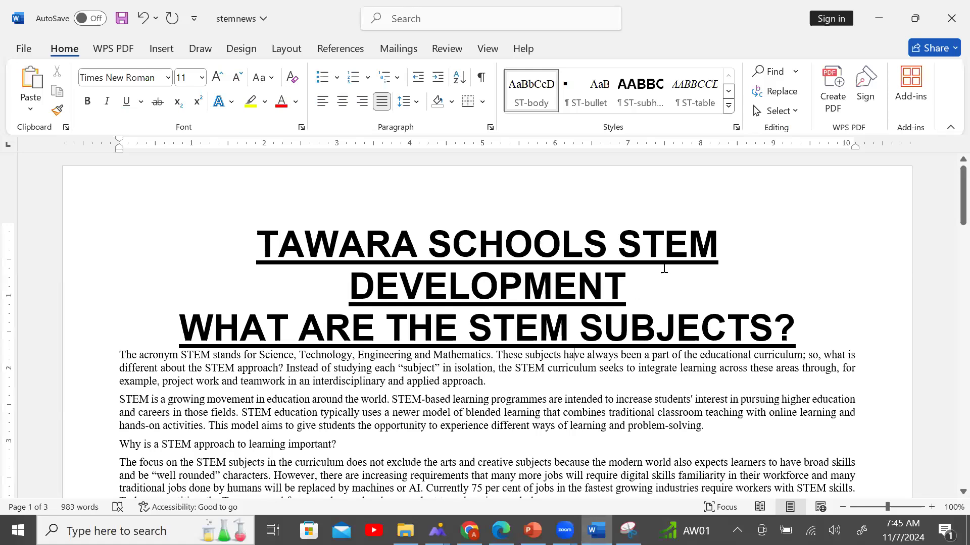
click(736, 128)
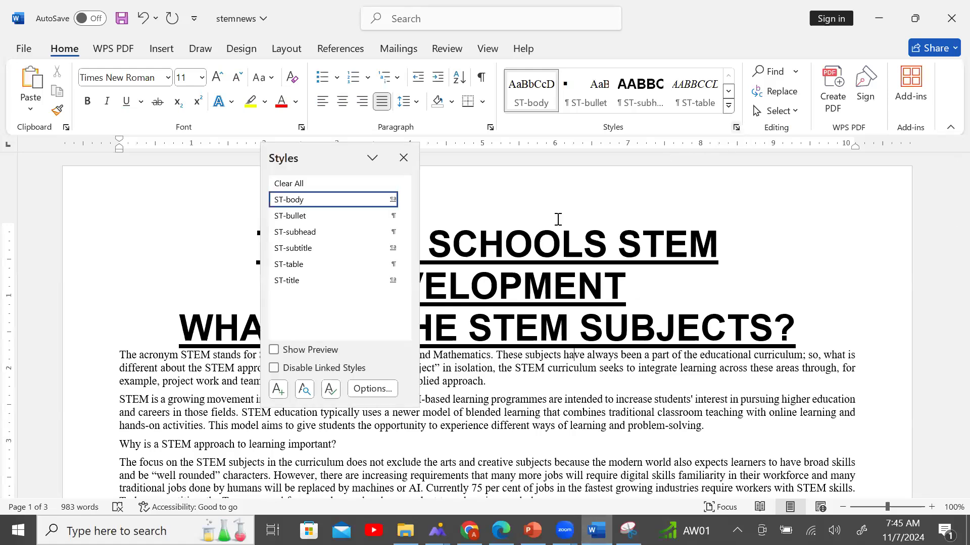
click(321, 282)
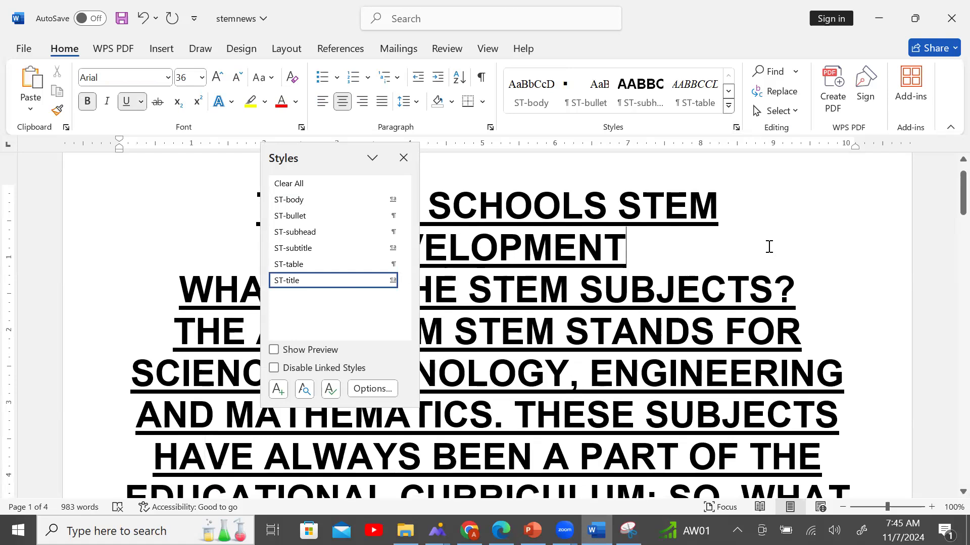
key(ctrl+z)
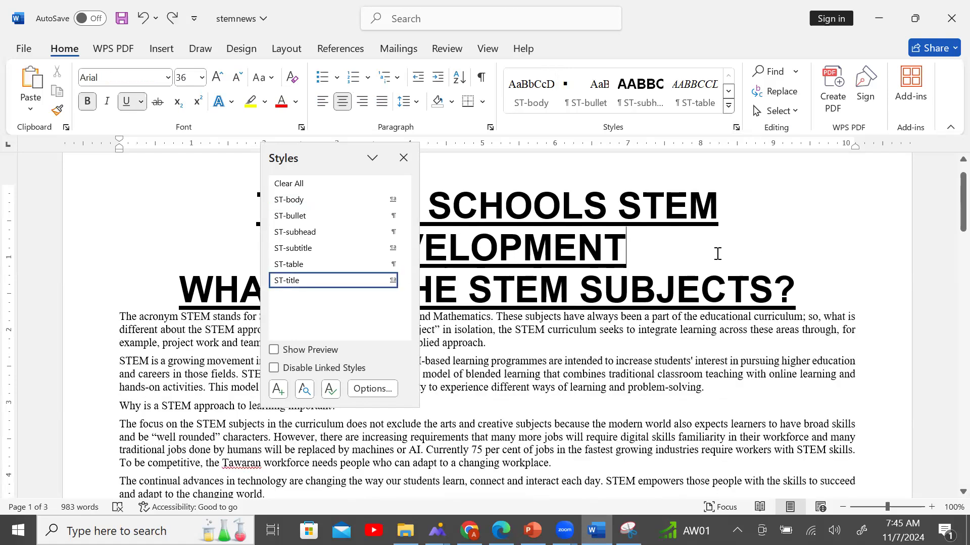
key(Down)
key(Down)
key(Down)
key(Down)
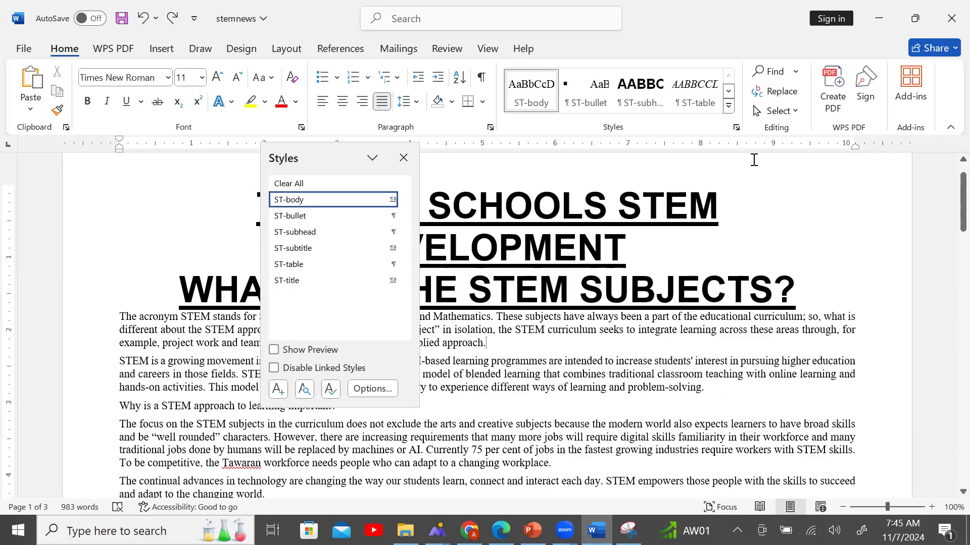
Review ST-title's Modify Style settings, cancel unchanged, and scroll the exam to question 6.
right_click(333, 286)
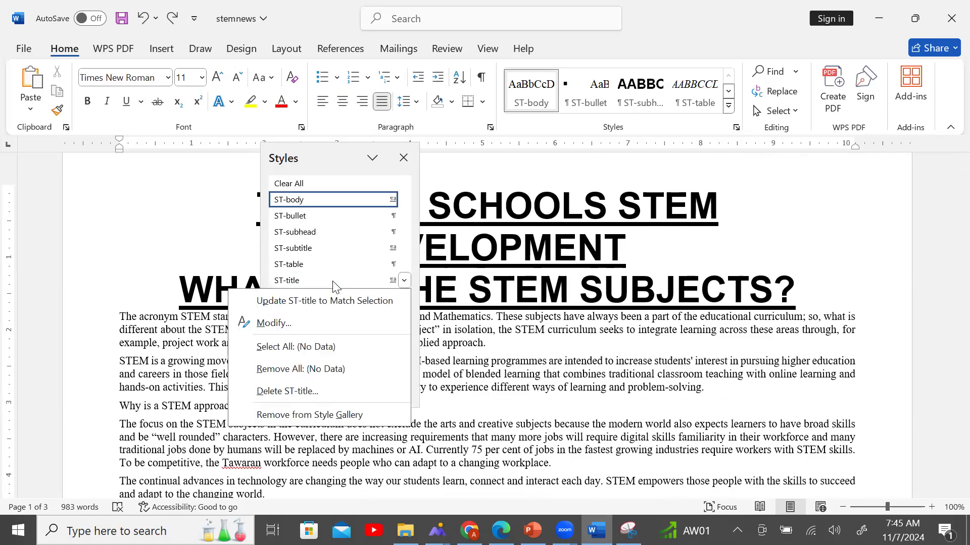
click(283, 323)
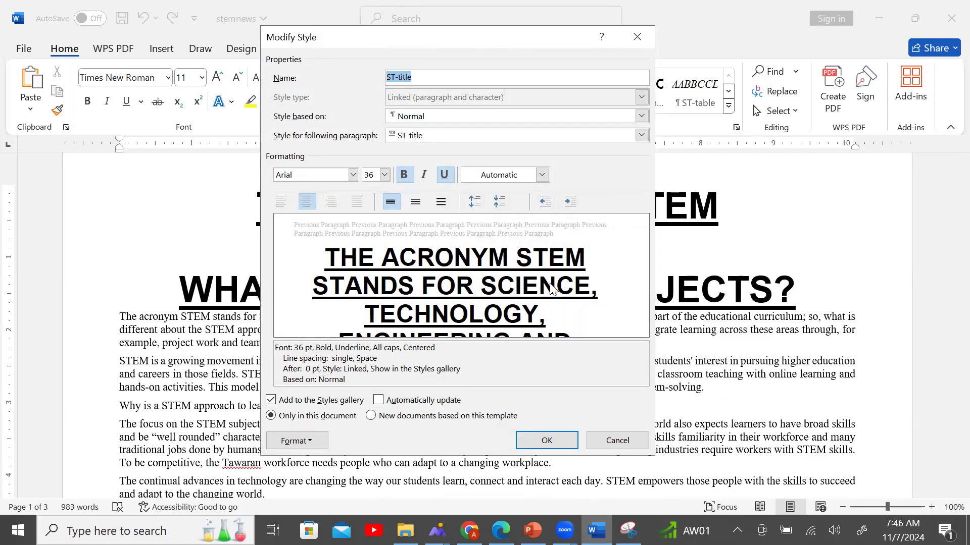
click(617, 440)
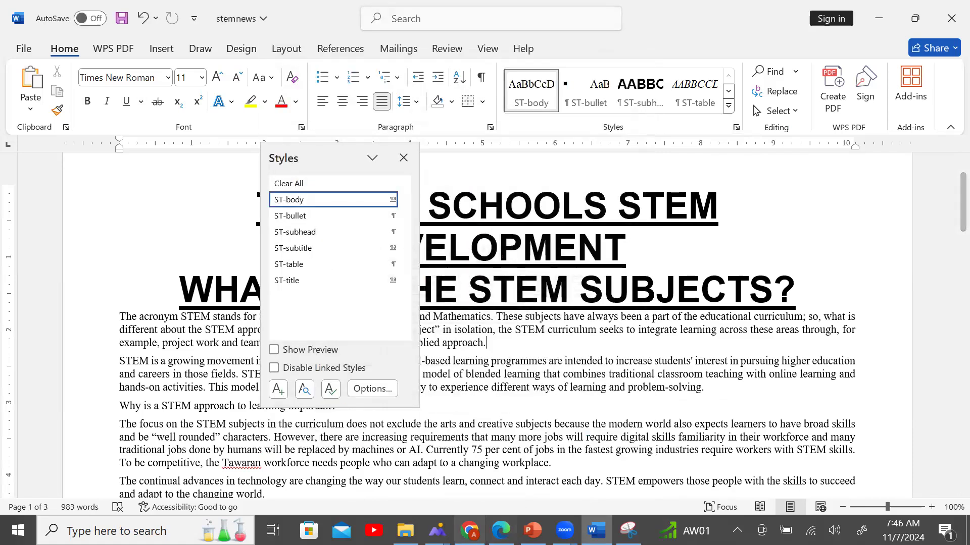
click(501, 530)
scroll(370, 396, down, 3)
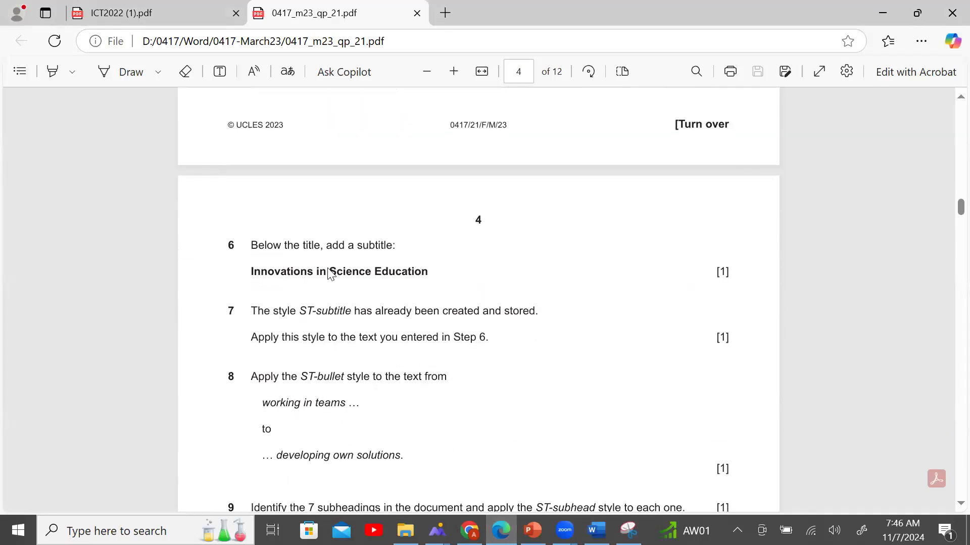
Copy the subtitle 'Innovations in Science Education' from the exam paper.
drag(243, 275, 433, 277)
key(ctrl+c)
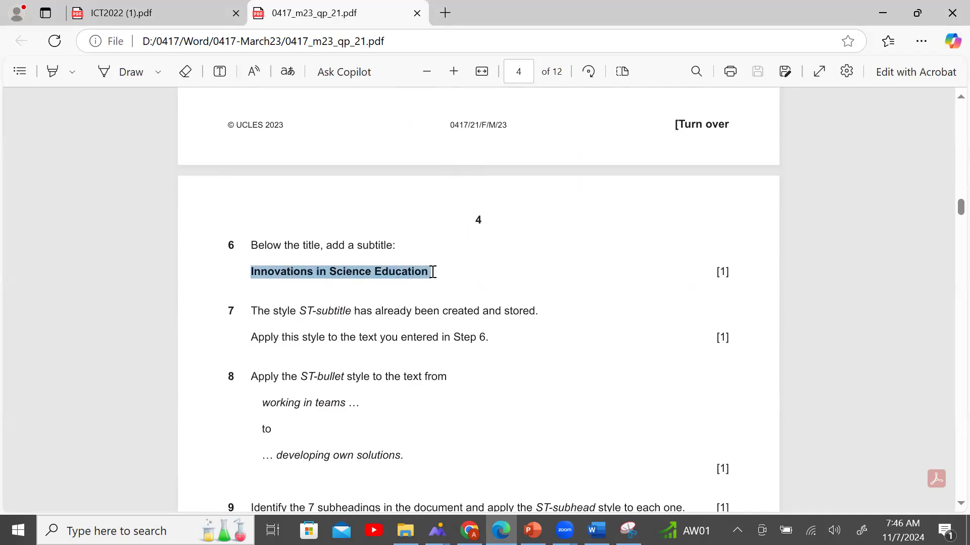
click(597, 530)
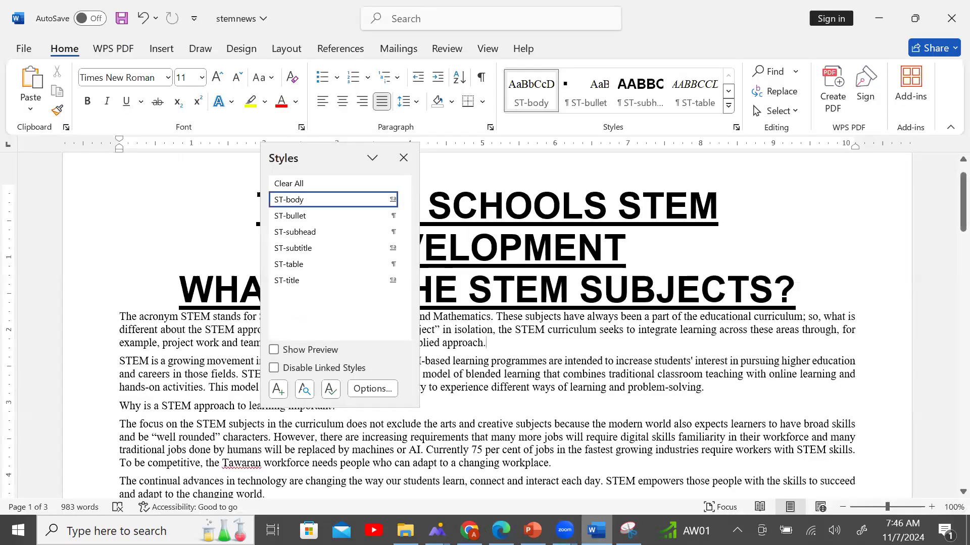
key(alt+Tab)
click(501, 531)
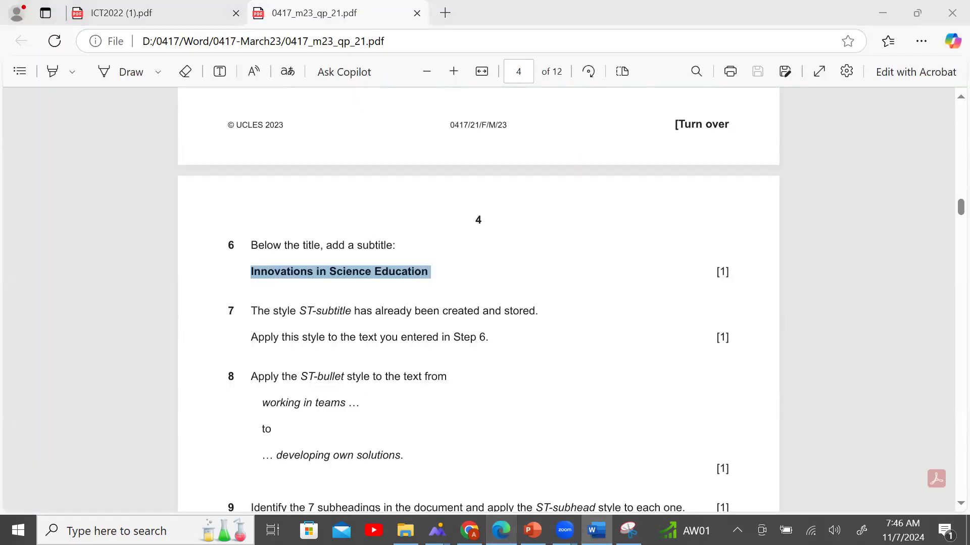
click(596, 531)
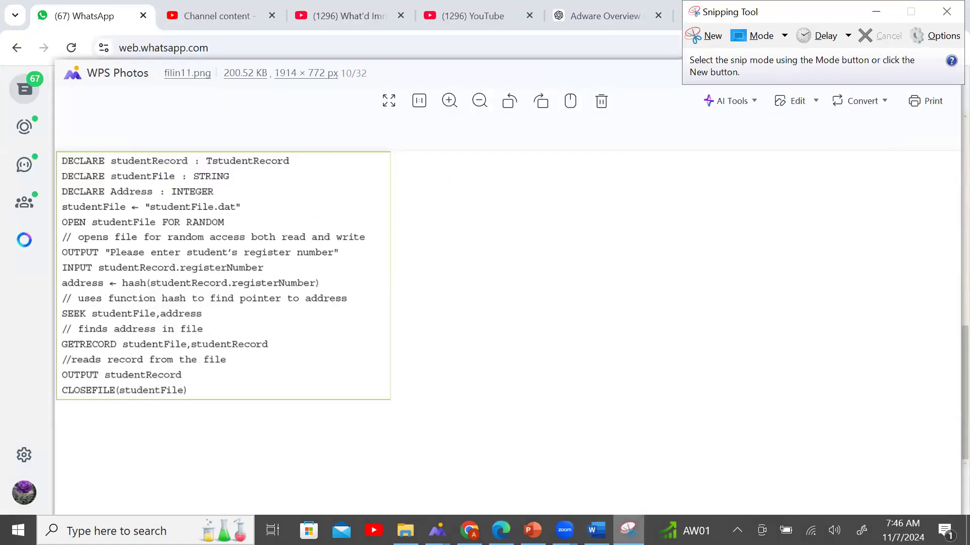
click(596, 530)
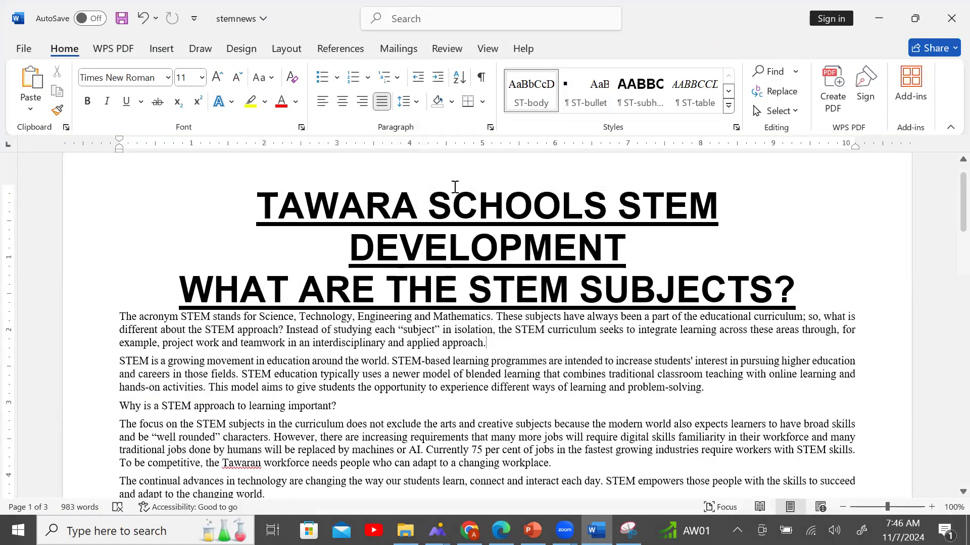
Paste 'Innovations in Science Education' on a new line after DEVELOPMENT.
click(399, 157)
click(707, 248)
key(Return)
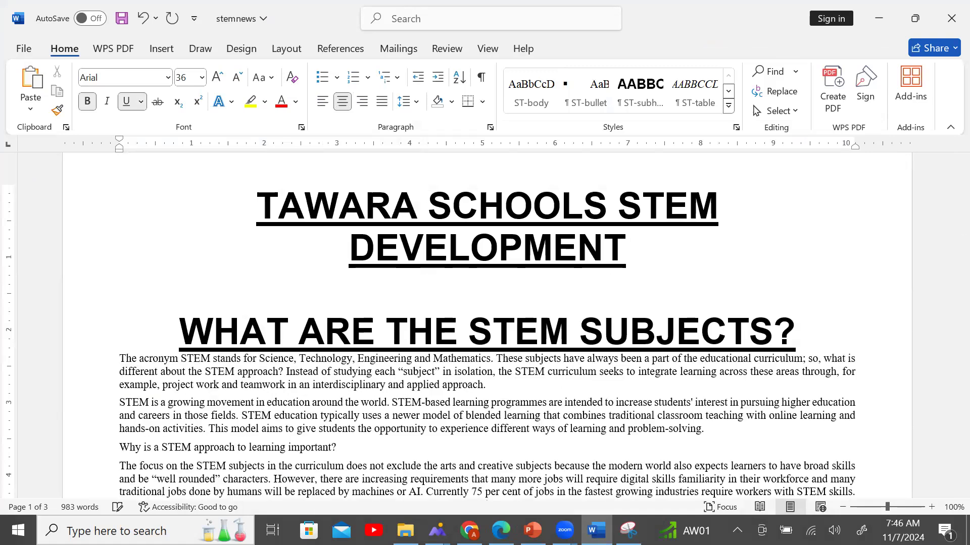
key(ctrl+v)
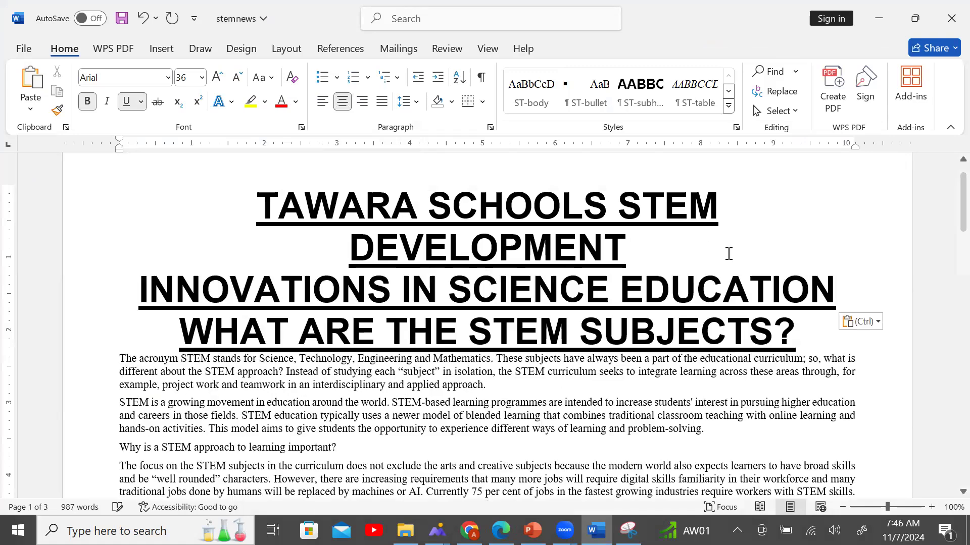
click(501, 530)
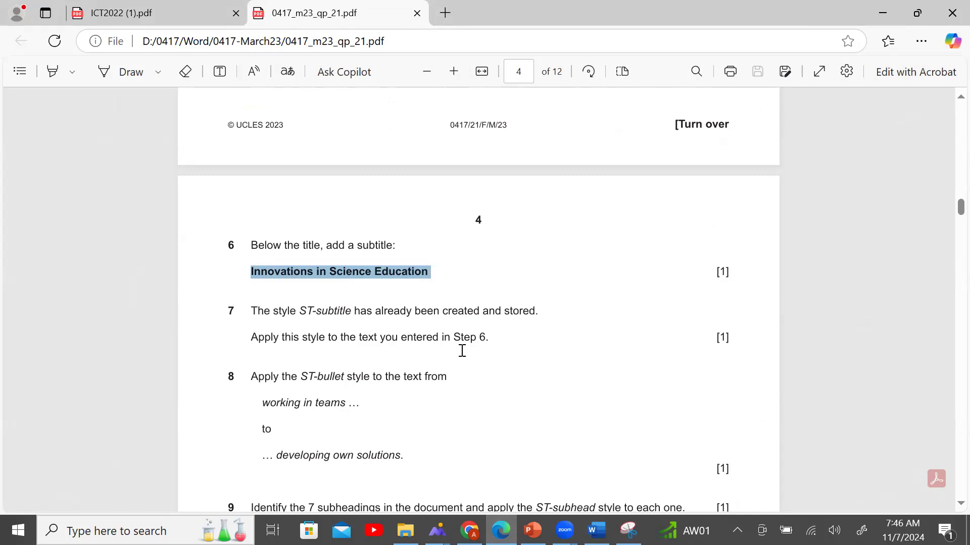
Apply ST-subtitle to the 'Innovations in Science Education' line, then return to the exam.
click(596, 530)
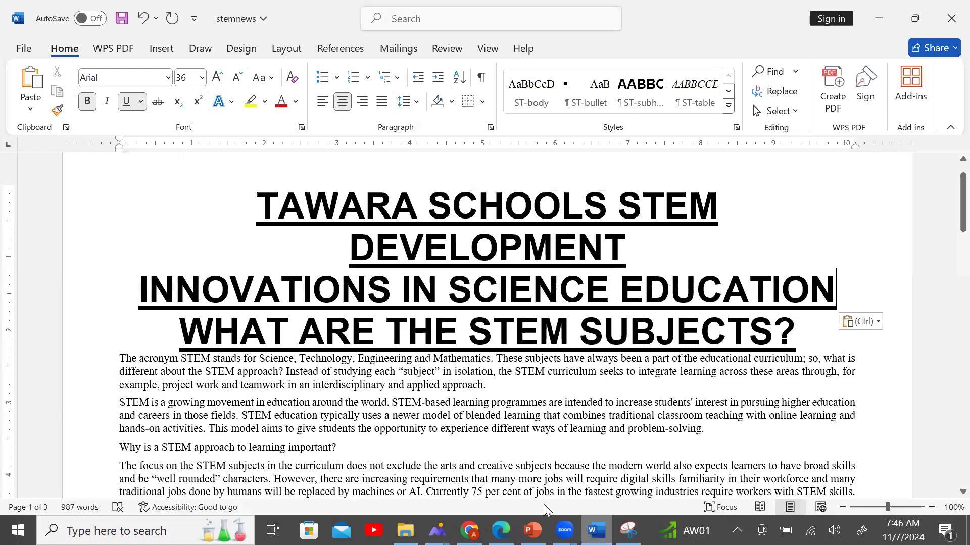
click(94, 292)
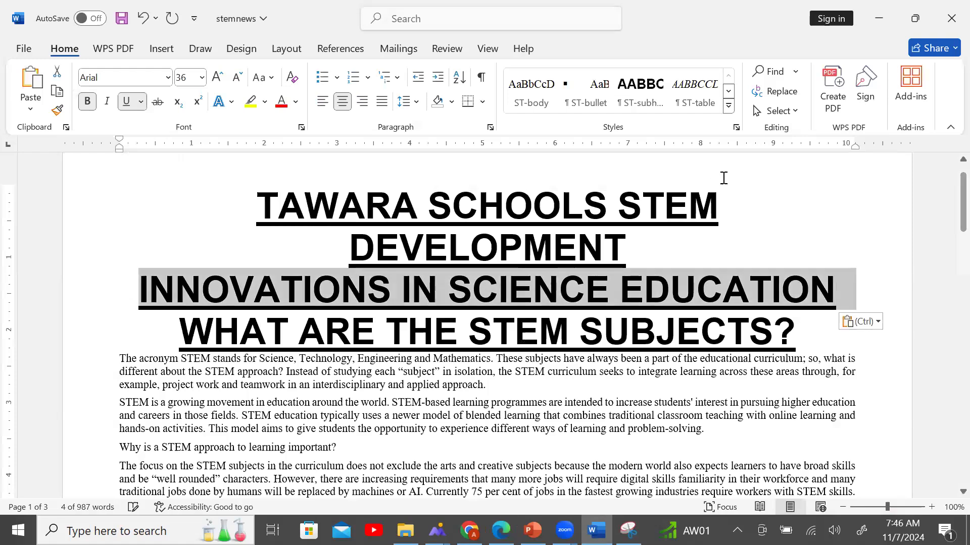
click(736, 127)
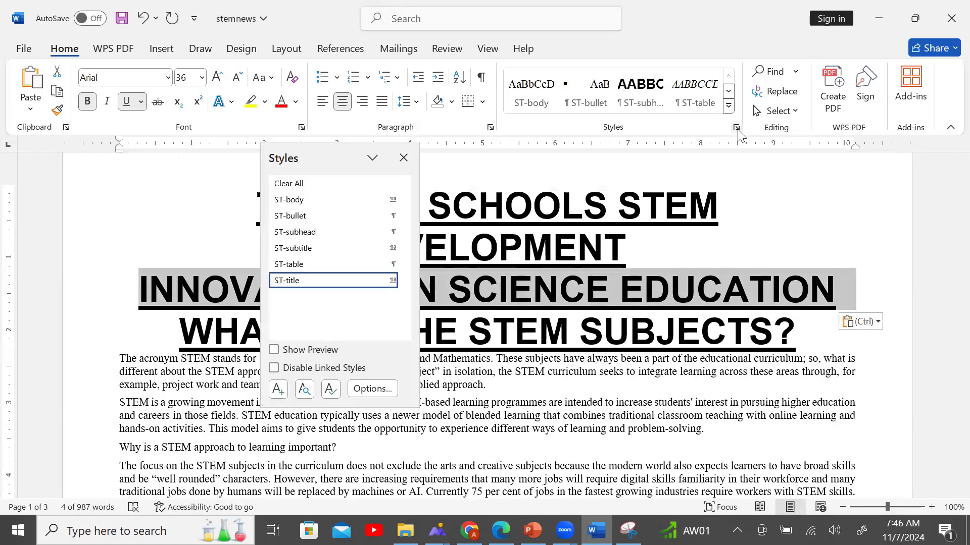
click(282, 249)
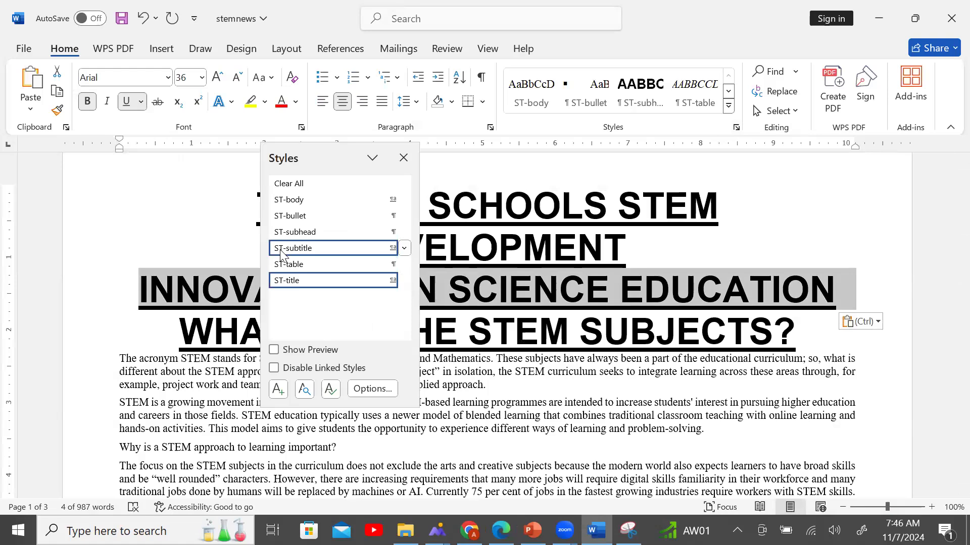
click(403, 158)
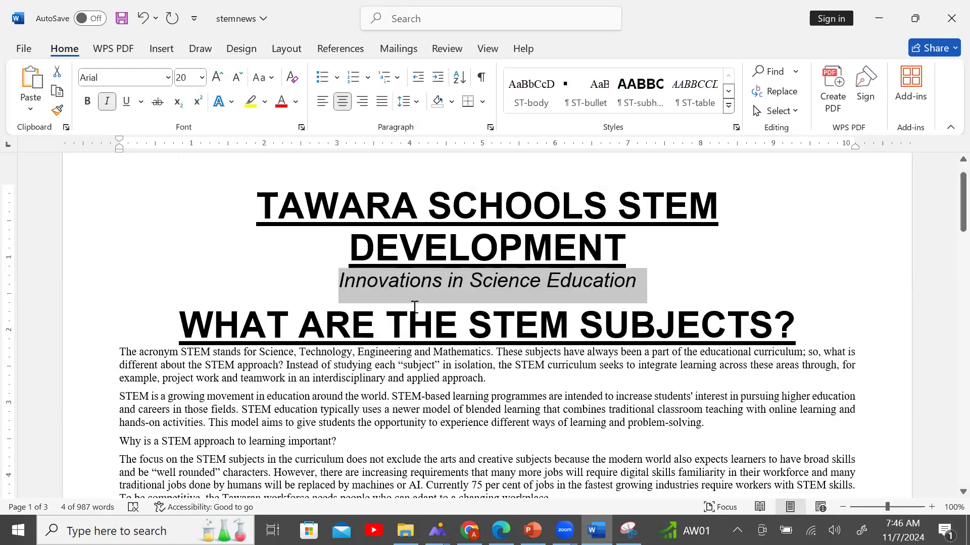
click(720, 291)
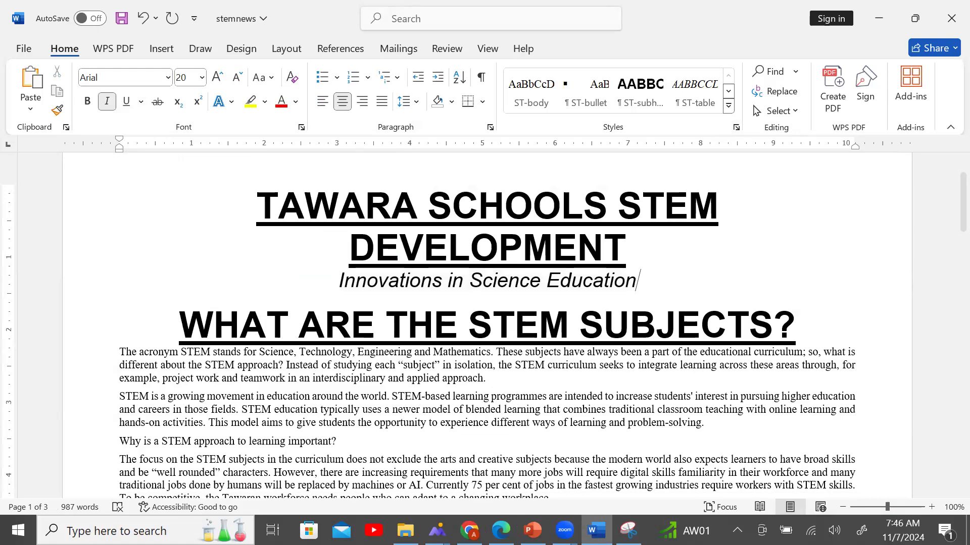
key(alt+Tab)
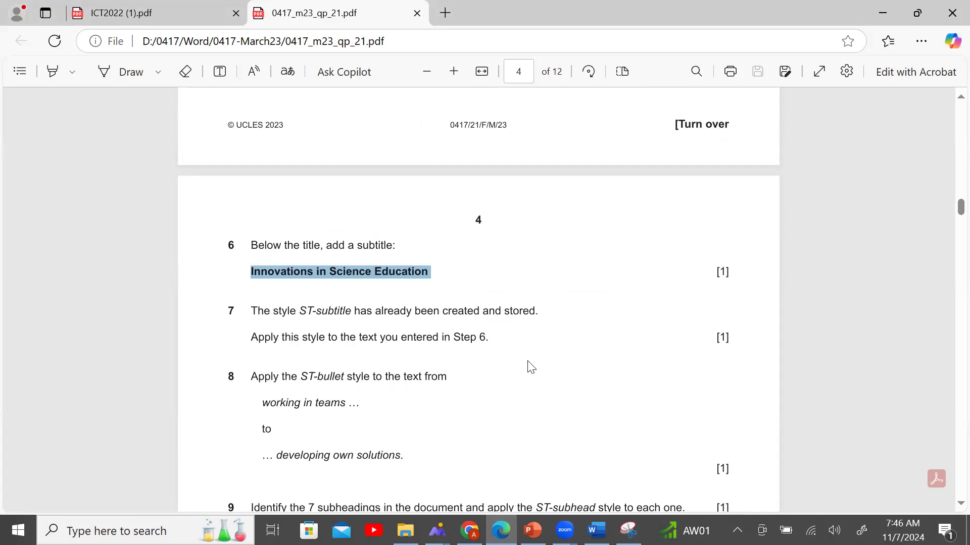
Copy 'working in teams' from question 8 and search stemnews for 'working'.
scroll(530, 368, down, 3)
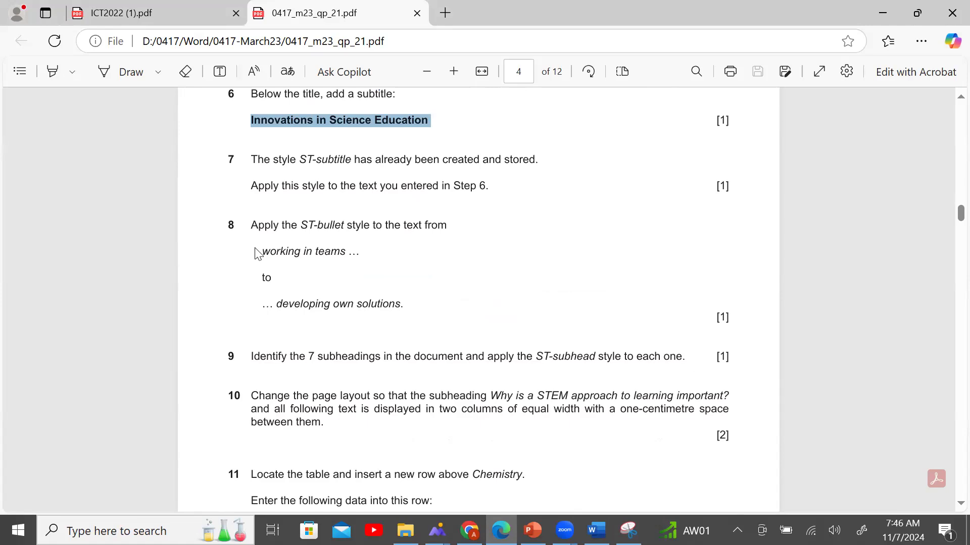
drag(262, 251, 353, 252)
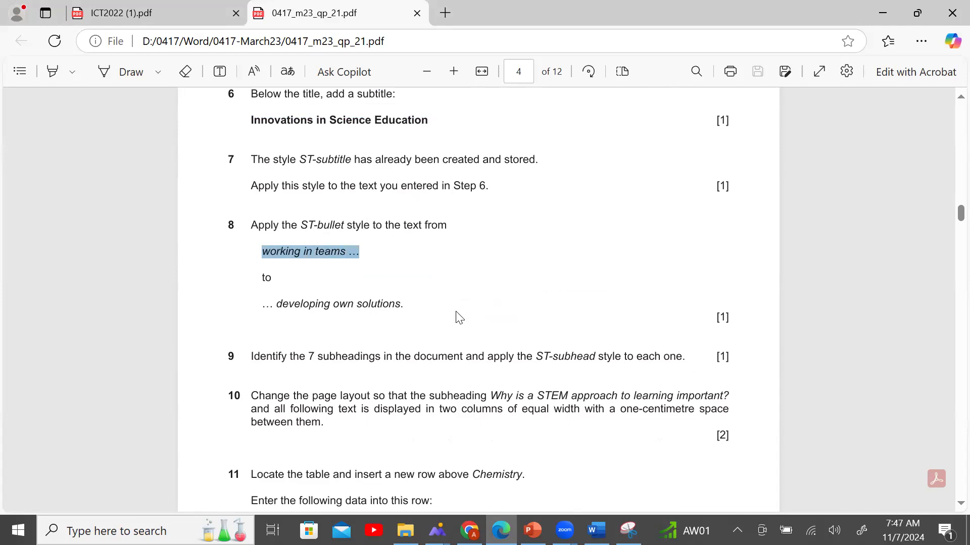
click(596, 530)
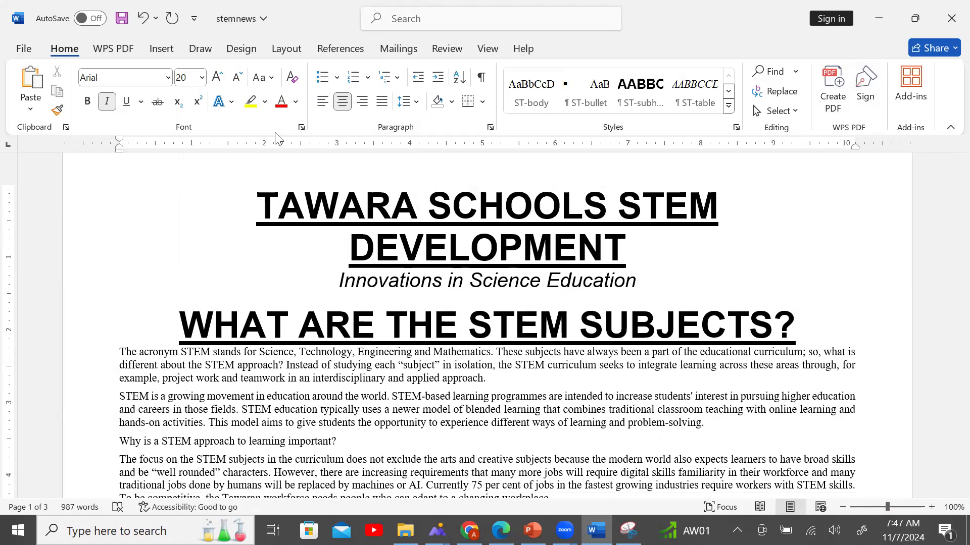
click(768, 71)
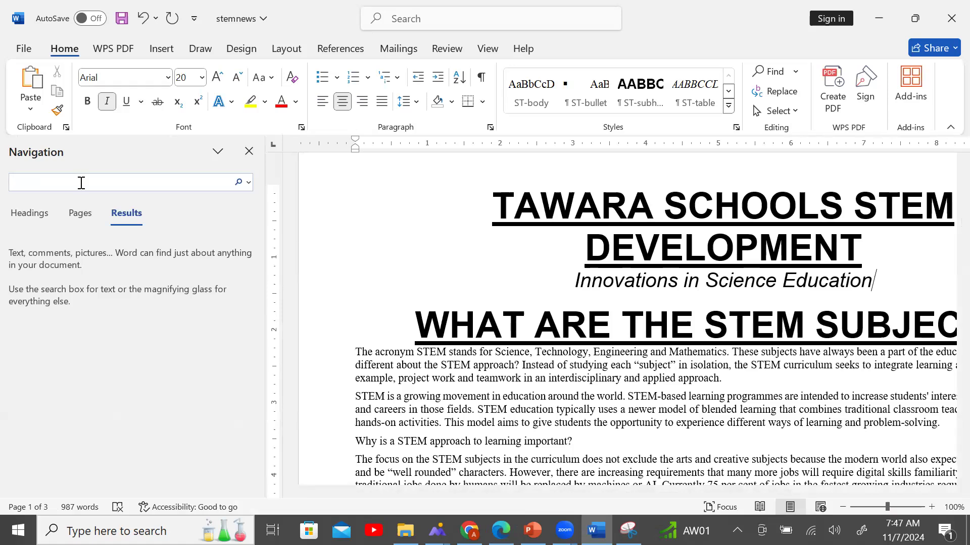
text(working in teams ...)
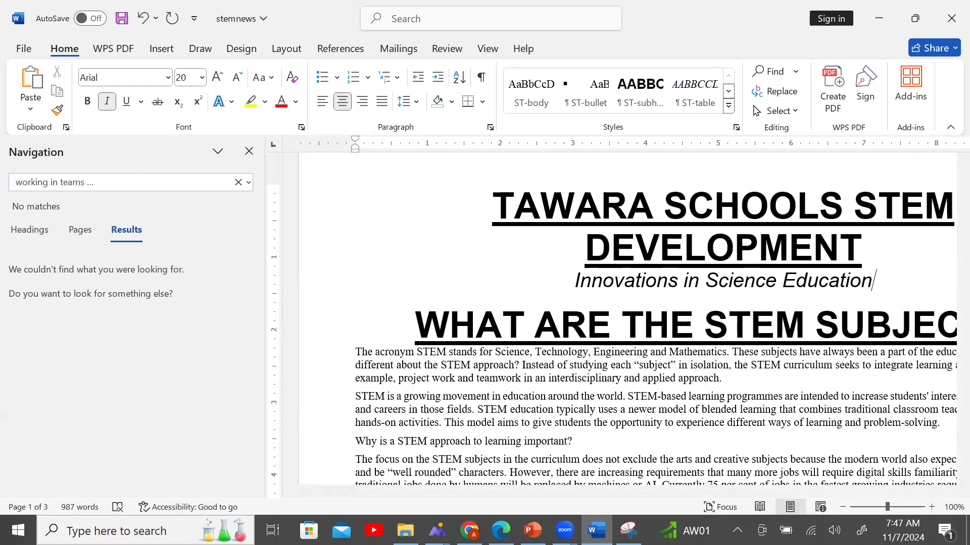
key(BackSpace)
key(BackSpace)
key(BackSpace)
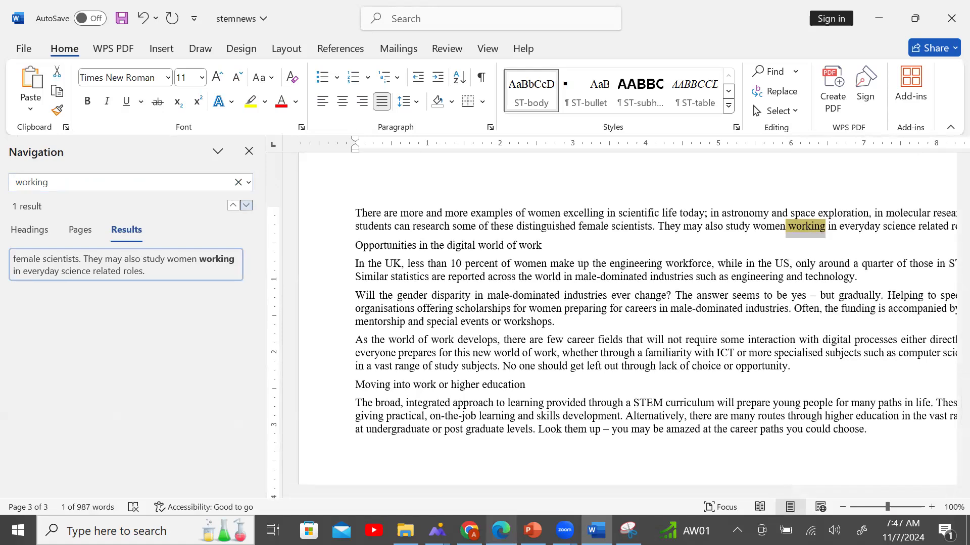
Recheck the exam, then scroll Word to the 'working in teams' list.
click(501, 530)
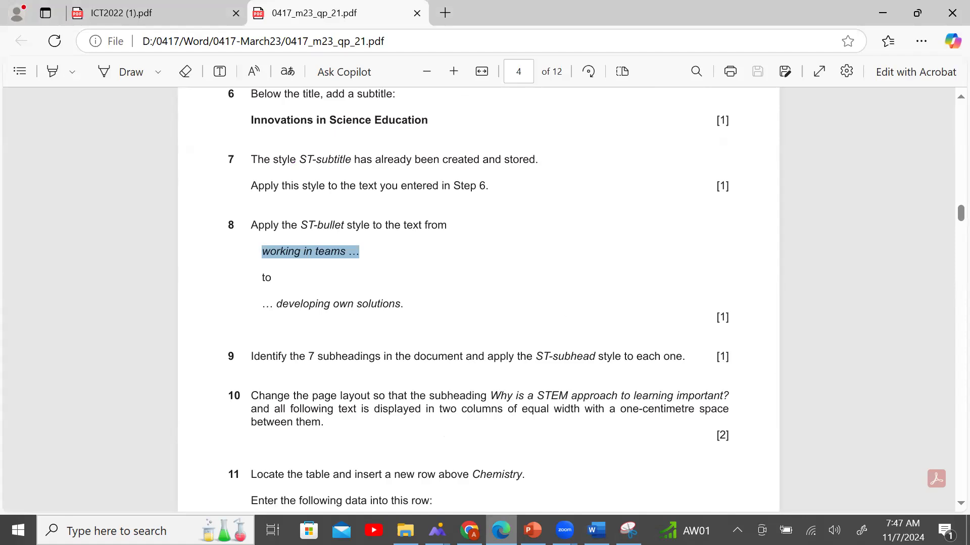
key(alt+Tab)
scroll(874, 390, down, 6)
scroll(874, 390, down, 1)
scroll(874, 390, up, 6)
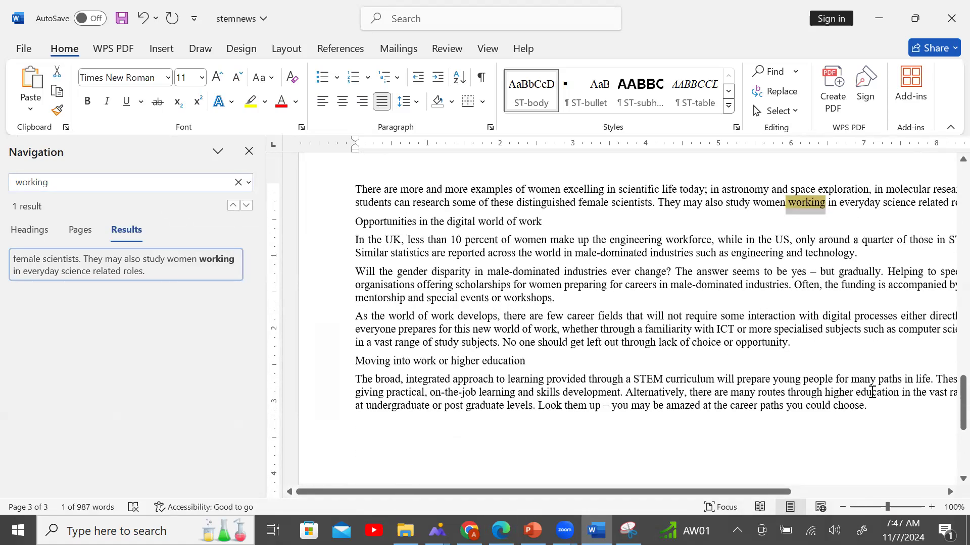
scroll(870, 393, up, 12)
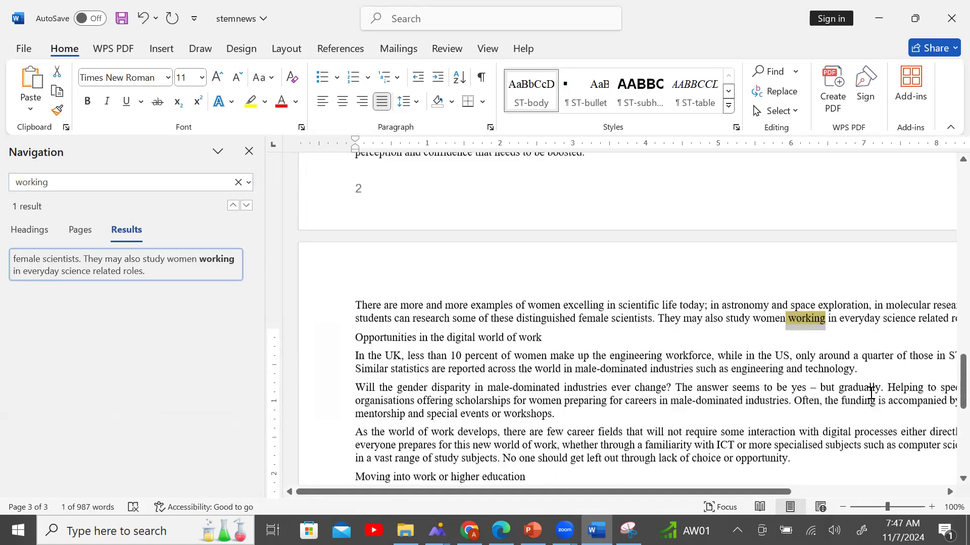
scroll(867, 393, up, 6)
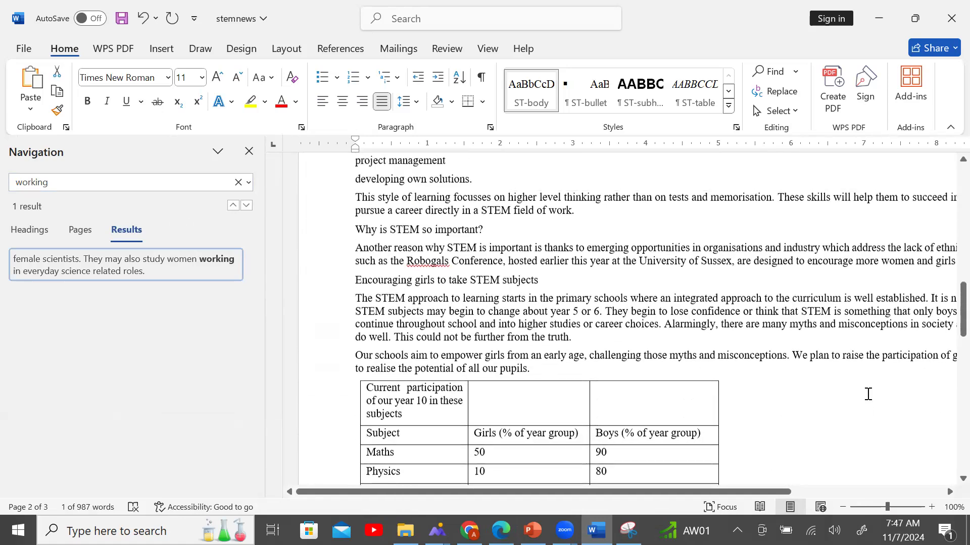
scroll(866, 395, up, 5)
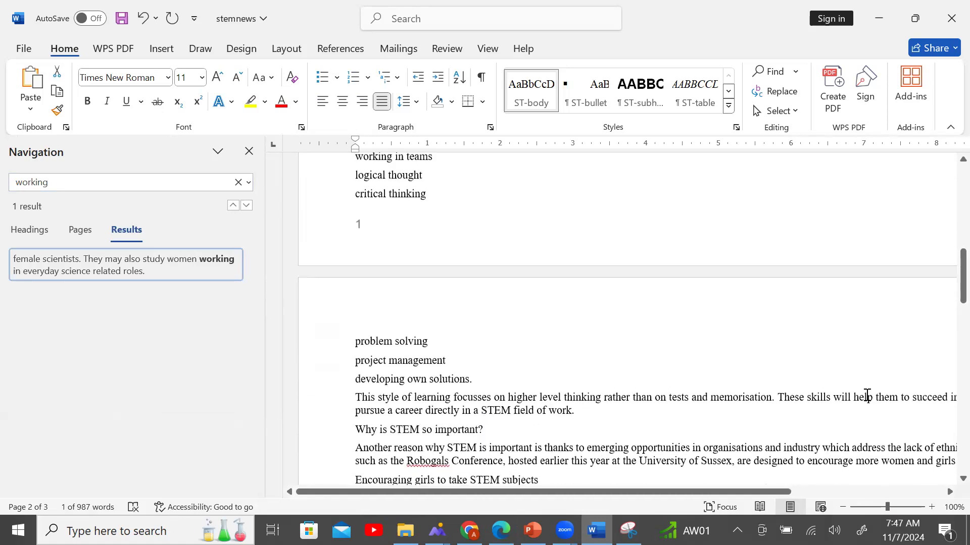
Select the lines from 'working in teams' through 'developing own solutions'.
click(356, 266)
drag(358, 271, 429, 306)
scroll(554, 344, down, 2)
scroll(549, 348, up, 4)
scroll(548, 346, down, 7)
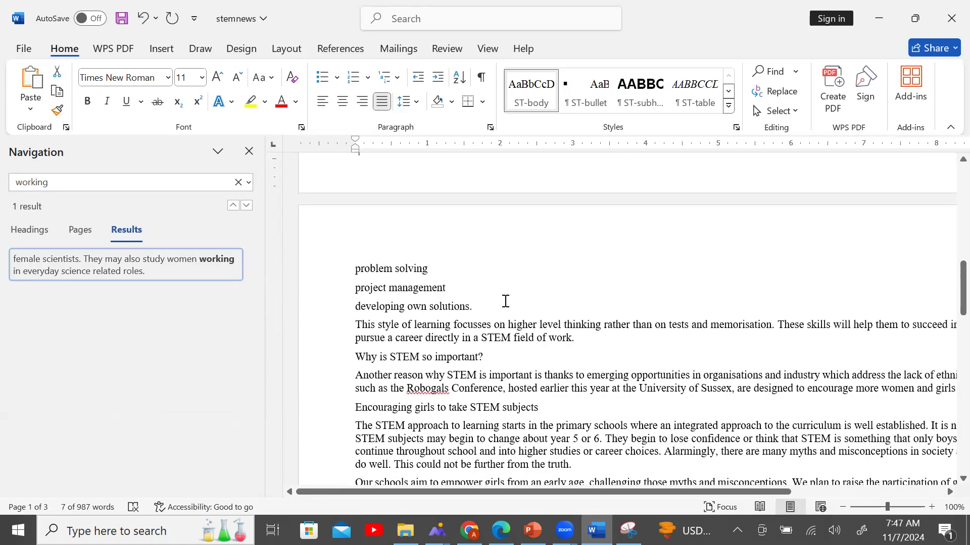
shift+click(504, 306)
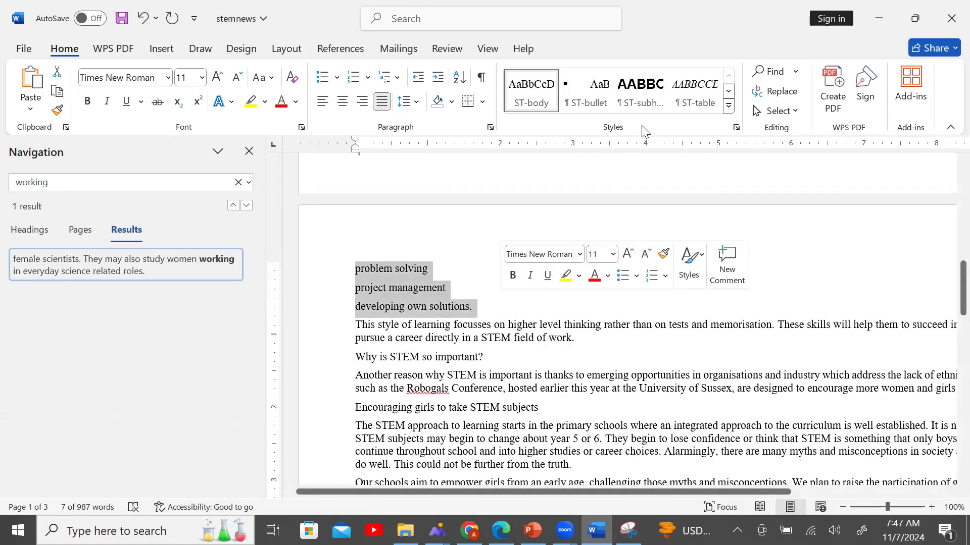
Close the search panel and apply the ST-bullet style to the selected list.
click(249, 152)
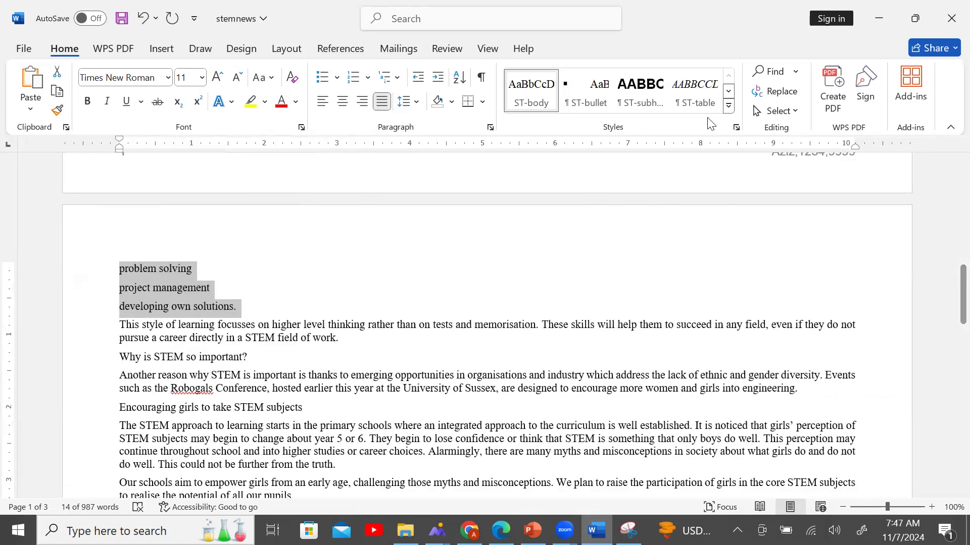
click(737, 128)
click(333, 216)
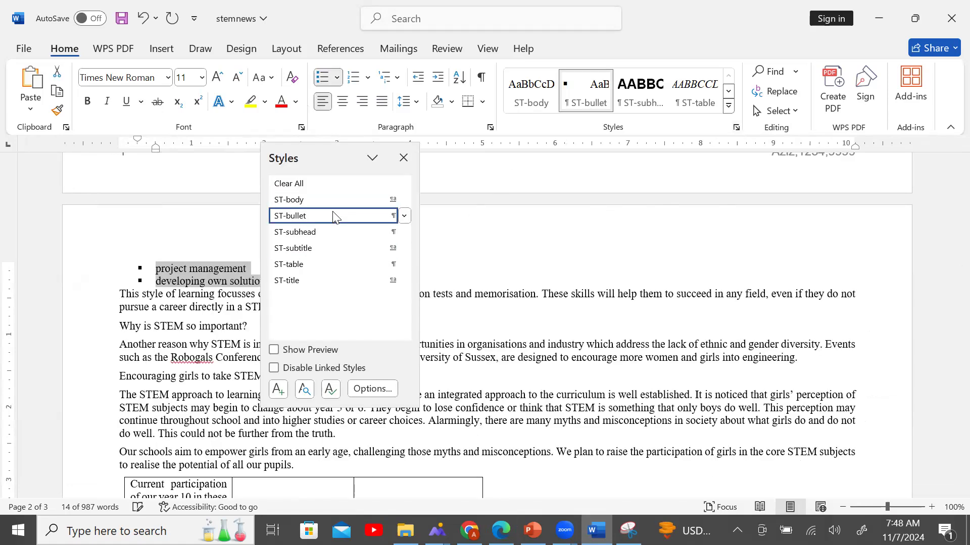
click(457, 254)
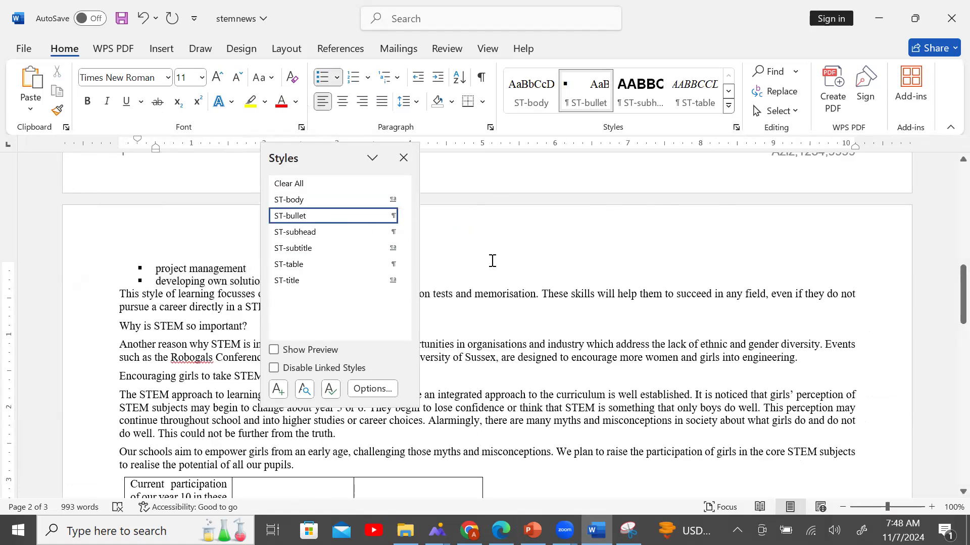
click(404, 158)
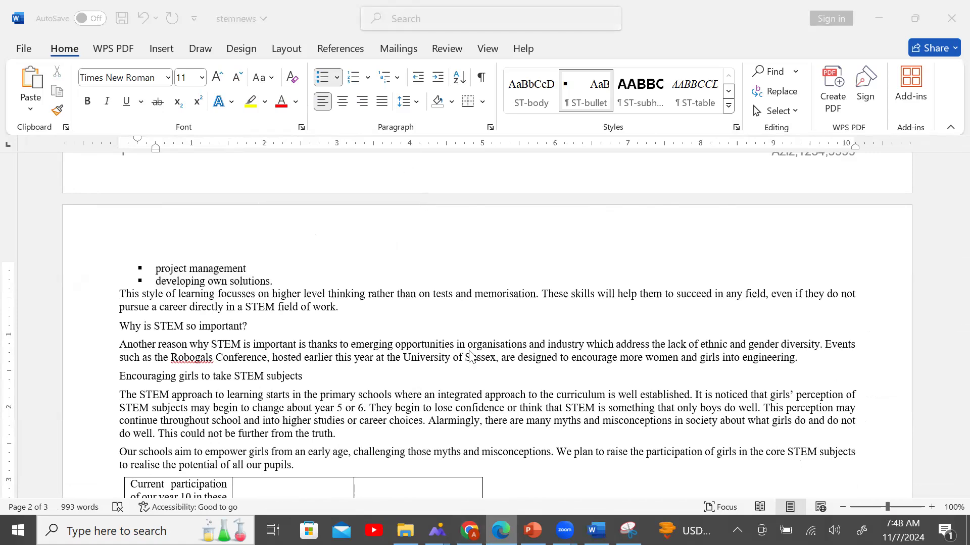
scroll(436, 383, down, 3)
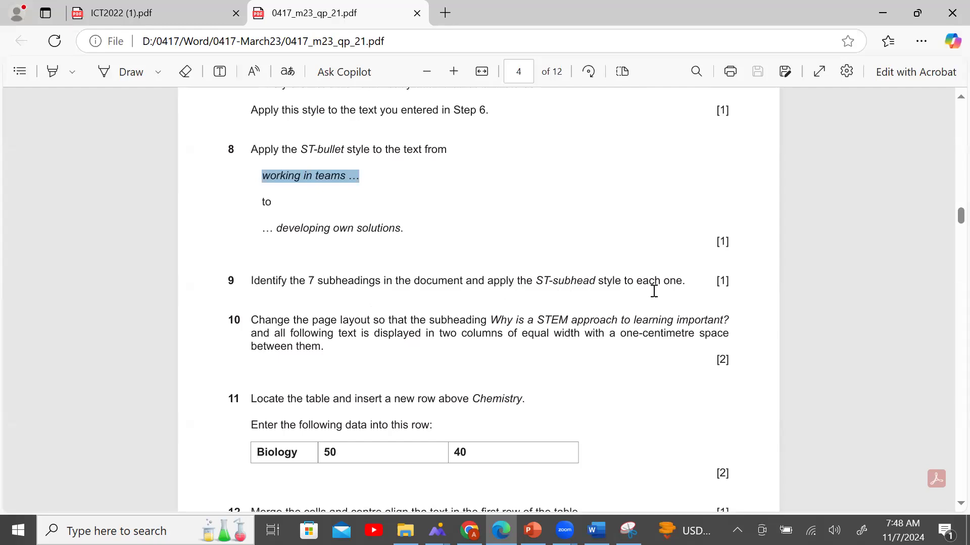
Switch back to stemnews in Word and scroll up to the title and subtitle.
click(596, 530)
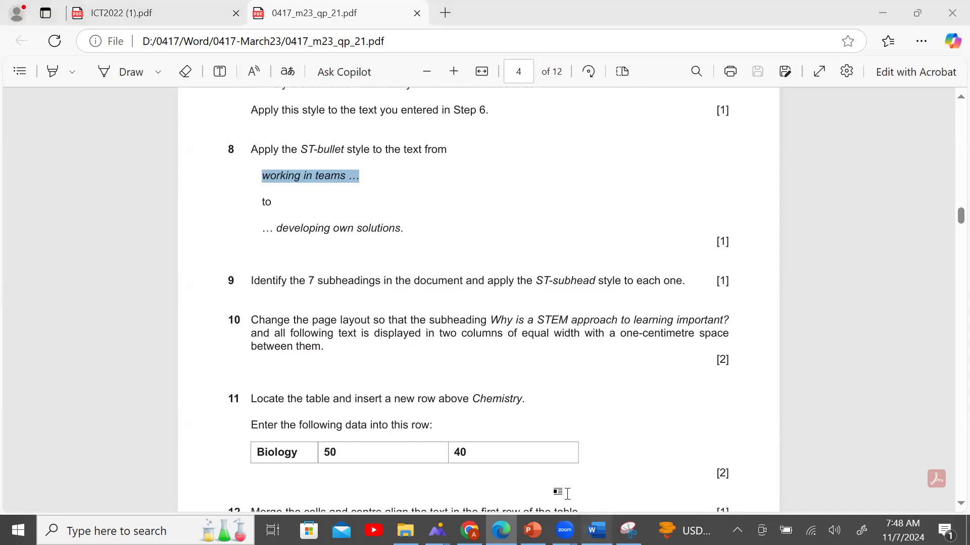
scroll(498, 324, up, 10)
scroll(497, 323, up, 5)
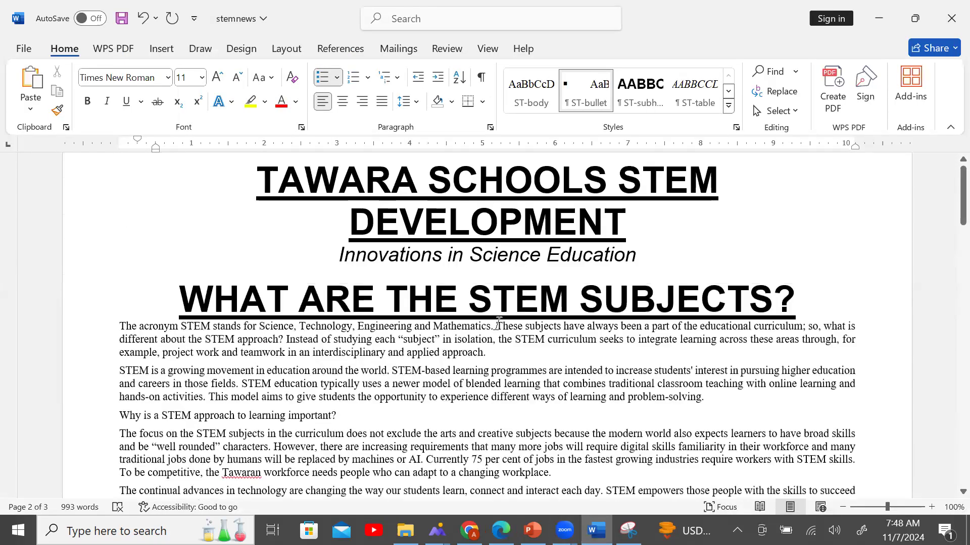
Apply ST-subhead to the 'WHAT ARE THE STEM SUBJECTS?' heading.
drag(199, 382, 816, 376)
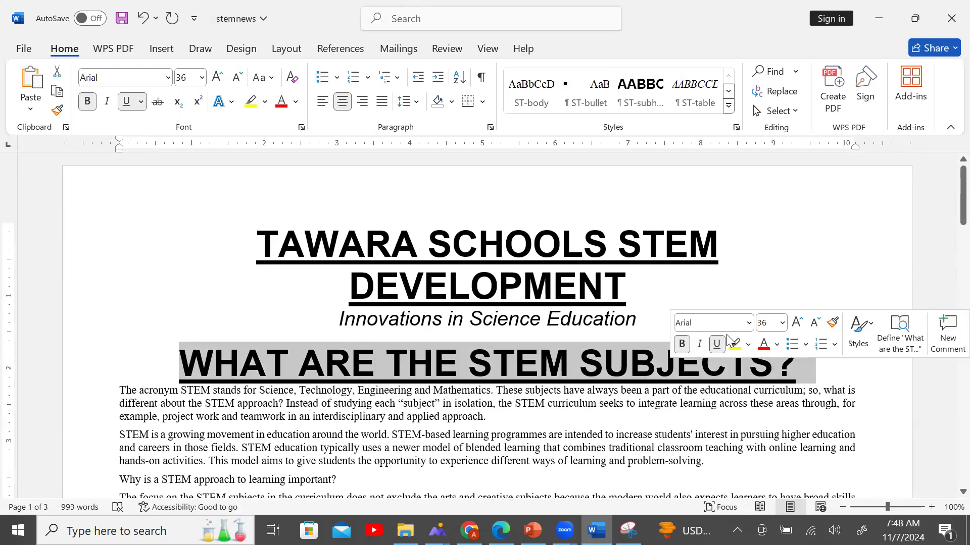
click(736, 127)
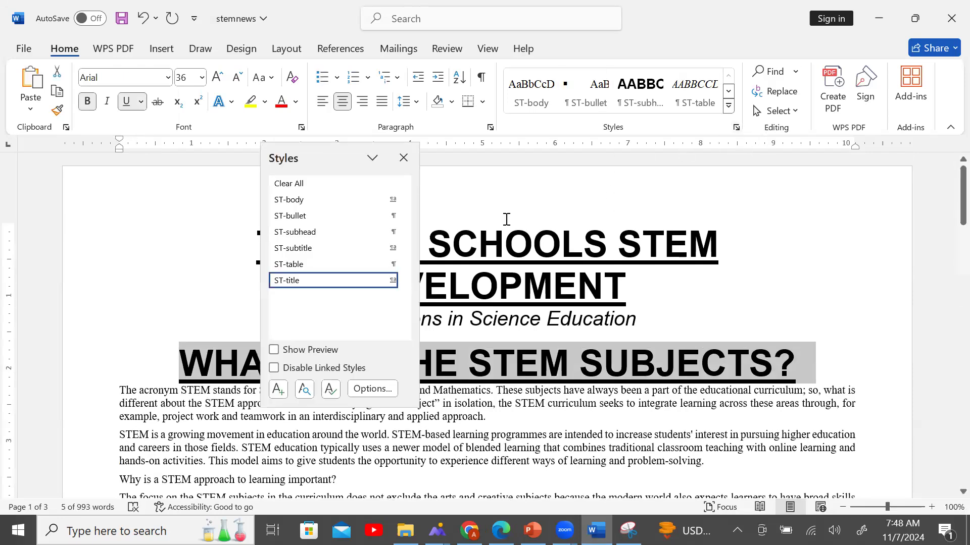
click(343, 236)
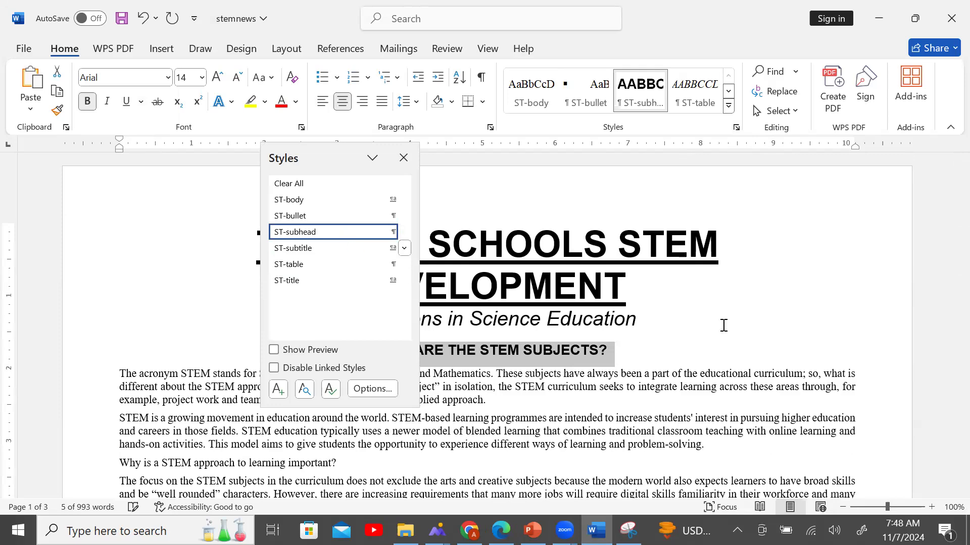
click(660, 365)
scroll(660, 365, down, 1)
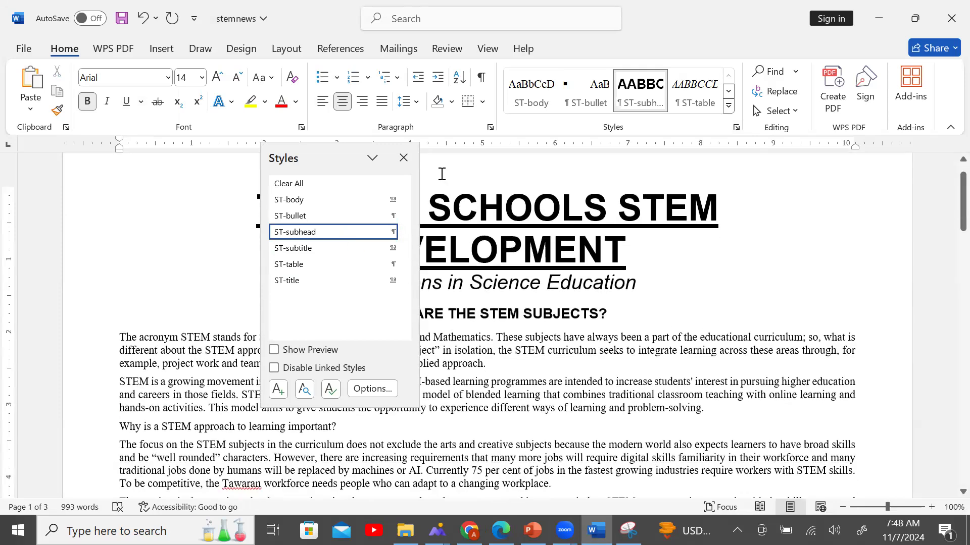
click(403, 158)
Apply ST-subhead to 'Why is a STEM approach to learning important?'.
scroll(495, 326, down, 2)
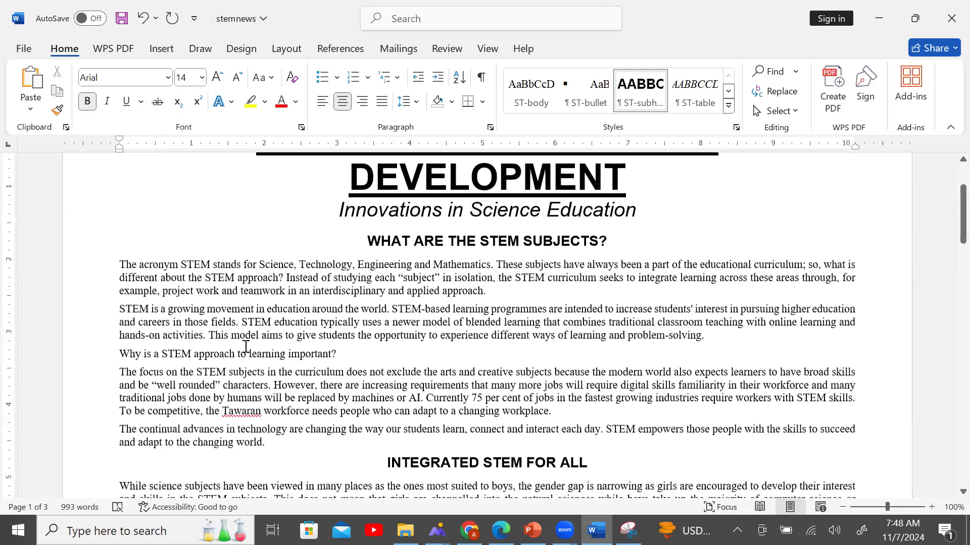
click(85, 355)
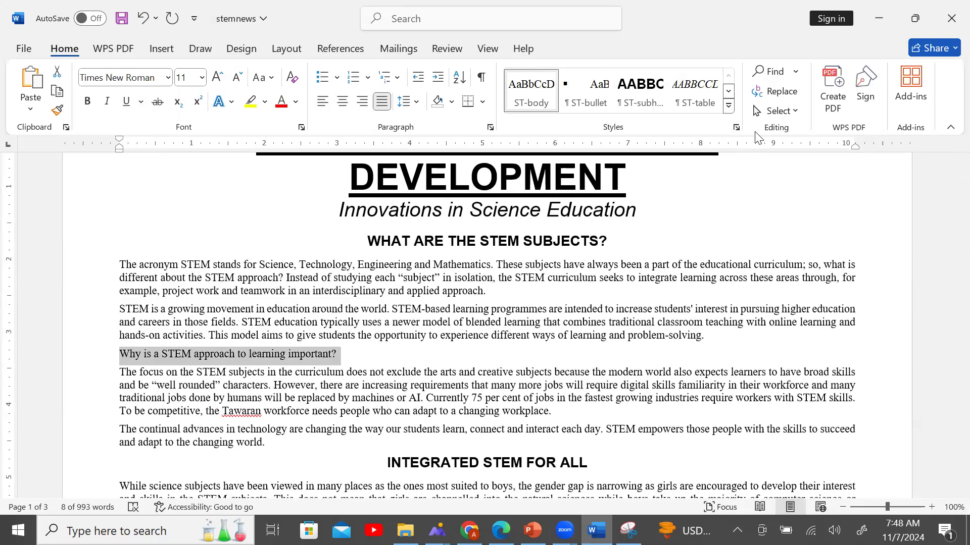
click(736, 128)
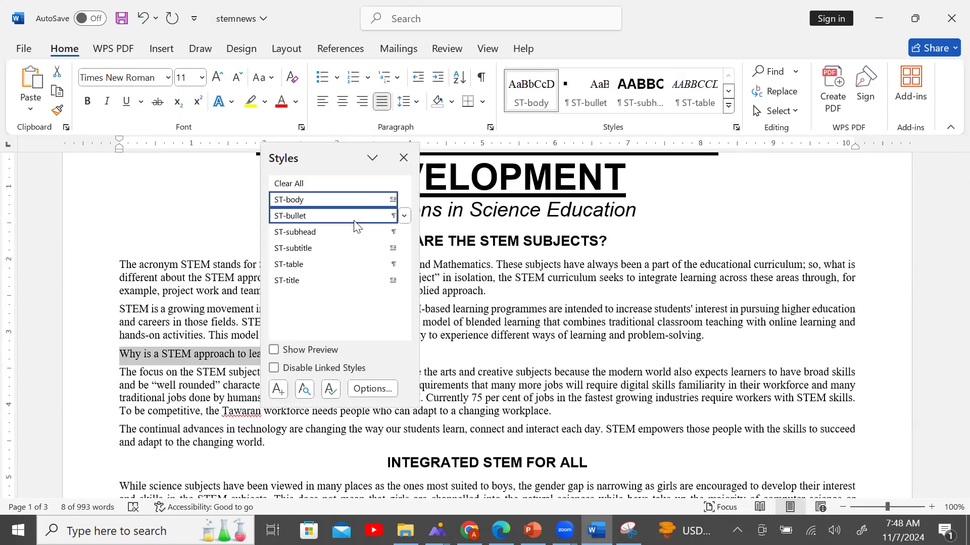
click(303, 232)
click(501, 308)
scroll(501, 309, down, 2)
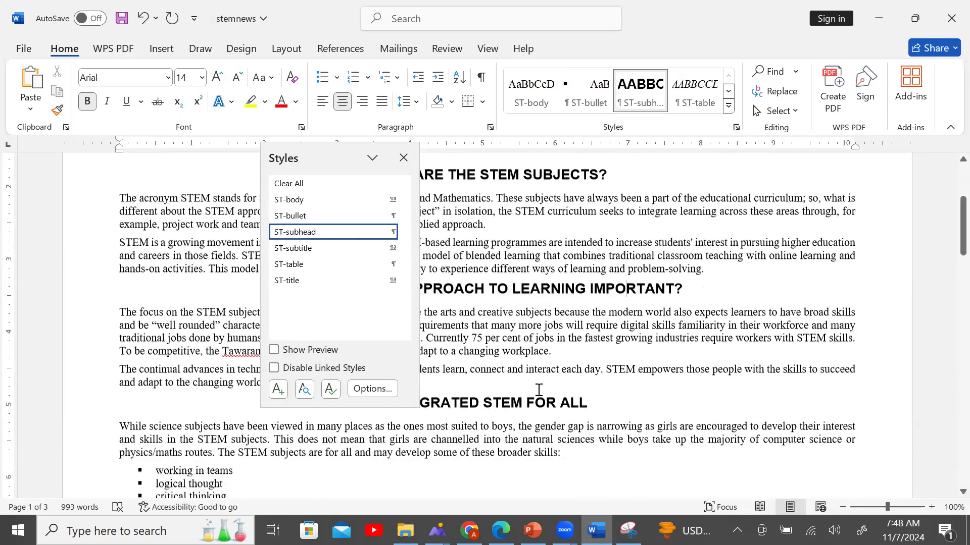
click(403, 157)
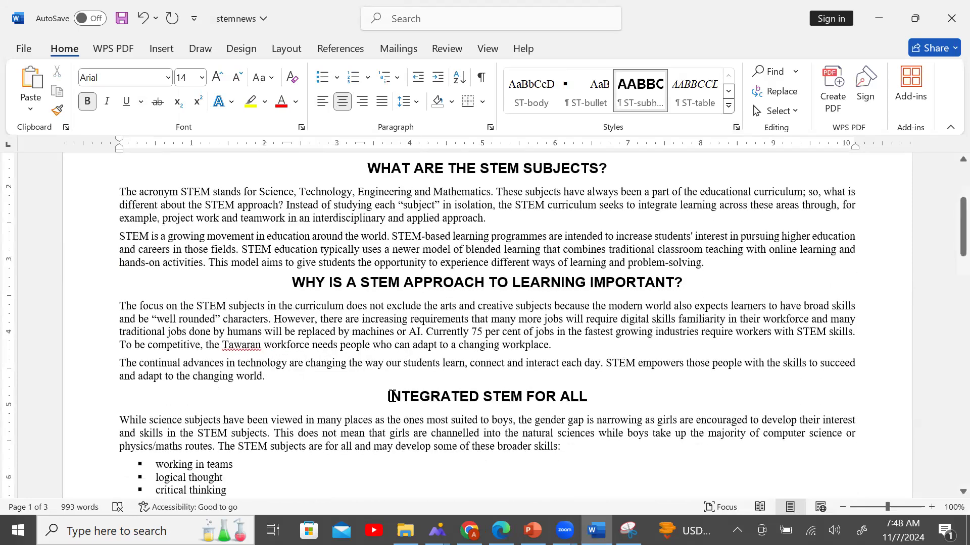
Inspect the INTEGRATED STEM FOR ALL heading's style, leaving it unchanged.
drag(392, 396, 634, 397)
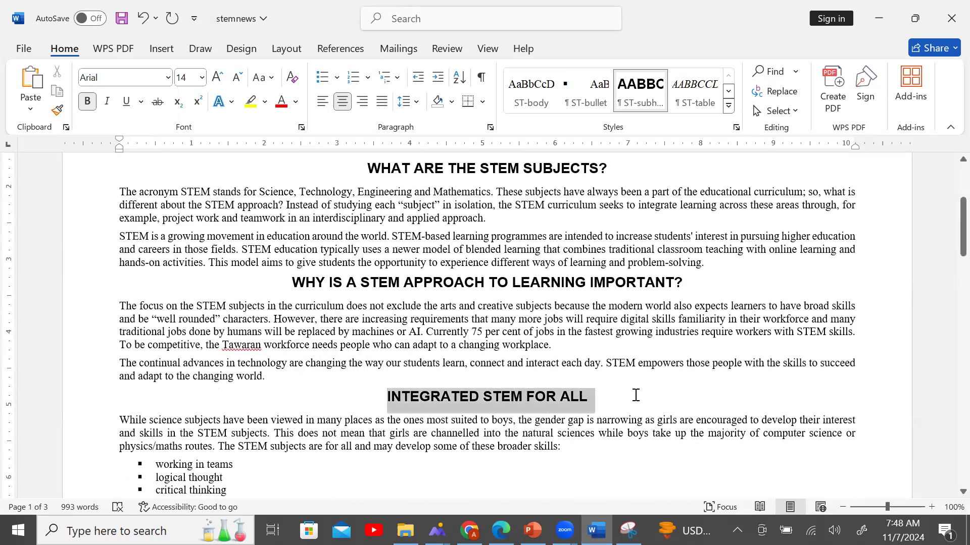
click(736, 127)
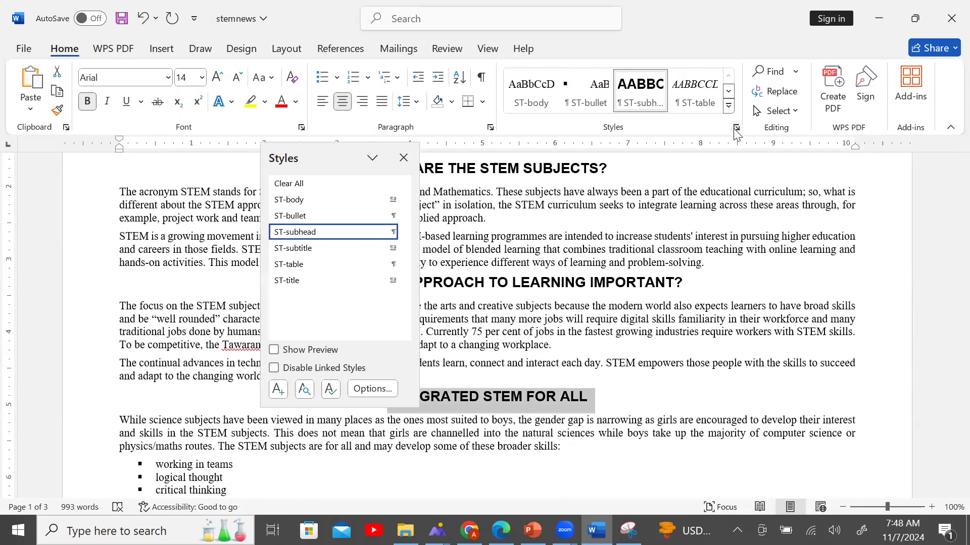
click(656, 377)
scroll(634, 396, down, 5)
scroll(631, 394, down, 4)
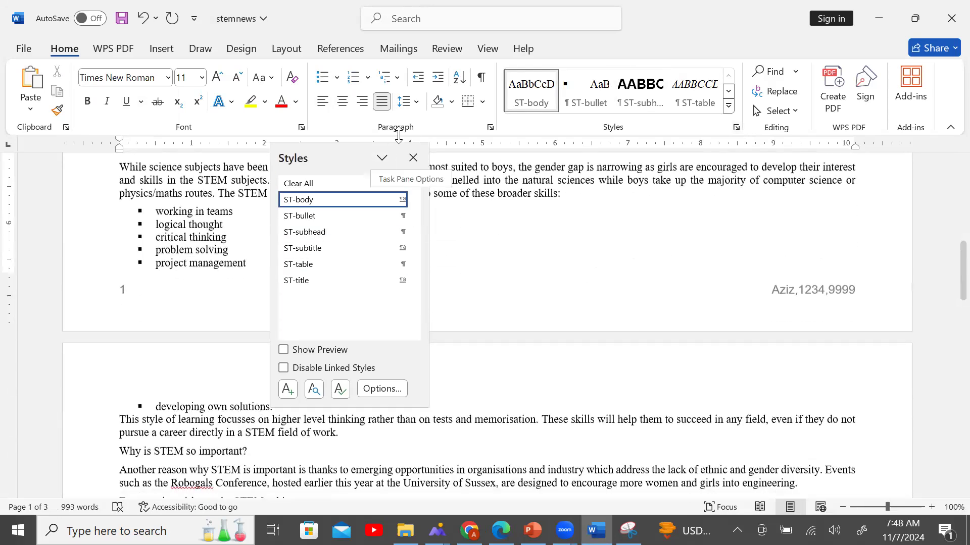
click(413, 157)
scroll(495, 305, down, 3)
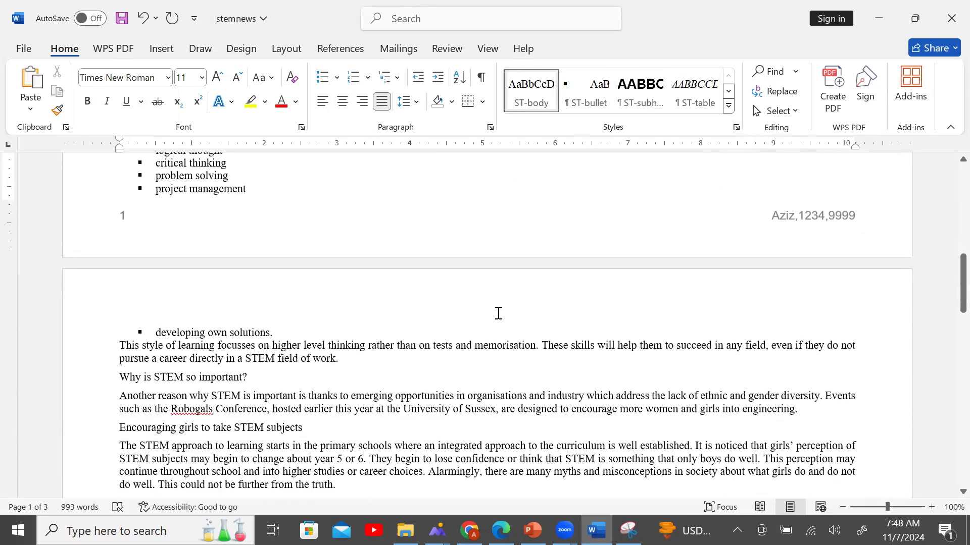
scroll(493, 313, down, 1)
scroll(488, 314, up, 9)
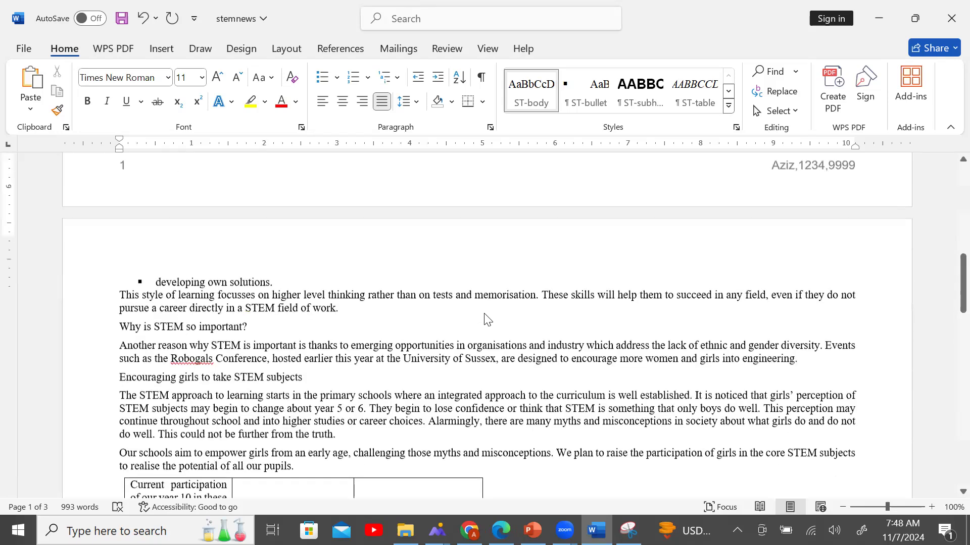
scroll(486, 314, up, 8)
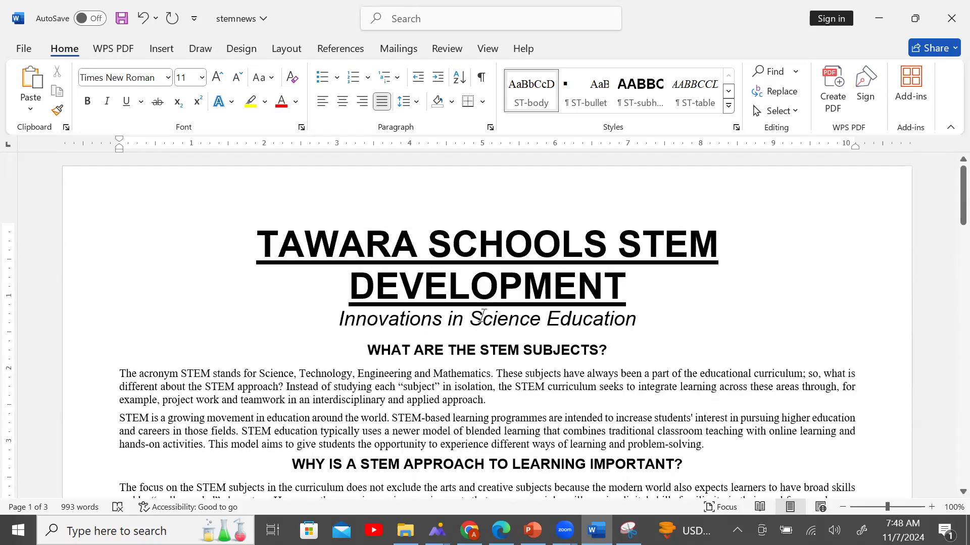
Apply the ST-subhead style to the heading 'Why is STEM so important?'.
click(497, 262)
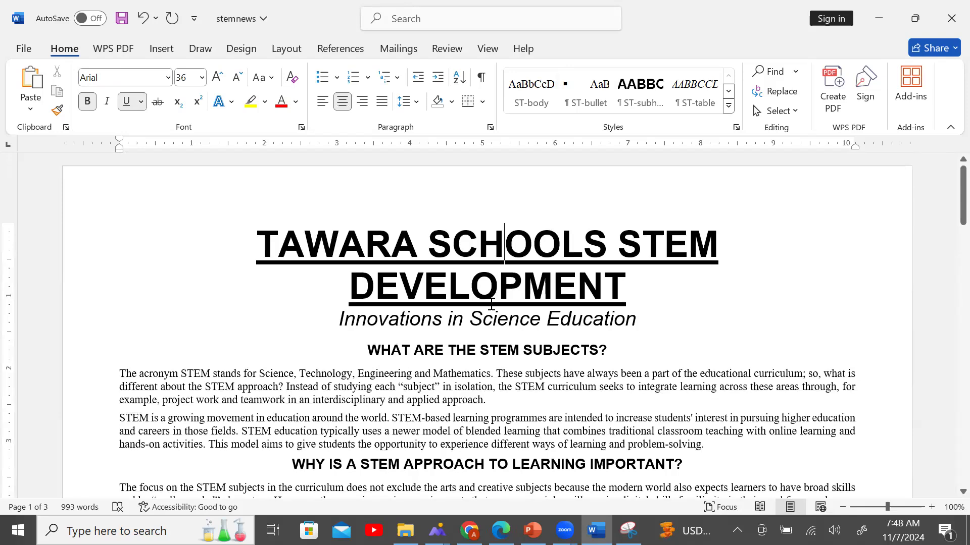
scroll(489, 305, down, 7)
scroll(489, 306, down, 15)
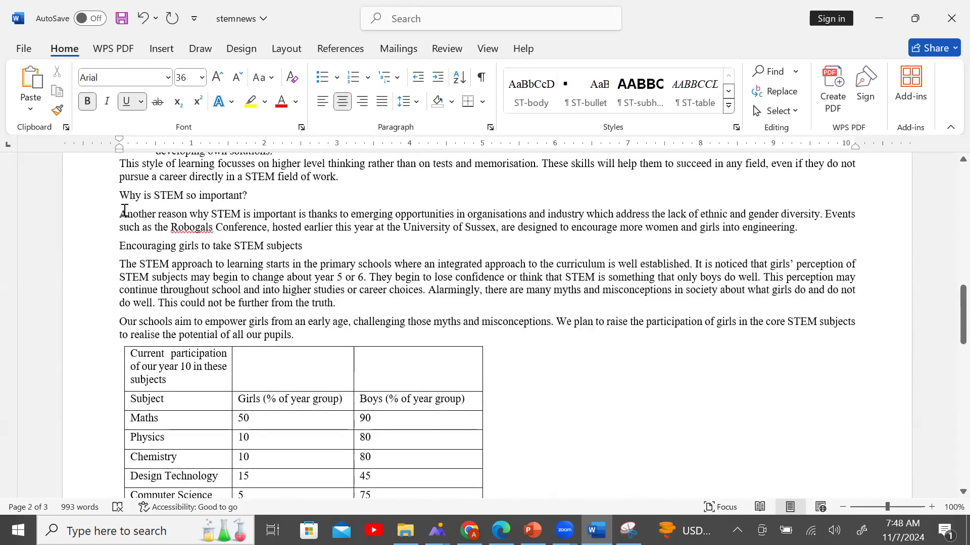
click(88, 204)
scroll(598, 199, up, 3)
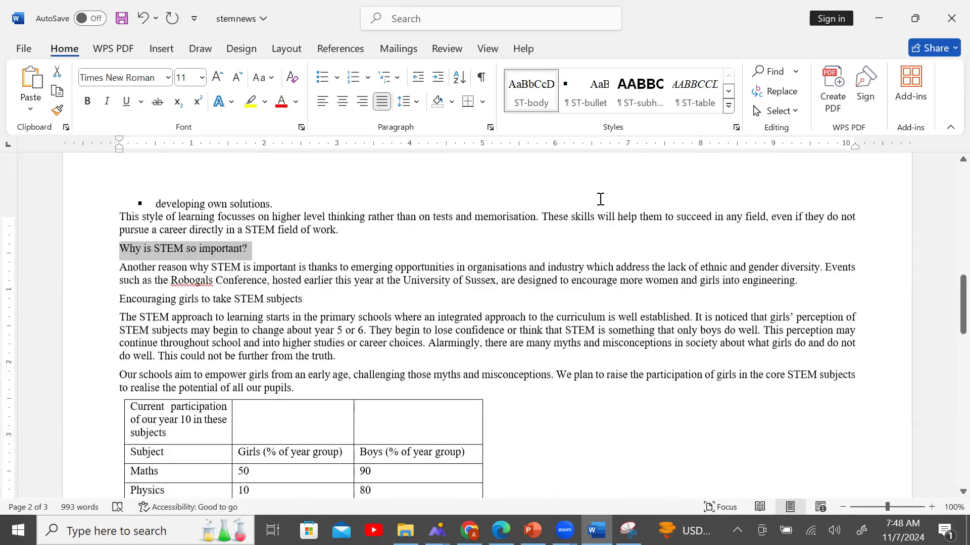
click(735, 128)
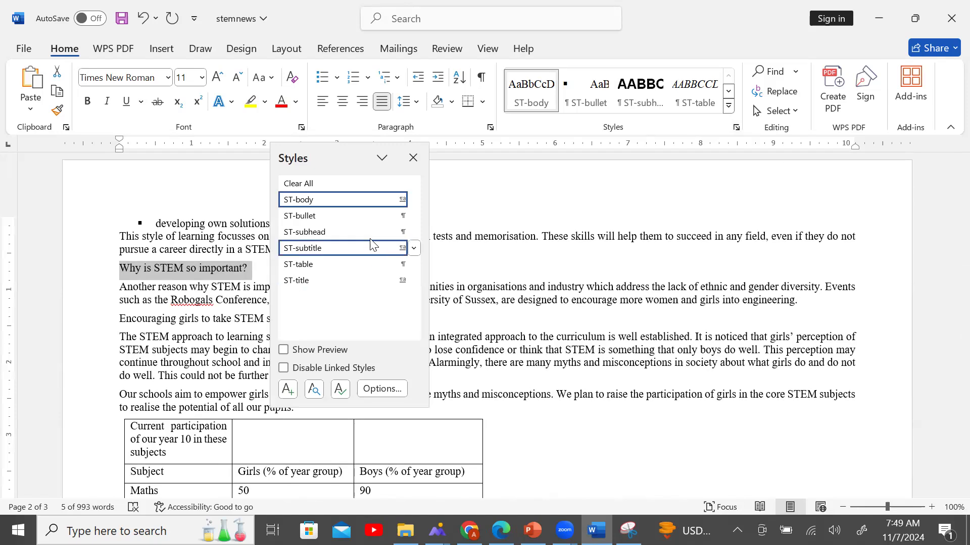
click(358, 232)
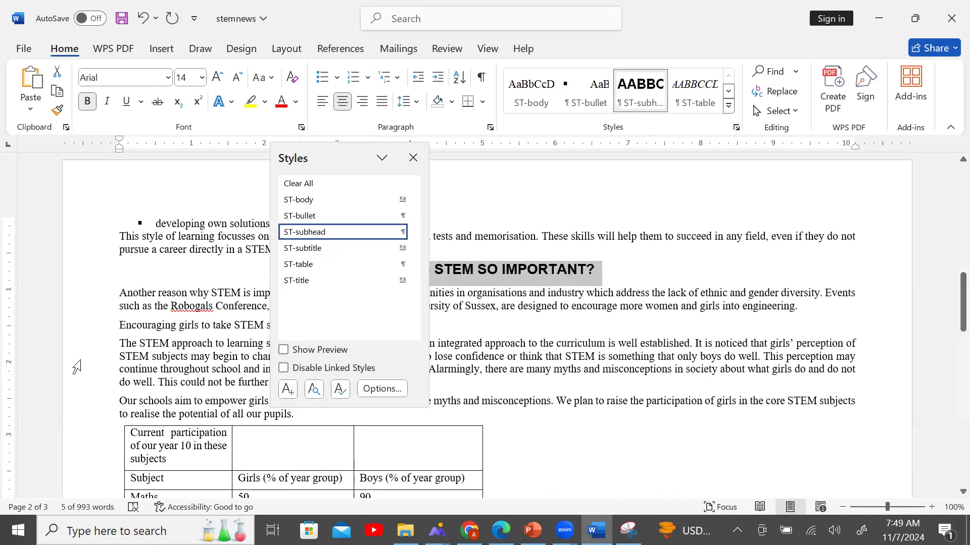
click(76, 358)
click(460, 387)
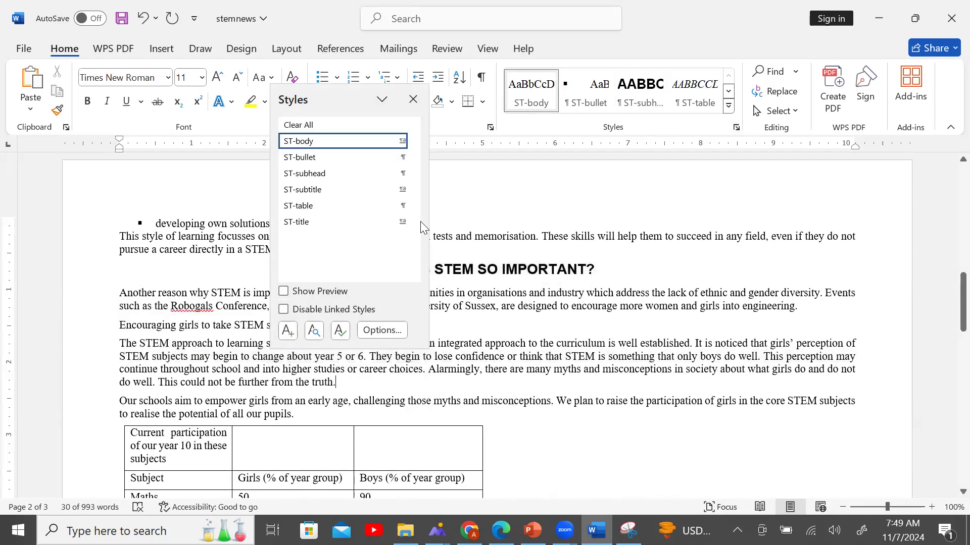
click(413, 100)
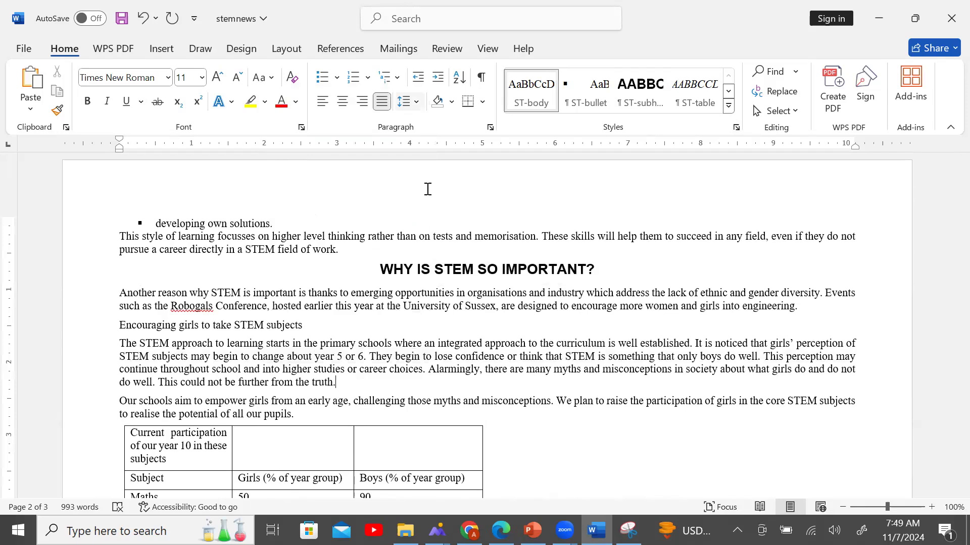
Apply ST-subhead to the heading 'Encouraging girls to take STEM subjects'.
click(84, 329)
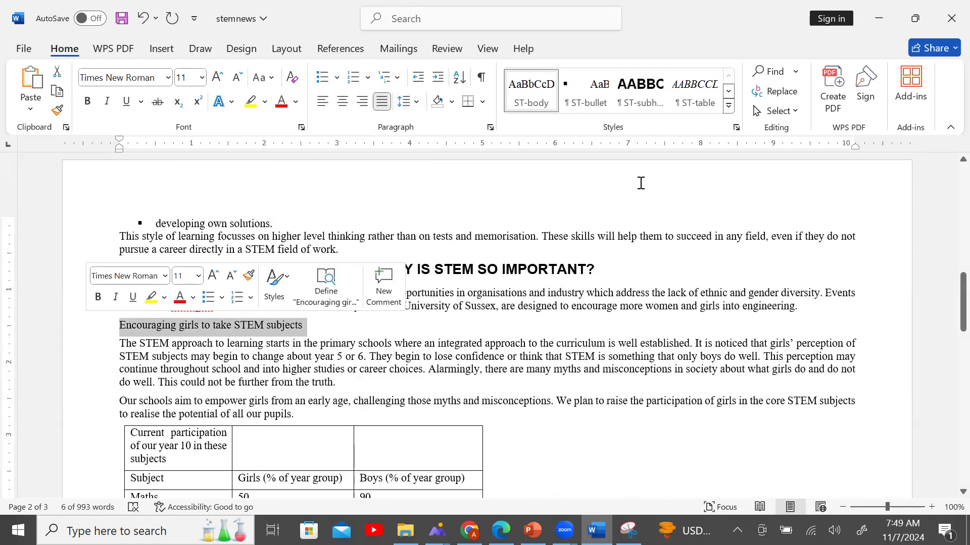
click(737, 127)
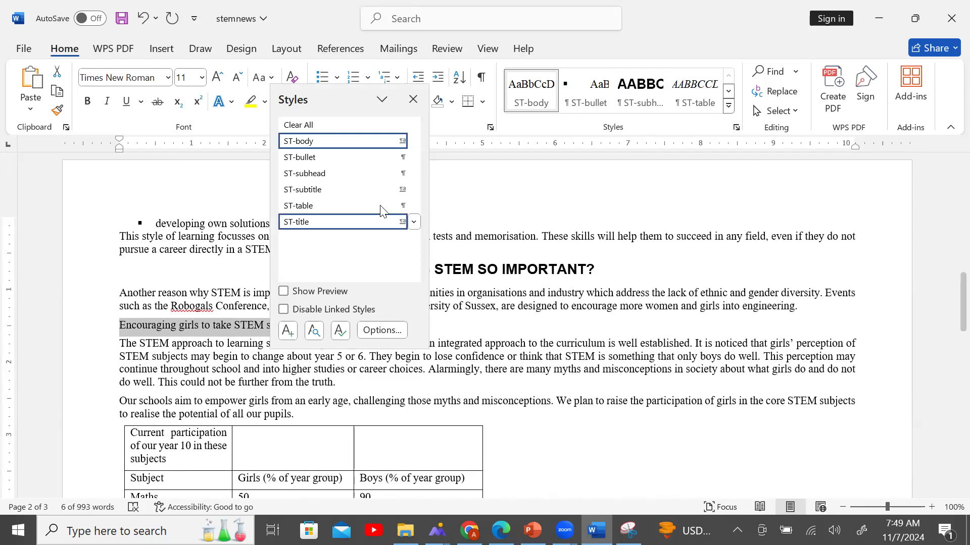
click(368, 174)
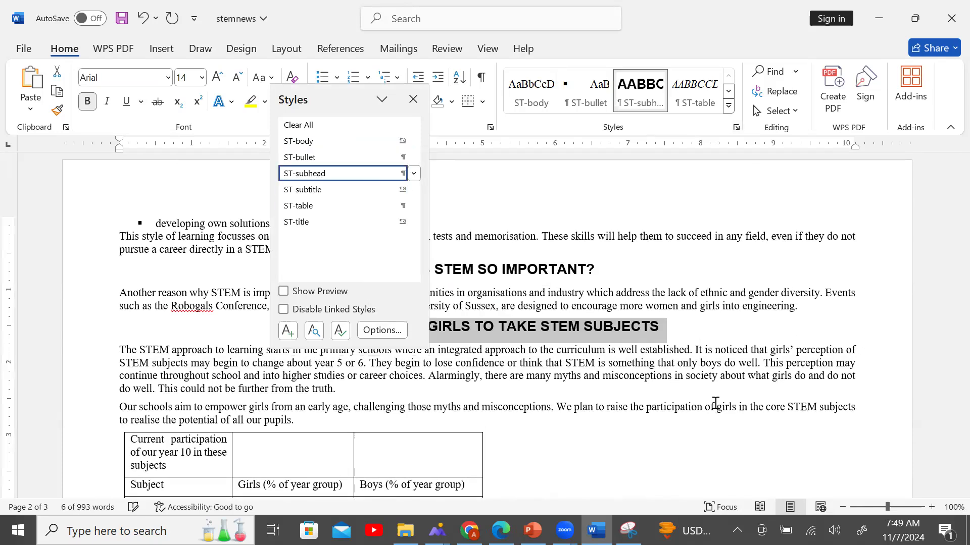
click(677, 375)
scroll(666, 392, down, 2)
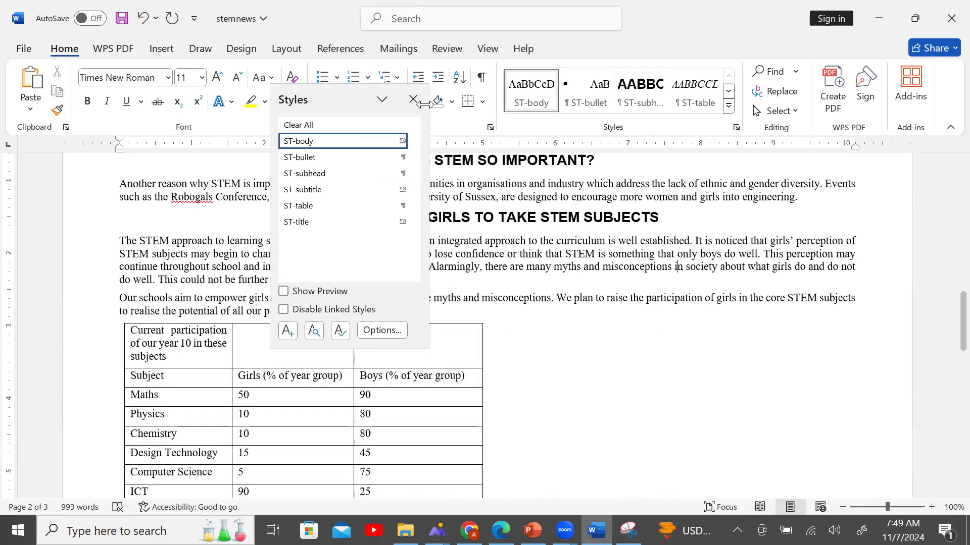
key(ctrl+alt+shift+s)
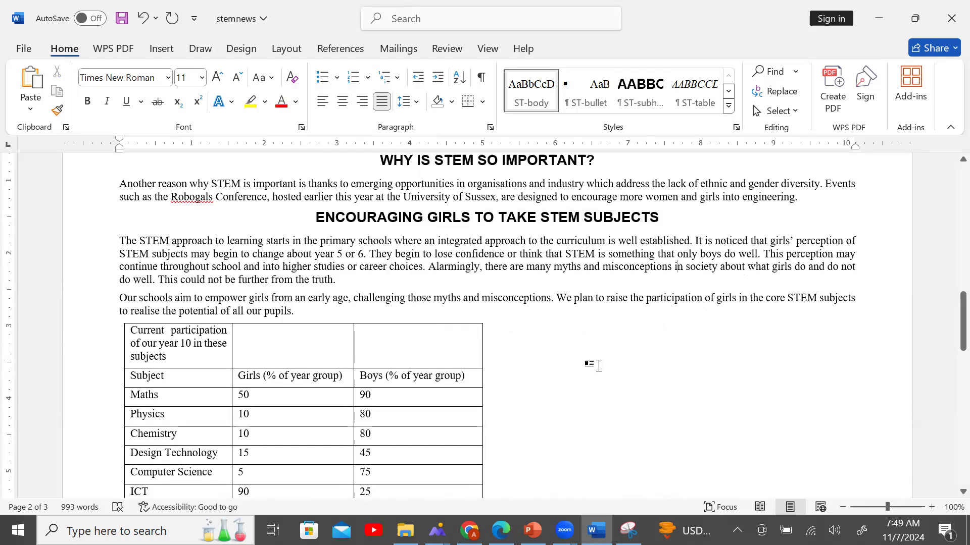
Apply ST-subhead to 'Opportunities in the digital world of work' and confirm its style.
scroll(598, 366, down, 3)
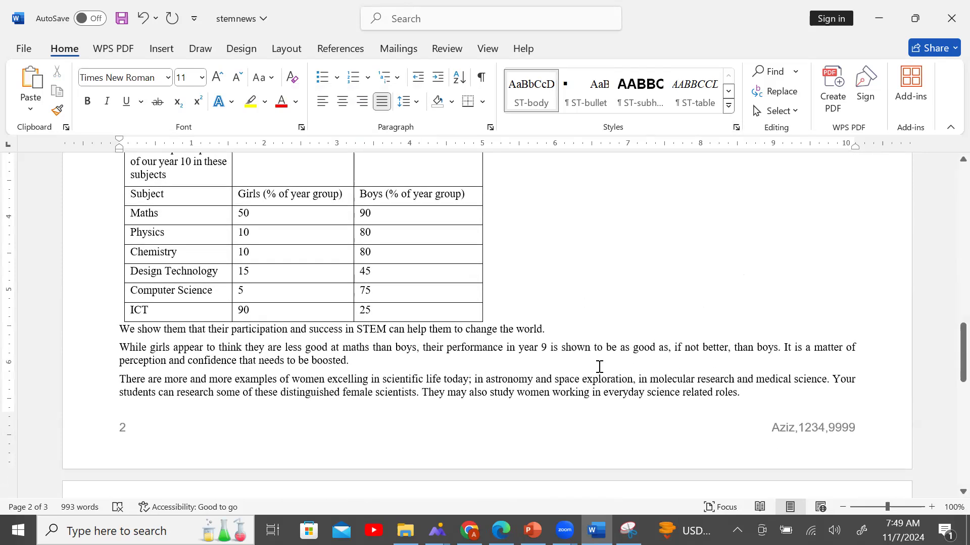
scroll(600, 367, down, 4)
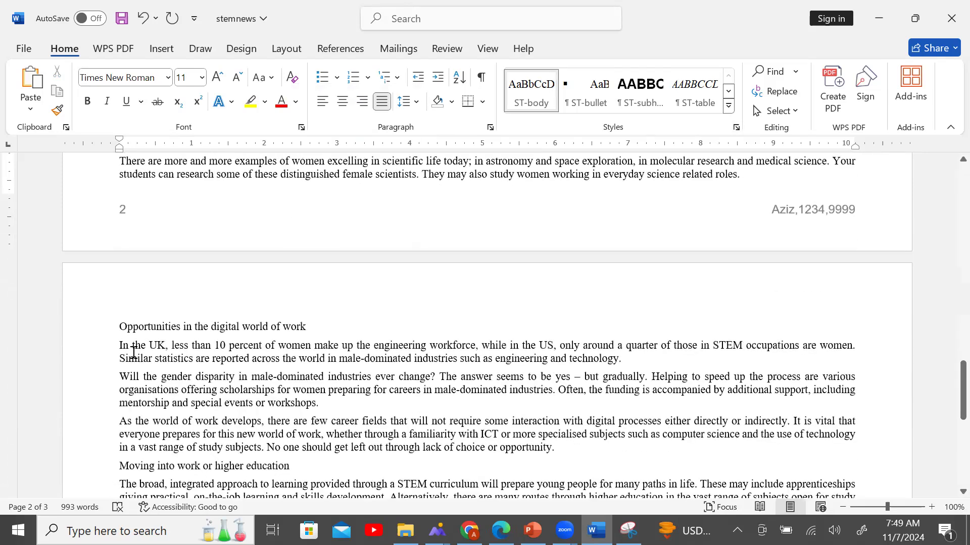
click(74, 334)
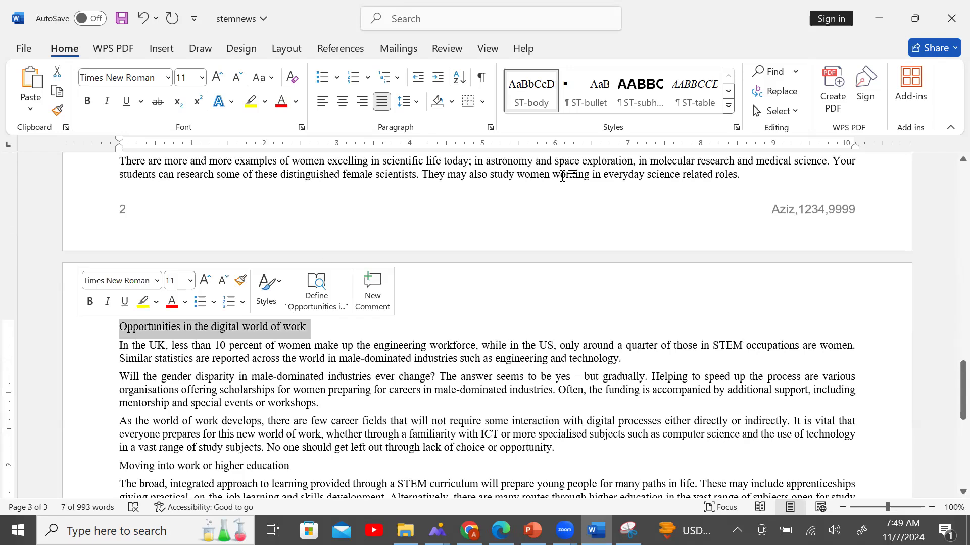
click(736, 127)
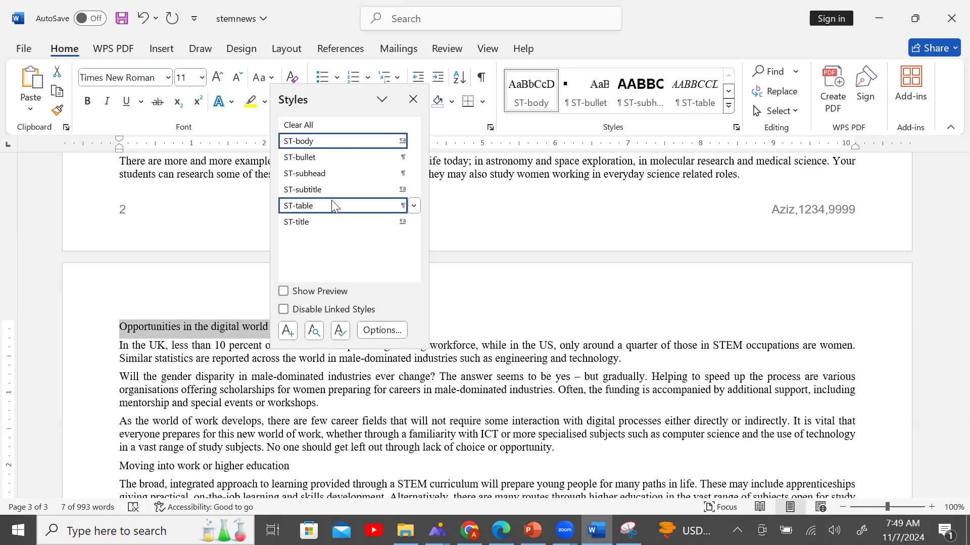
click(397, 175)
click(538, 373)
scroll(546, 388, down, 4)
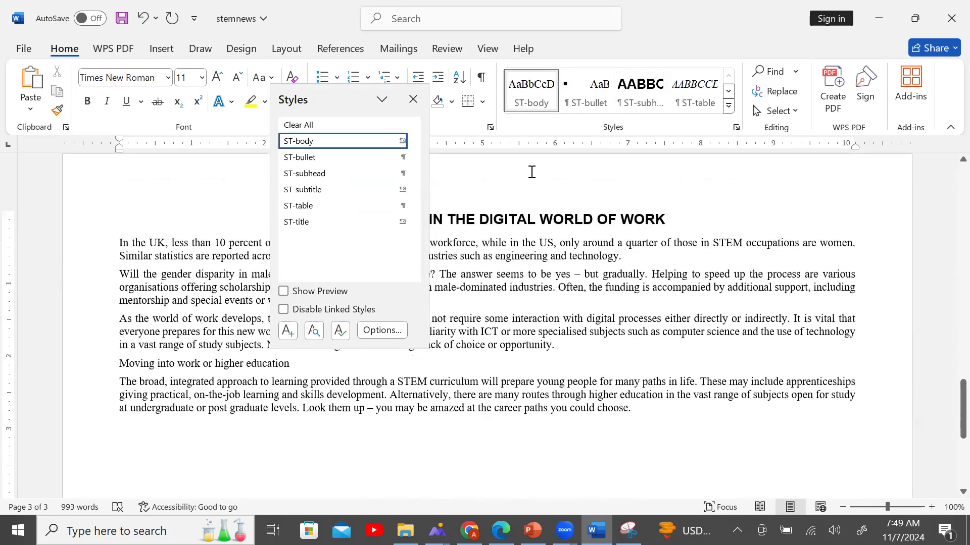
click(413, 100)
click(537, 219)
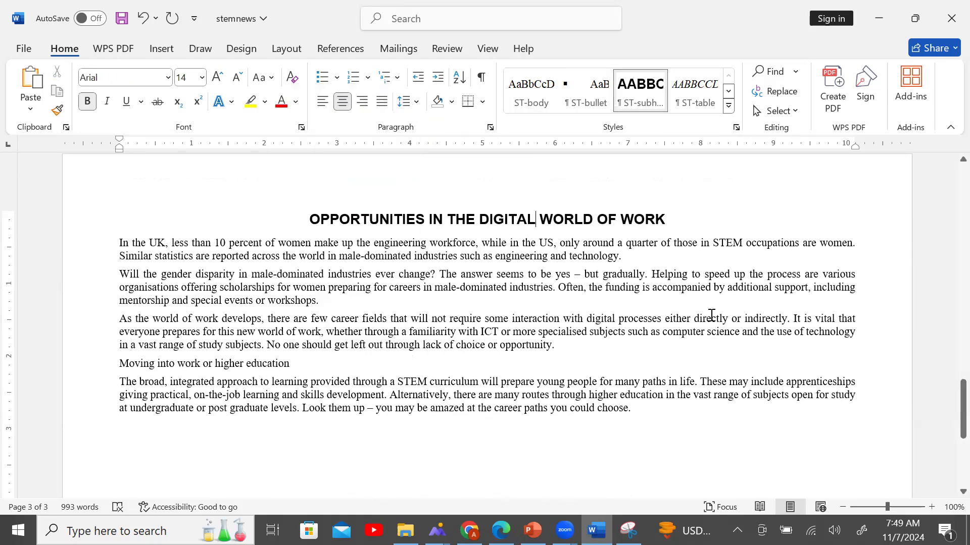
Check the question paper PDF for the next heading to style.
scroll(707, 313, up, 15)
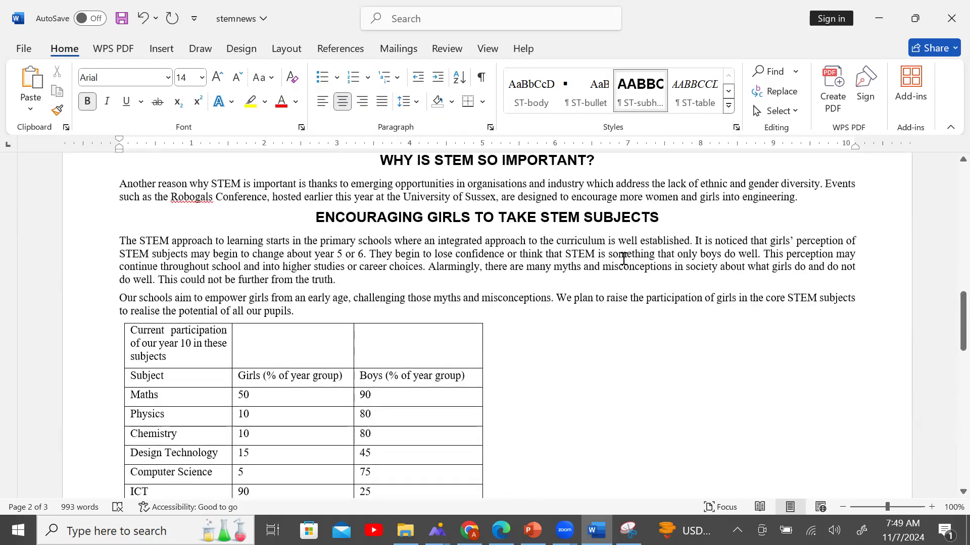
scroll(618, 237, up, 14)
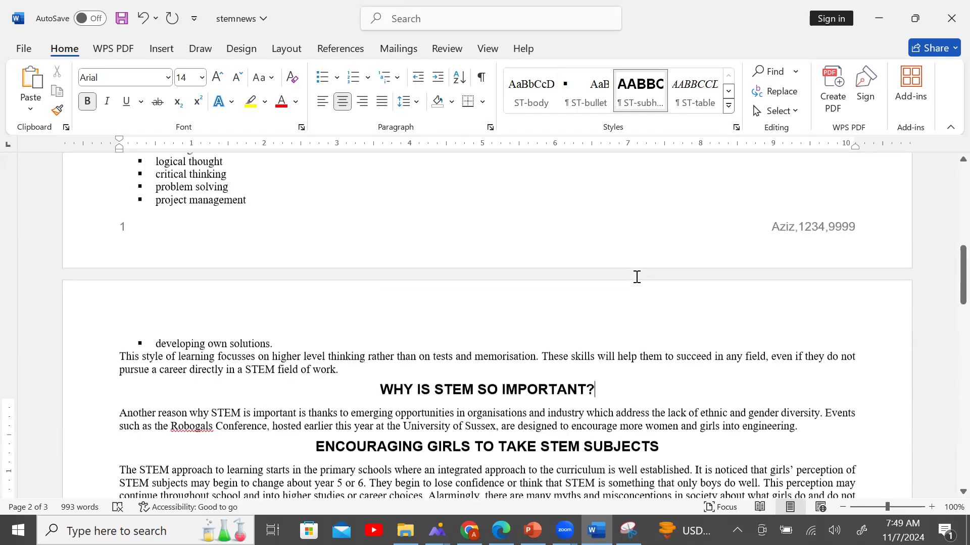
scroll(638, 278, up, 1)
click(610, 272)
scroll(613, 283, up, 5)
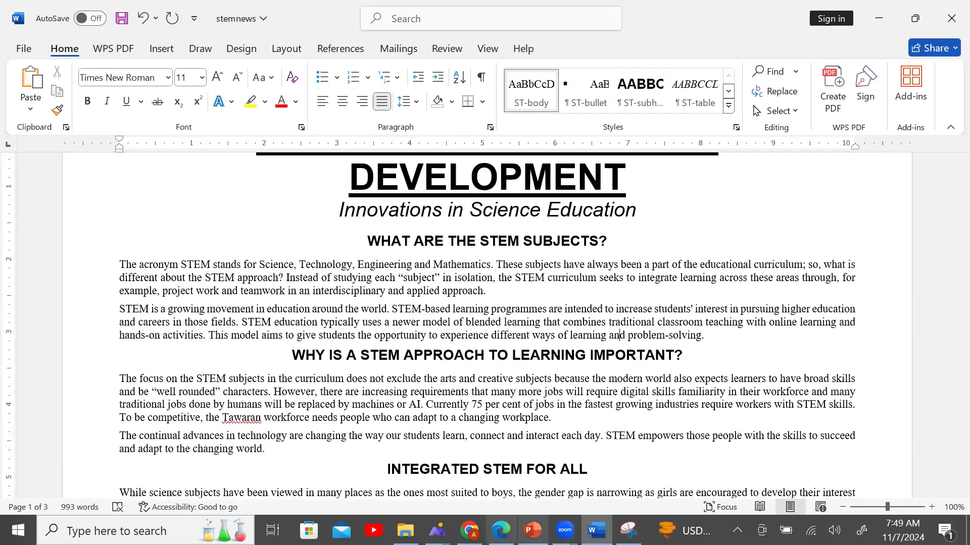
click(501, 530)
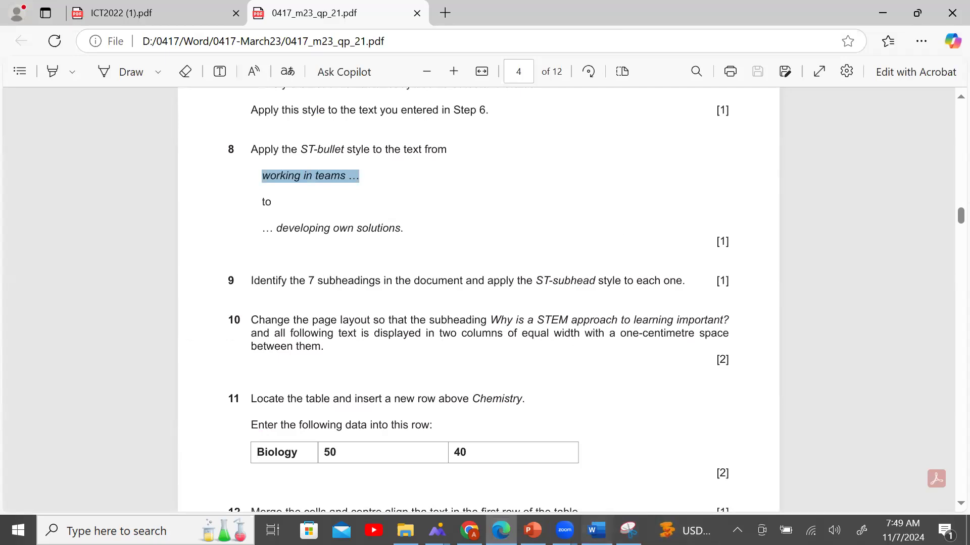
click(596, 530)
Apply ST-subhead to the heading 'Moving into work or higher education'.
scroll(663, 398, down, 5)
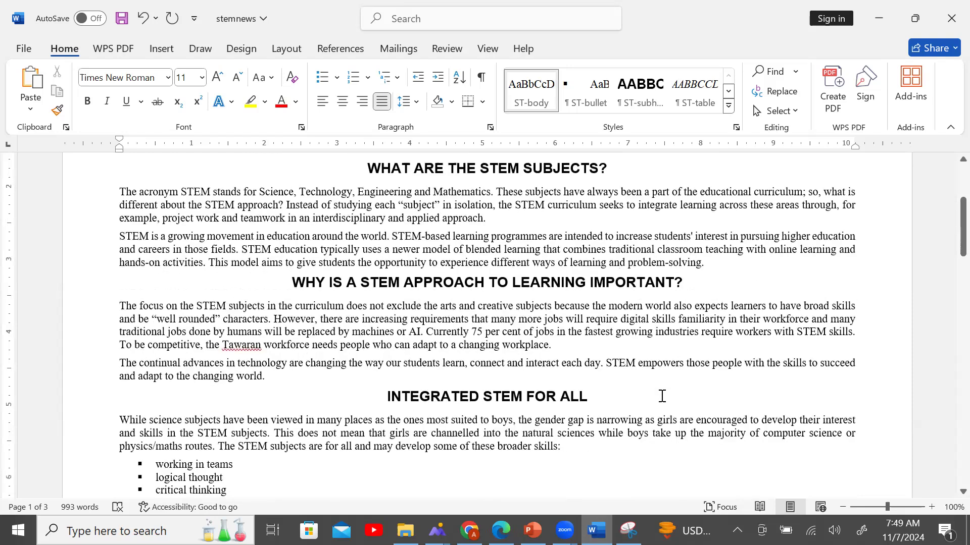
scroll(664, 399, down, 7)
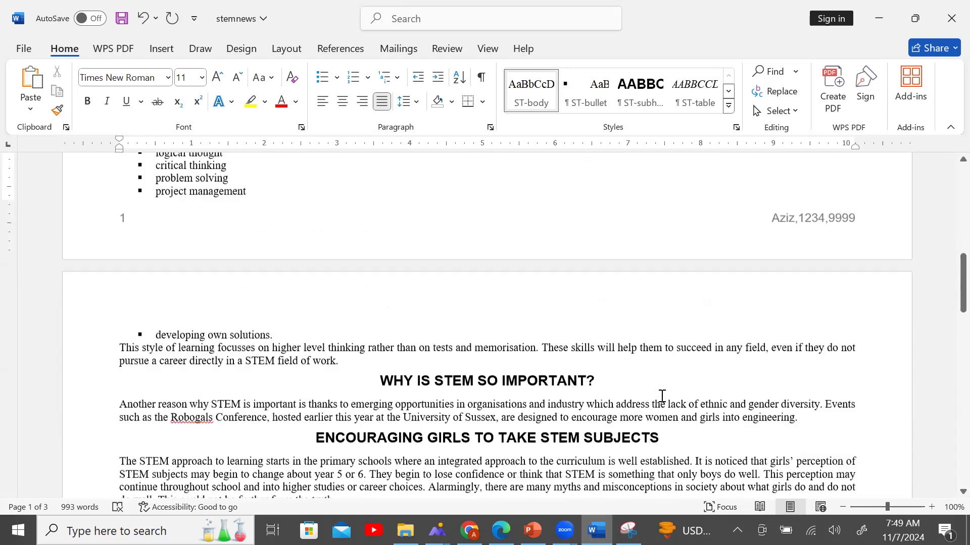
scroll(661, 396, down, 5)
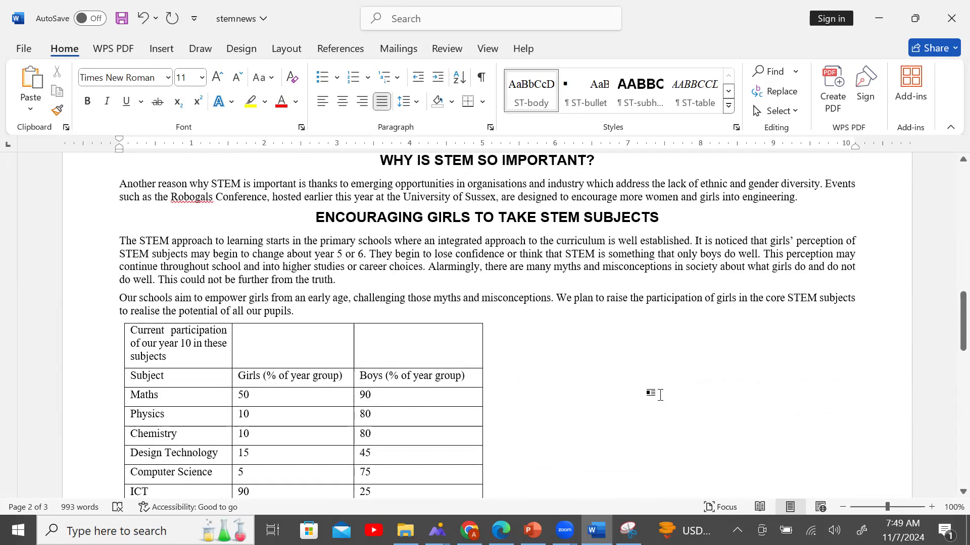
scroll(663, 403, down, 8)
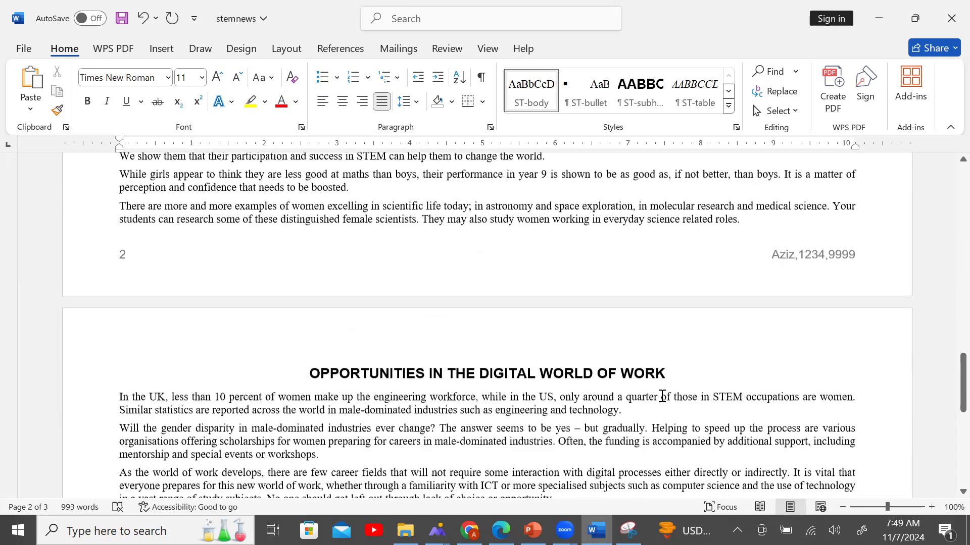
click(60, 294)
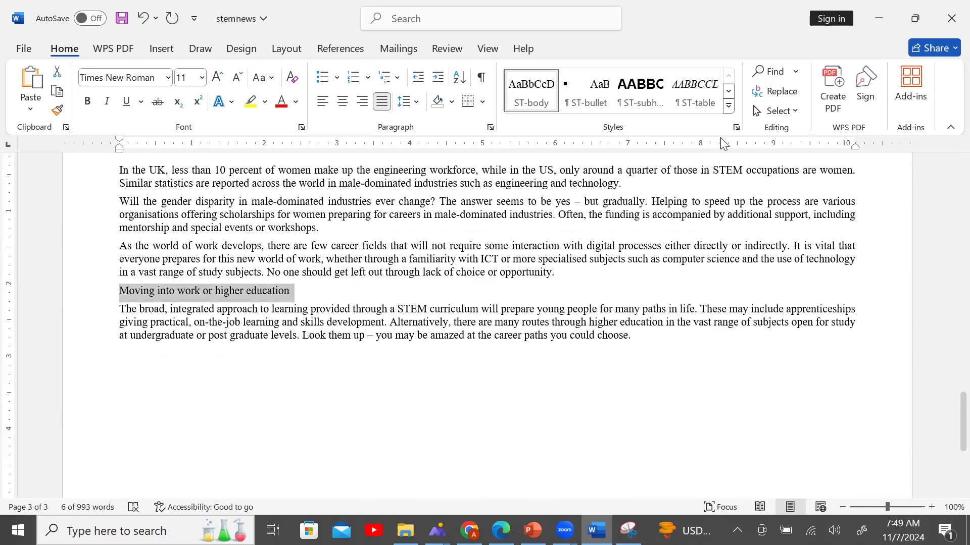
click(736, 128)
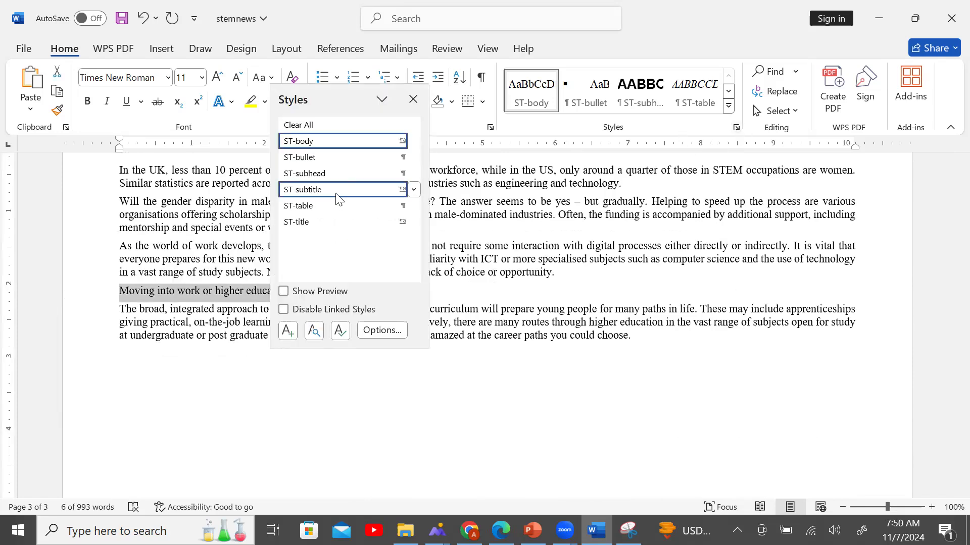
click(344, 174)
click(502, 348)
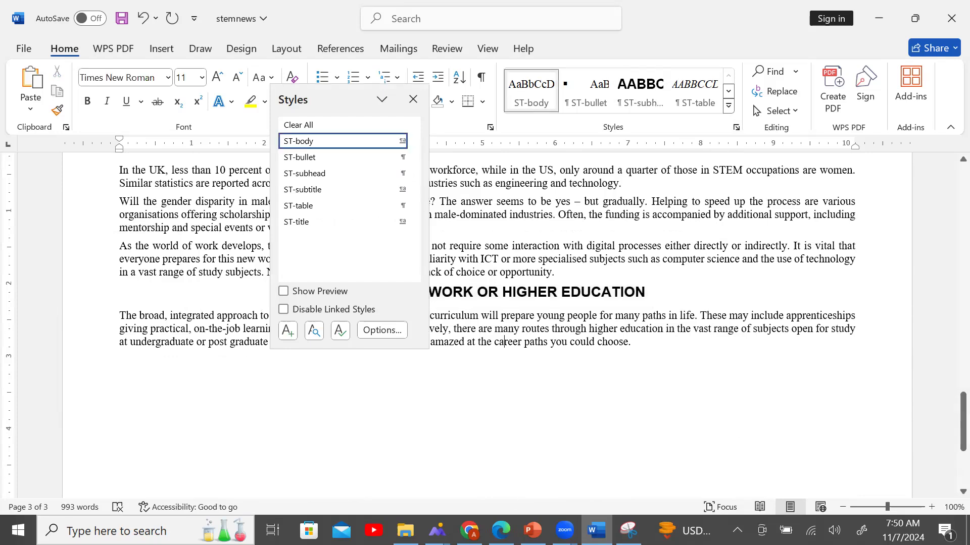
click(496, 523)
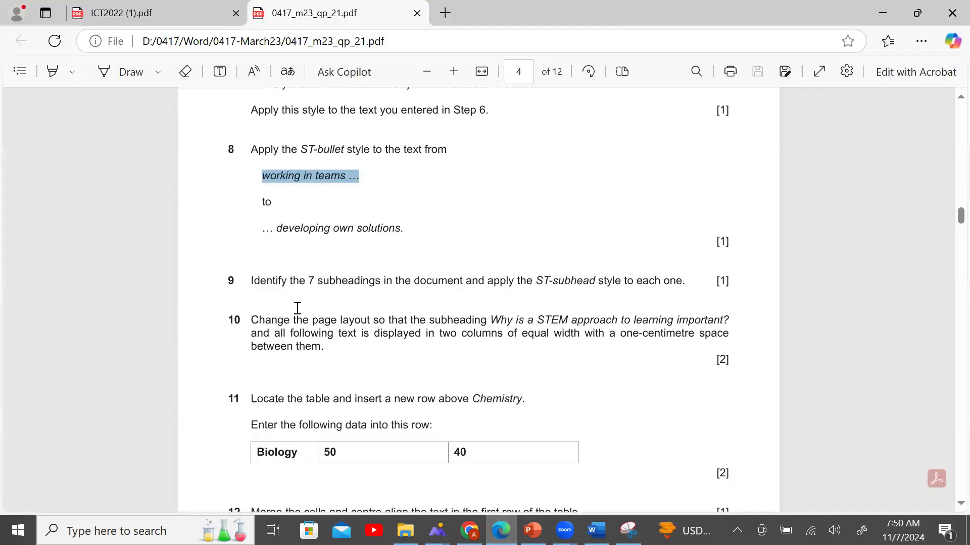
Bring questions 10–13 into view, highlight the subheading named in question 10, then return to stemnews.
scroll(276, 276, down, 2)
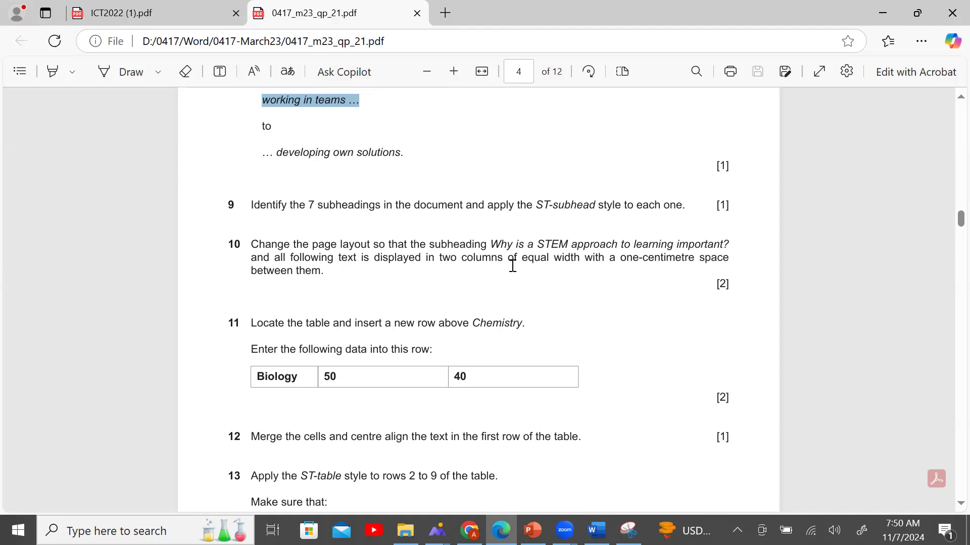
drag(494, 247, 576, 245)
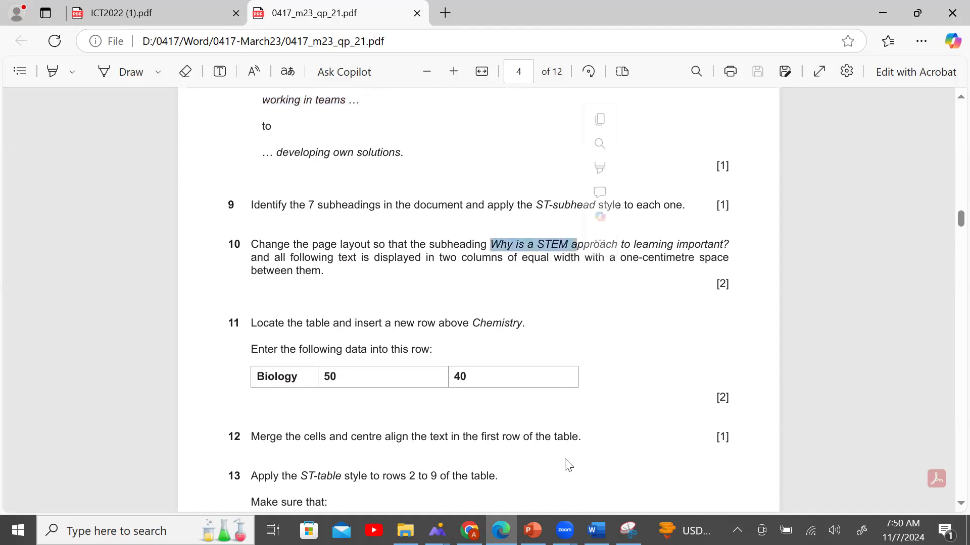
click(596, 530)
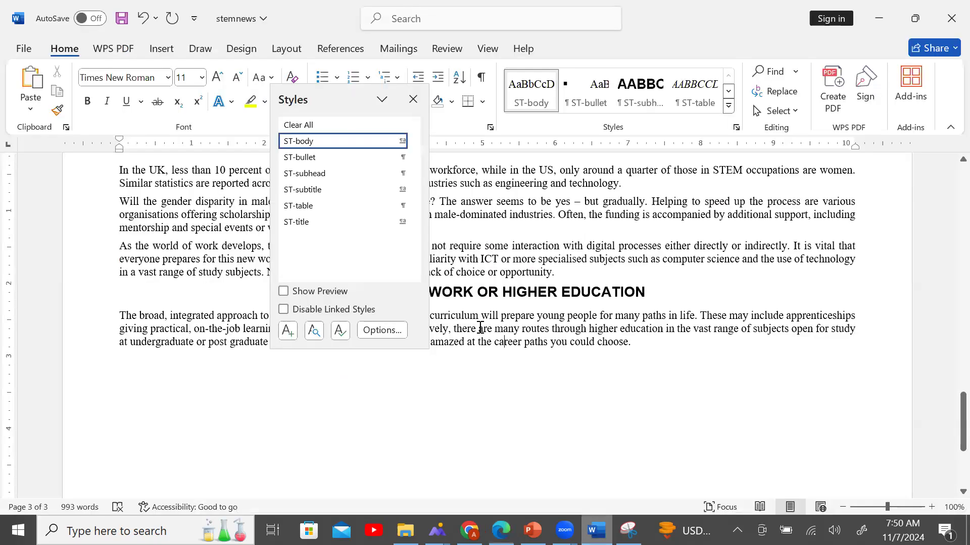
Close the styles list and put the cursor before 'Why is a STEM approach to learning important?'.
click(417, 99)
scroll(537, 402, up, 10)
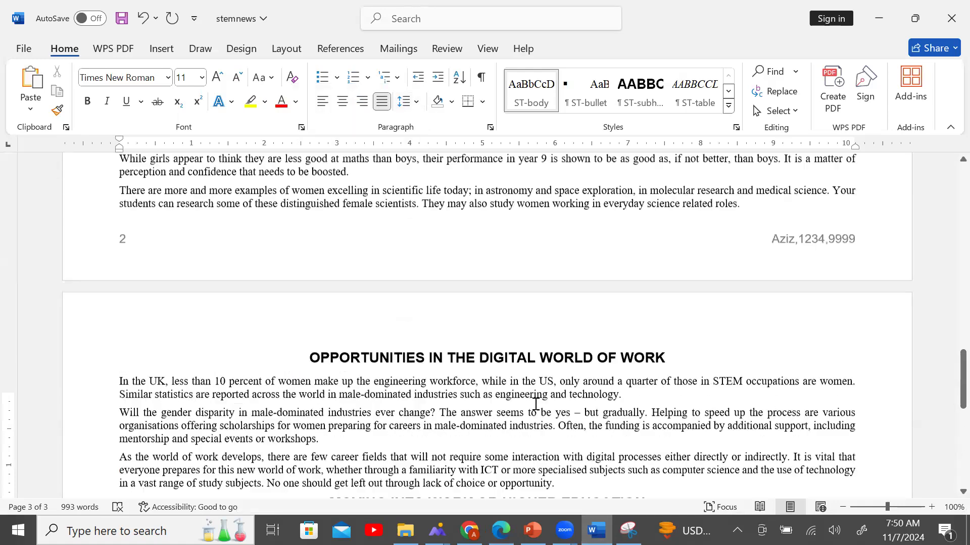
scroll(533, 404, up, 7)
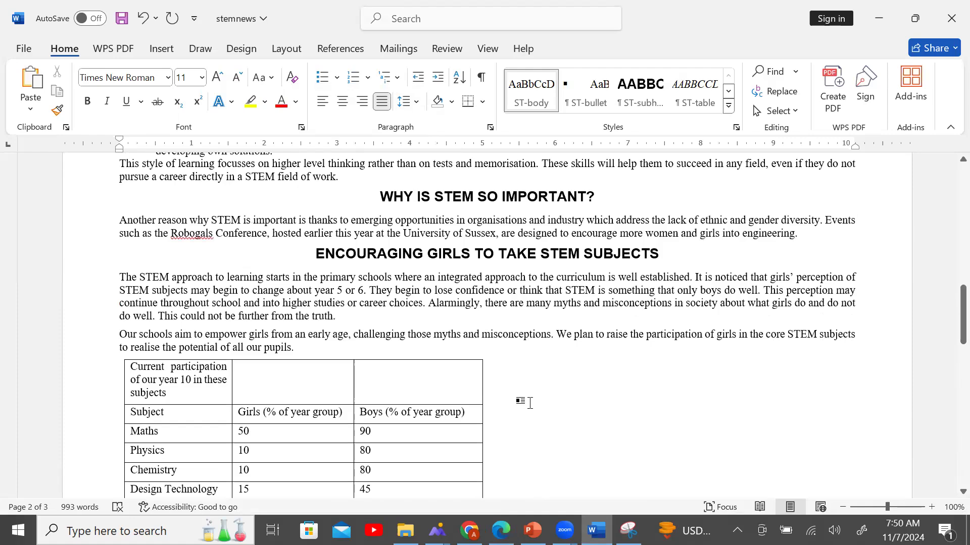
scroll(526, 404, up, 8)
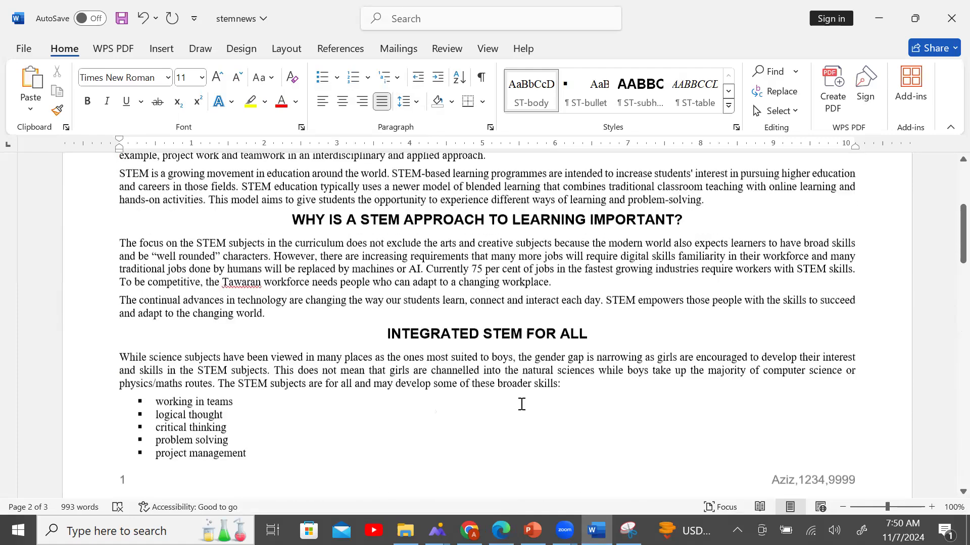
scroll(515, 404, up, 1)
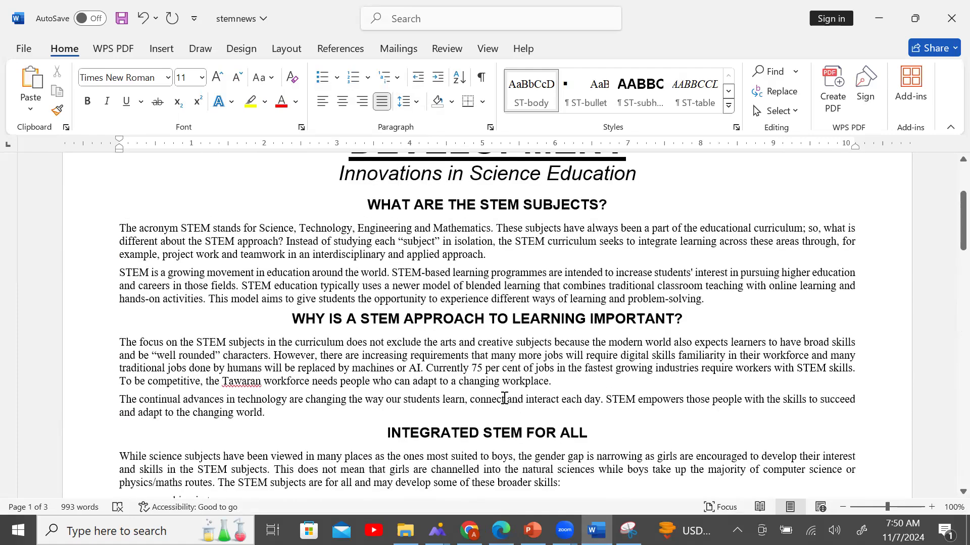
click(281, 315)
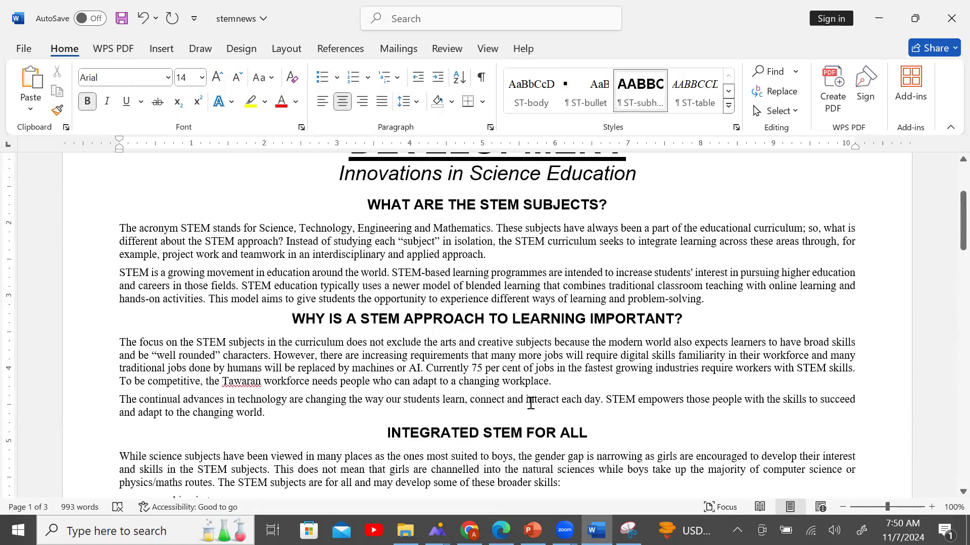
click(501, 530)
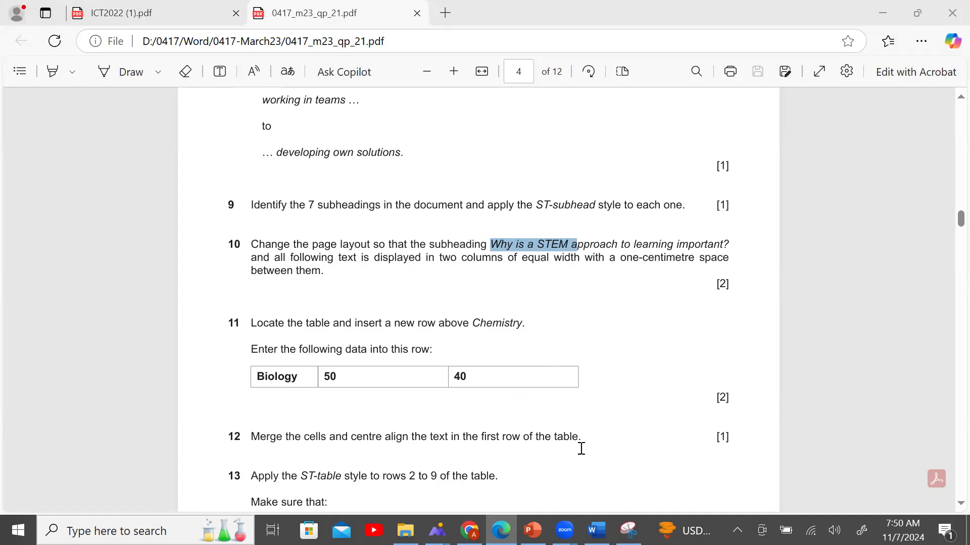
key(alt+Tab)
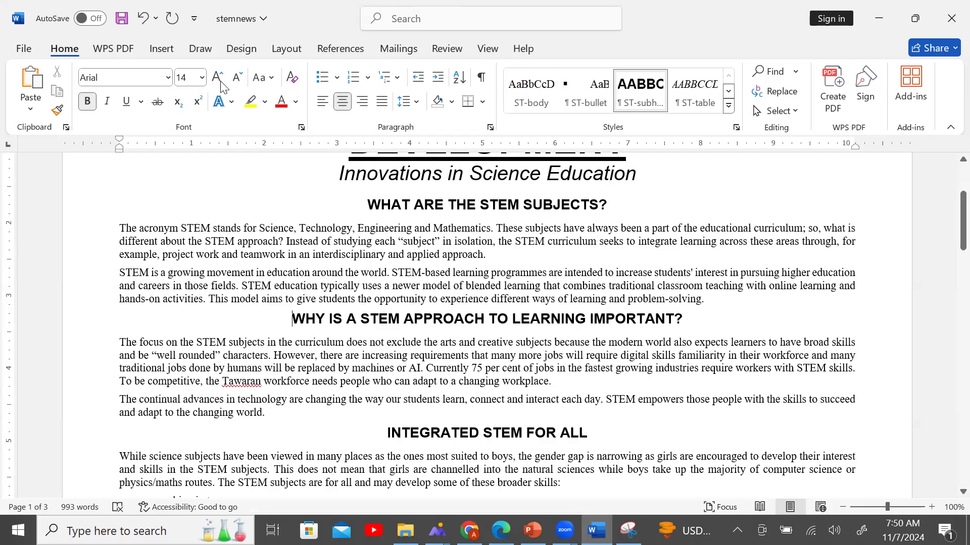
Lay out the whole document in two equal columns with a widened gap between them.
click(284, 57)
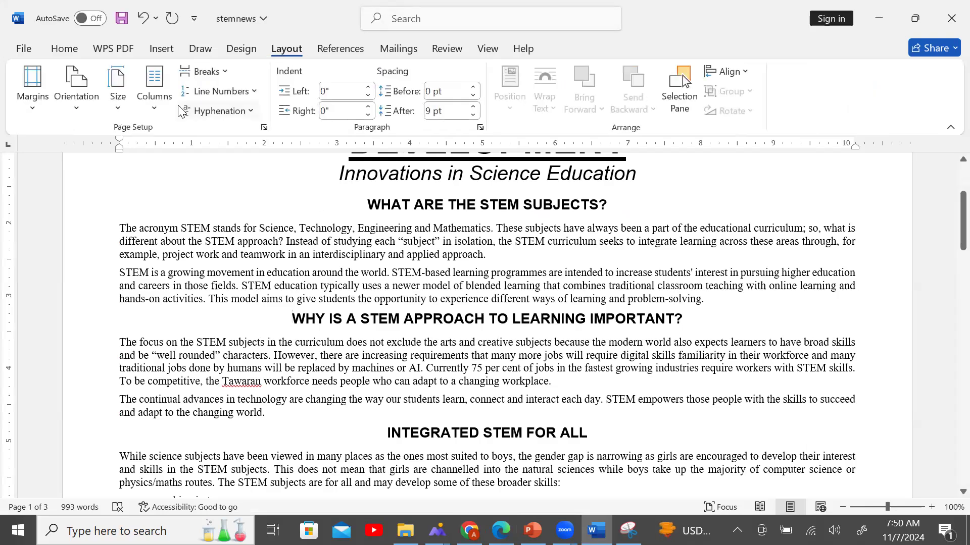
click(154, 114)
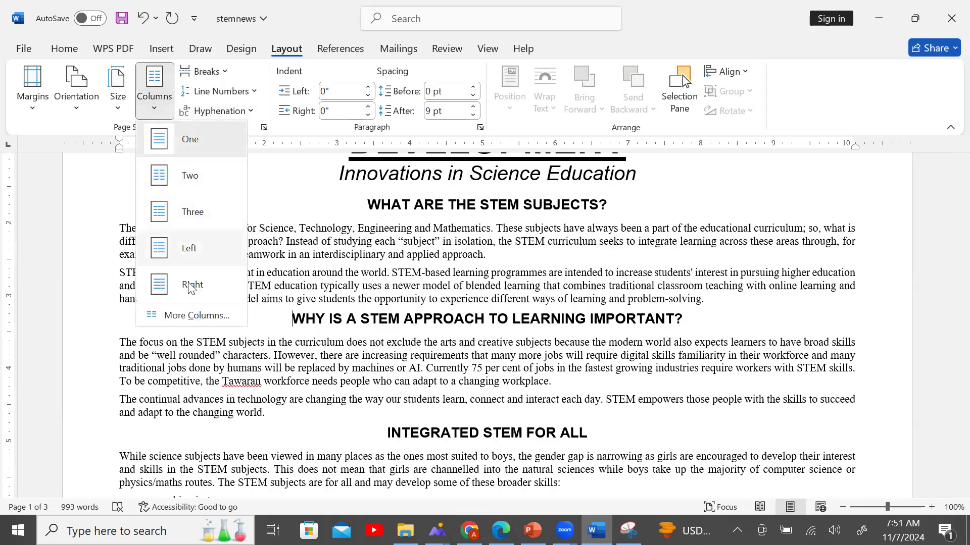
click(192, 317)
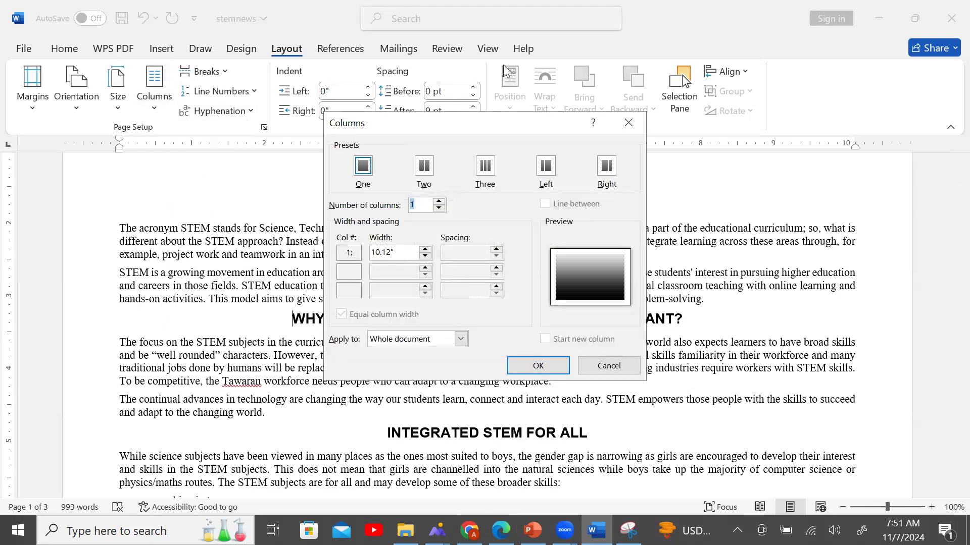
click(425, 165)
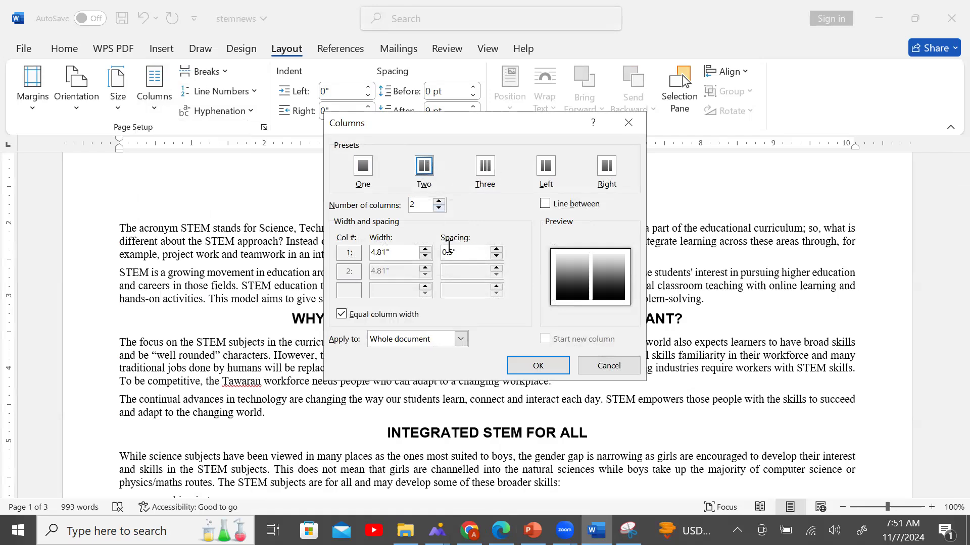
click(496, 250)
click(496, 250)
click(497, 250)
click(496, 250)
click(496, 249)
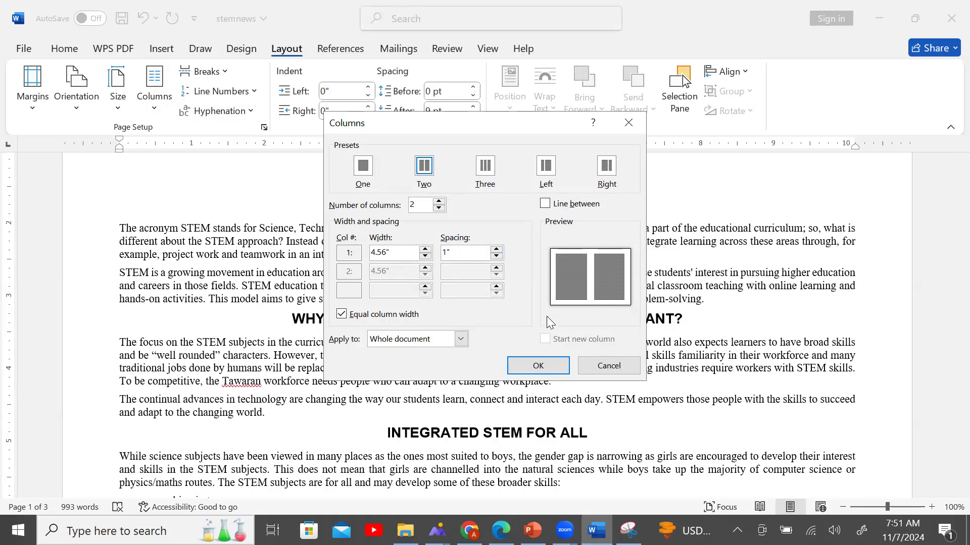
click(539, 364)
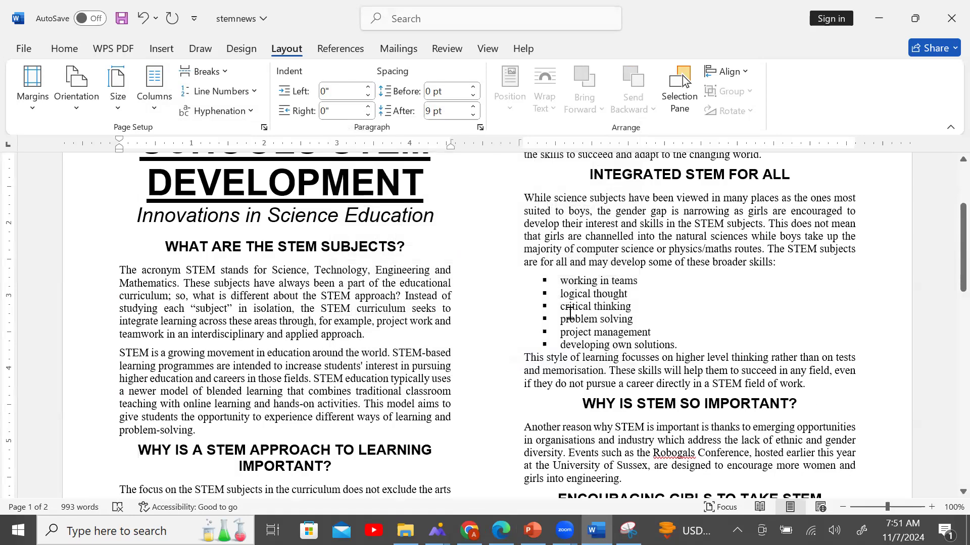
Review the two-column result, then undo it with Ctrl+Z.
scroll(570, 322, up, 1)
scroll(570, 322, down, 10)
scroll(570, 322, down, 3)
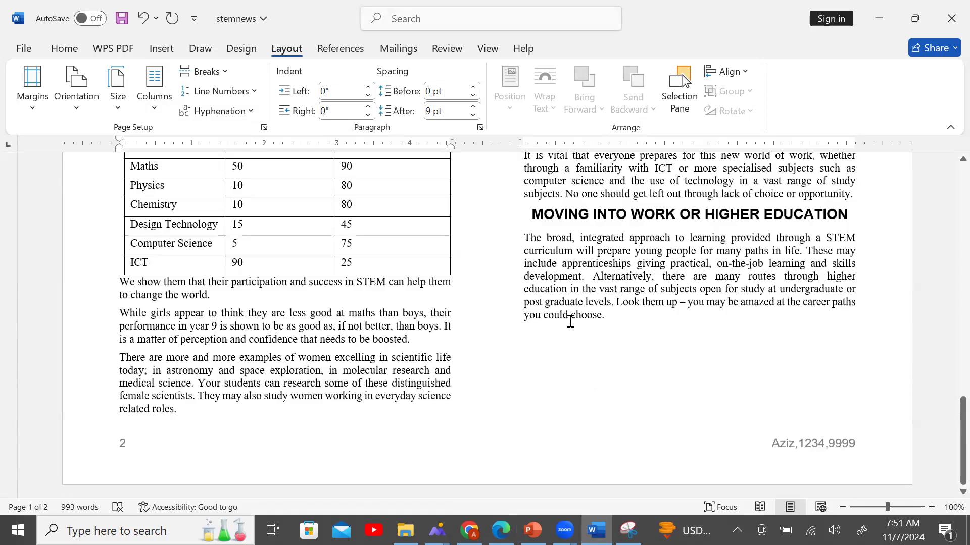
scroll(570, 322, up, 15)
scroll(570, 320, up, 1)
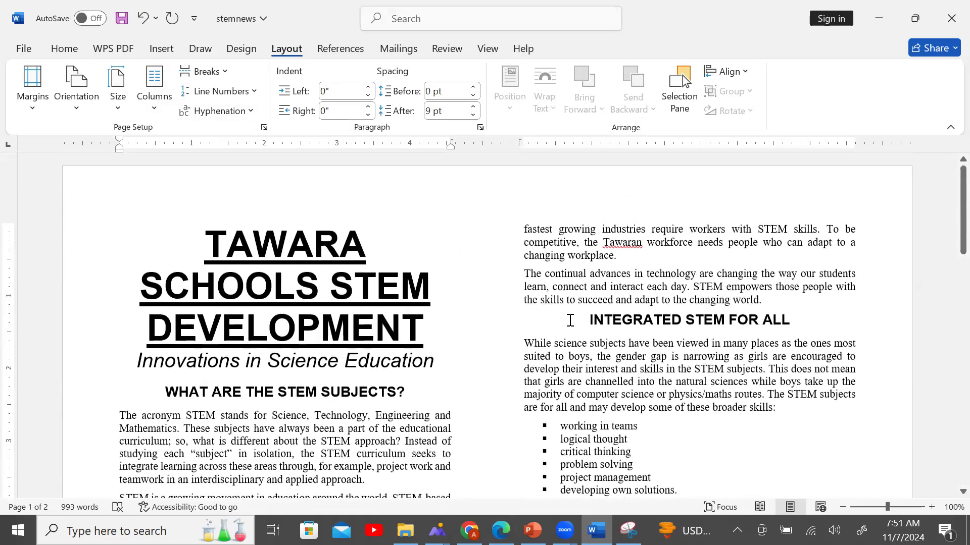
scroll(570, 320, down, 2)
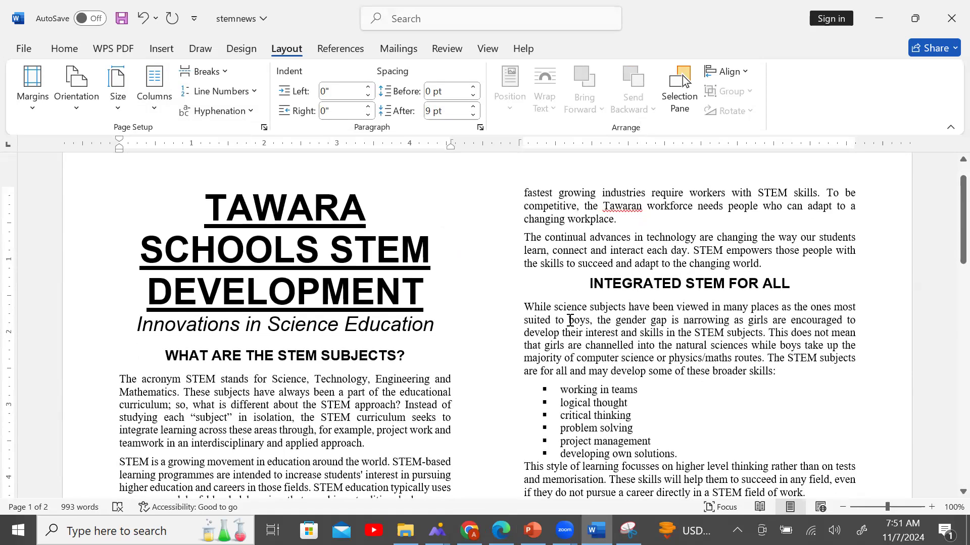
key(ctrl+z)
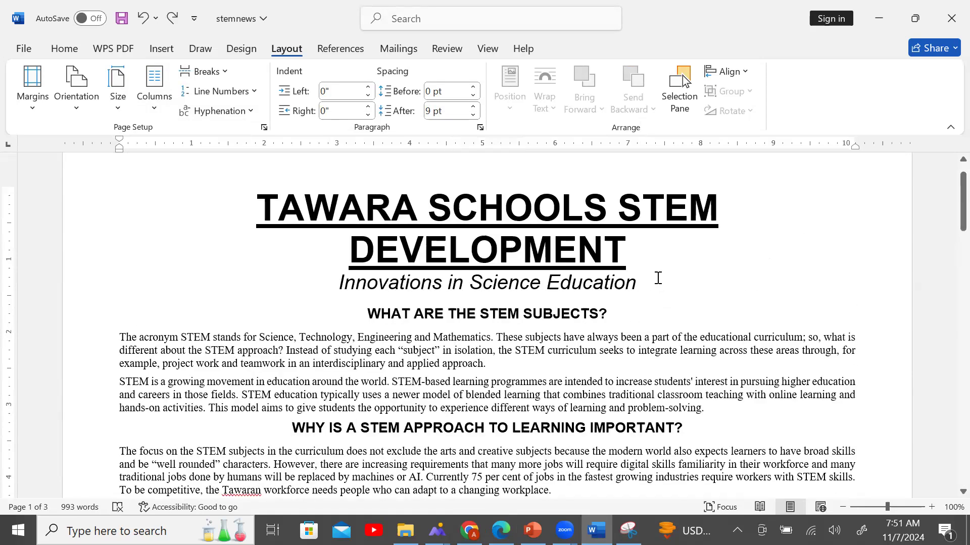
Insert a continuous section break after 'problem-solving.', ahead of the WHY IS A STEM APPROACH heading.
click(288, 422)
click(709, 413)
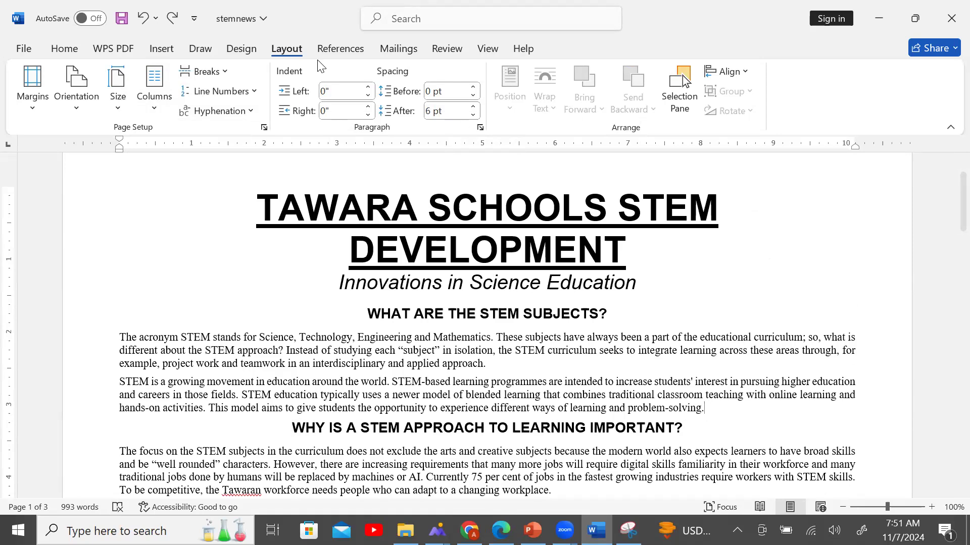
click(226, 73)
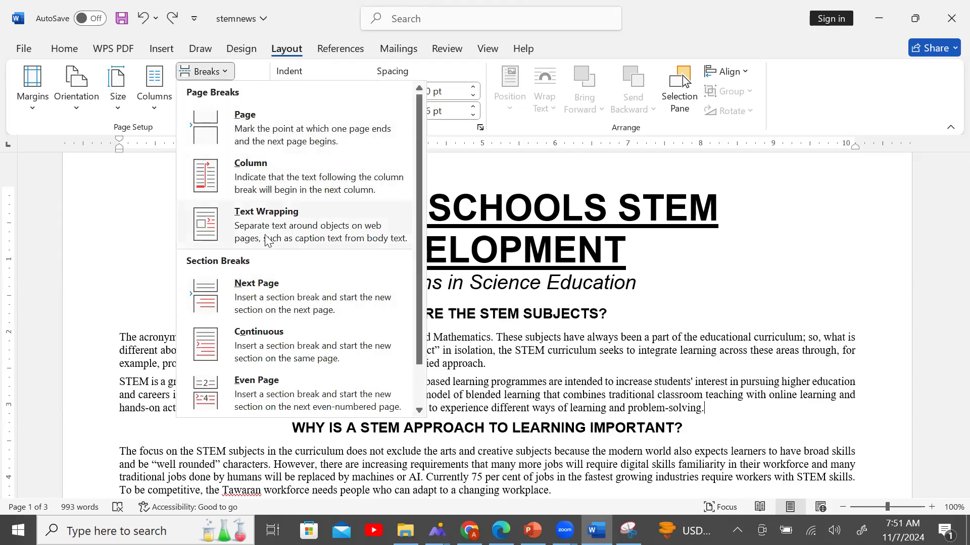
click(275, 347)
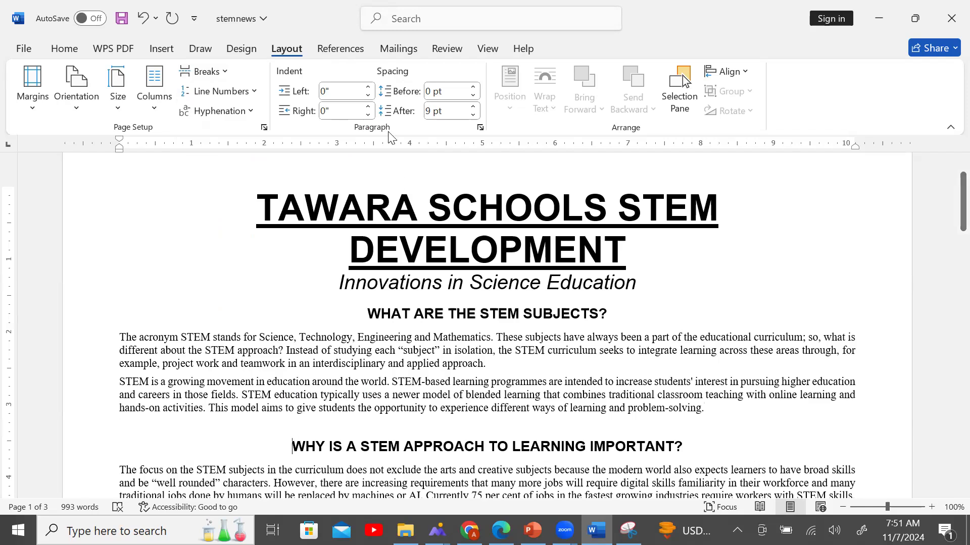
Set this section to 2 equal-width columns with 1" spacing.
click(153, 107)
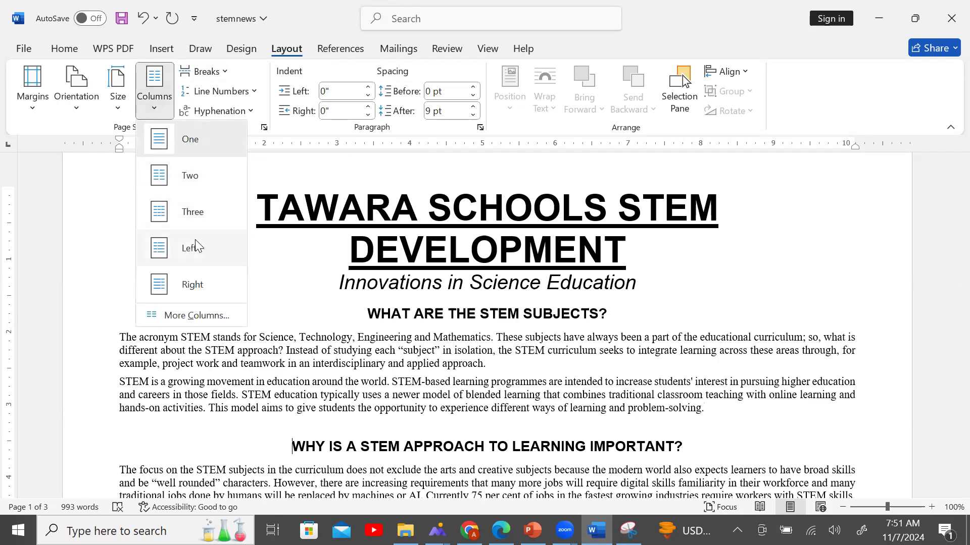
click(215, 321)
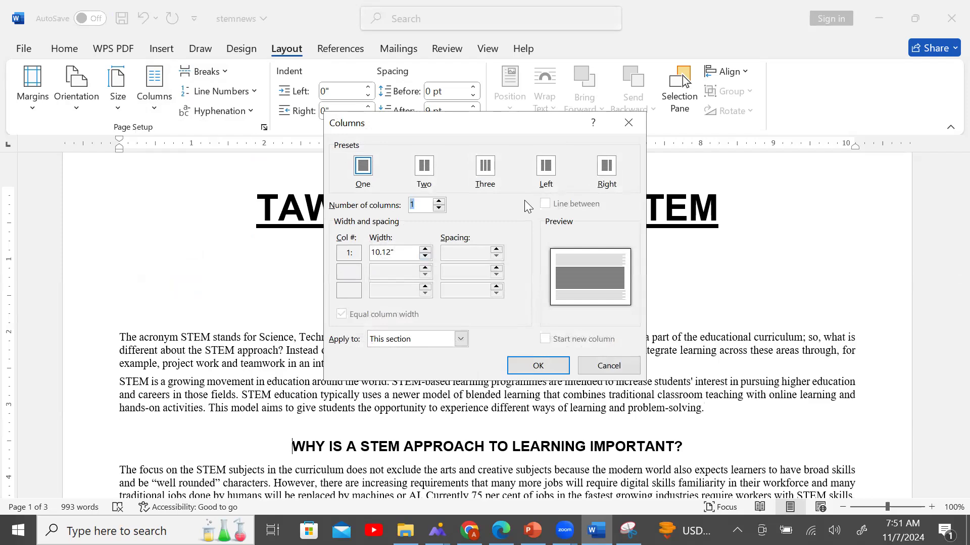
text(2)
click(496, 250)
click(497, 250)
click(497, 250)
click(497, 250)
click(497, 251)
click(497, 250)
click(497, 251)
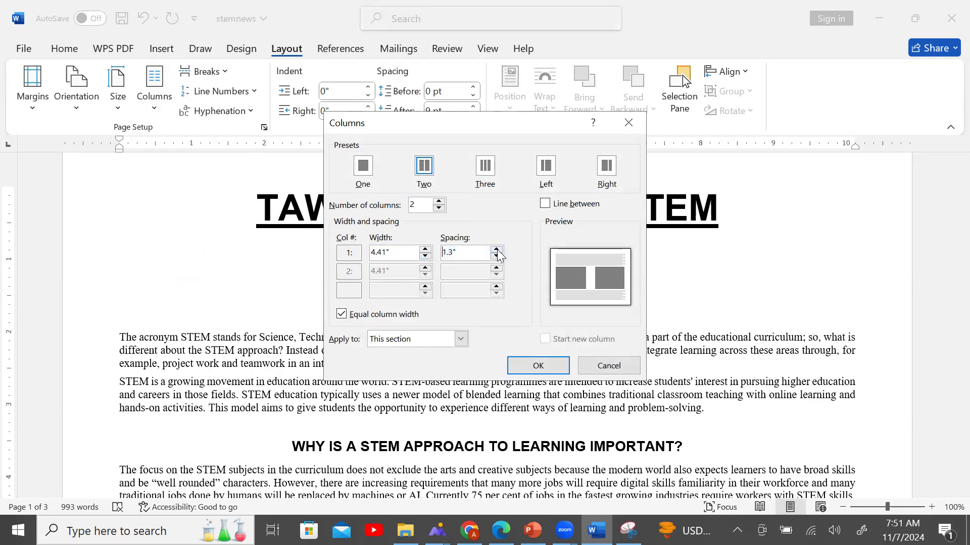
click(497, 257)
click(498, 257)
click(520, 362)
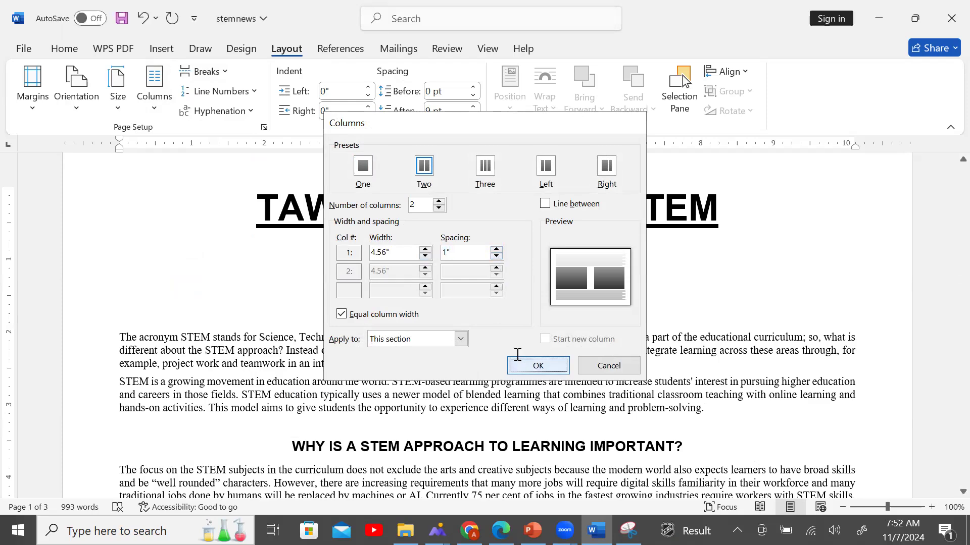
Scroll through the new two-column section to review it, then go to the question PDF.
scroll(494, 382, down, 5)
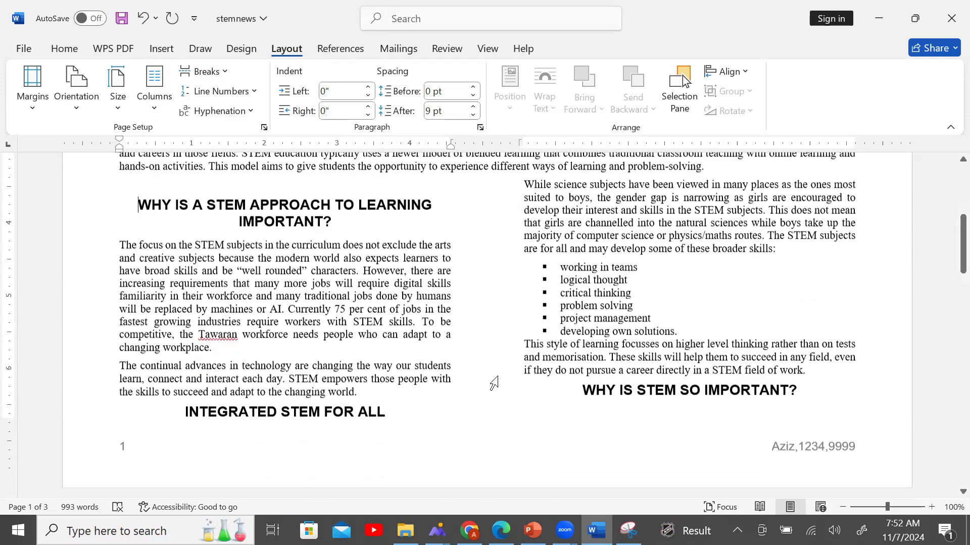
scroll(494, 383, down, 9)
scroll(493, 385, up, 3)
scroll(495, 385, down, 6)
scroll(496, 379, down, 12)
scroll(495, 377, up, 5)
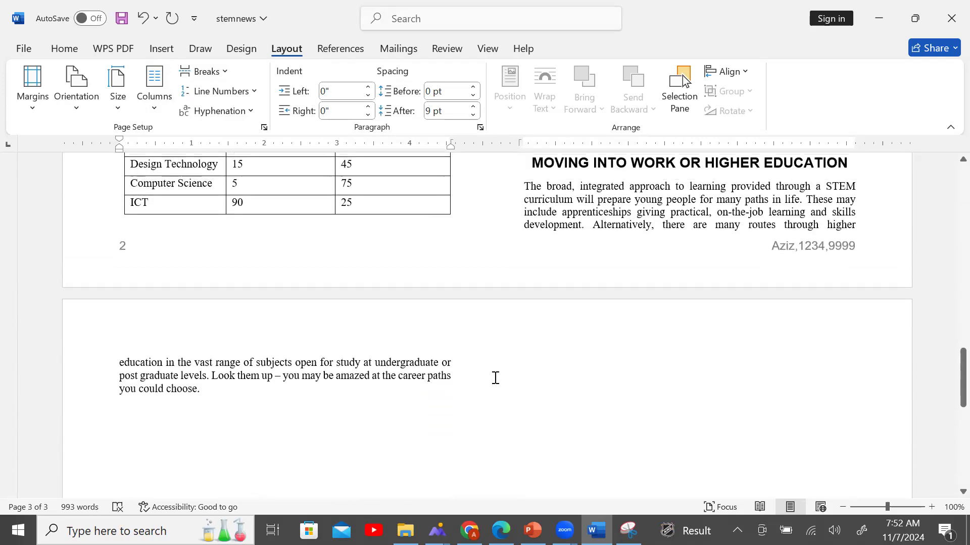
scroll(495, 377, up, 1)
key(alt+Tab)
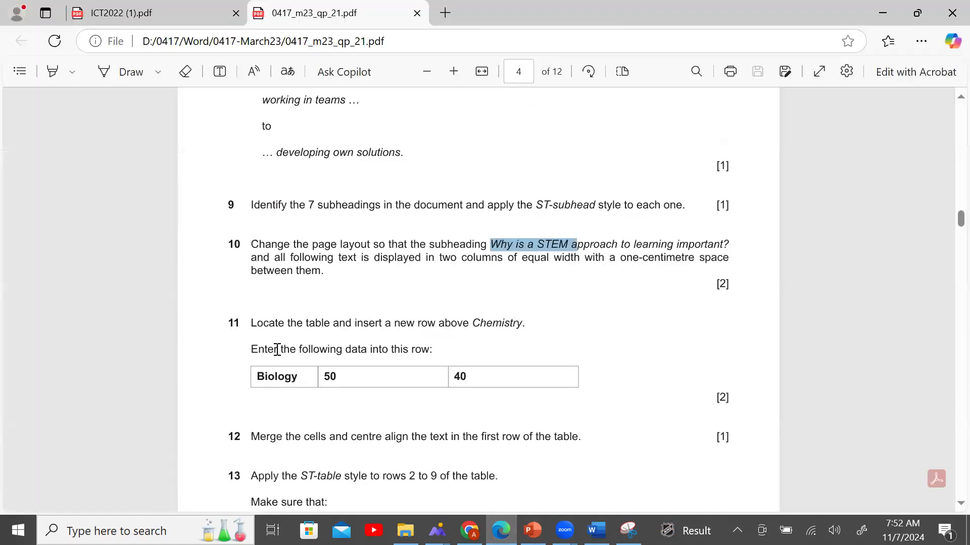
Locate the participation table and compare it with the question paper.
scroll(331, 314, down, 2)
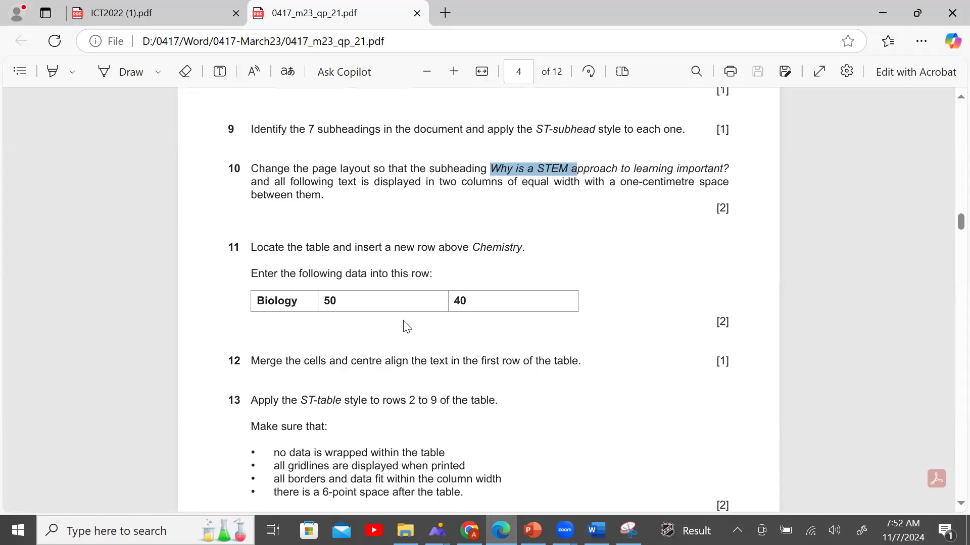
scroll(392, 343, down, 8)
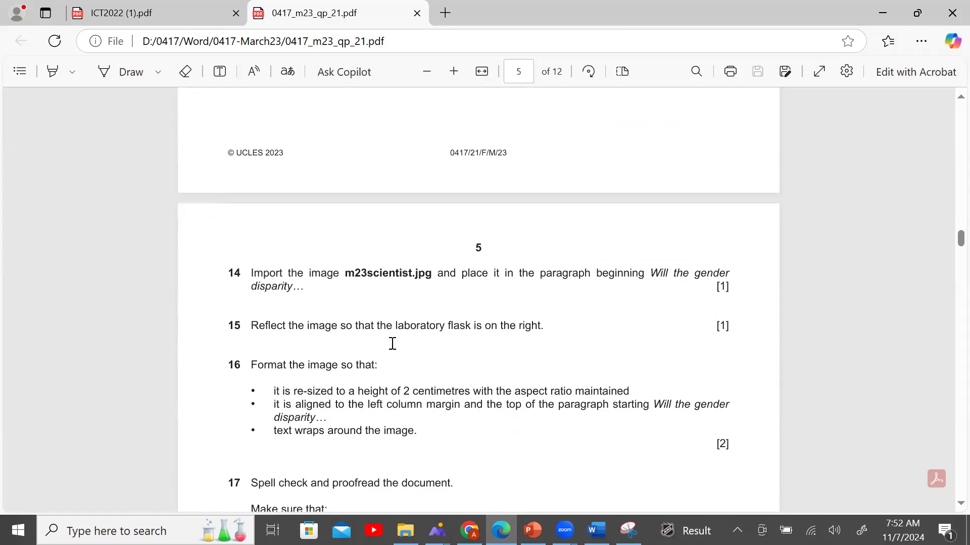
scroll(392, 343, up, 9)
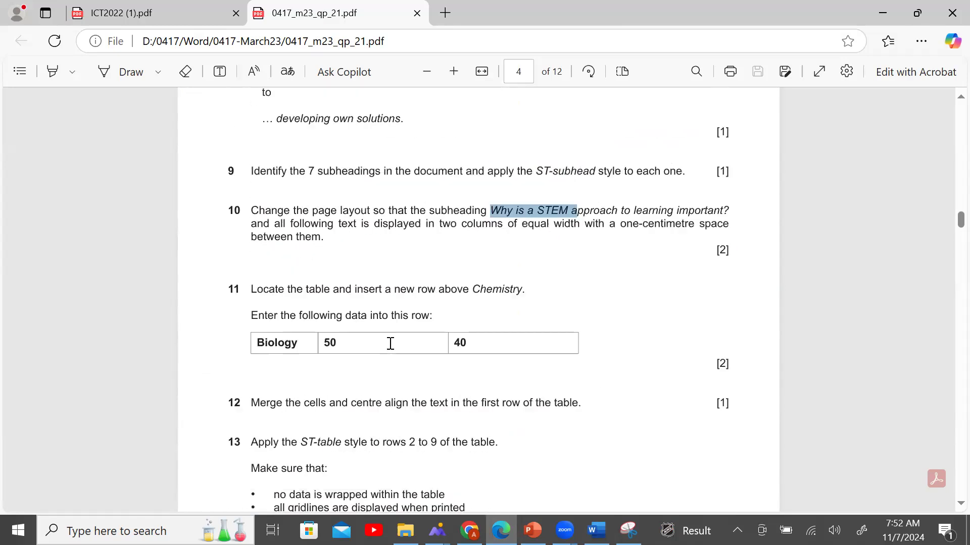
click(596, 531)
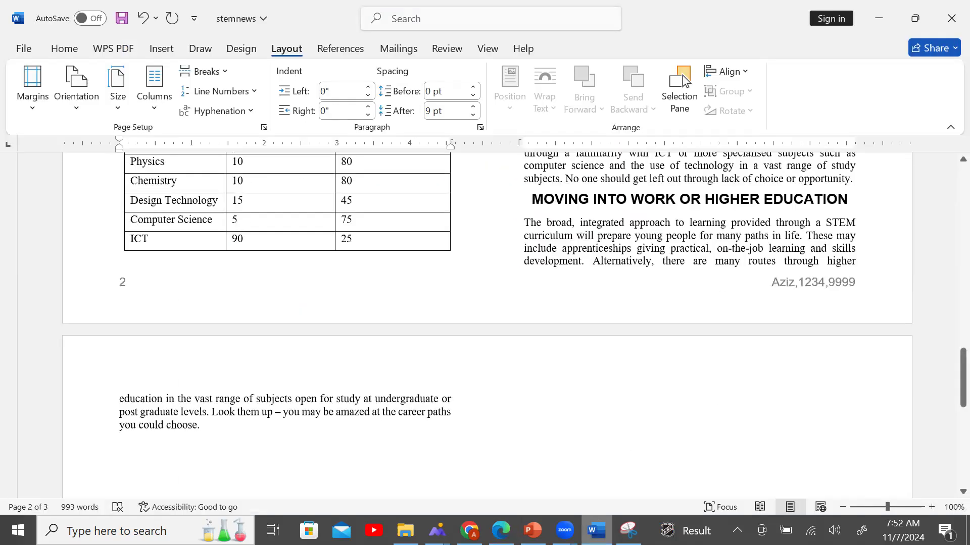
scroll(171, 368, up, 8)
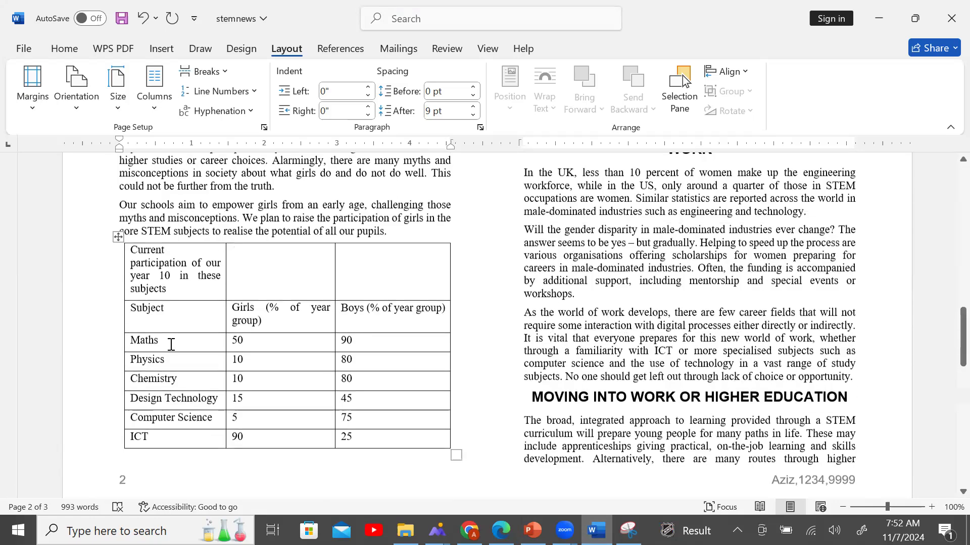
click(119, 295)
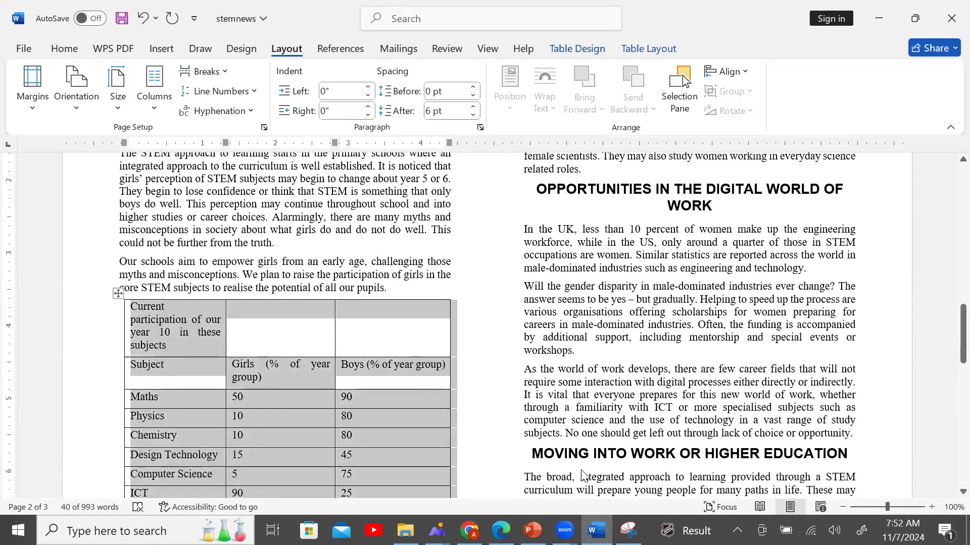
click(501, 531)
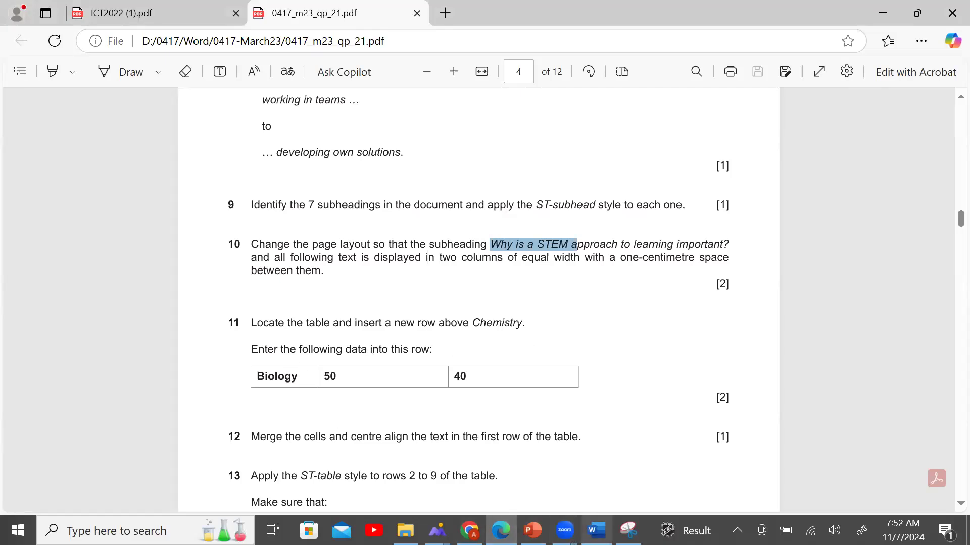
click(596, 530)
Insert an empty table row above the Chemistry row.
scroll(323, 403, down, 1)
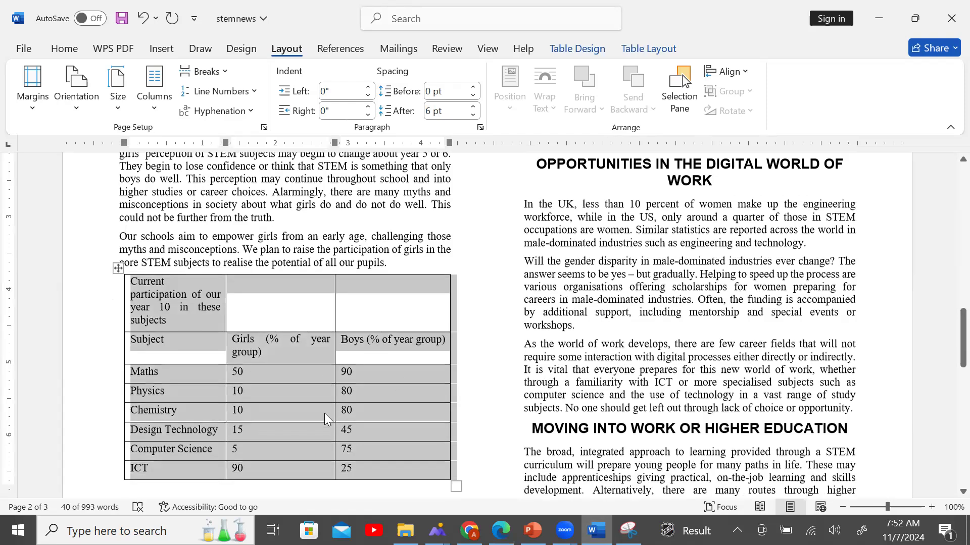
click(201, 402)
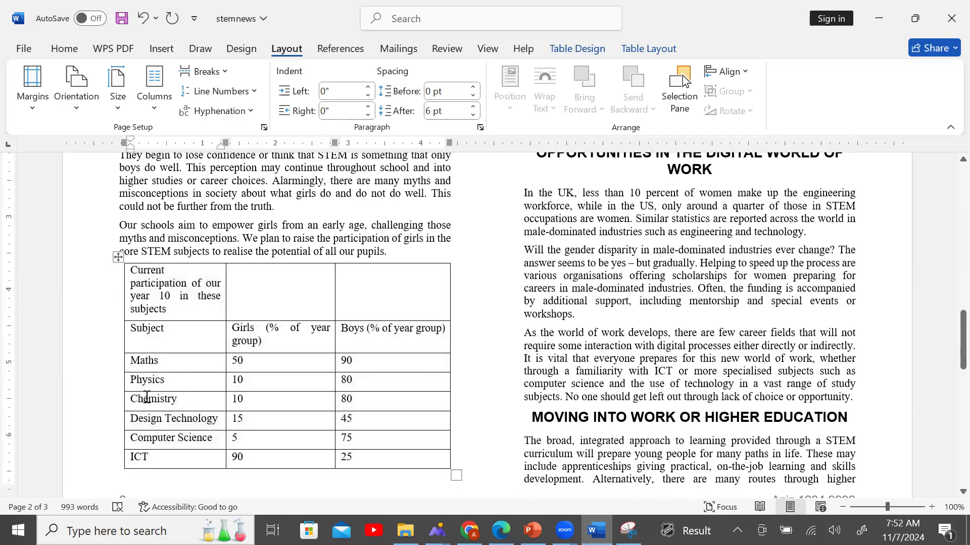
right_click(131, 399)
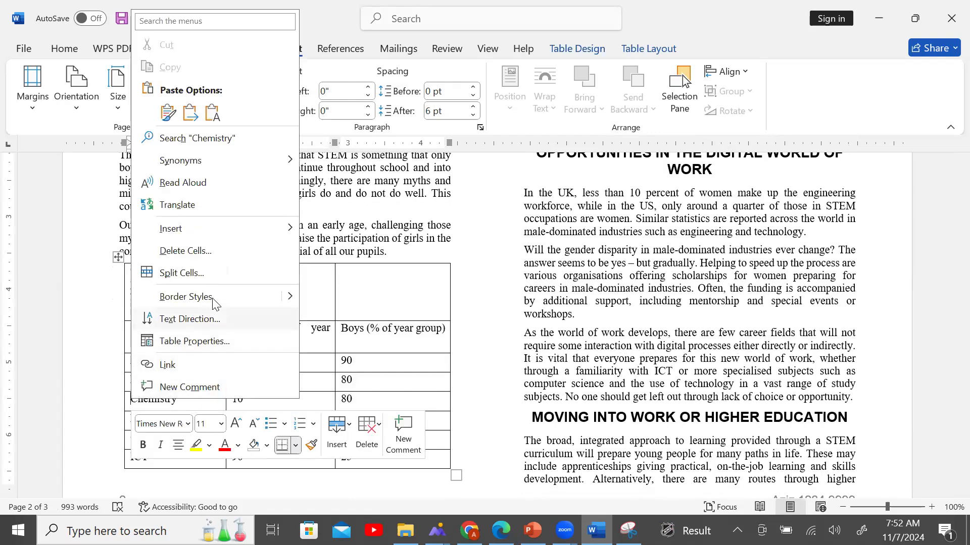
mouse_move(295, 235)
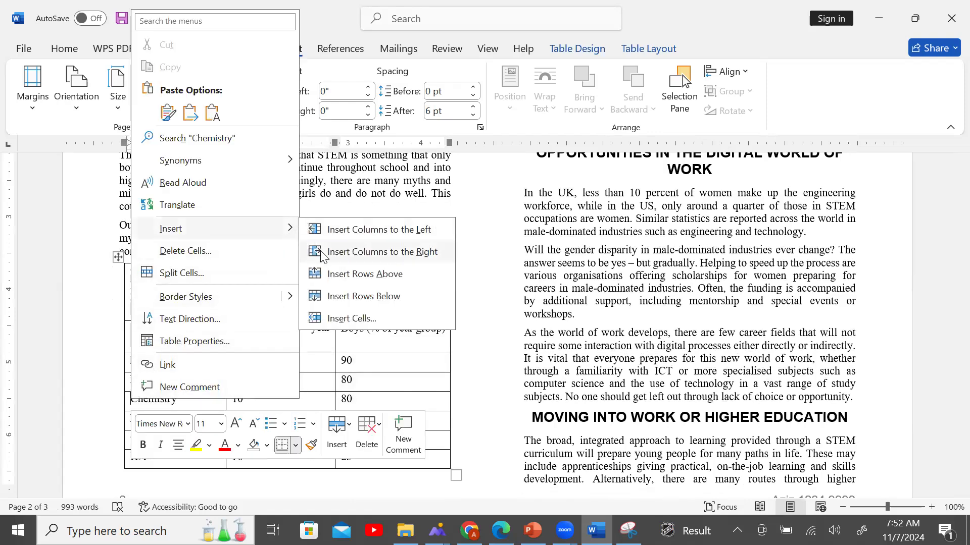
click(346, 280)
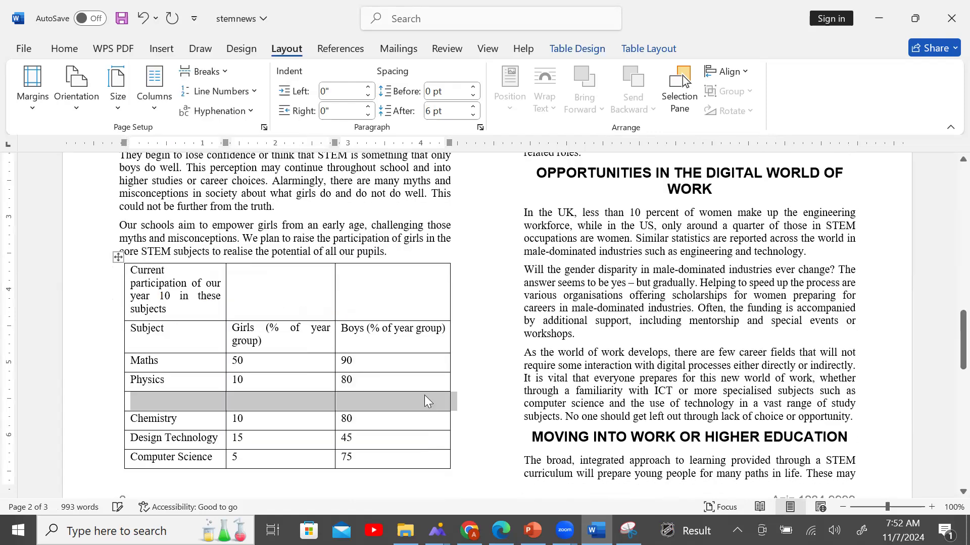
click(501, 531)
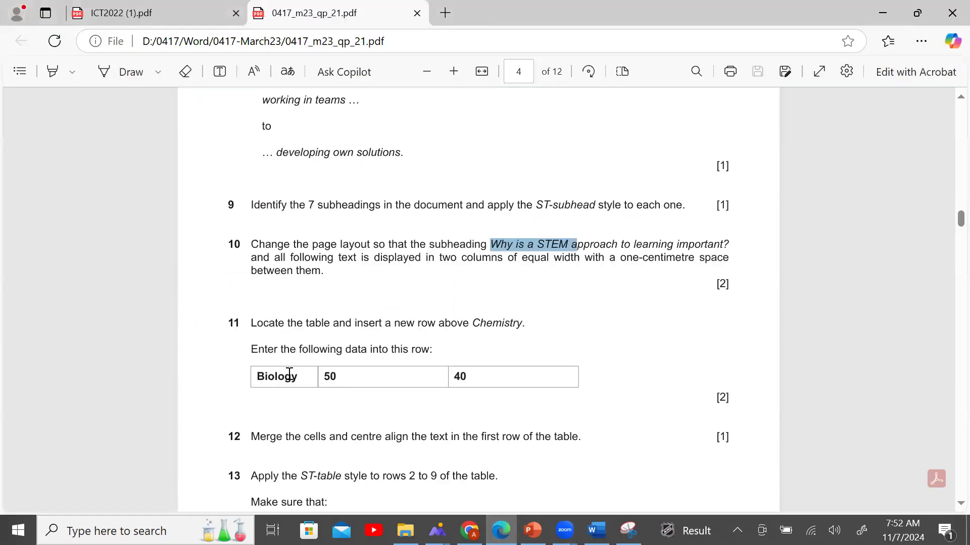
Copy the Biology data from the question and paste it into the empty row.
drag(255, 378, 467, 382)
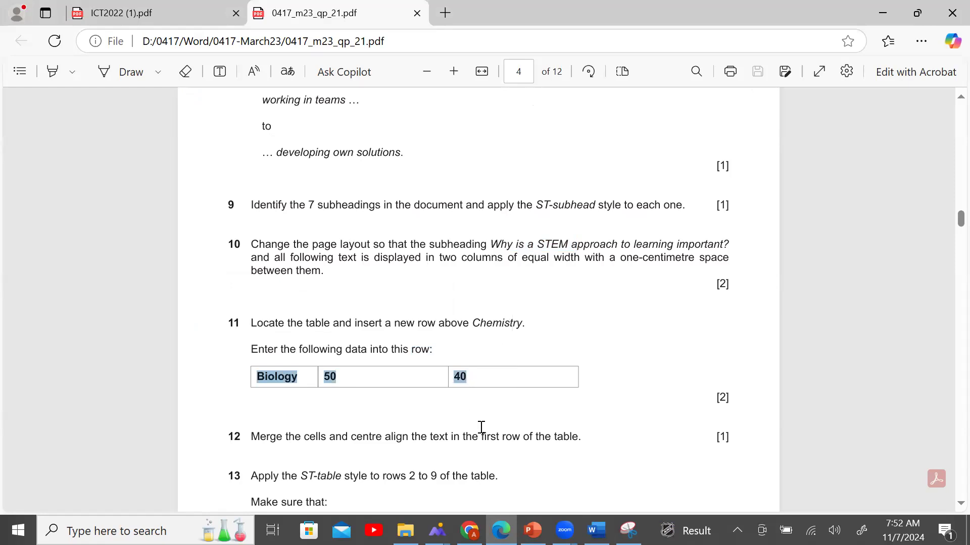
key(alt+Tab)
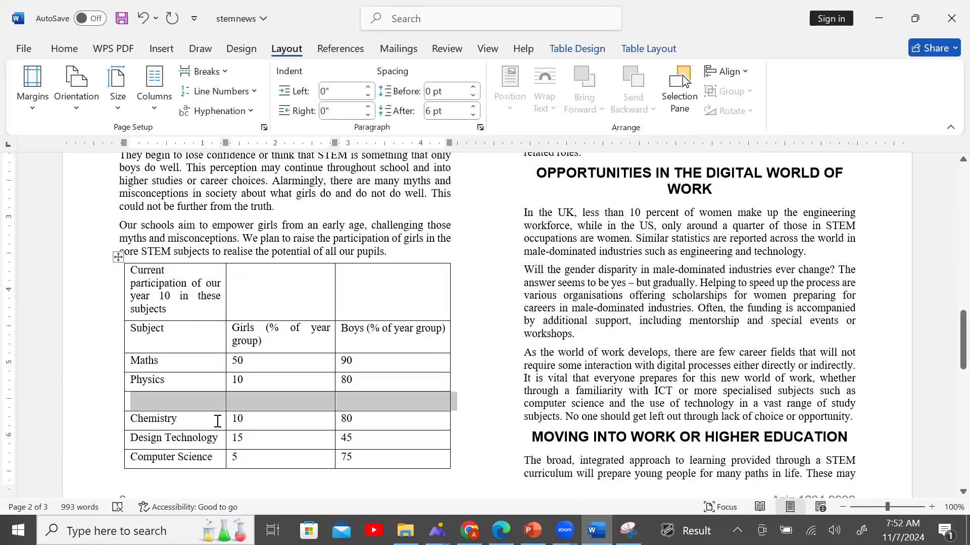
drag(190, 407, 368, 403)
right_click(371, 406)
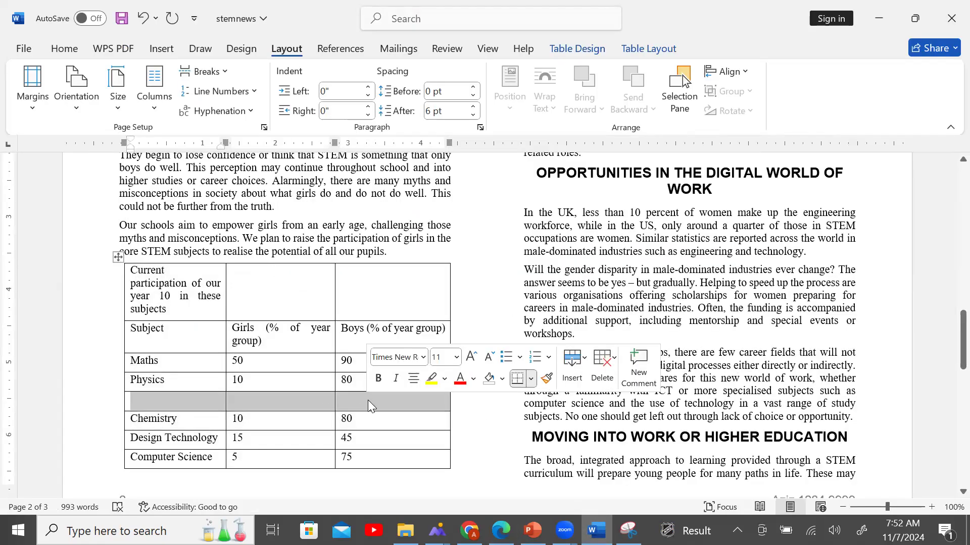
text(Biology 50 40	Biology 50 40	Biology 50 40)
click(308, 434)
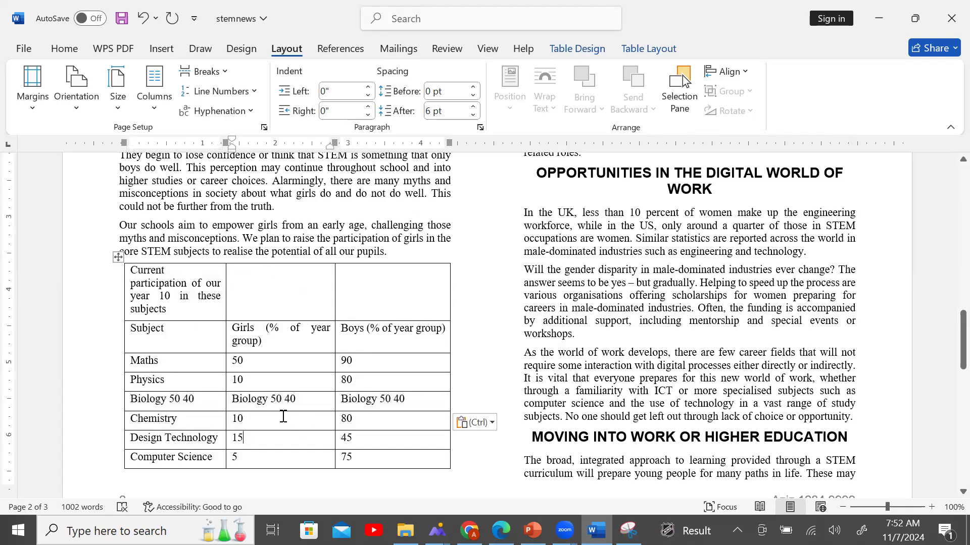
Clean up the pasted row so its cells read Biology, 50 and 40.
click(201, 400)
key(BackSpace)
key(BackSpace)
key(BackSpace)
key(BackSpace)
key(BackSpace)
click(281, 404)
key(BackSpace)
key(BackSpace)
key(BackSpace)
key(BackSpace)
key(BackSpace)
key(BackSpace)
key(BackSpace)
key(BackSpace)
key(BackSpace)
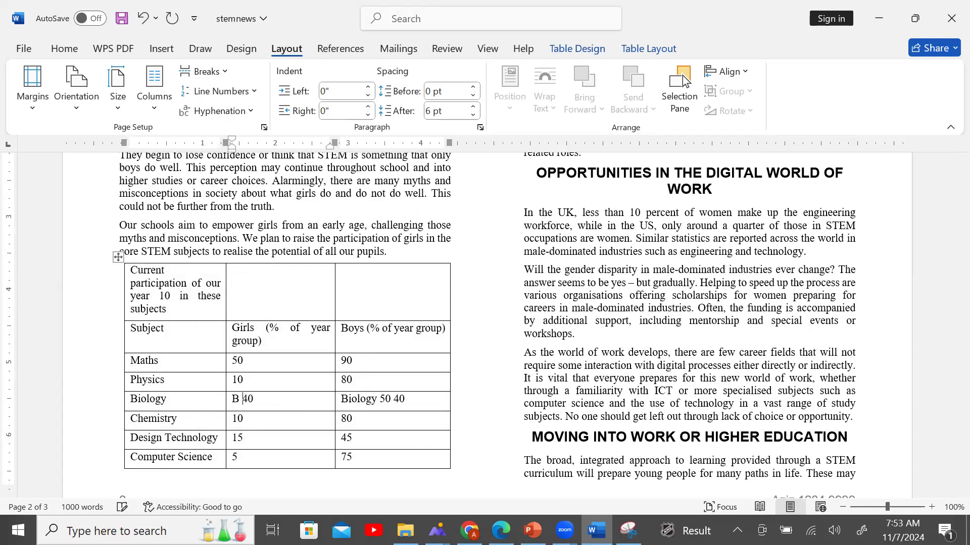
key(BackSpace)
key(BackSpace)
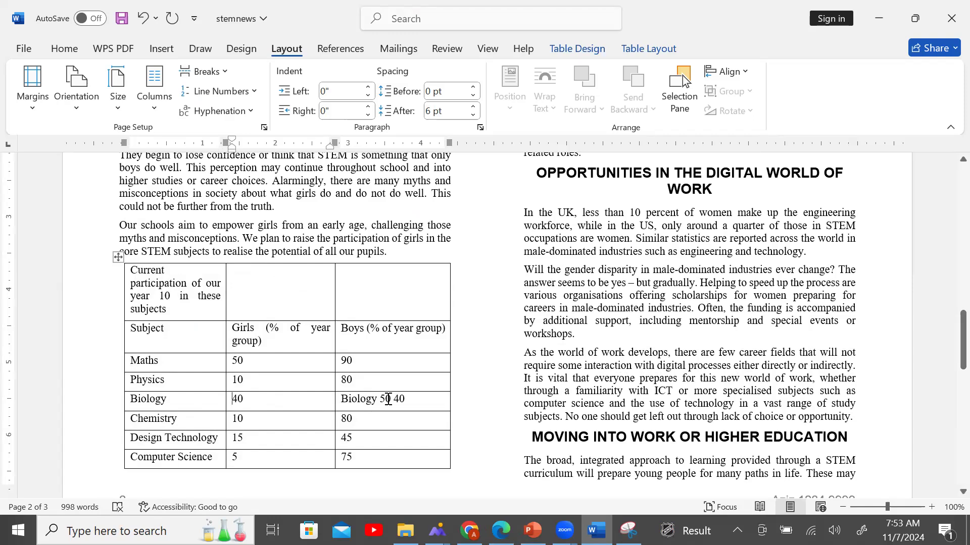
text(Bio)
key(Delete)
key(Delete)
key(BackSpace)
key(BackSpace)
key(BackSpace)
text(5)
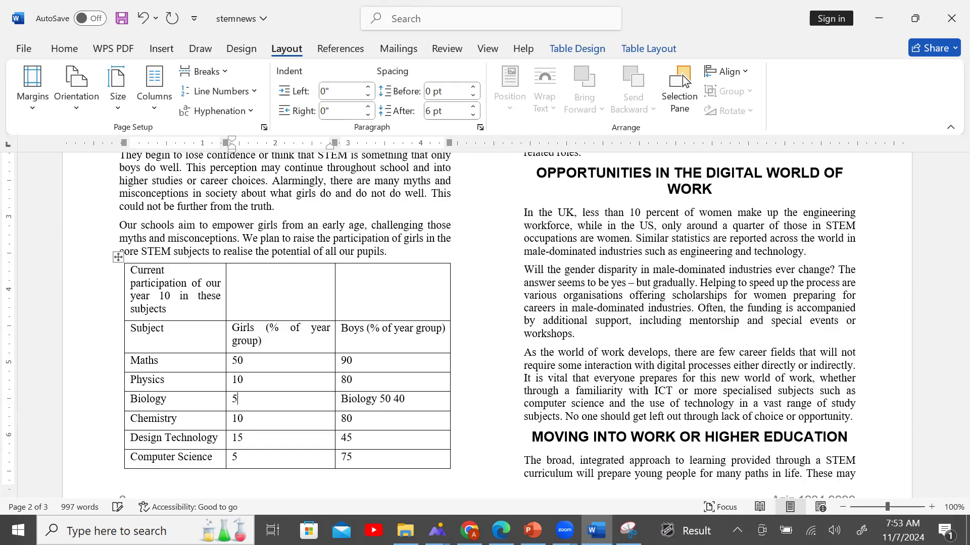
text(0)
click(393, 400)
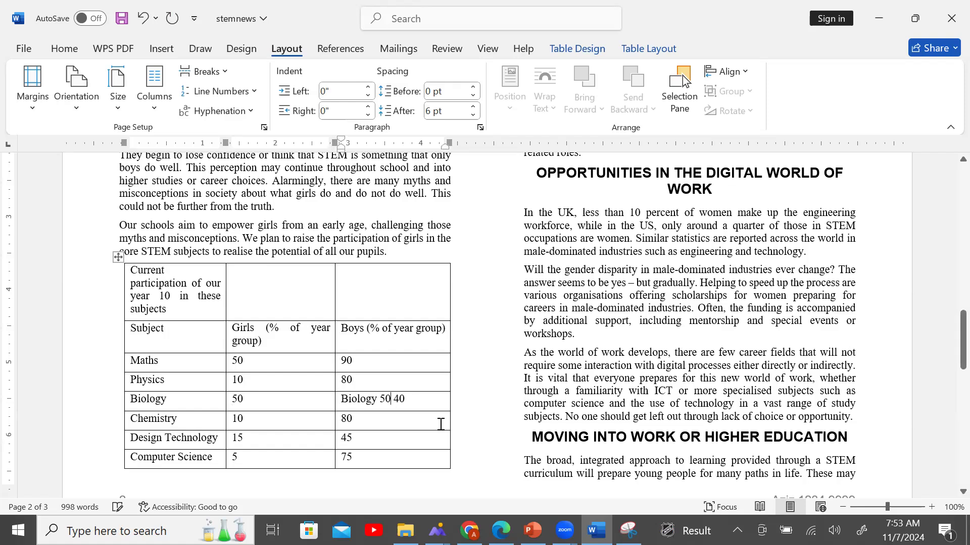
key(BackSpace)
key(BackSpace)
key(BackSpace)
key(BackSpace)
key(BackSpace)
key(BackSpace)
key(BackSpace)
key(BackSpace)
key(BackSpace)
key(BackSpace)
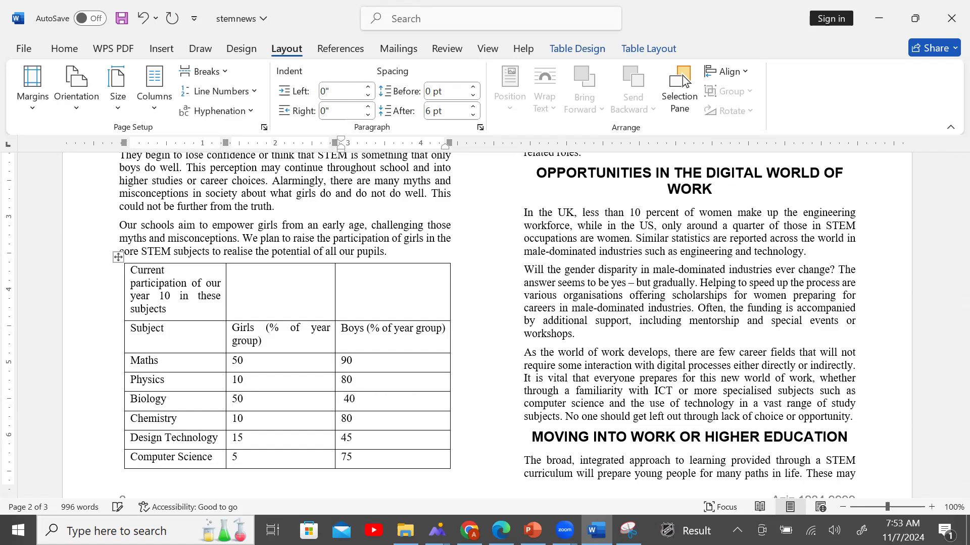
click(501, 530)
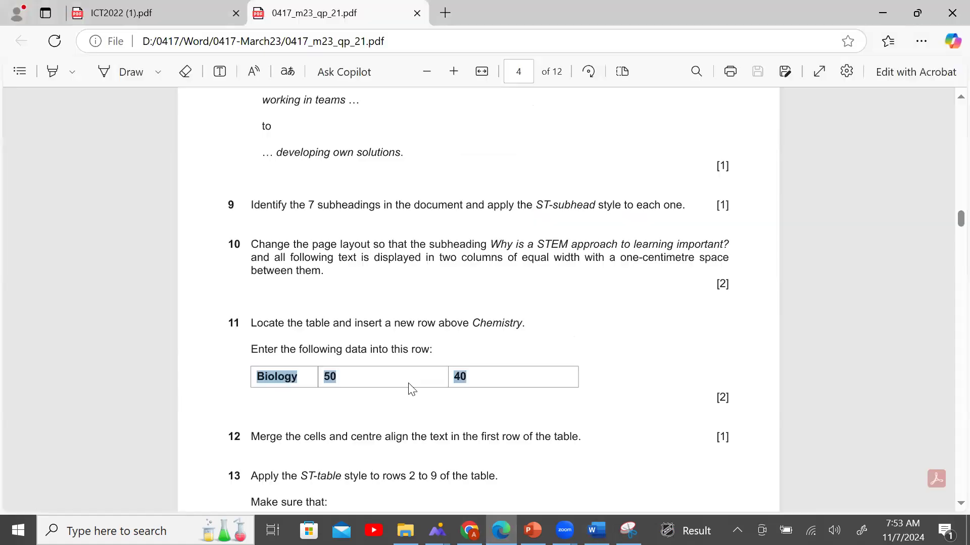
key(alt+Tab)
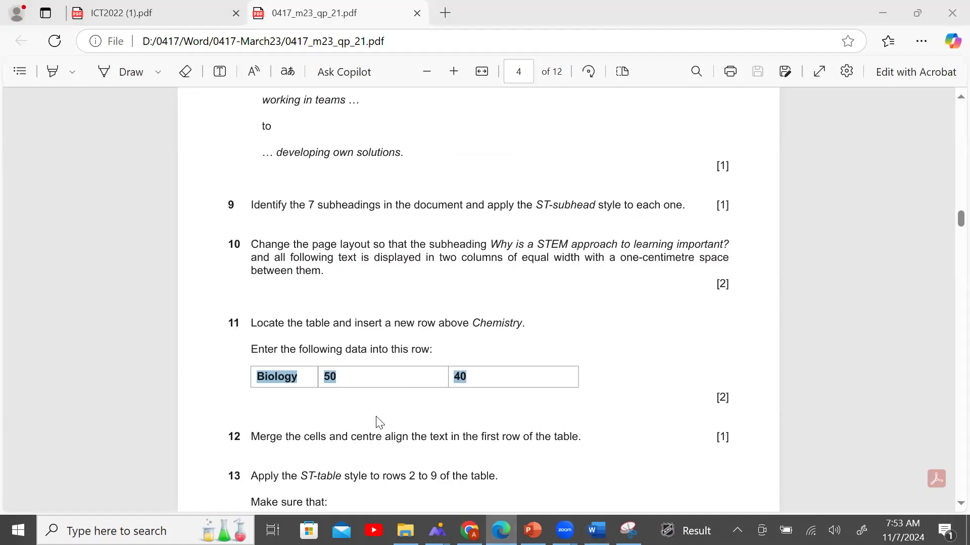
scroll(374, 422, down, 3)
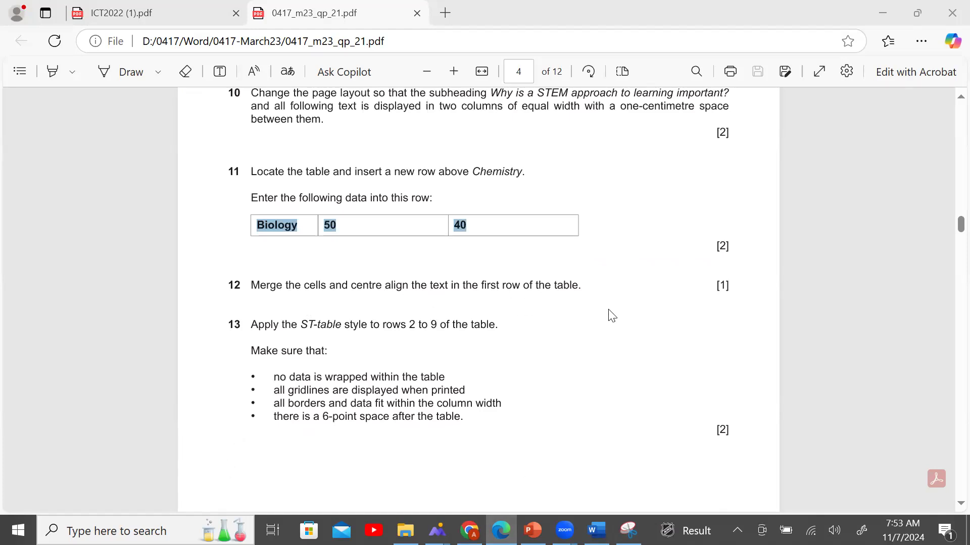
Merge the 'Current participation of our year 10 in these subjects' row into one centred cell.
click(597, 530)
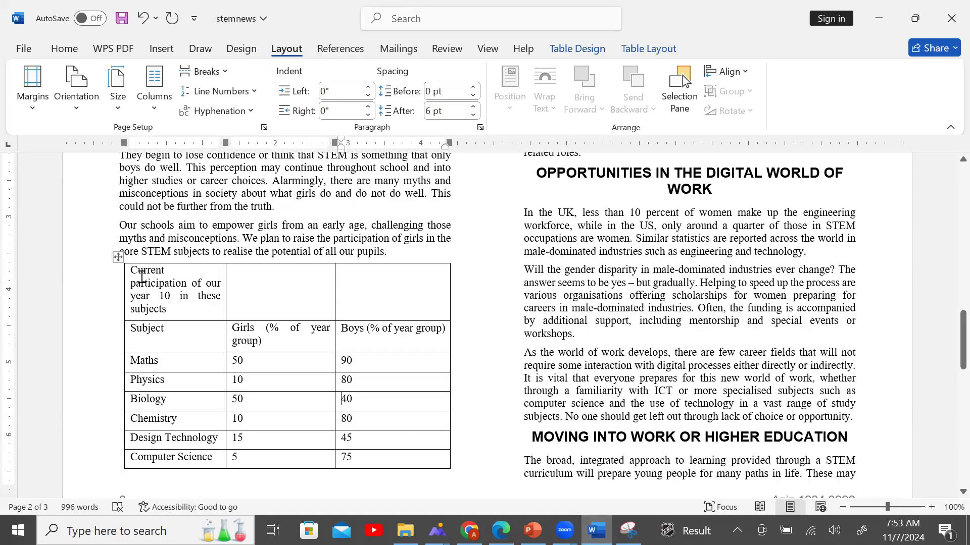
drag(135, 273, 392, 294)
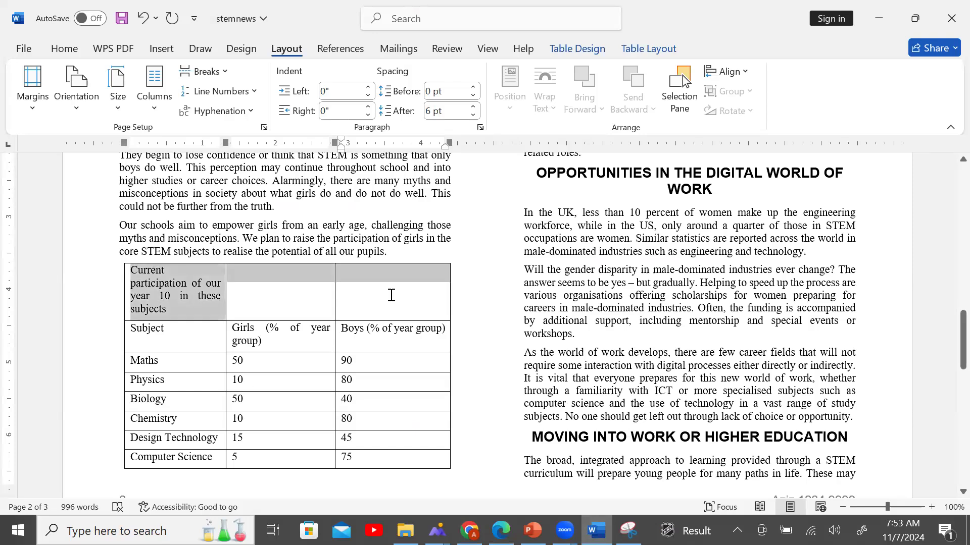
right_click(366, 274)
click(451, 412)
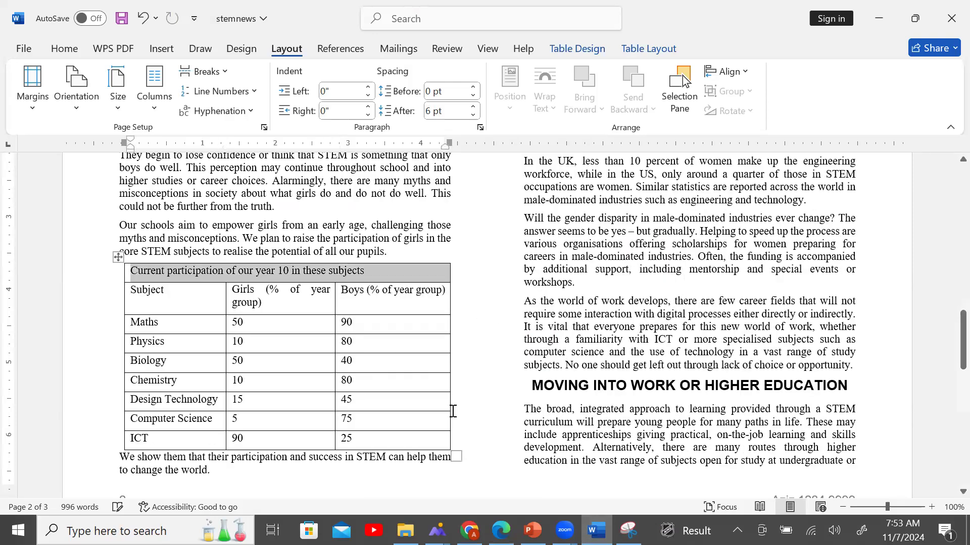
click(501, 530)
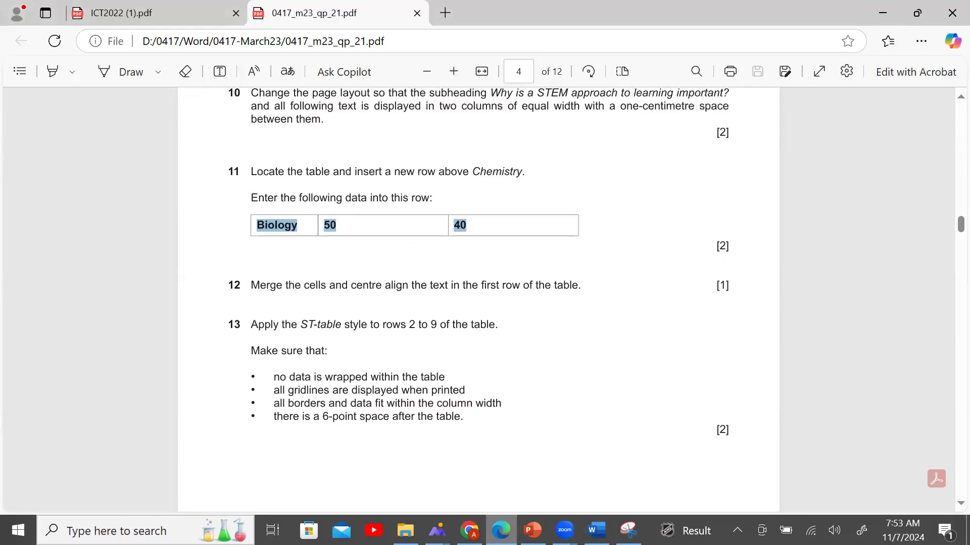
key(alt+Tab)
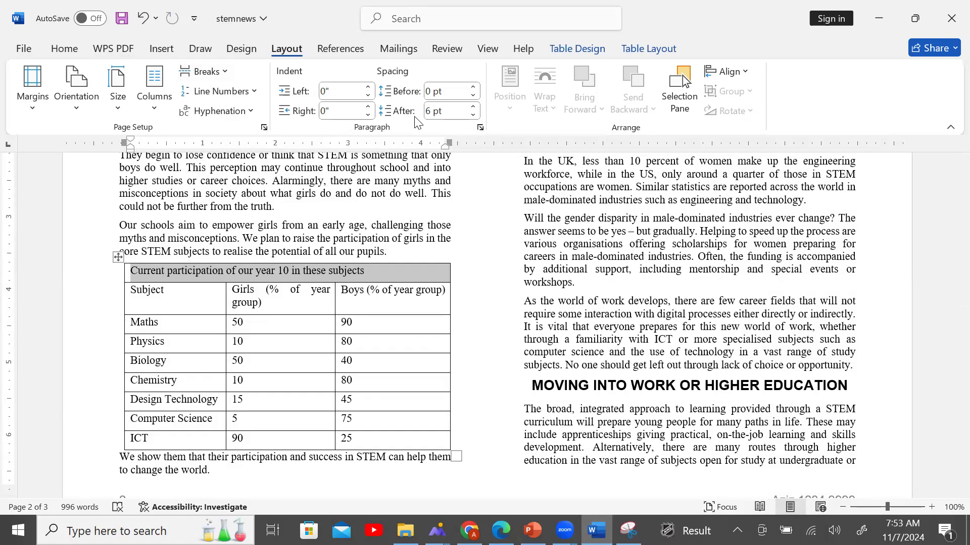
click(639, 48)
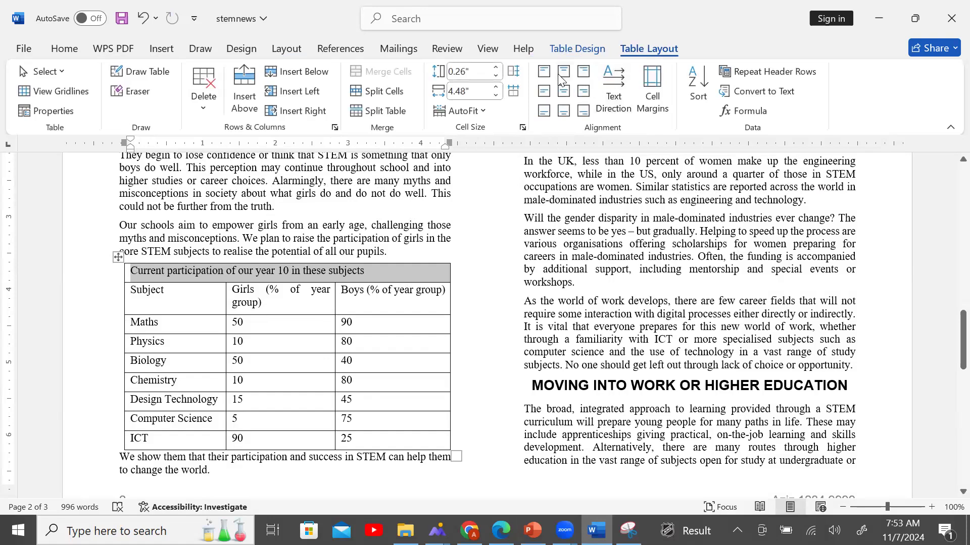
click(563, 92)
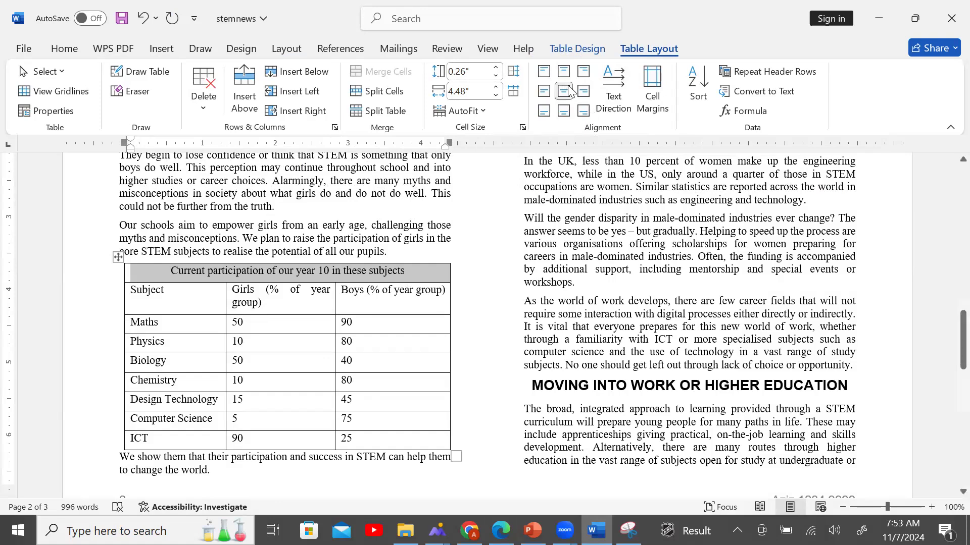
click(501, 531)
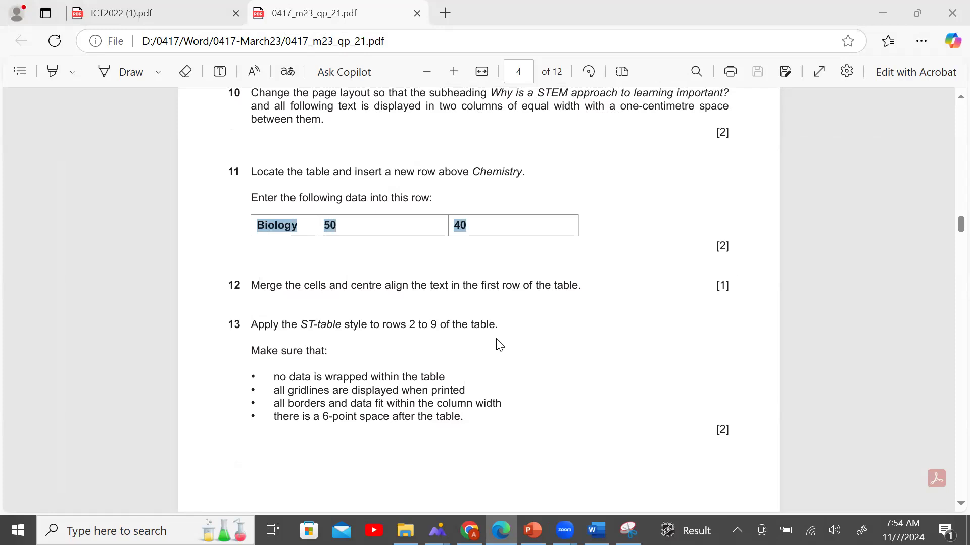
Apply the ST-table style to table rows 2–9, then check the next exam instructions.
key(alt+Tab)
drag(168, 303, 398, 434)
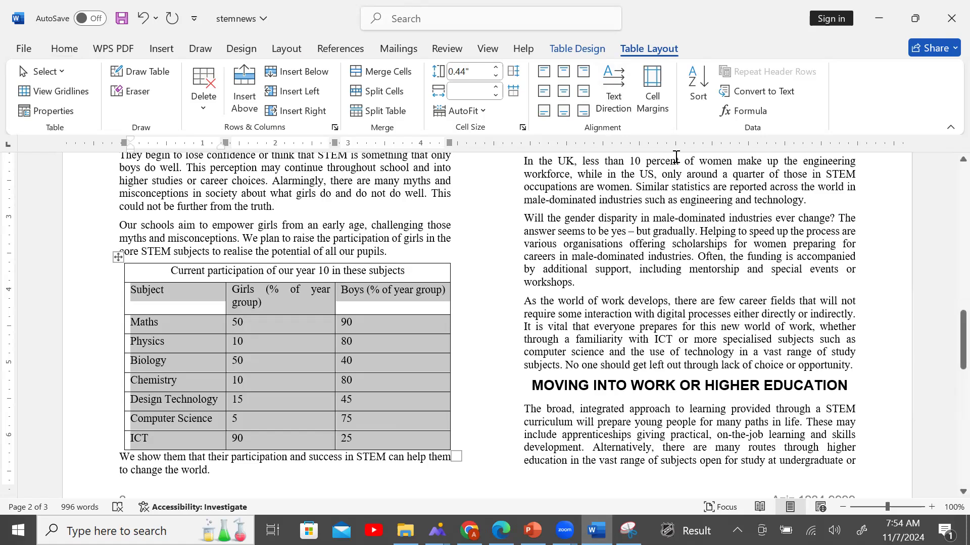
click(65, 49)
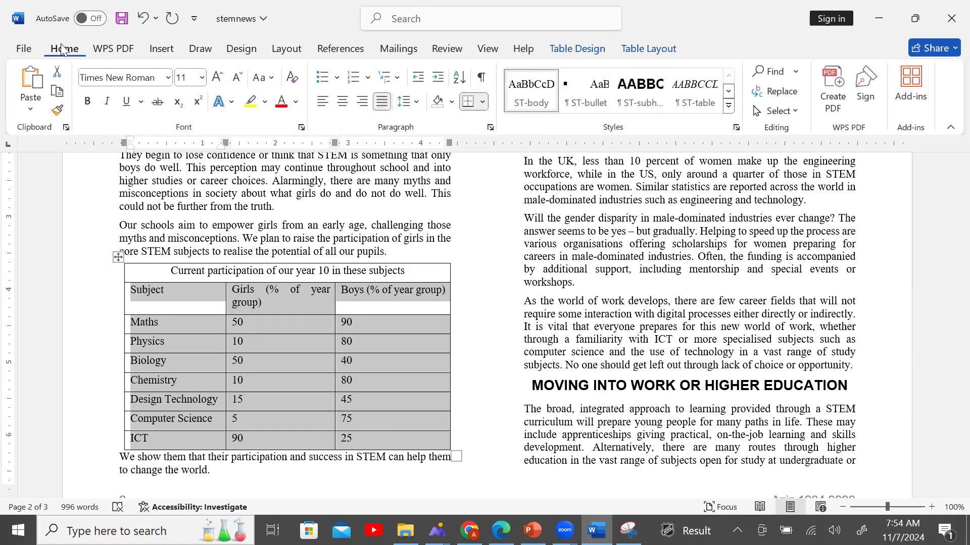
click(736, 127)
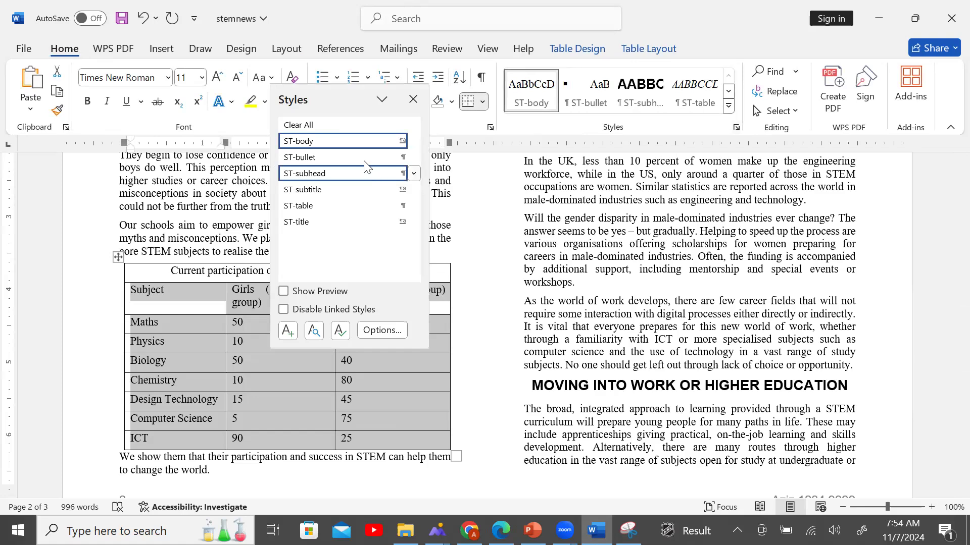
click(360, 206)
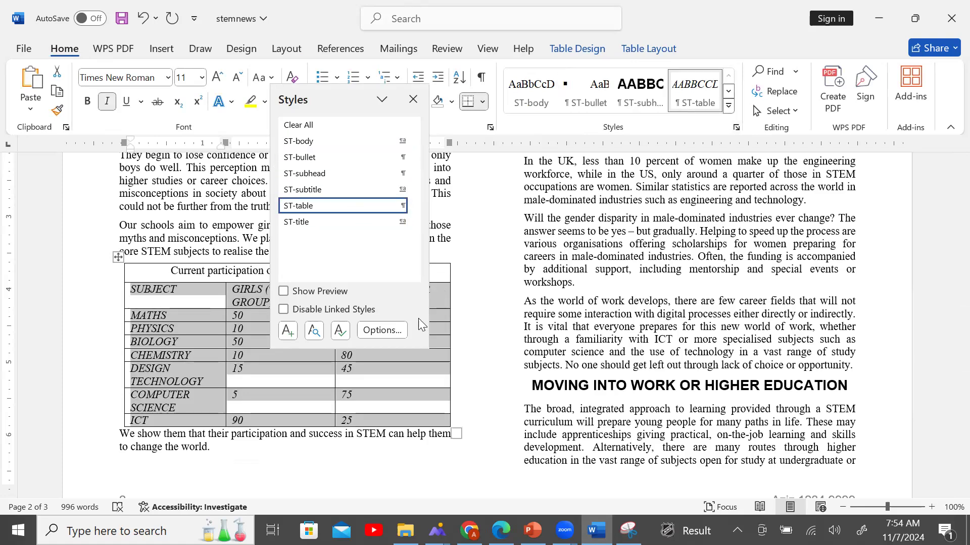
click(501, 530)
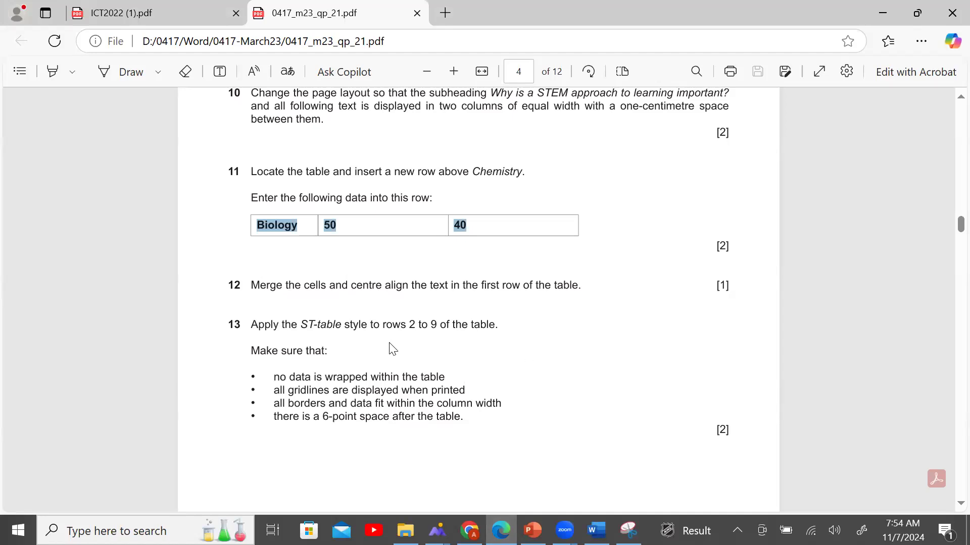
scroll(292, 307, down, 2)
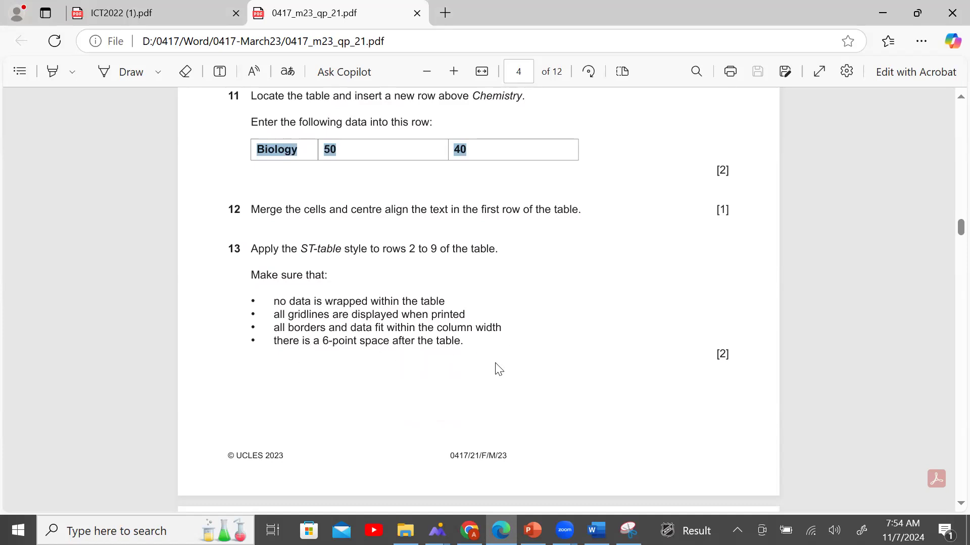
Add an empty 6 pt paragraph after the table, then view exam steps 14–16.
key(alt+Tab)
click(486, 440)
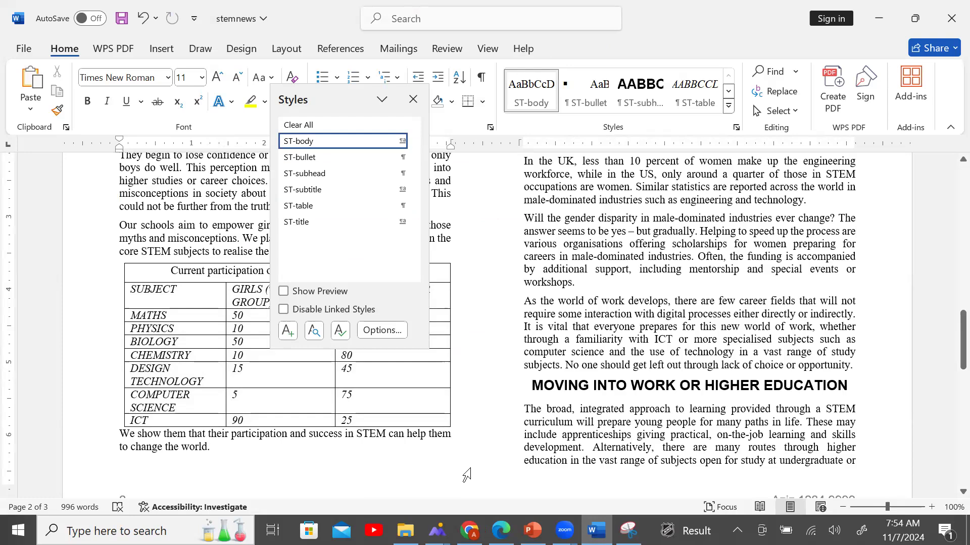
key(Return)
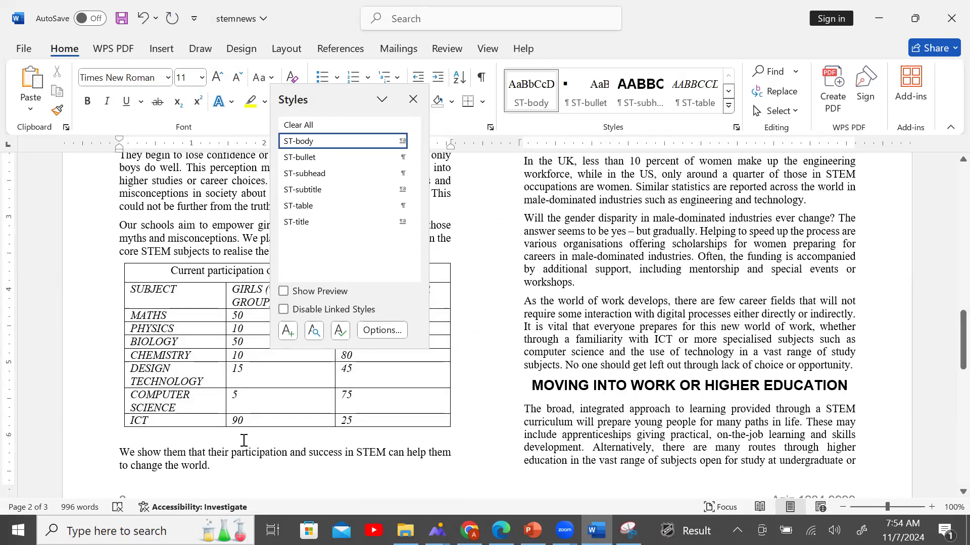
click(202, 78)
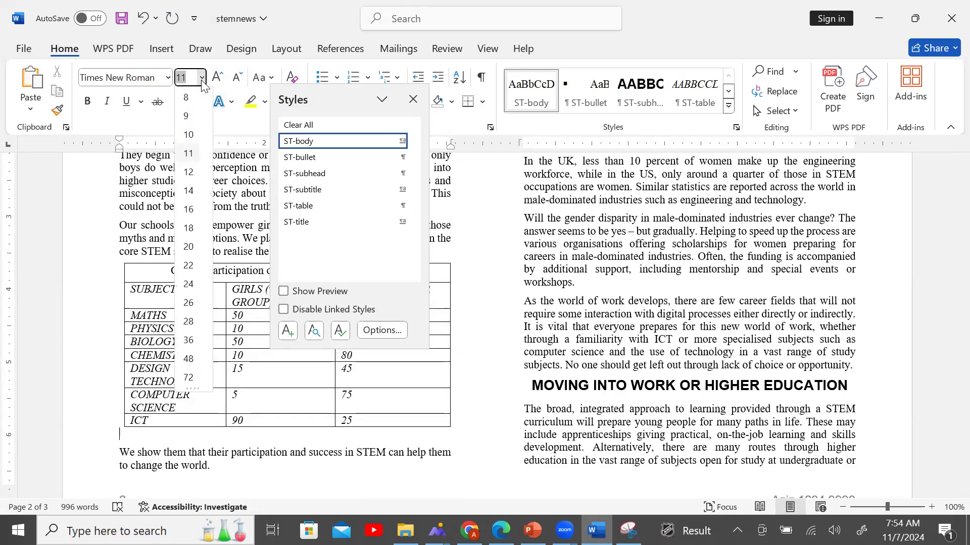
text(6)
key(Return)
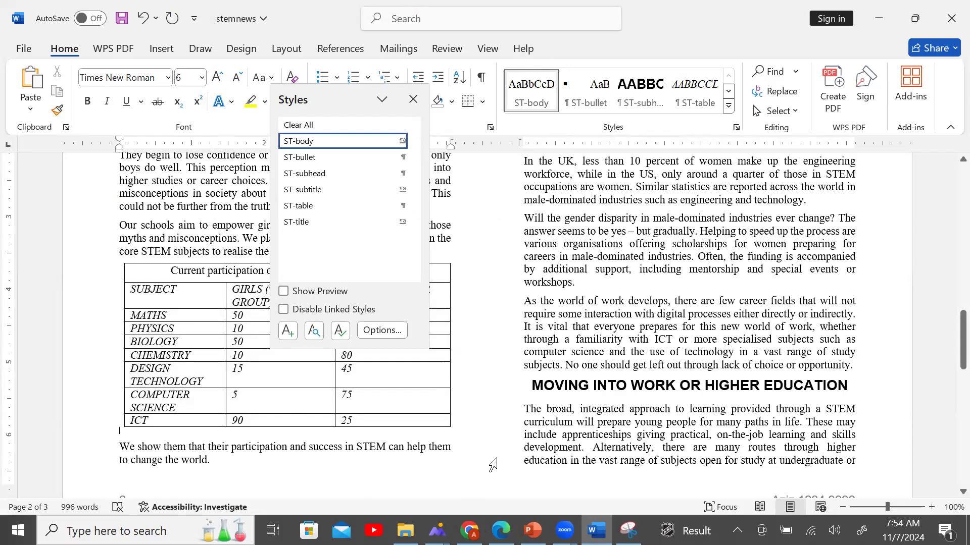
click(501, 530)
scroll(438, 303, down, 7)
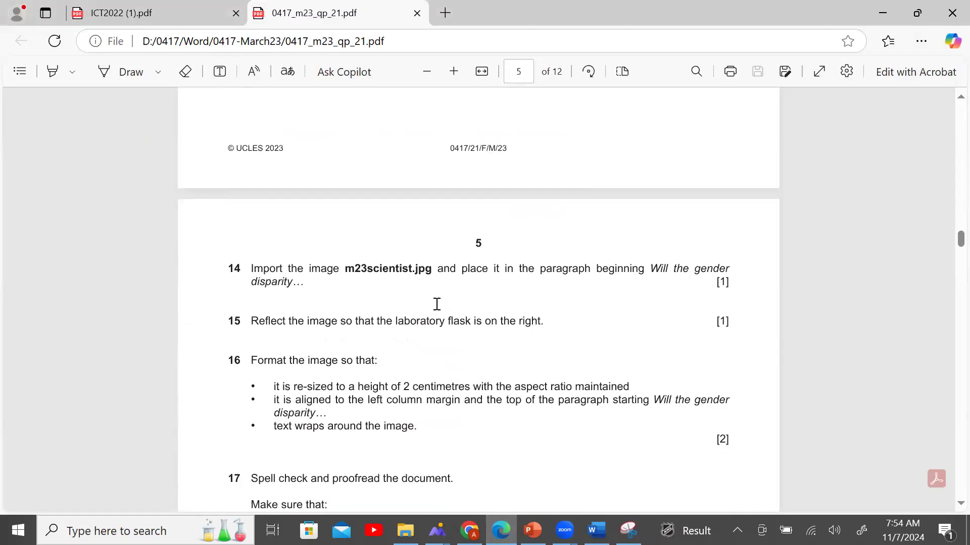
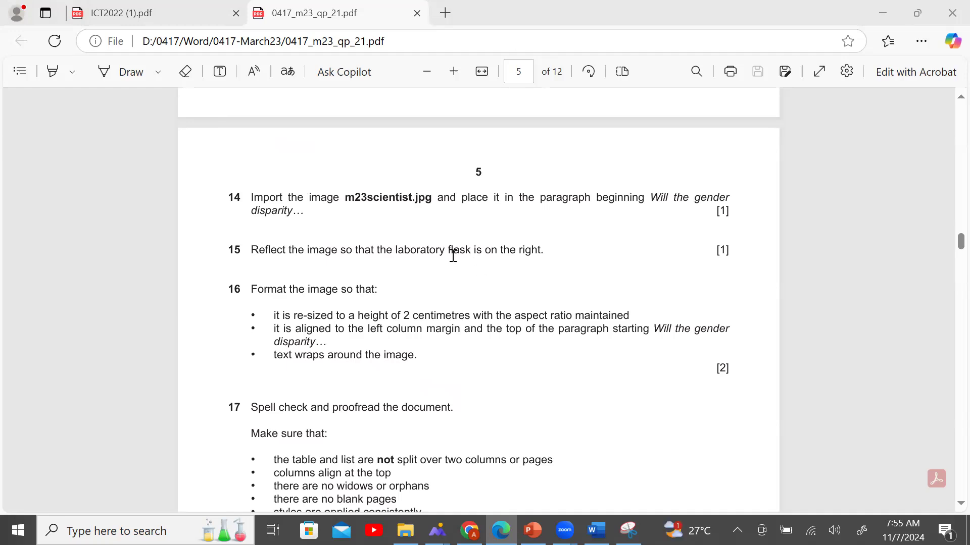
Bring the stemnews document forward and close the Styles list.
scroll(453, 257, down, 3)
scroll(453, 256, up, 3)
click(596, 530)
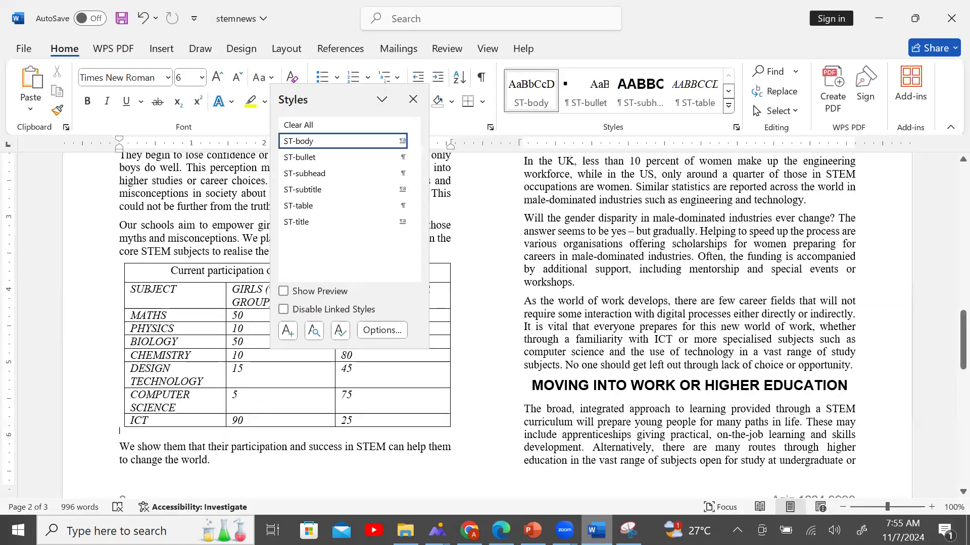
click(413, 100)
Highlight 'Will the gender' in question 14 of the exam paper, then return to stemnews.
click(501, 531)
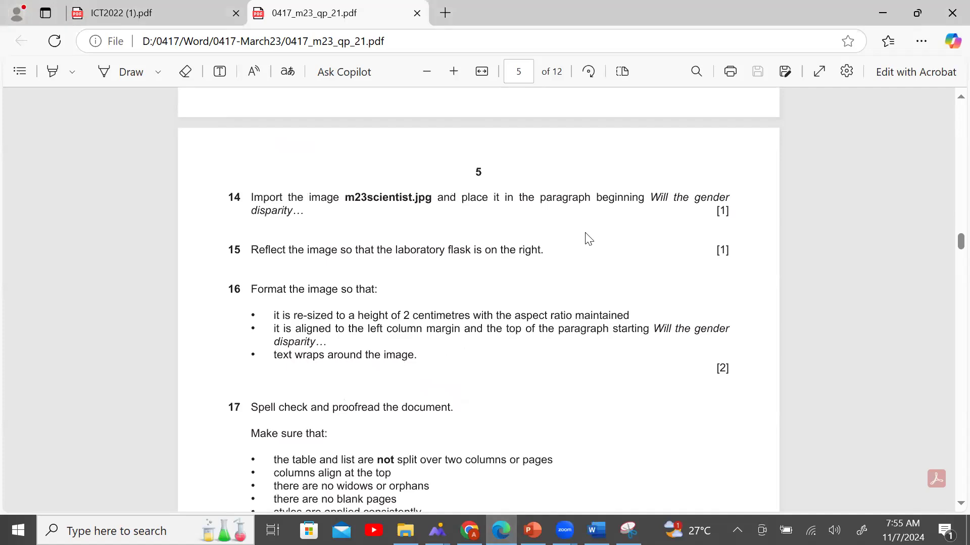
drag(648, 197, 737, 197)
key(ctrl+c)
click(597, 530)
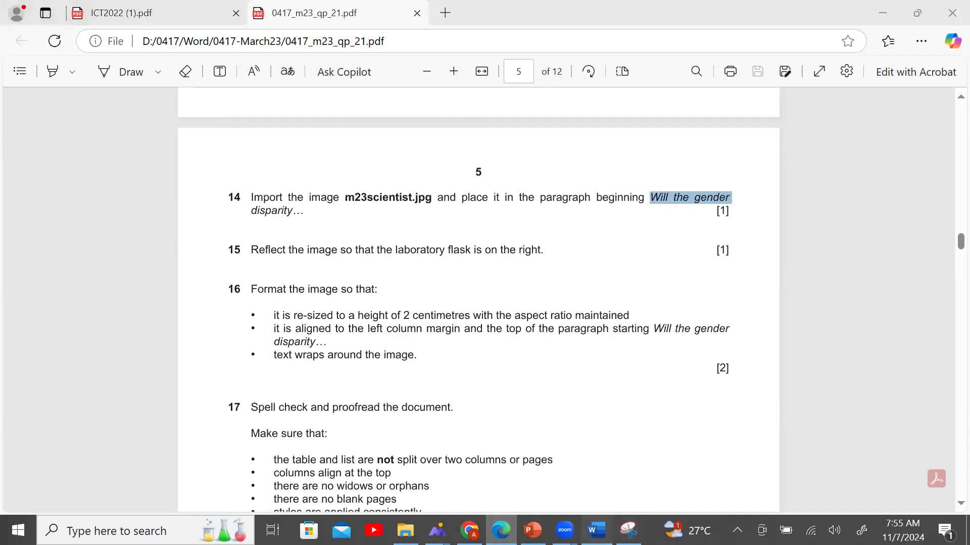
click(768, 71)
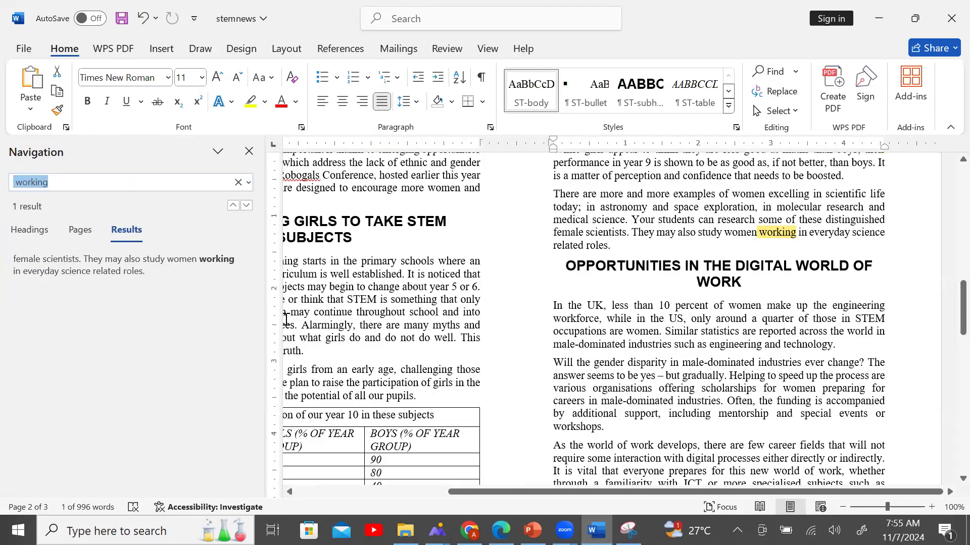
key(ctrl+v)
key(Return)
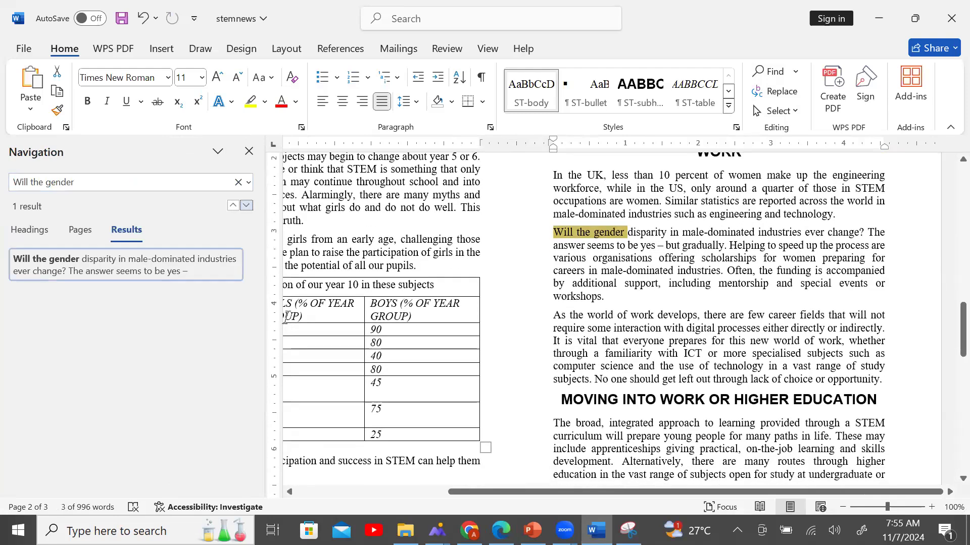
click(570, 263)
click(249, 151)
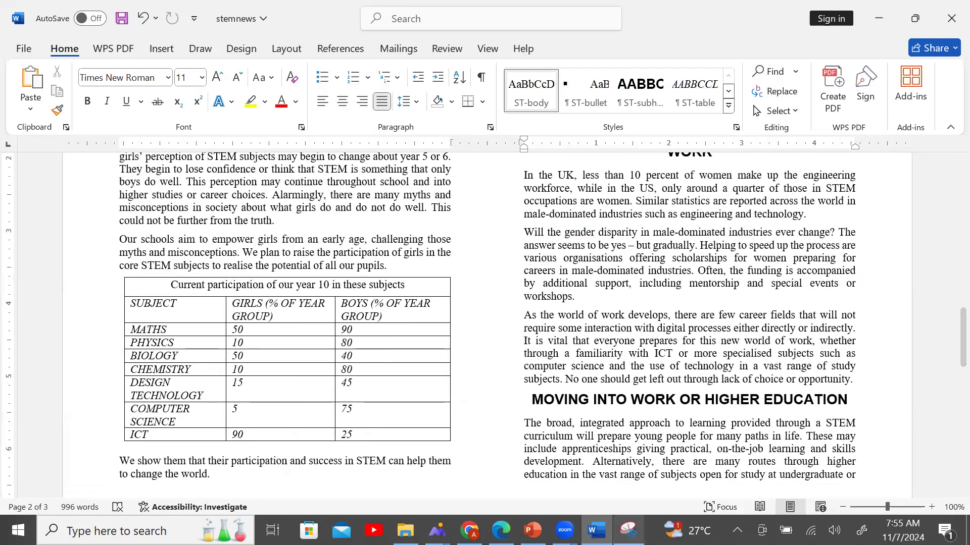
click(501, 531)
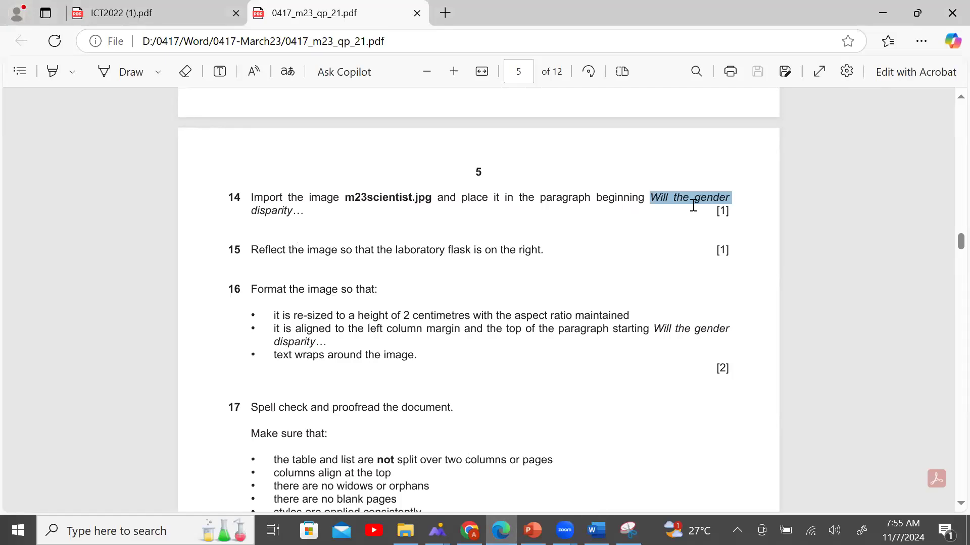
key(alt+Tab)
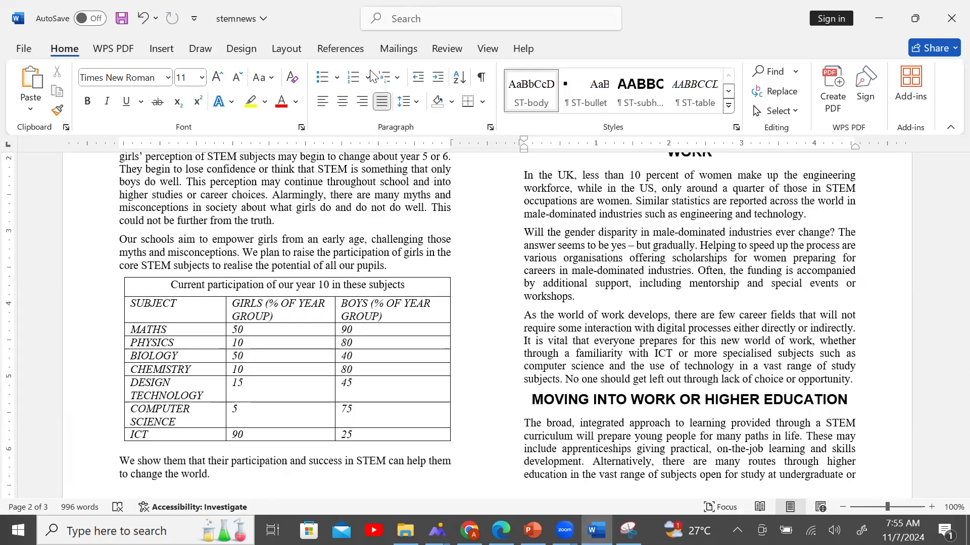
Choose to insert a picture from this device at the paragraph start.
click(162, 54)
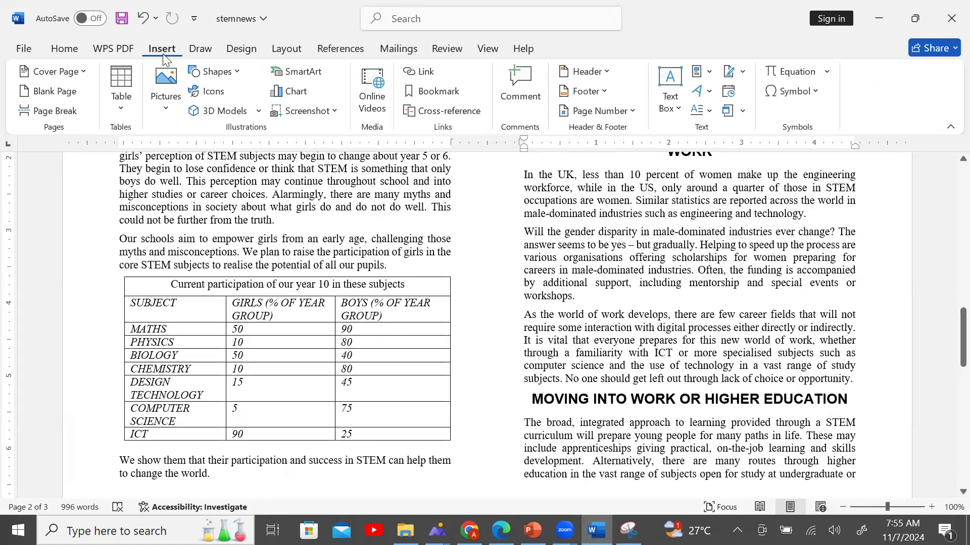
click(237, 74)
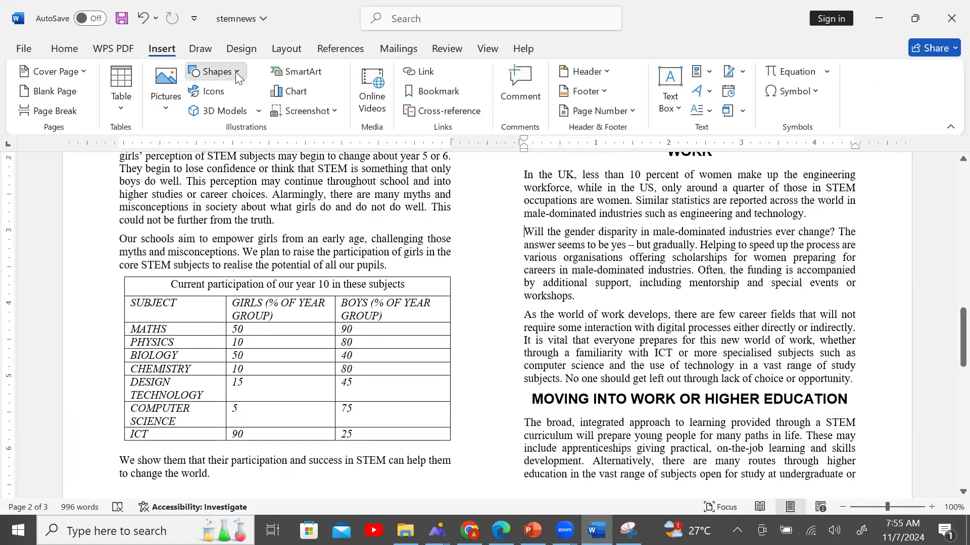
click(238, 73)
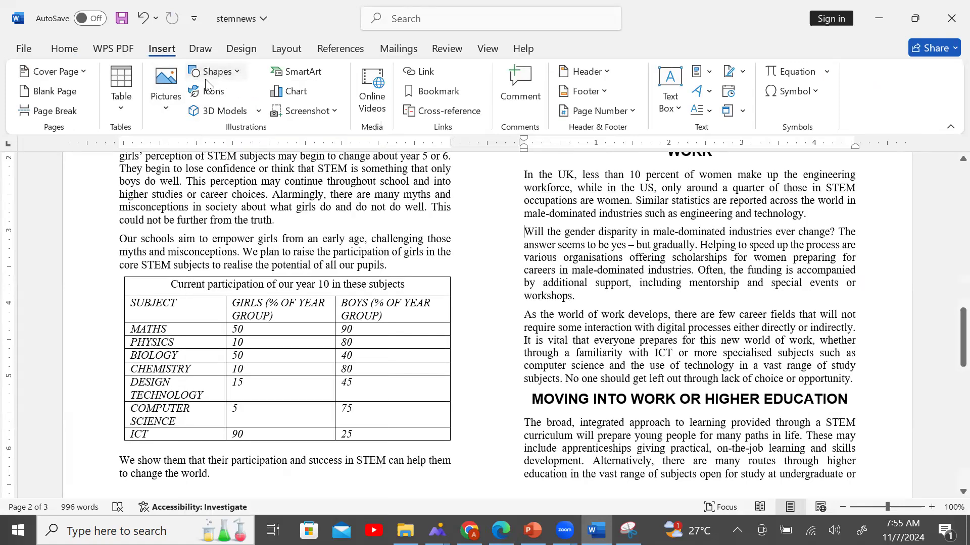
click(171, 111)
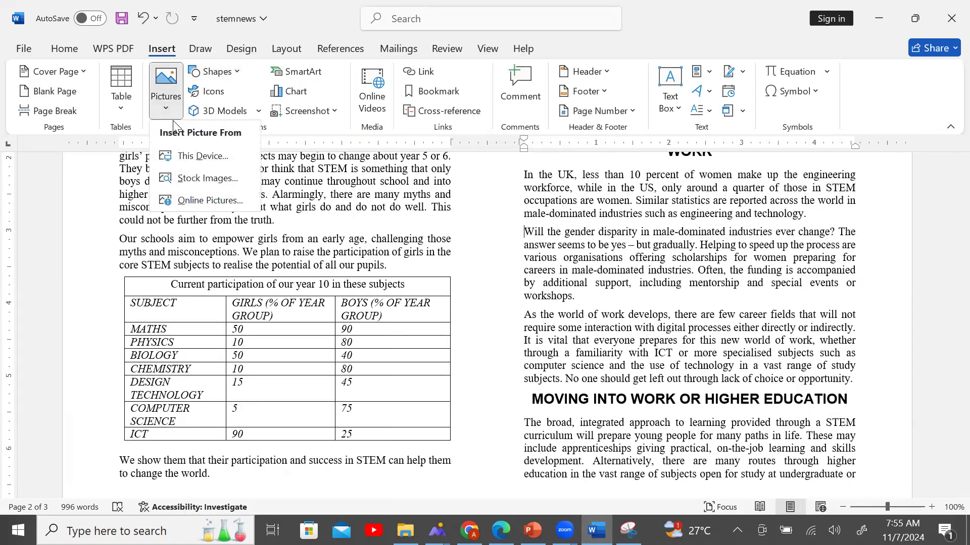
click(234, 152)
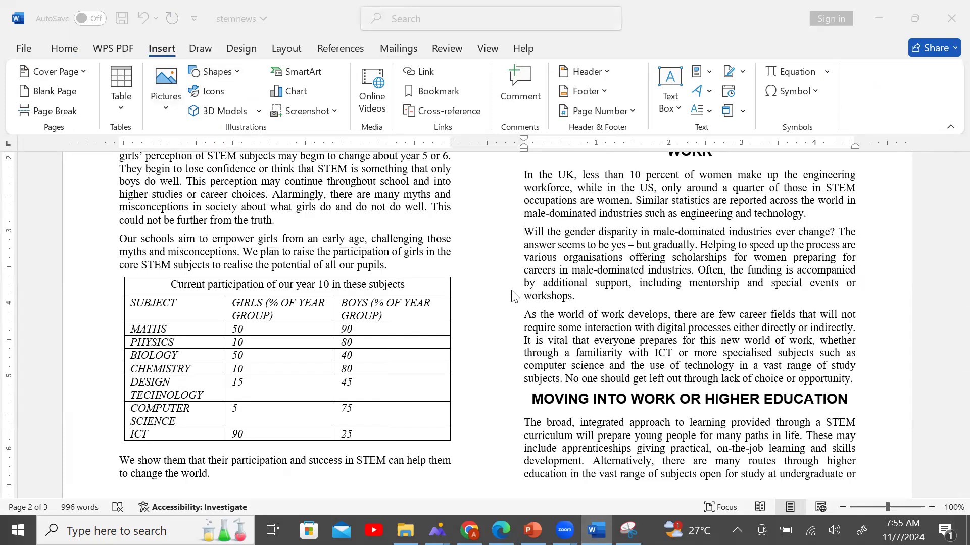
Browse to D:\0417\Word\0417-March23 and insert the m23scientist image.
drag(220, 200, 225, 238)
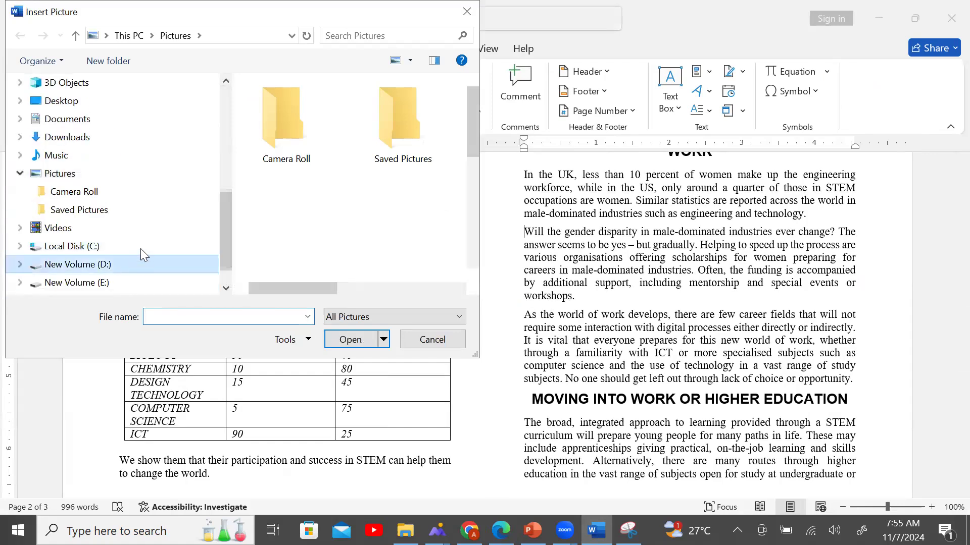
click(141, 263)
double_click(308, 117)
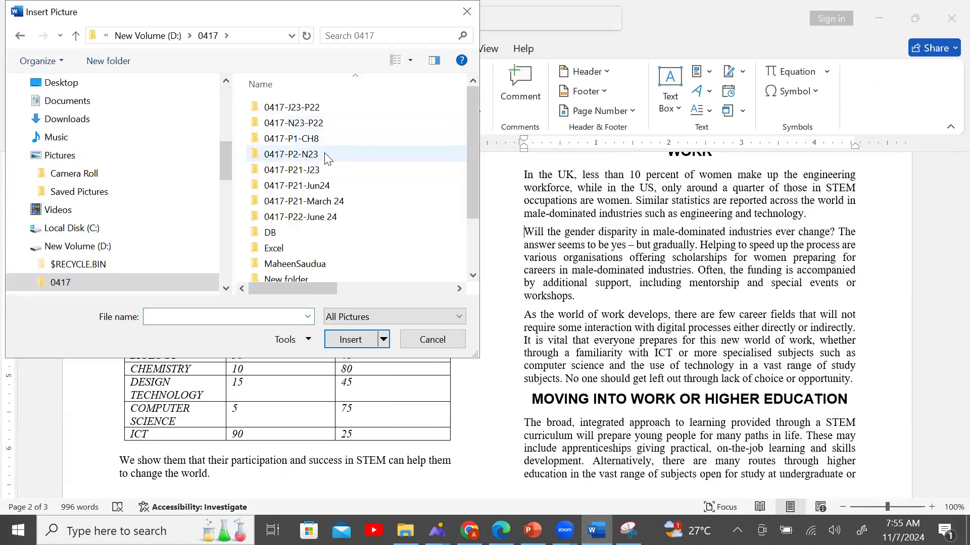
drag(471, 176, 473, 235)
click(339, 274)
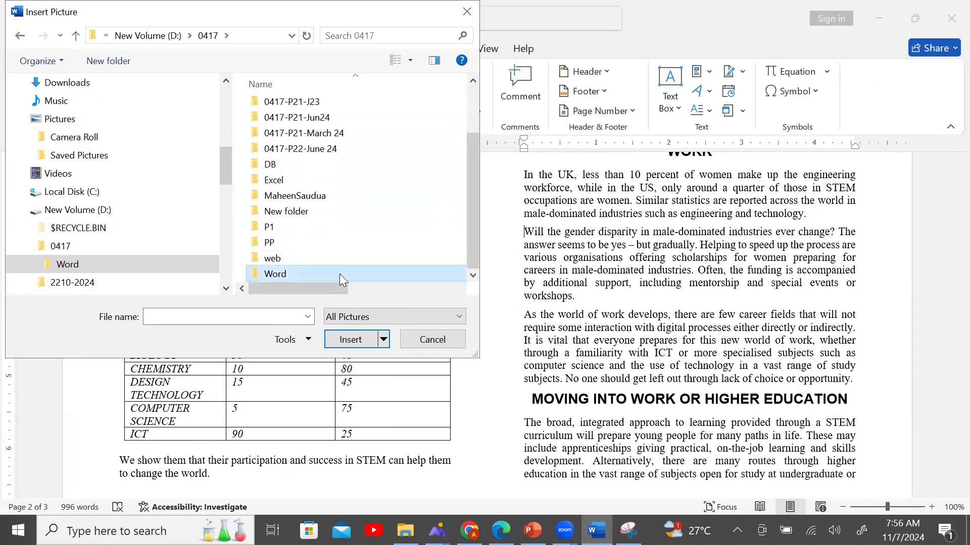
double_click(339, 273)
double_click(301, 130)
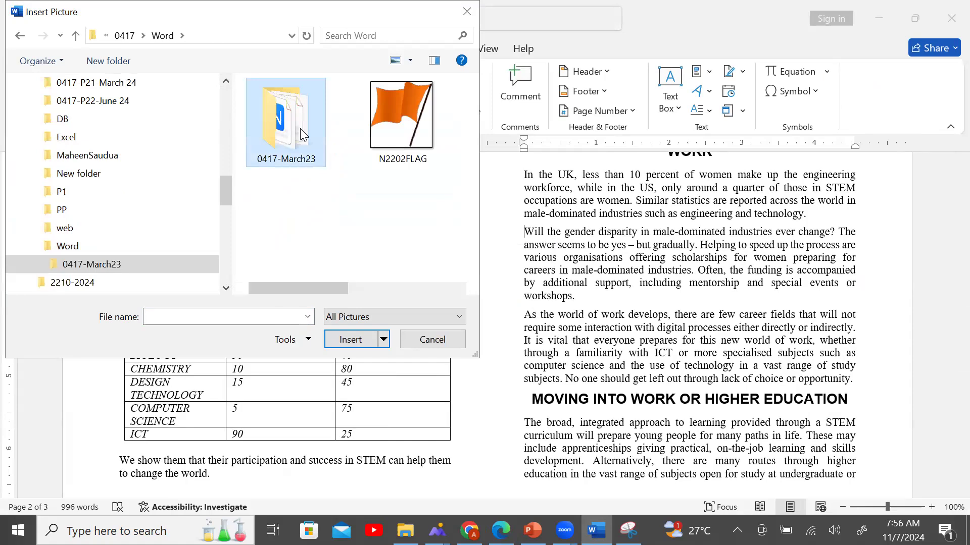
click(300, 128)
double_click(300, 128)
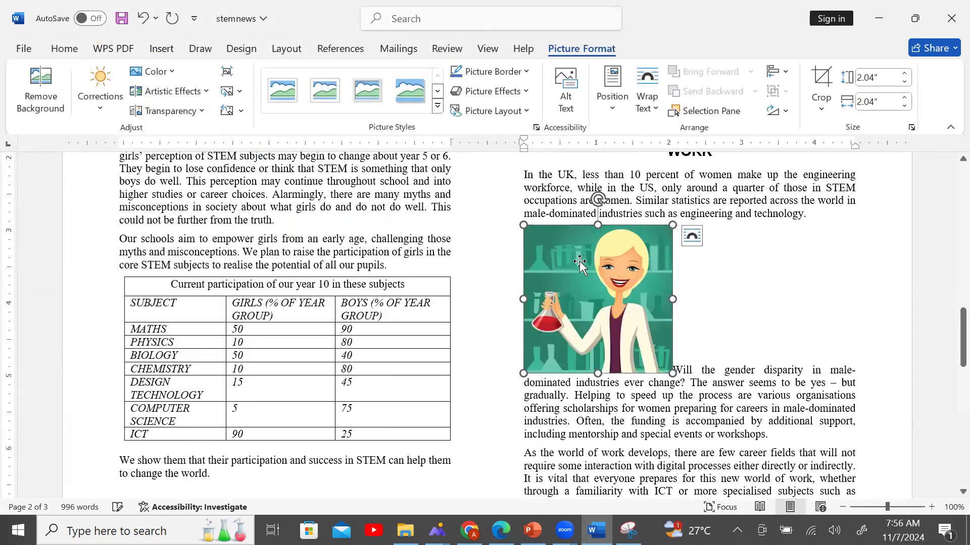
Check the next exam instruction, then try a 90° rotation and restore the picture upright.
click(501, 530)
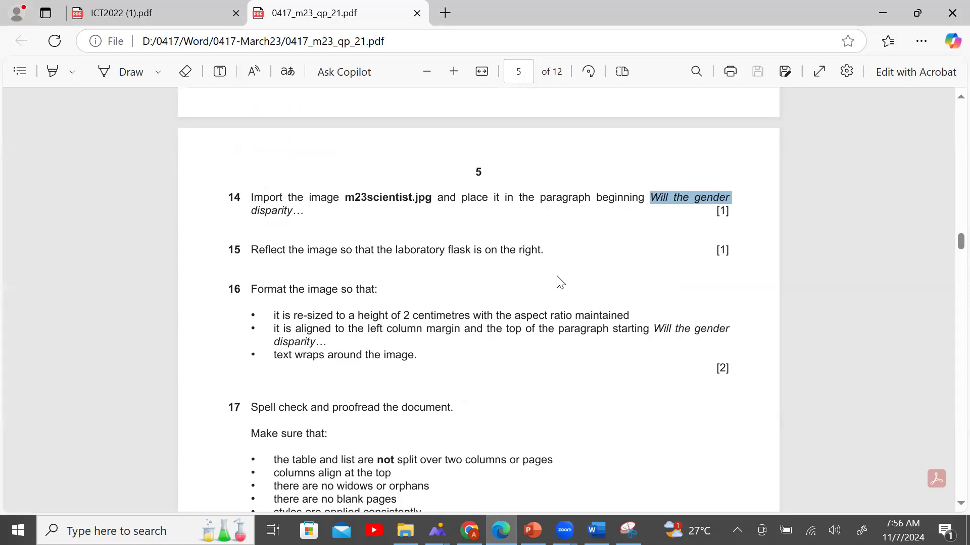
click(596, 531)
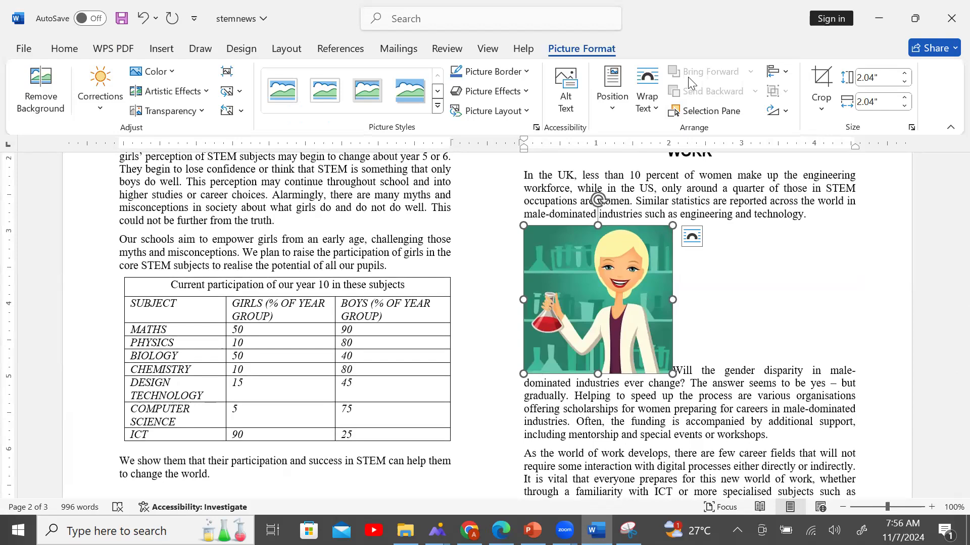
click(784, 114)
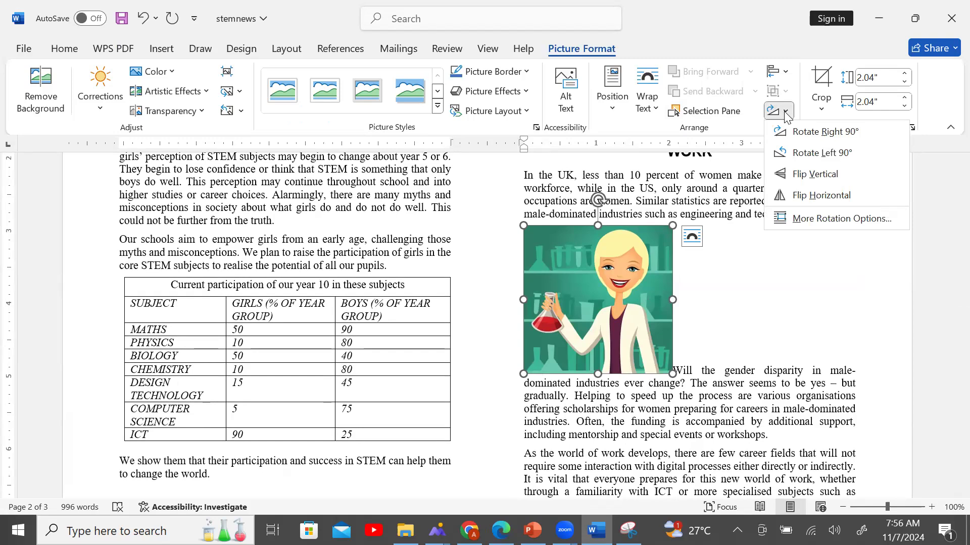
click(791, 133)
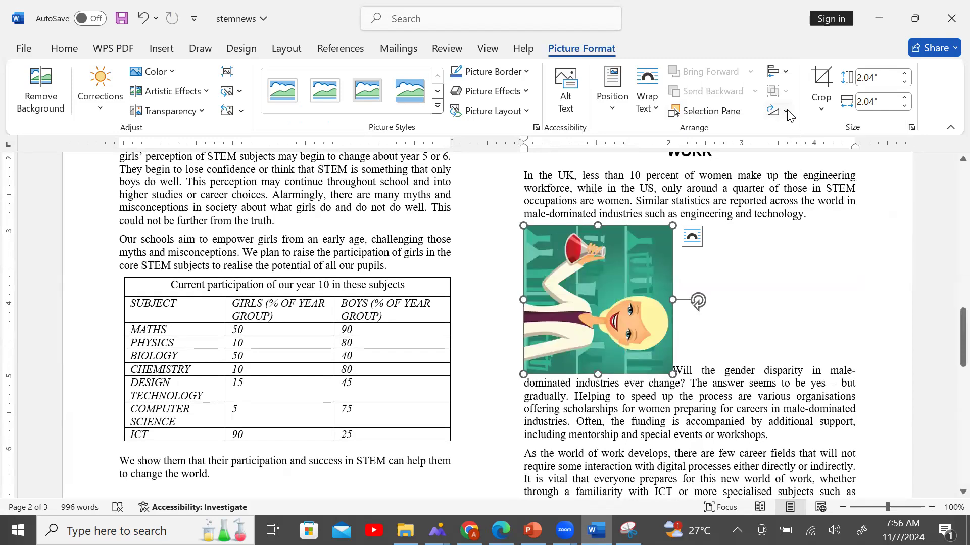
click(786, 112)
click(814, 153)
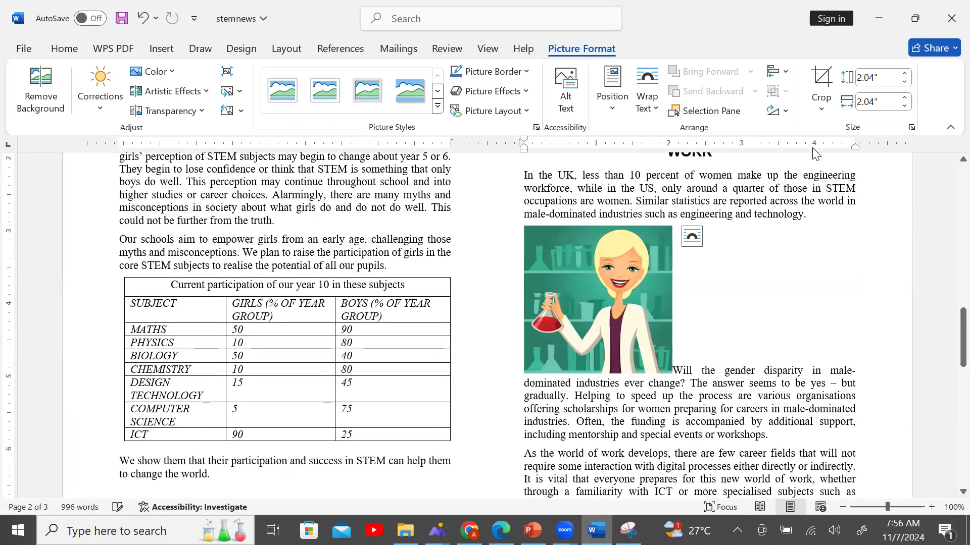
Flip the scientist picture horizontally so the flask is on the right, and recheck the exam paper.
click(786, 112)
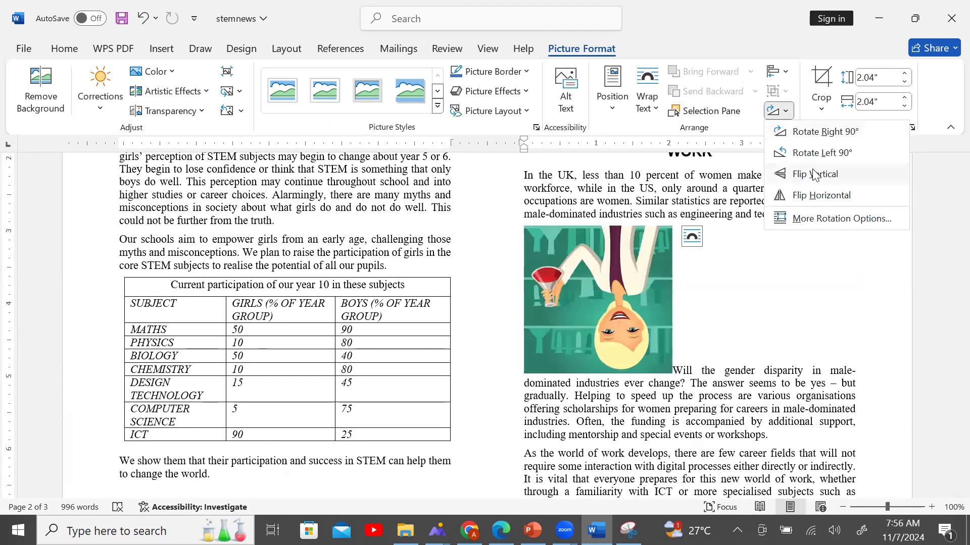
click(817, 197)
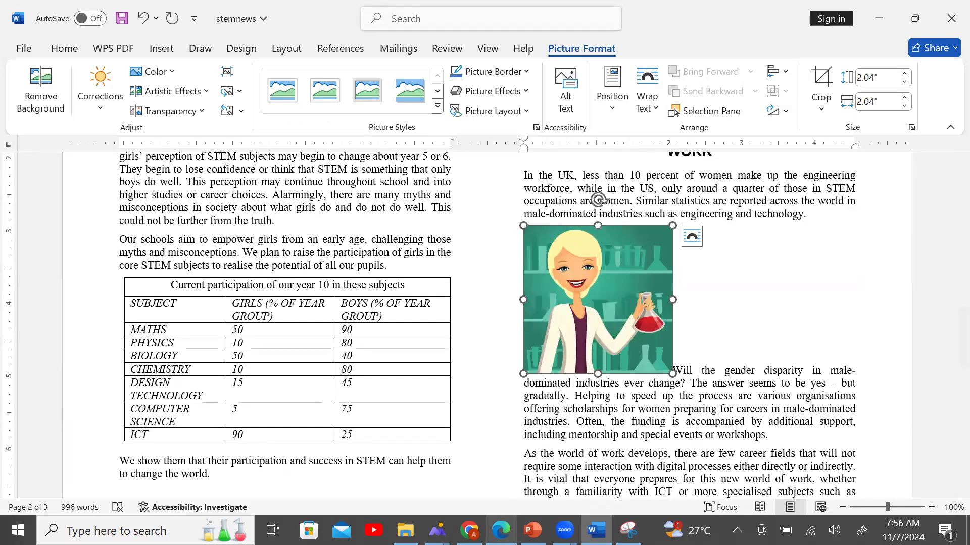
key(alt+Tab)
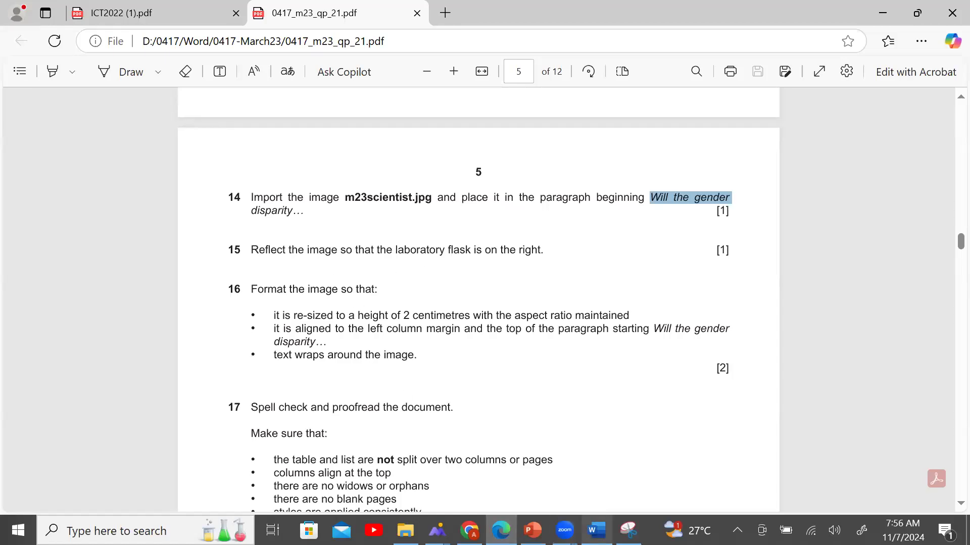
key(alt+Tab)
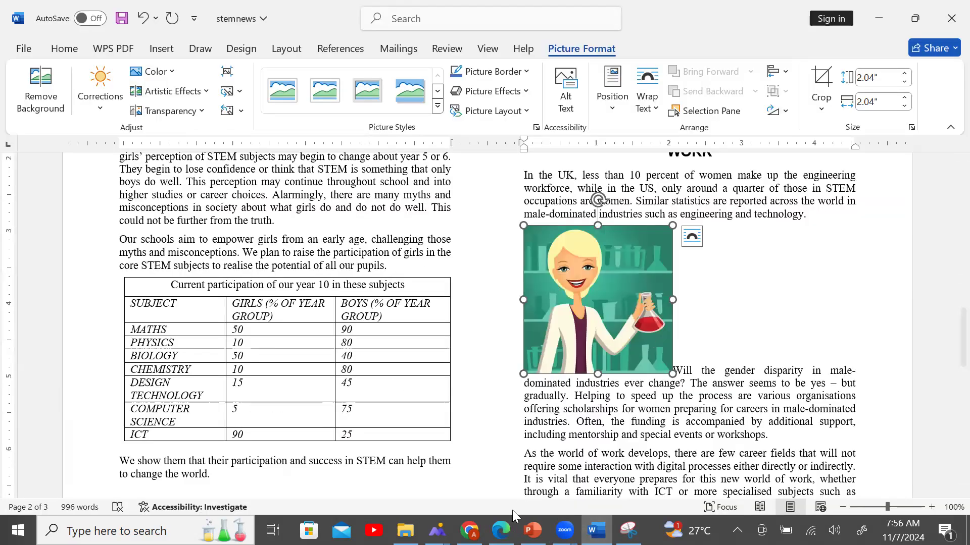
Review the exam paper, then view the picture's Layout position settings and cancel without changes.
key(alt+Tab)
scroll(491, 335, down, 1)
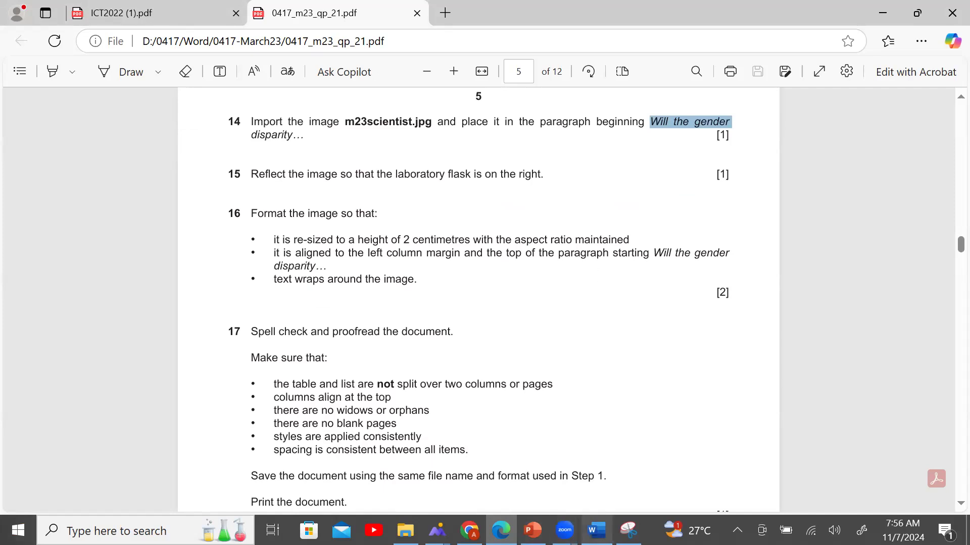
click(595, 530)
right_click(589, 321)
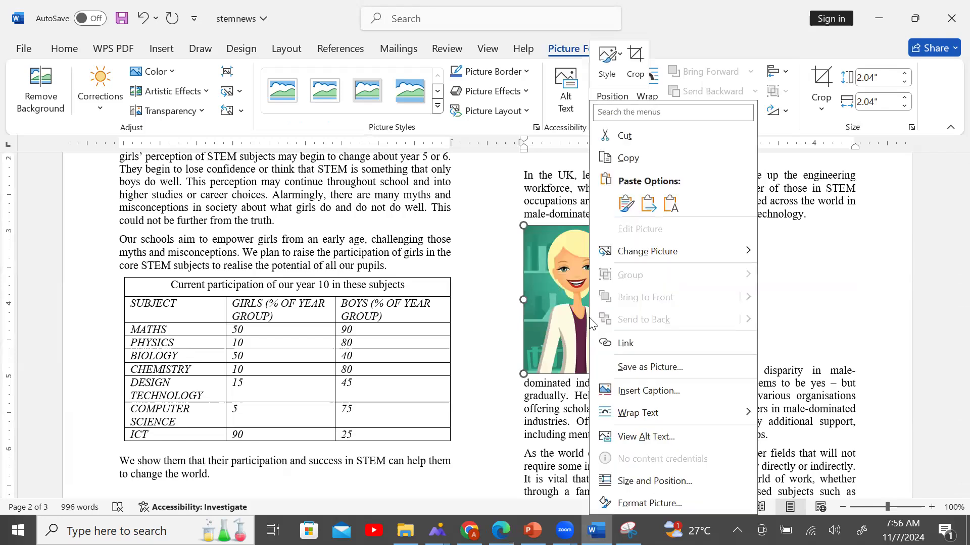
click(689, 489)
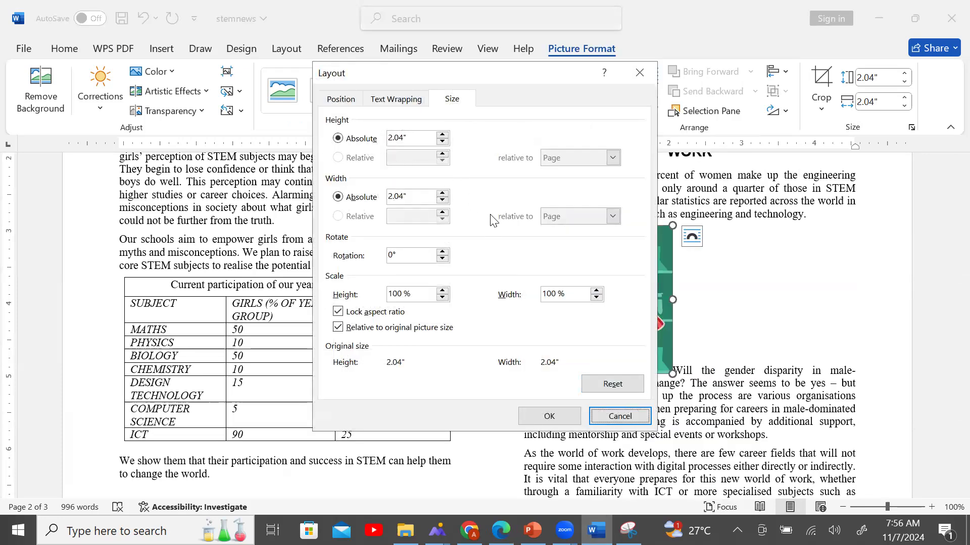
click(339, 100)
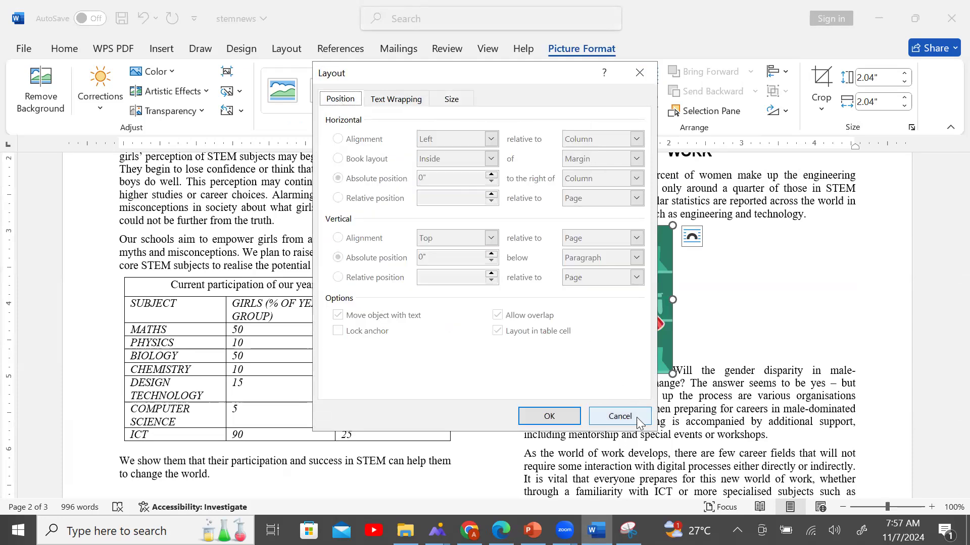
click(620, 416)
Open the Format Picture pane and inspect its Reflection and Shadow settings without changing them.
right_click(638, 344)
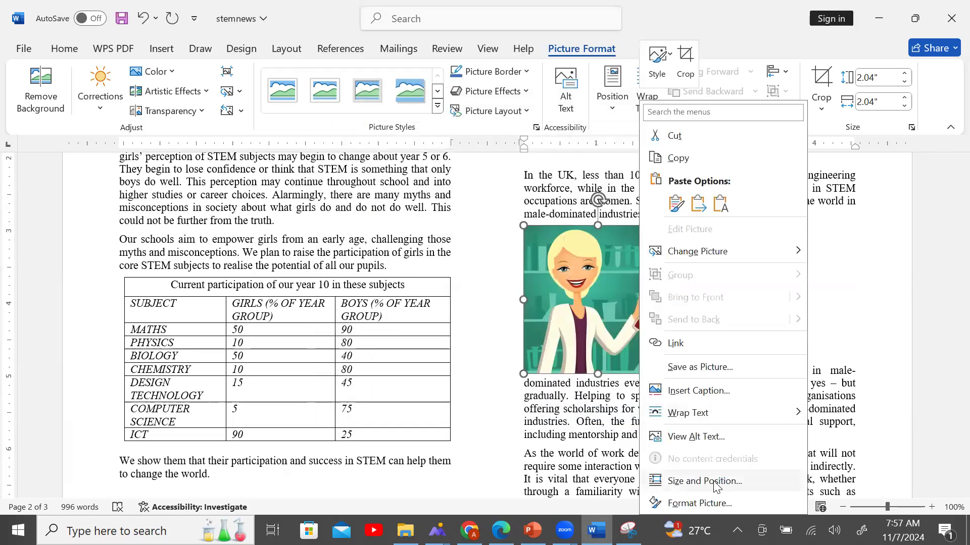
key(Escape)
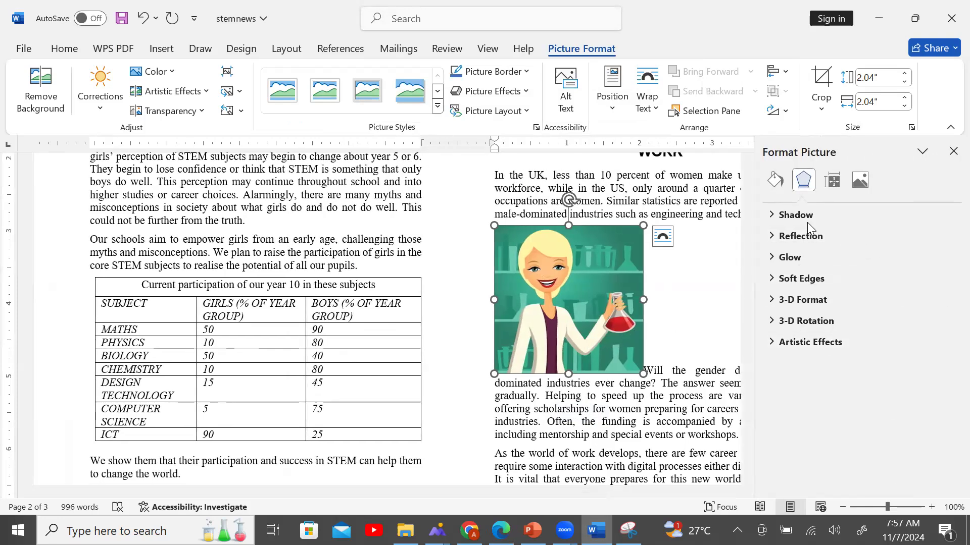
click(501, 531)
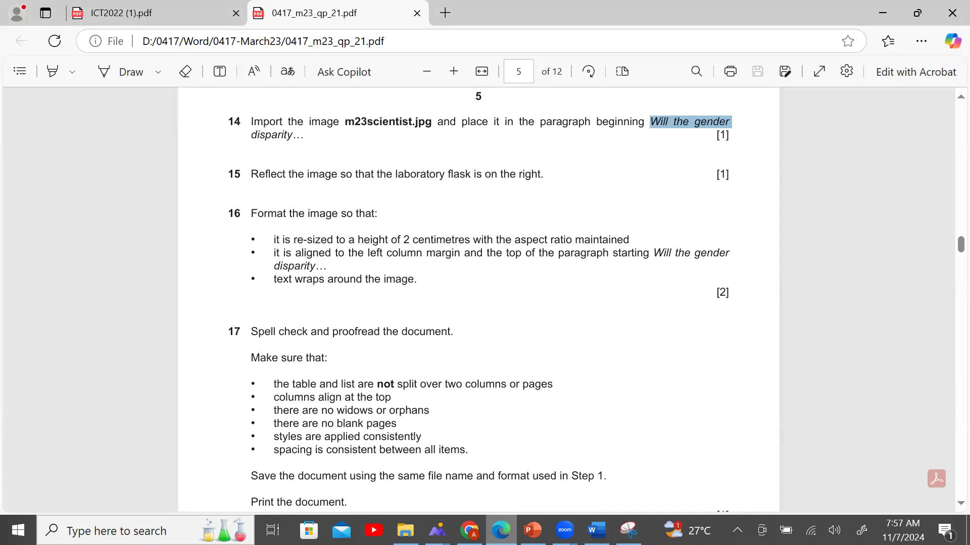
key(alt+Tab)
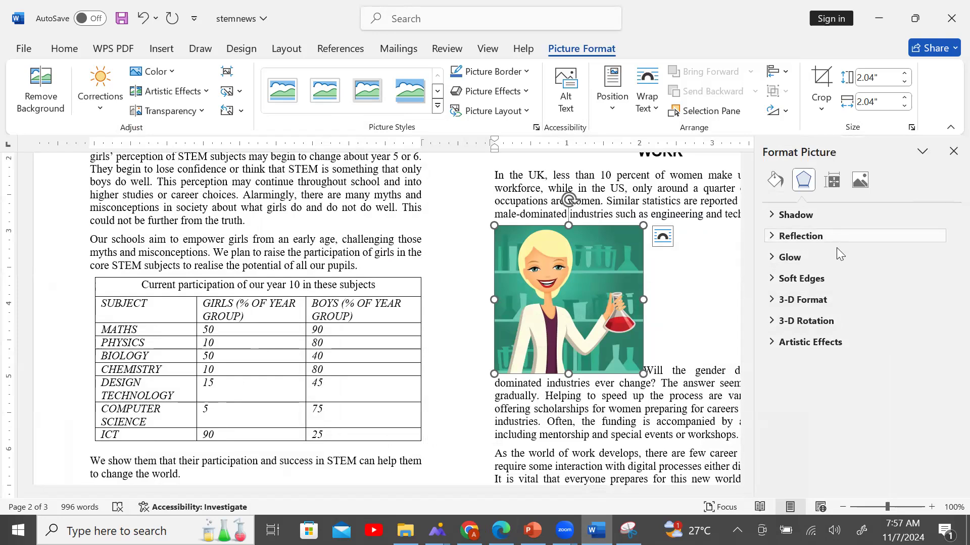
click(777, 236)
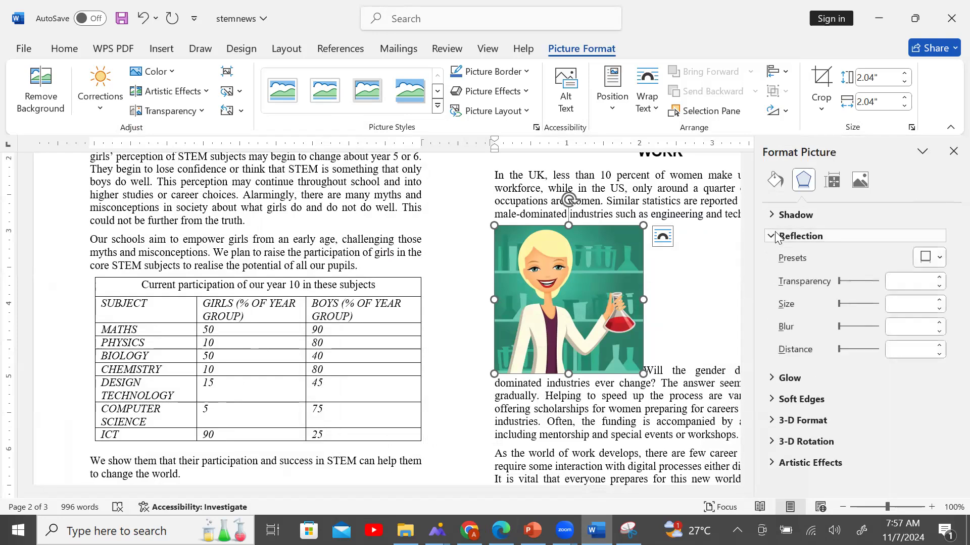
click(776, 236)
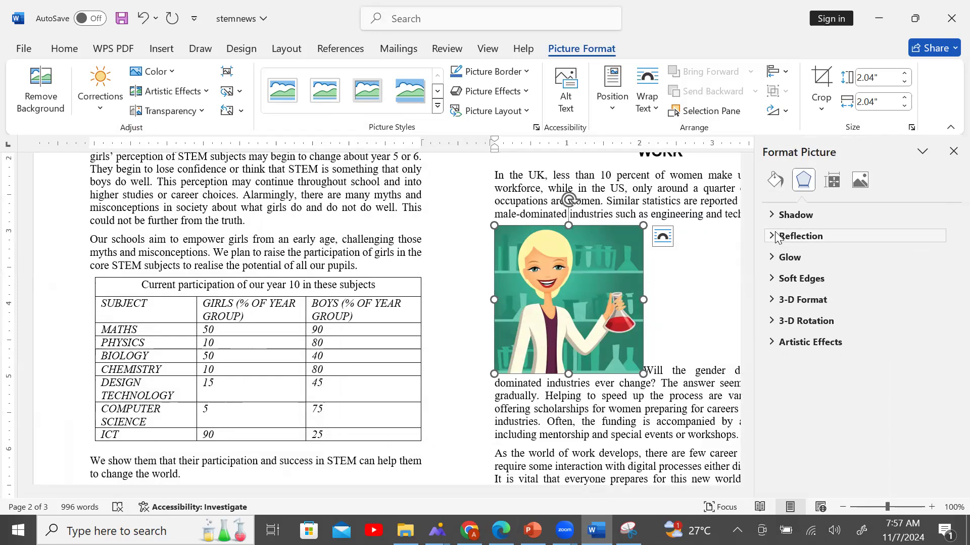
click(776, 216)
click(775, 216)
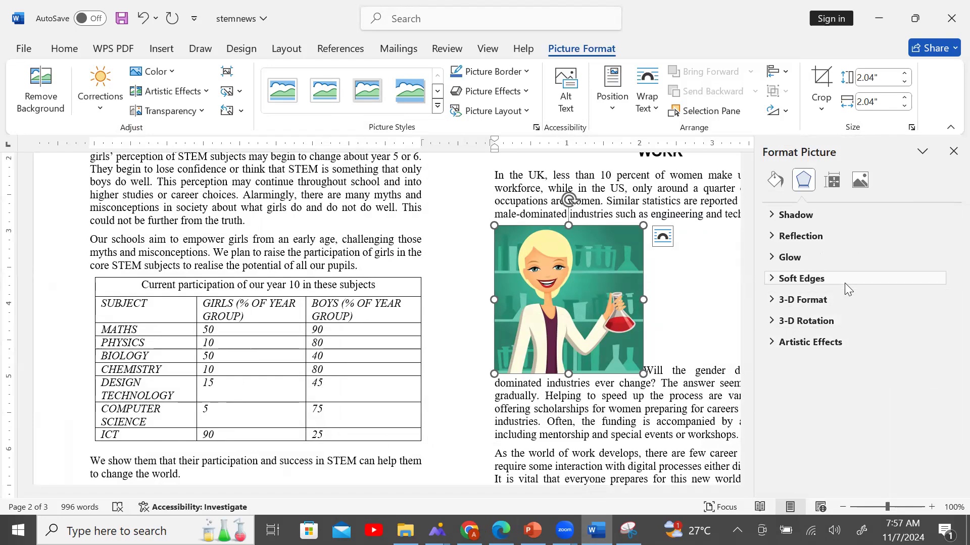
Open the picture's Size and Position settings and nudge the height, keeping aspect ratio locked.
right_click(581, 299)
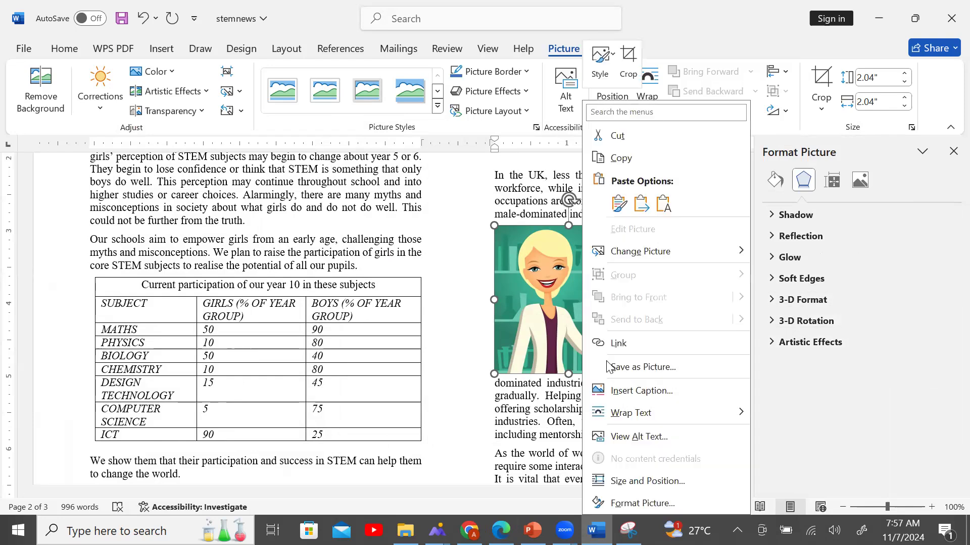
click(642, 485)
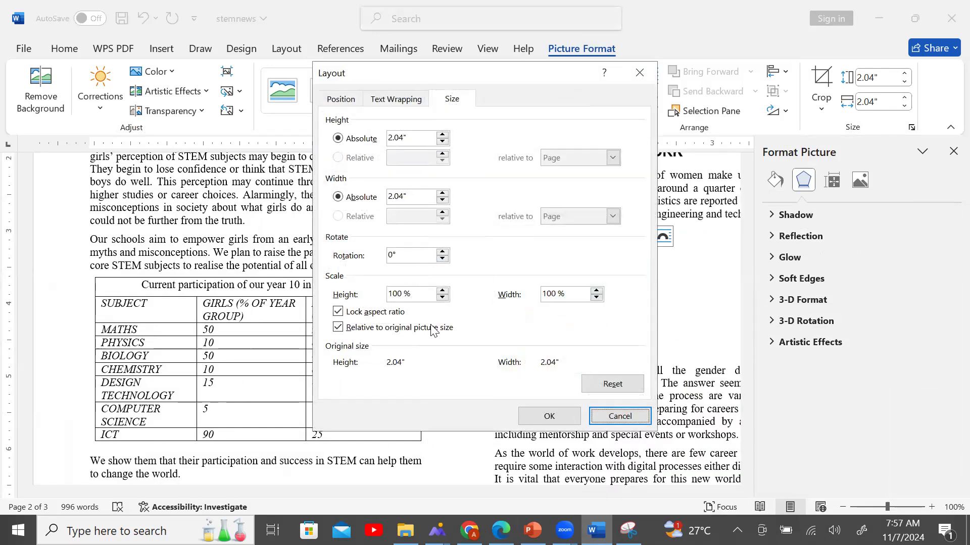
click(364, 315)
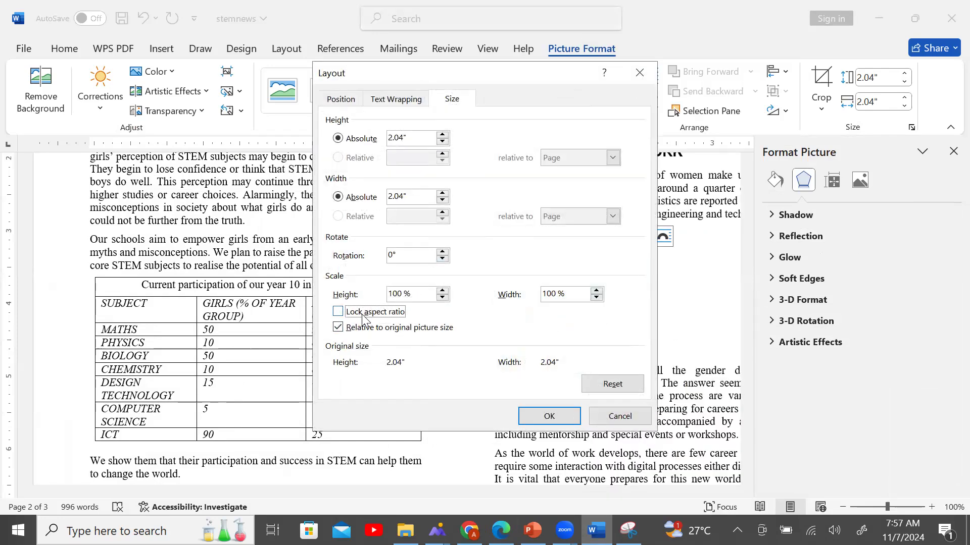
click(364, 316)
click(443, 135)
click(443, 135)
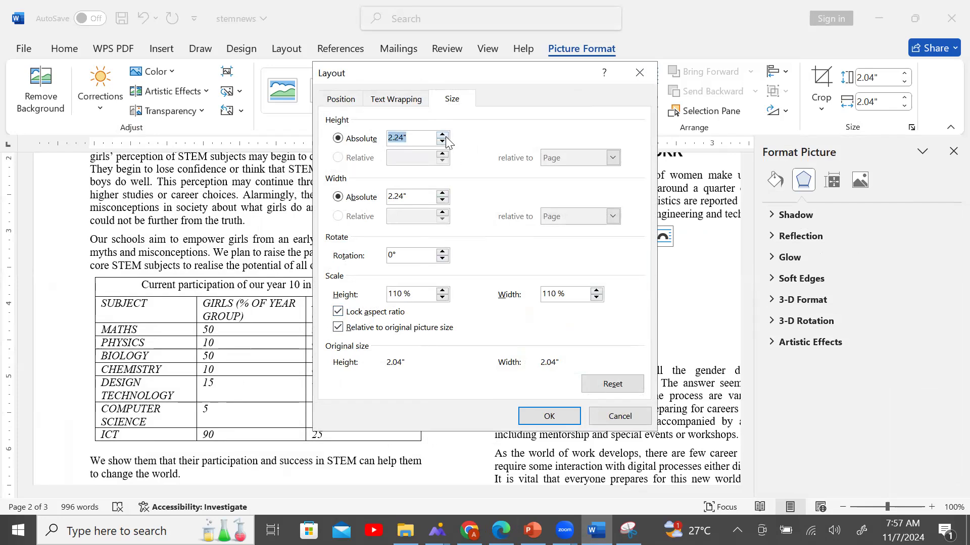
click(442, 143)
Set the picture height to 2 inches with aspect ratio locked, apply, and close the Format Picture pane.
drag(420, 140, 380, 142)
click(408, 141)
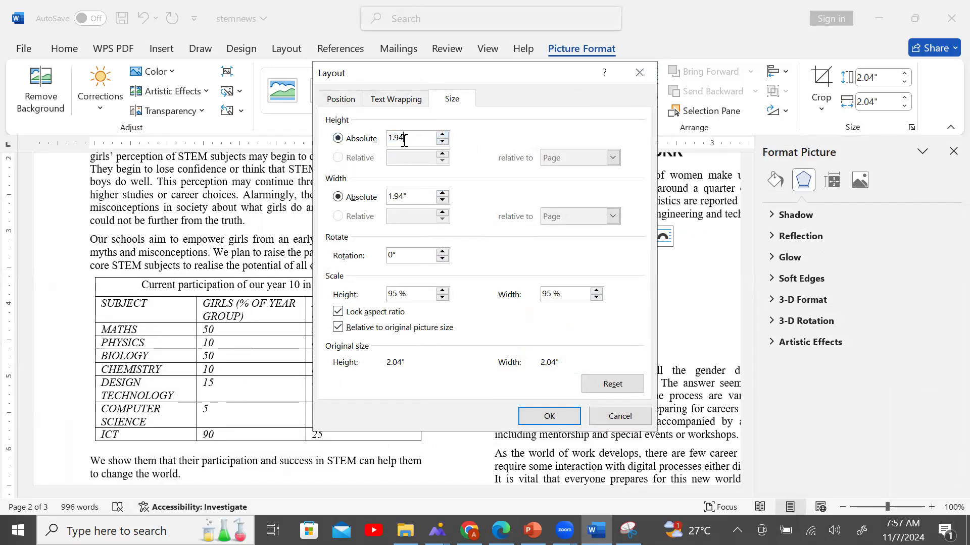
key(BackSpace)
key(BackSpace)
click(365, 311)
click(393, 316)
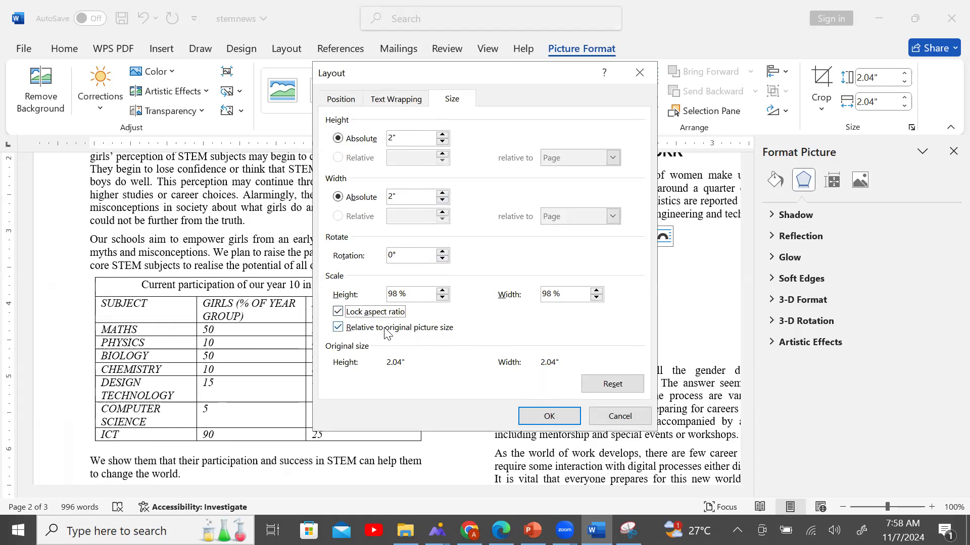
click(545, 421)
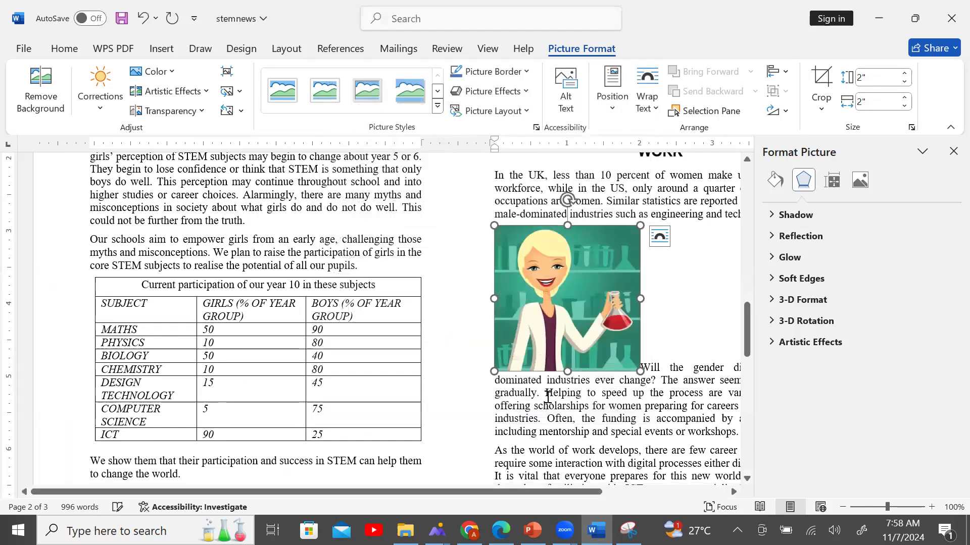
click(953, 152)
Set the picture to In Line with Text and drag it down into the 'Will the gender disparity' paragraph.
key(alt+Tab)
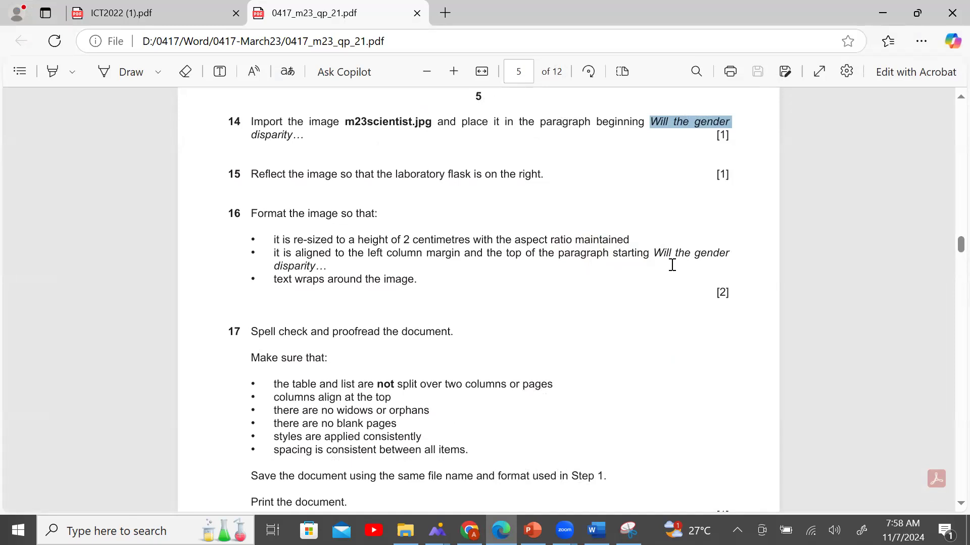
click(596, 531)
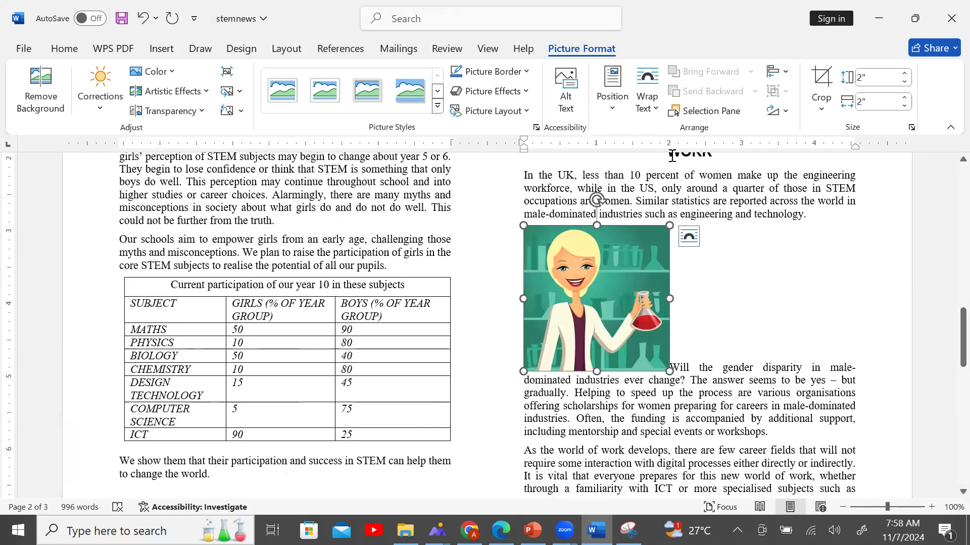
click(657, 112)
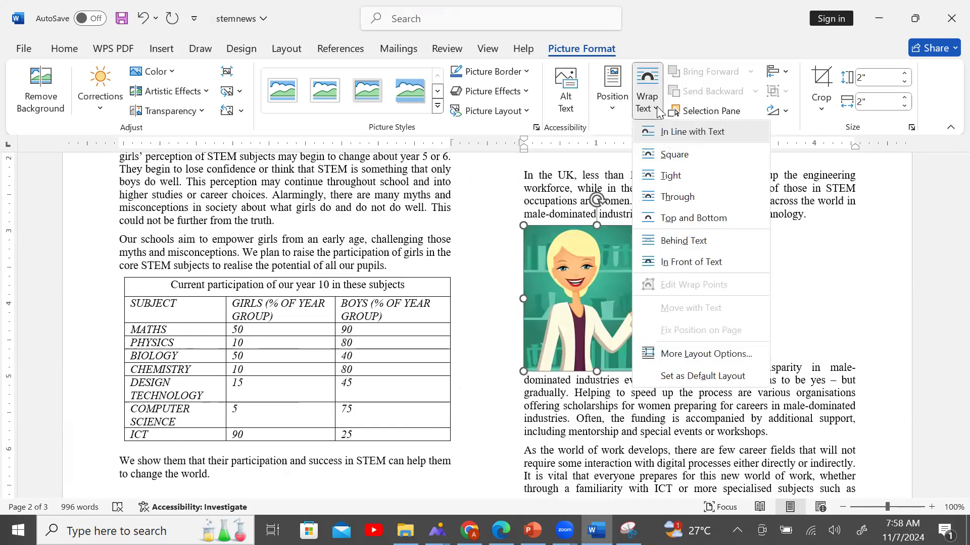
click(501, 530)
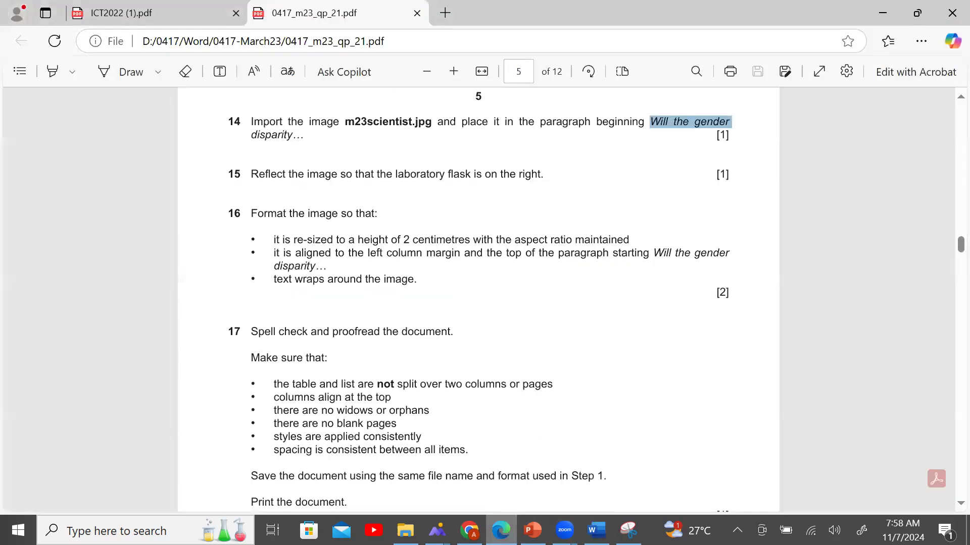
key(alt+Tab)
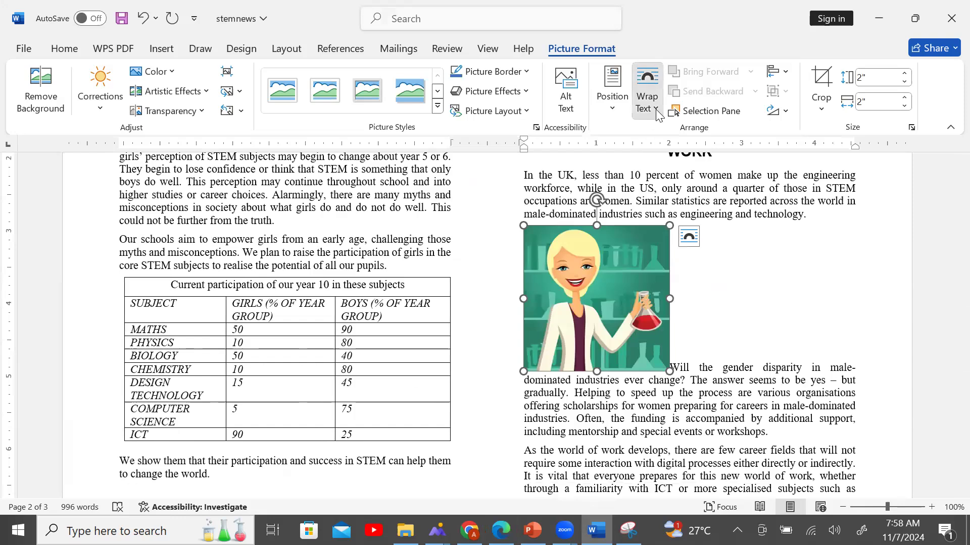
click(647, 99)
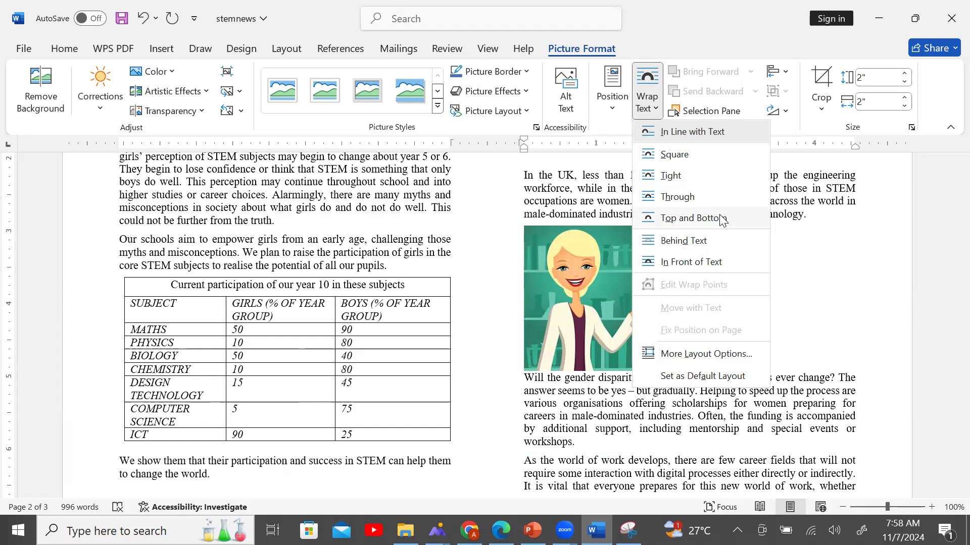
click(699, 132)
drag(642, 292, 642, 331)
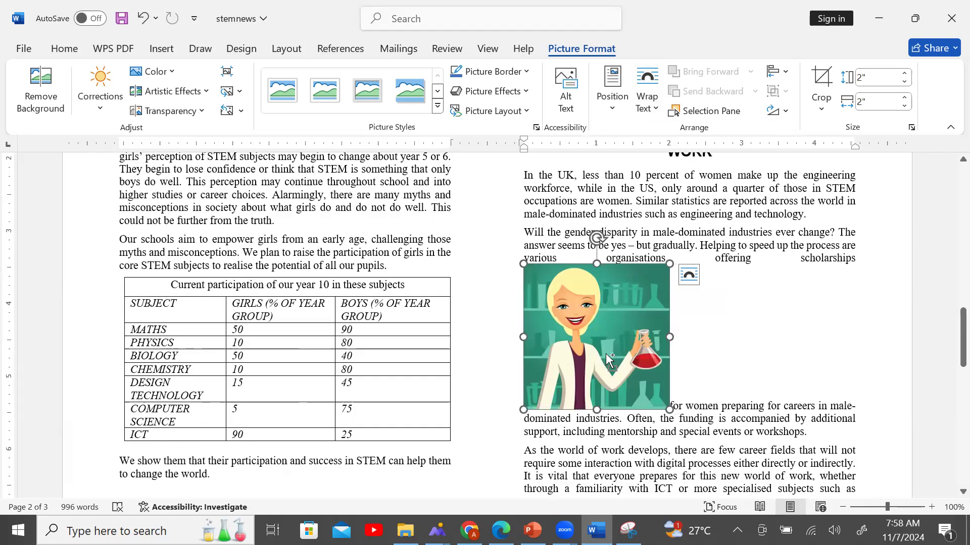
Look through the picture's layout and position options, then undo a trial move of the picture.
click(689, 274)
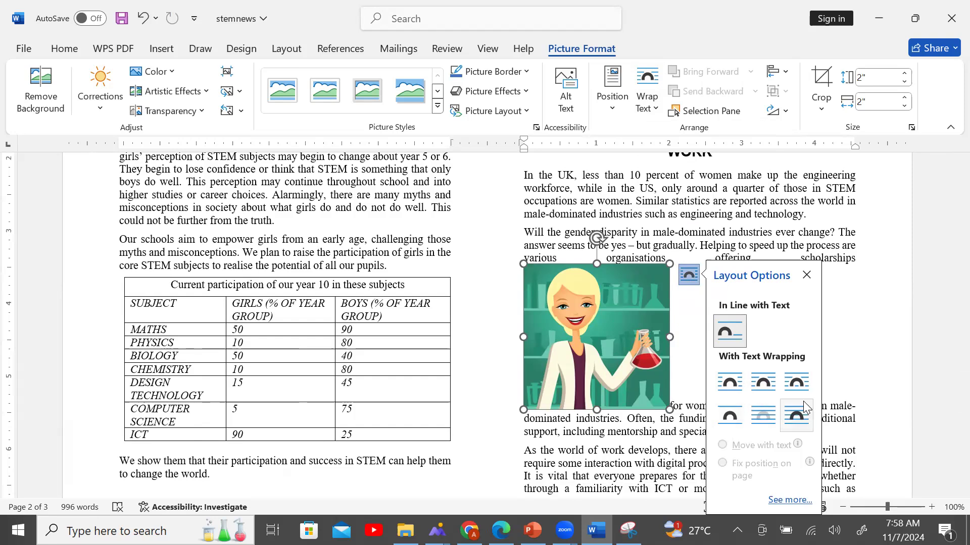
click(806, 275)
click(655, 109)
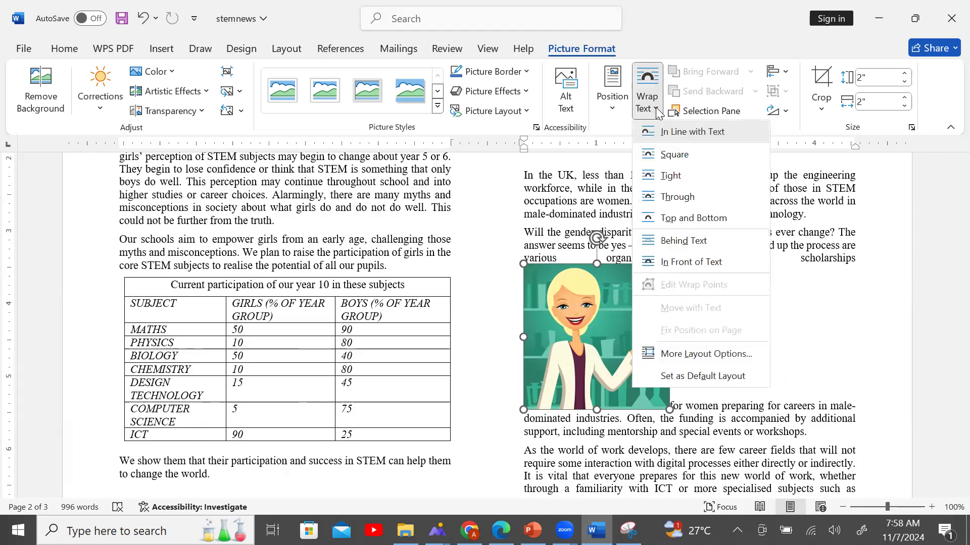
click(612, 110)
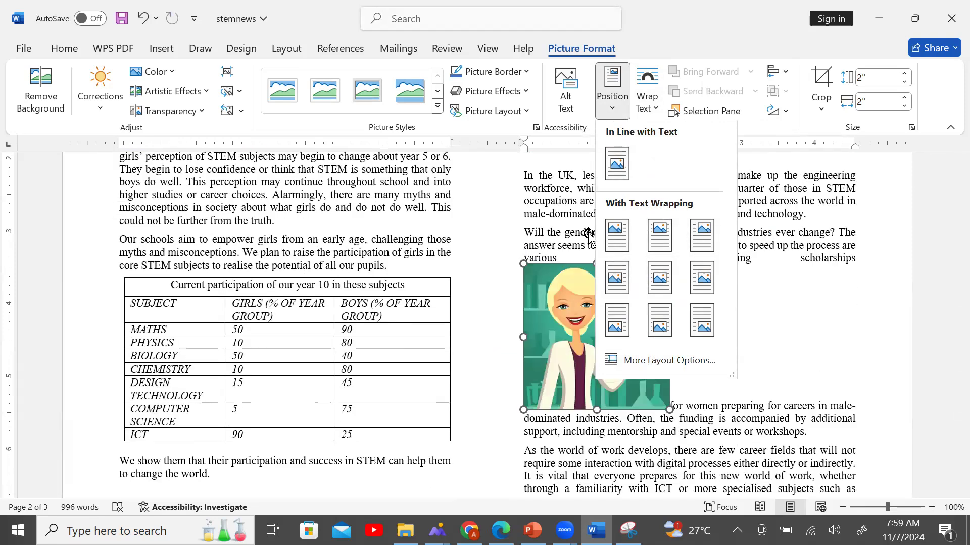
click(541, 307)
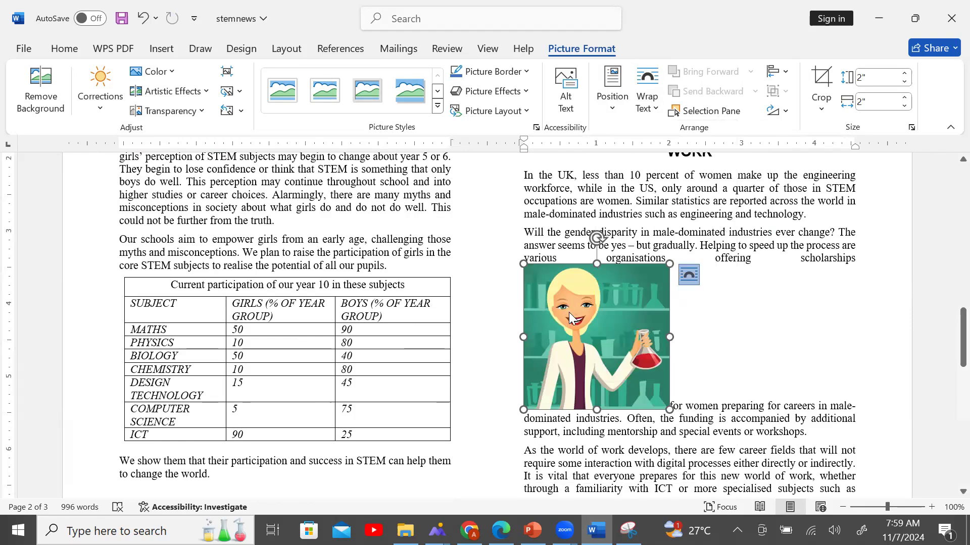
drag(646, 312, 606, 312)
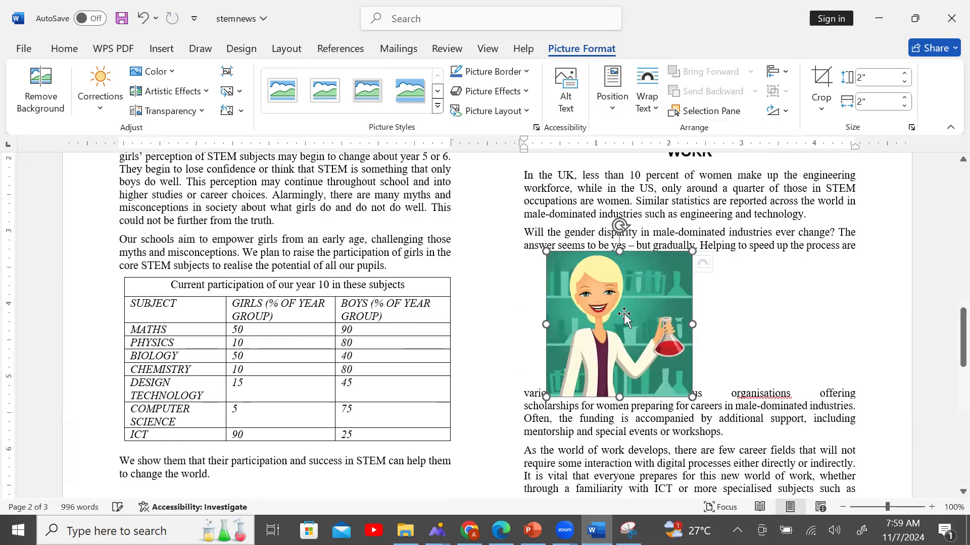
key(ctrl+z)
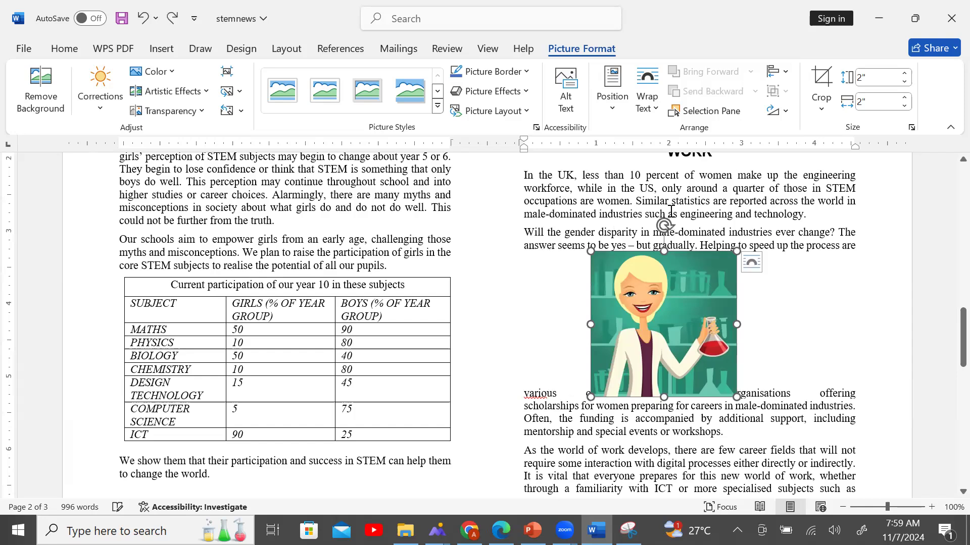
key(ctrl+z)
key(ctrl+z)
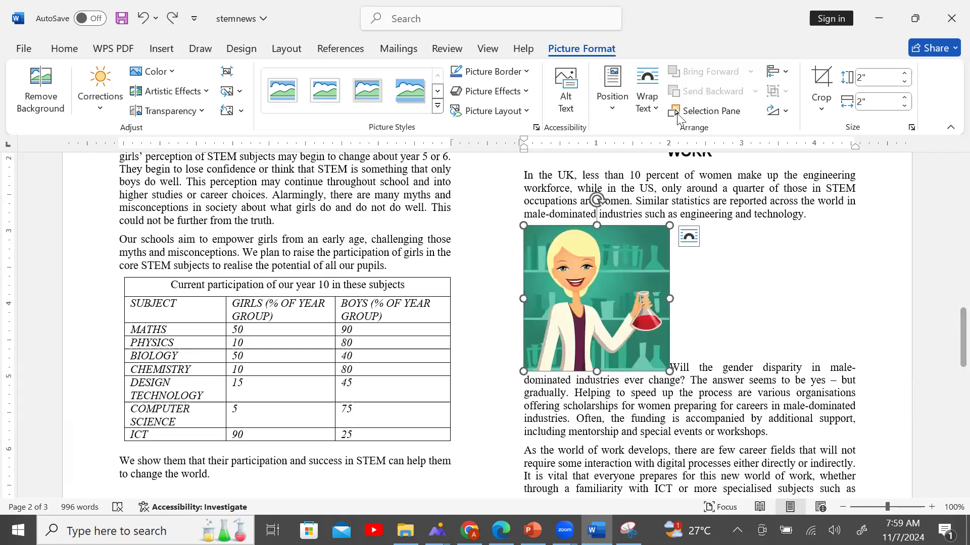
Set the picture to In Line with Text, then change its wrapping to Through.
click(650, 107)
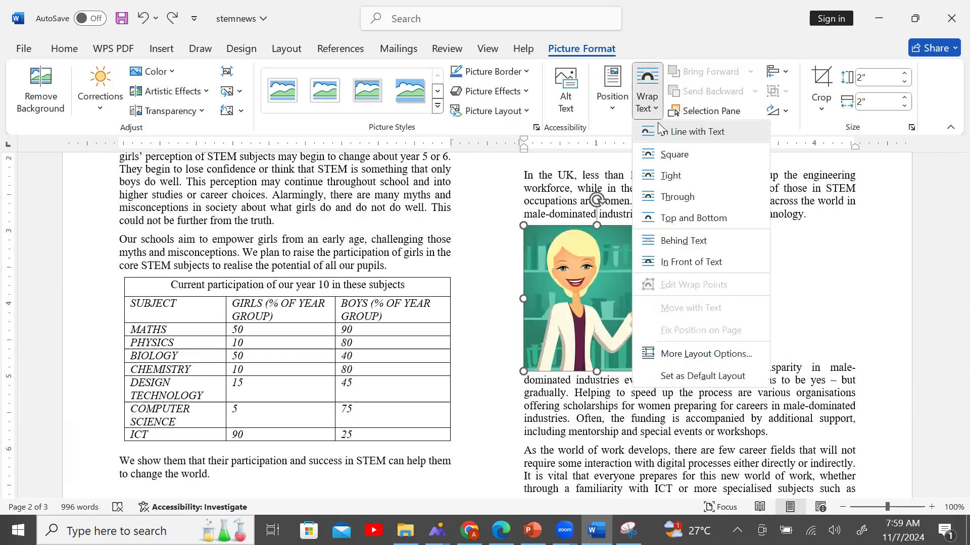
click(693, 132)
drag(625, 296, 635, 252)
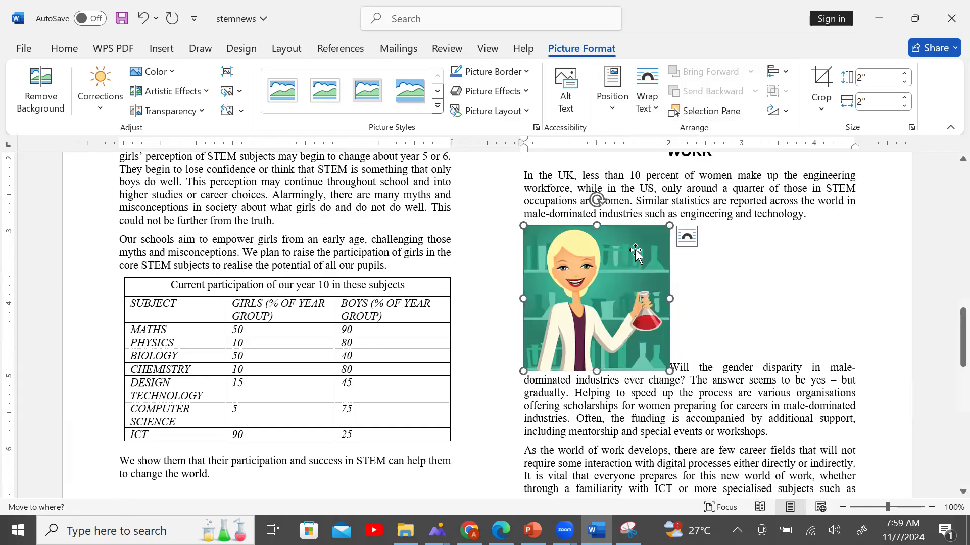
click(649, 104)
click(698, 198)
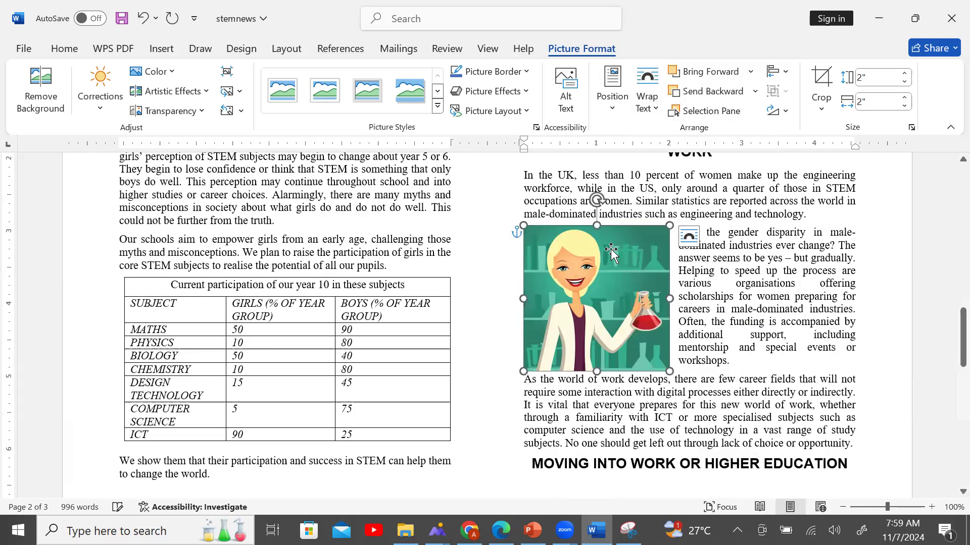
Drag the picture to align its top with the paragraph's first line at the left column margin.
mouse_move(607, 241)
mouse_down()
mouse_move(610, 265)
mouse_move(607, 250)
mouse_up()
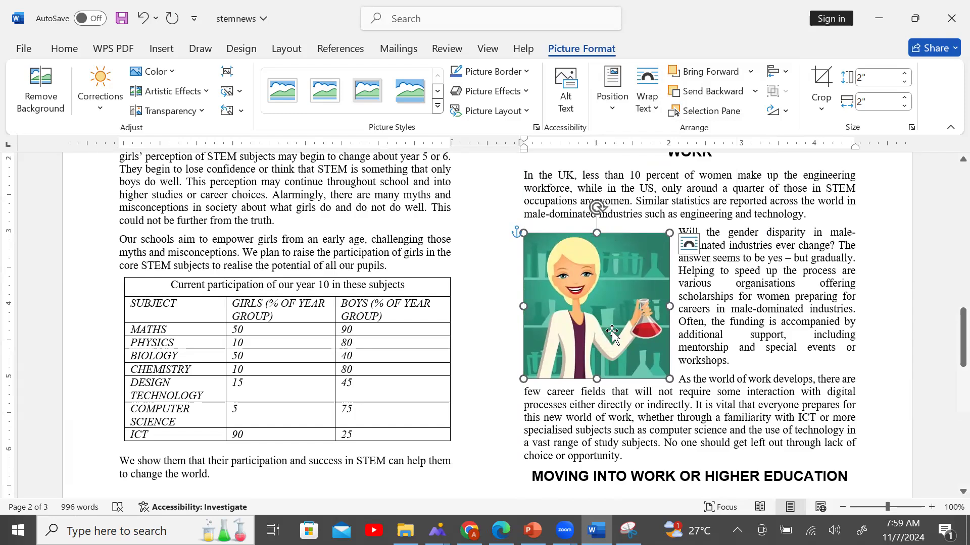
click(501, 530)
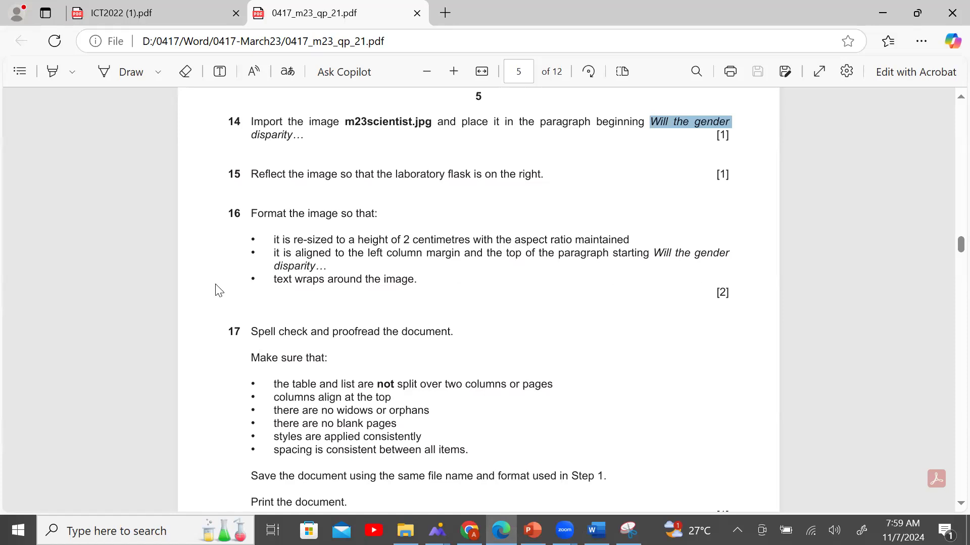
click(596, 530)
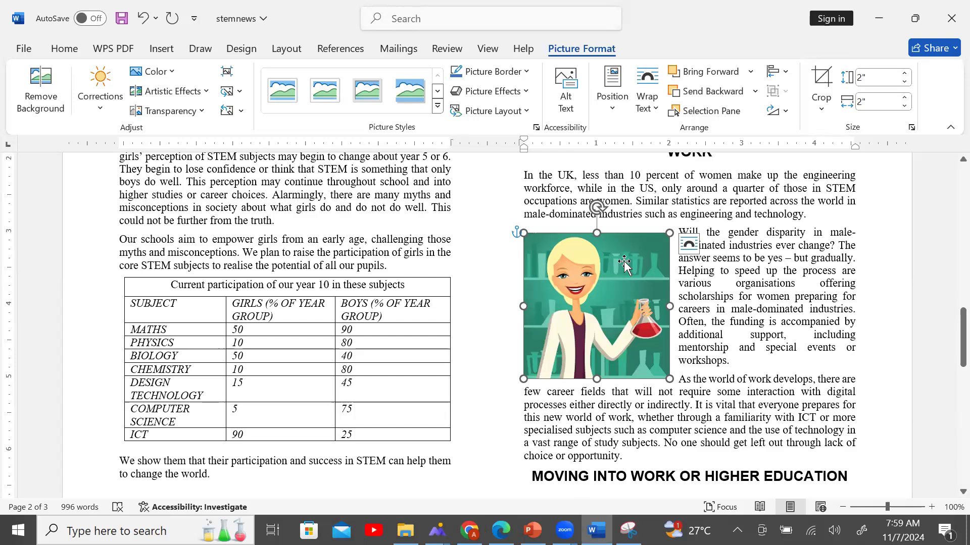
click(501, 530)
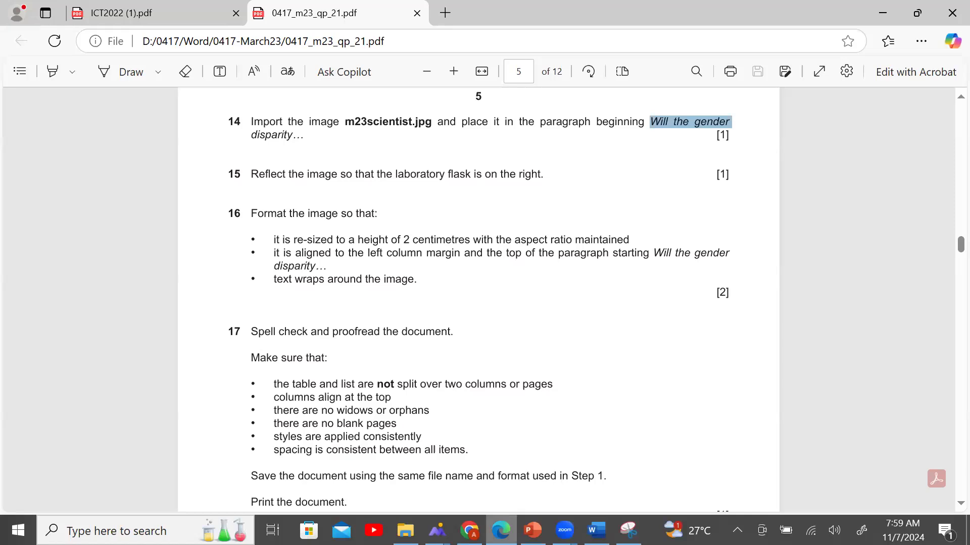
key(alt+Tab)
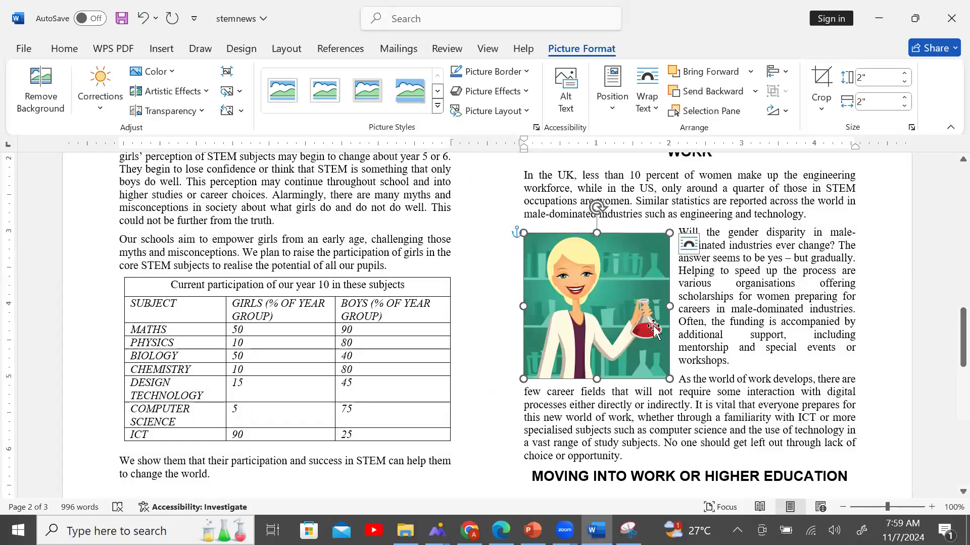
drag(639, 304, 641, 298)
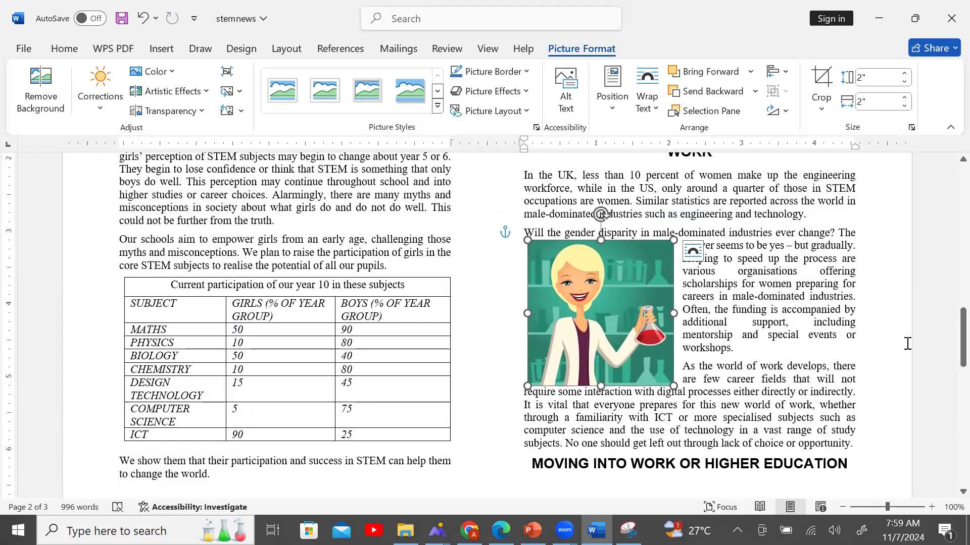
click(501, 530)
scroll(447, 371, down, 2)
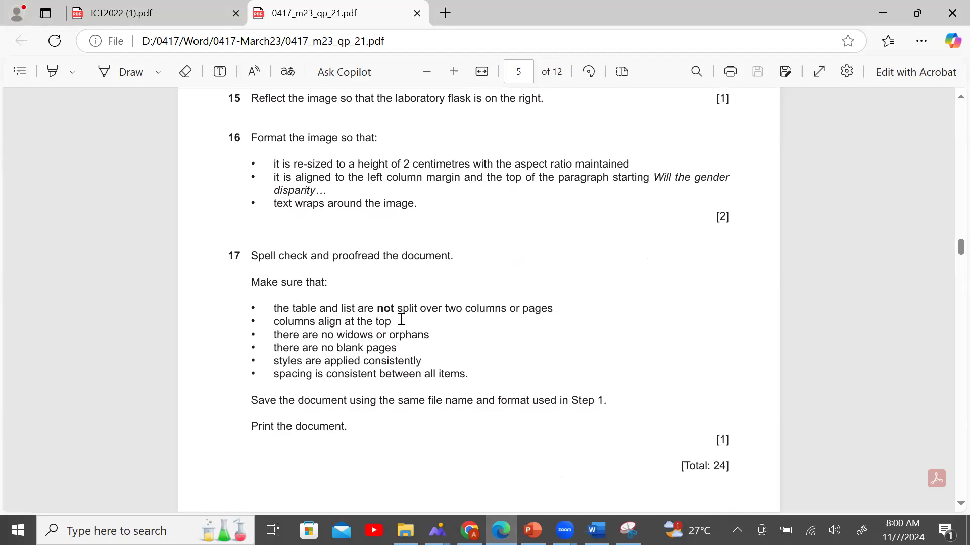
click(596, 530)
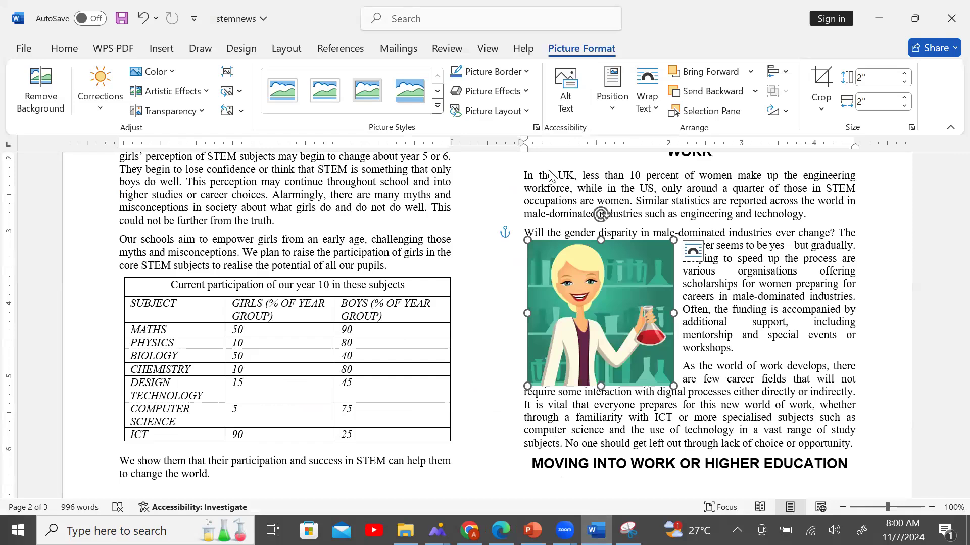
click(65, 48)
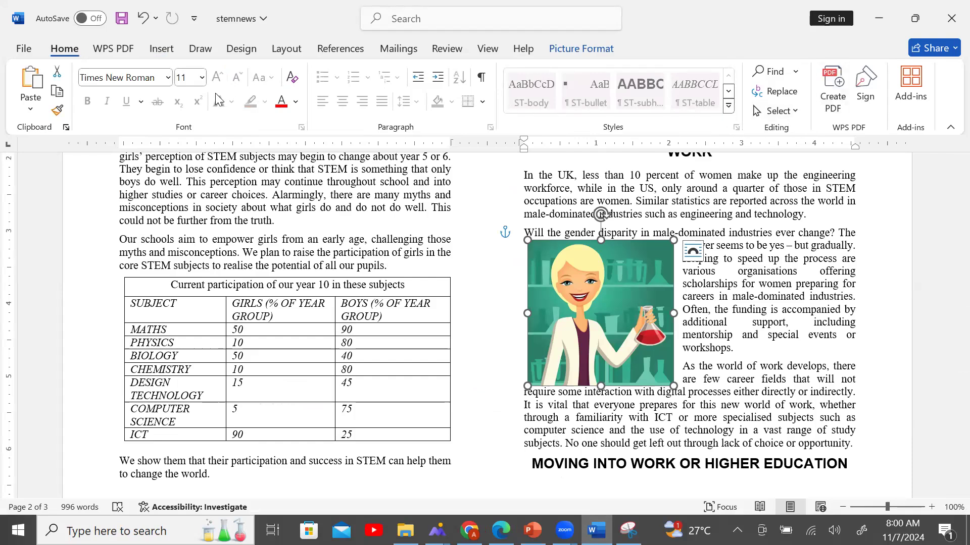
click(109, 48)
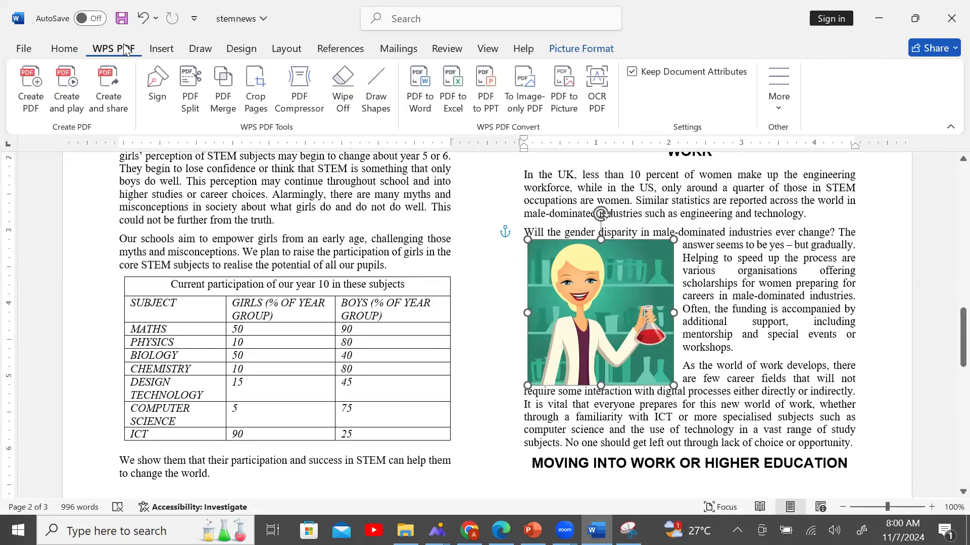
click(162, 49)
click(199, 49)
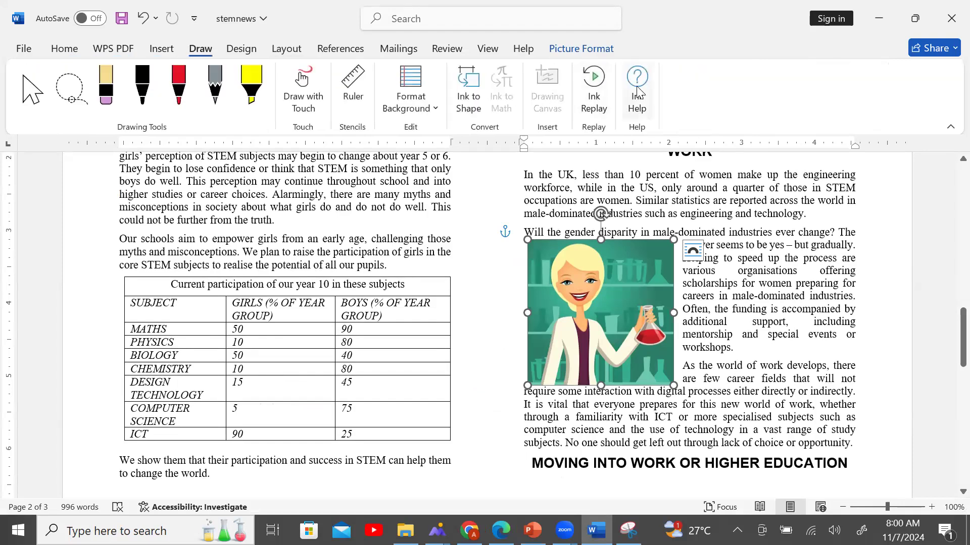
click(601, 50)
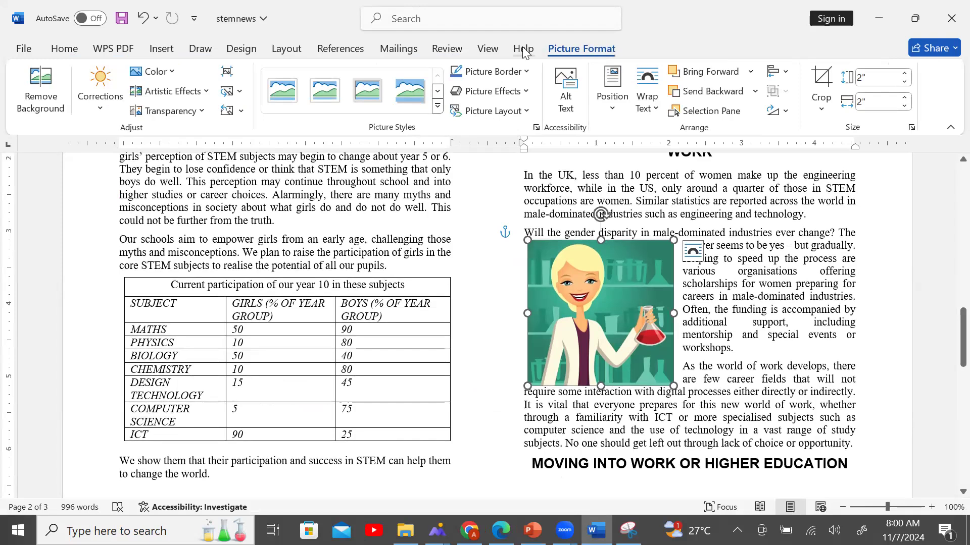
click(488, 49)
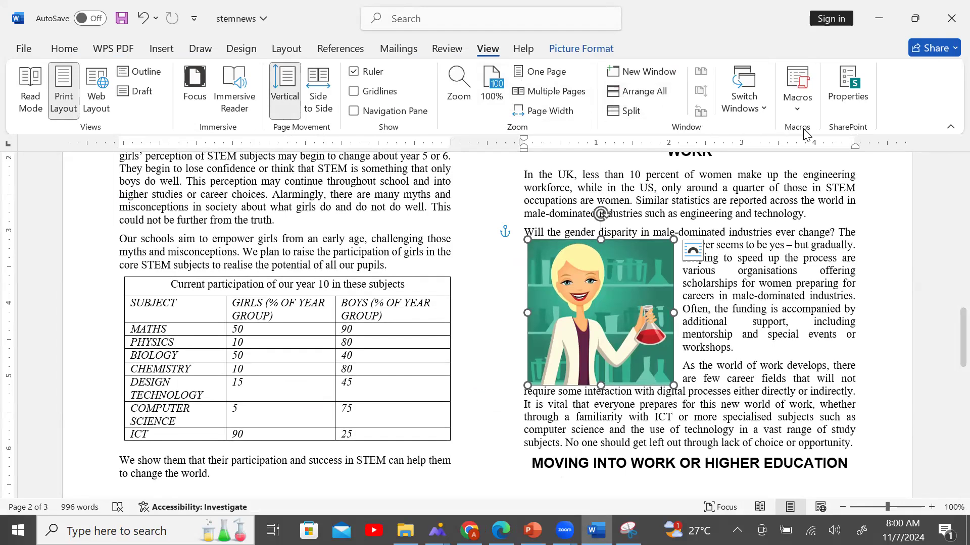
click(442, 46)
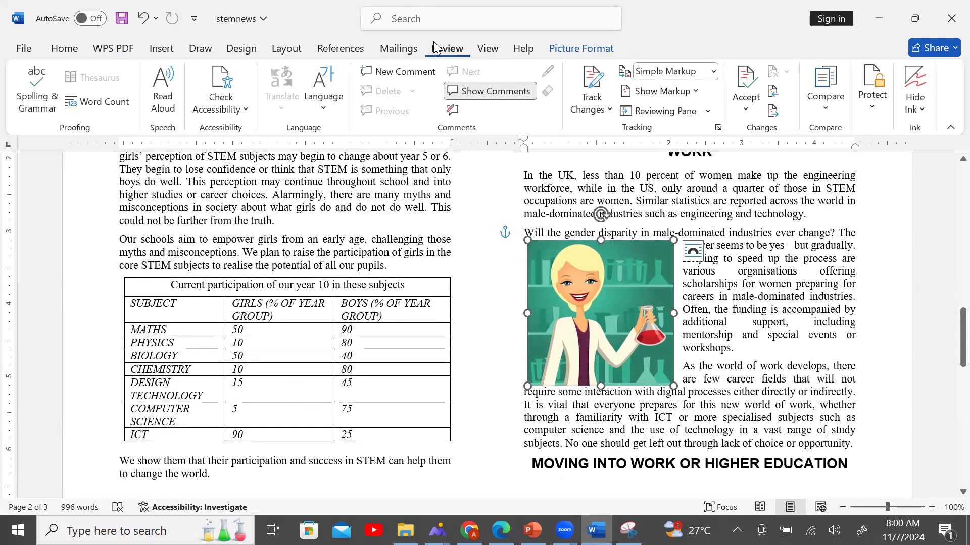
click(399, 49)
click(356, 49)
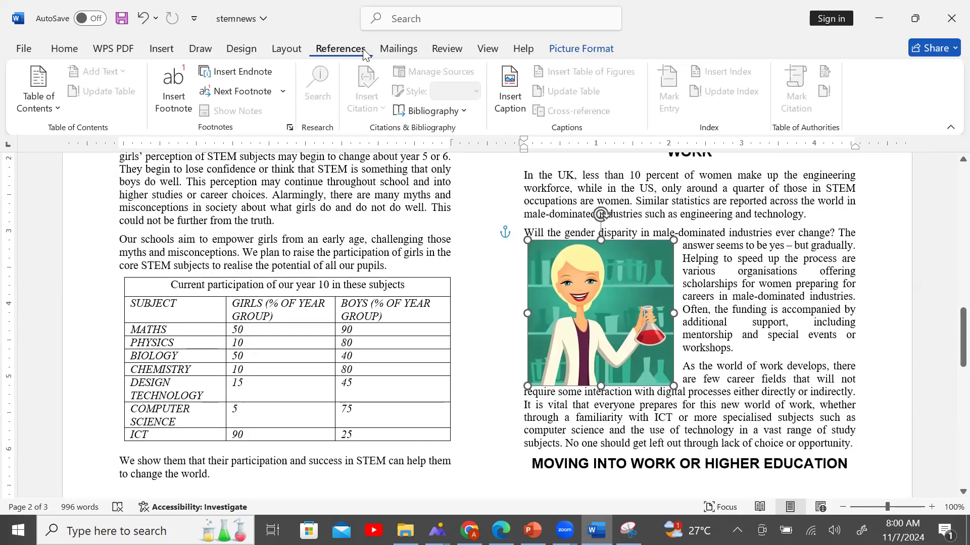
click(292, 50)
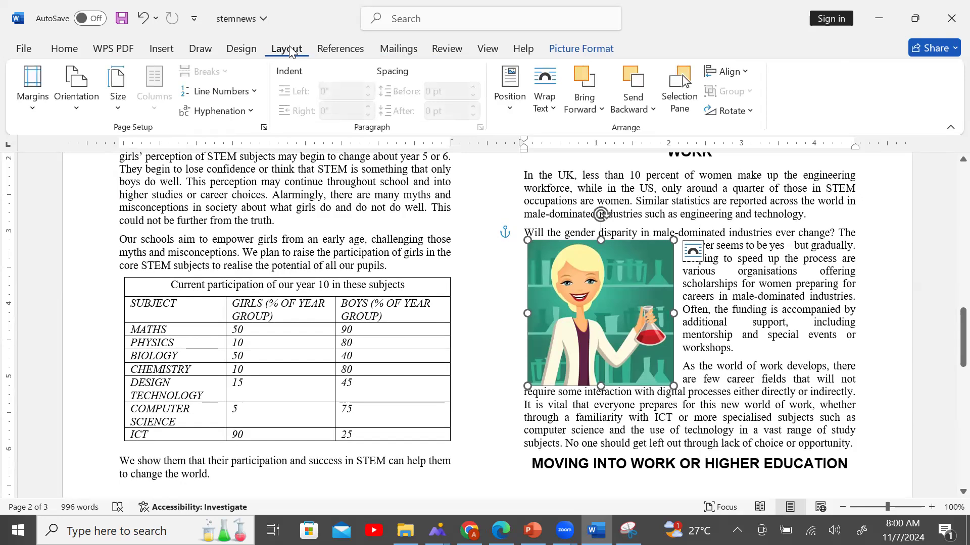
click(234, 50)
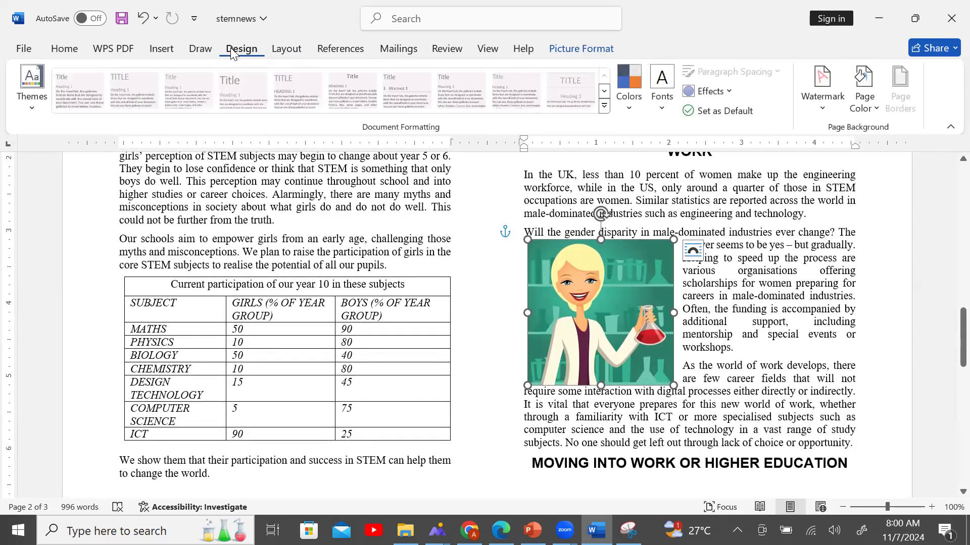
click(202, 50)
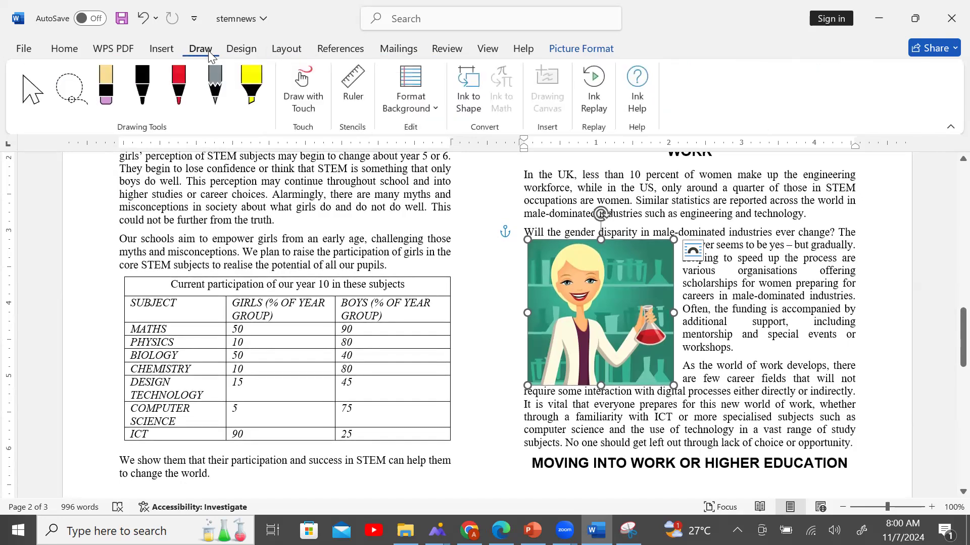
click(172, 51)
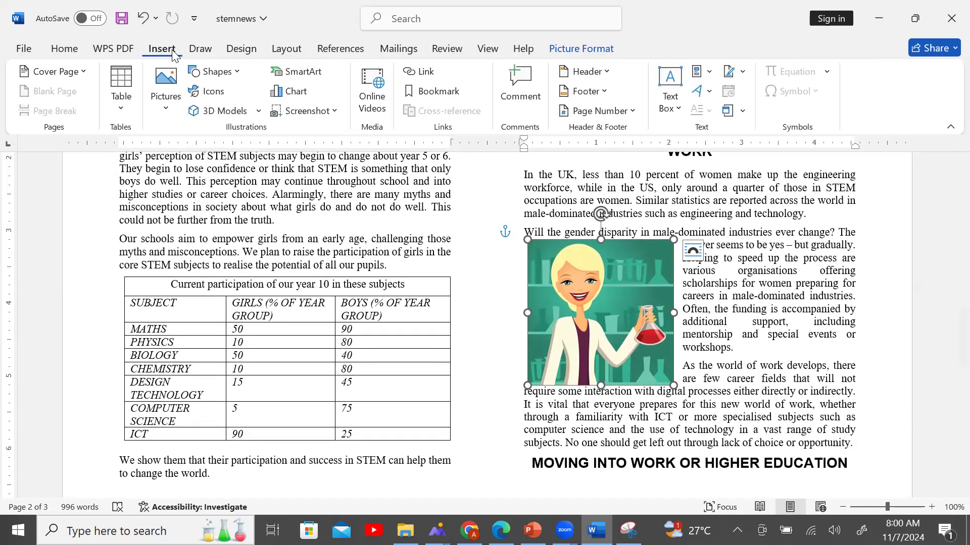
click(114, 49)
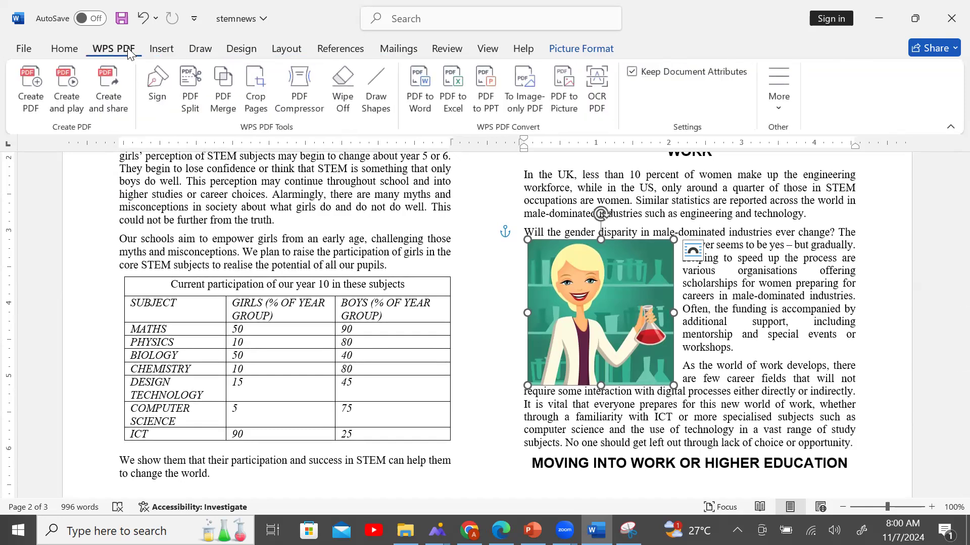
click(64, 49)
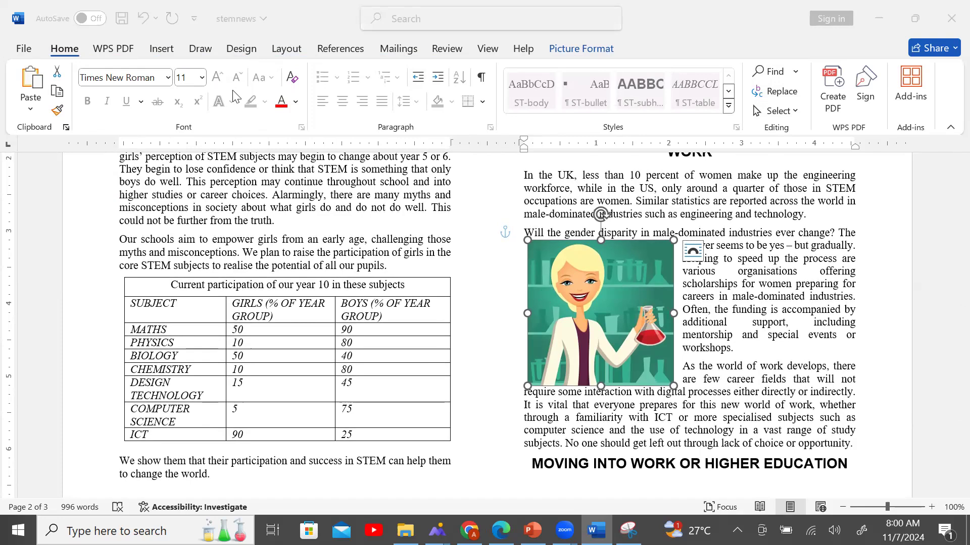
Scroll the exam paper up to tasks 4 and 5 on styles, page 3.
key(alt+Tab)
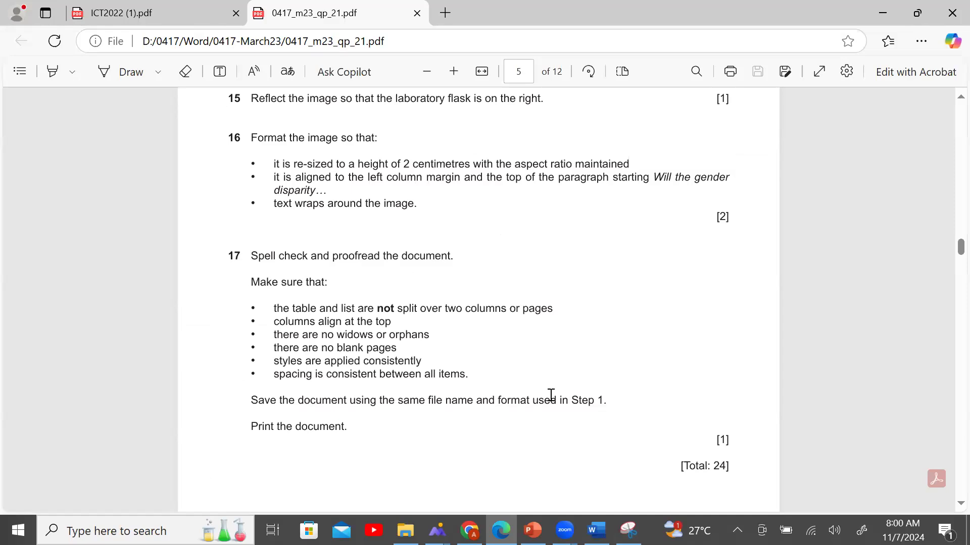
scroll(551, 399, down, 10)
scroll(551, 406, up, 15)
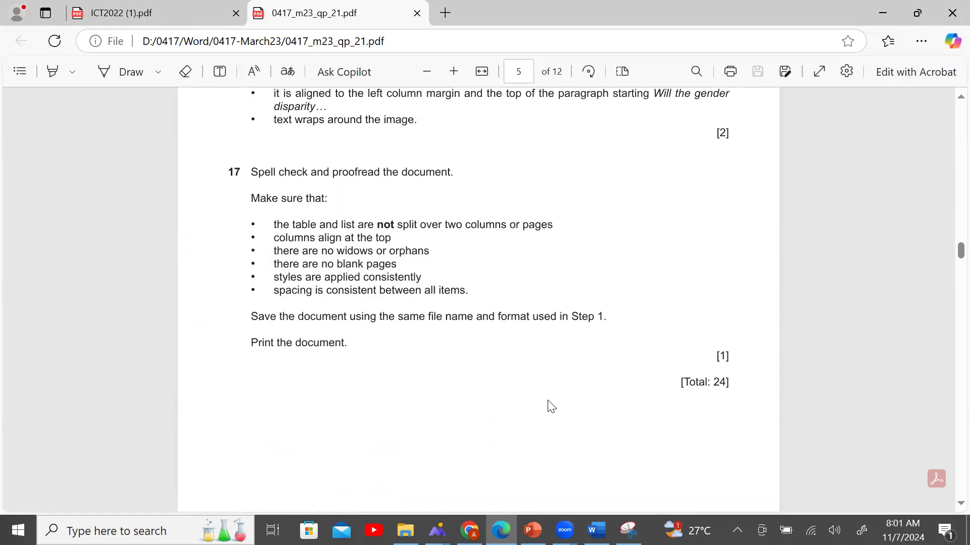
key(alt+Tab)
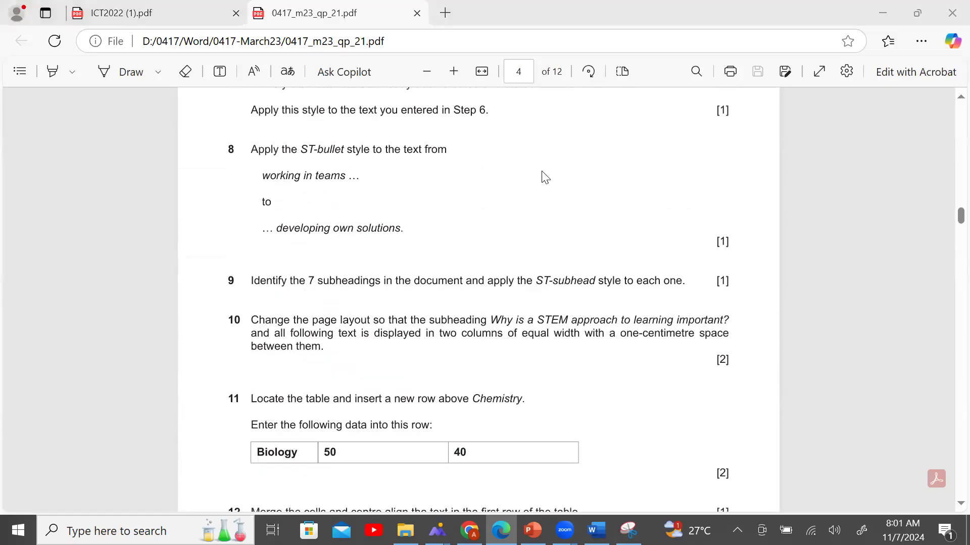
scroll(613, 420, up, 10)
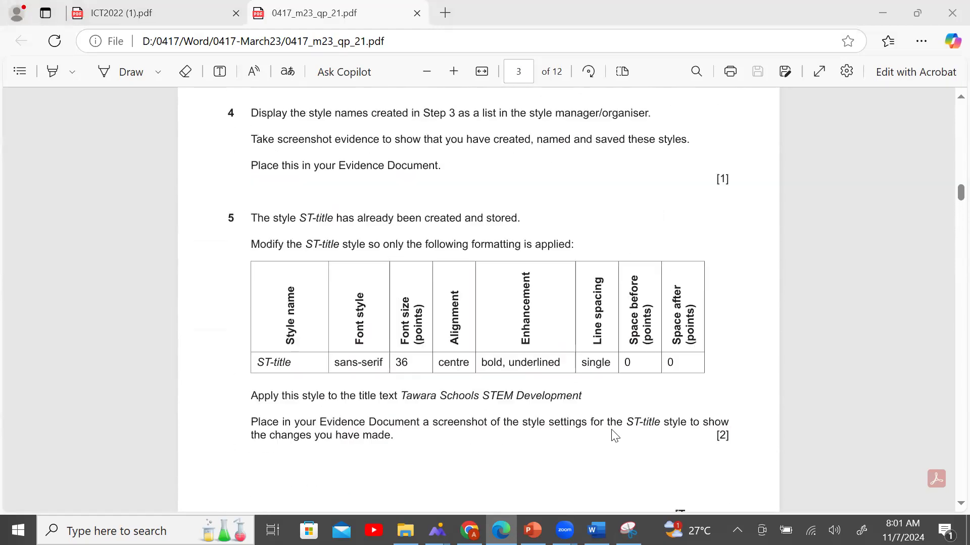